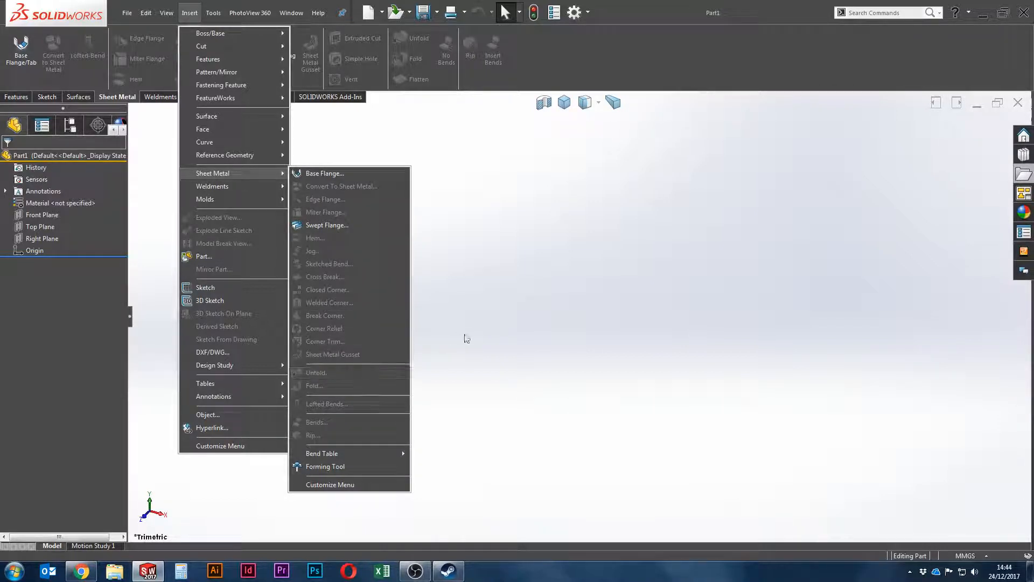
# Step: Create a new part document from the Part template
pyautogui.click(508, 310)
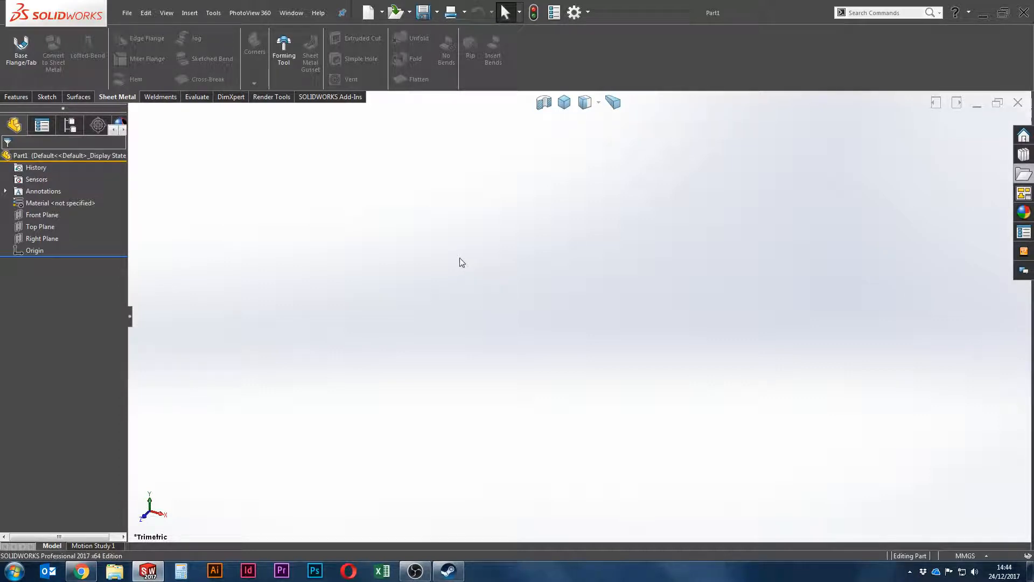
pyautogui.click(125, 15)
pyautogui.press('Right')
pyautogui.click(149, 31)
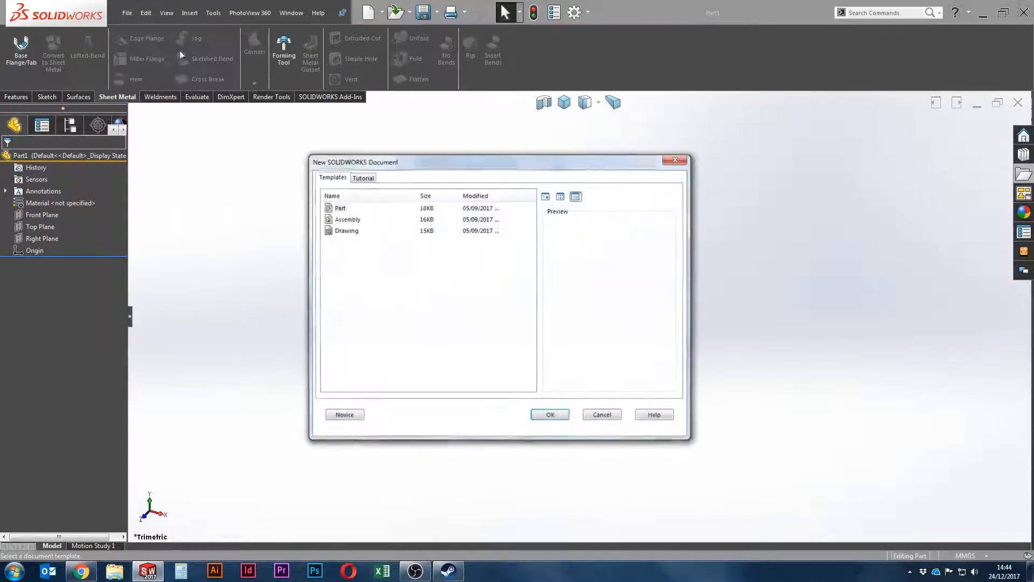
pyautogui.doubleClick(337, 208)
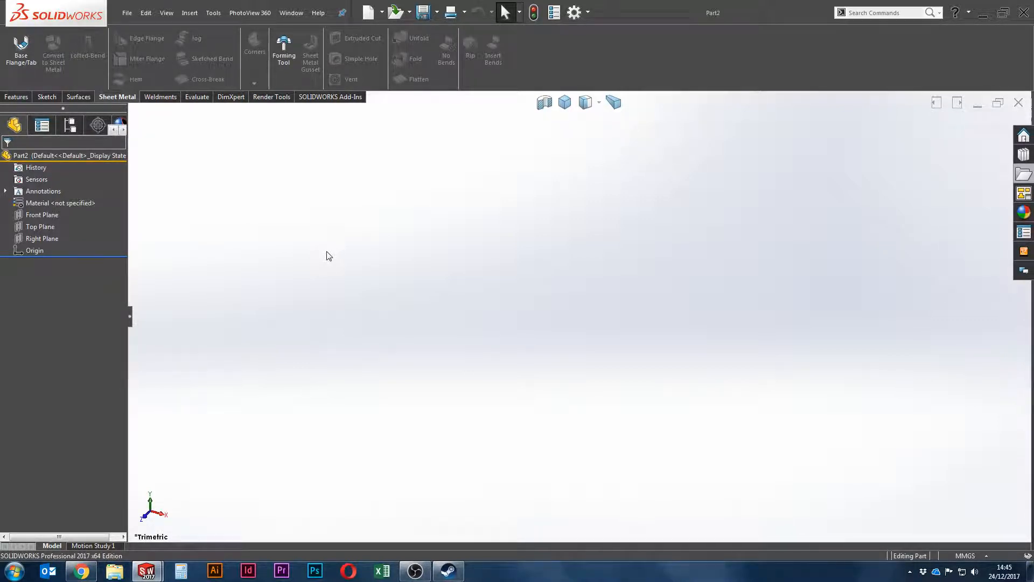
# Step: Start a sketch on the Right Plane and draw a tall, shallow three-point arc with endpoints above and below the origin
pyautogui.click(42, 239)
pyautogui.click(52, 223)
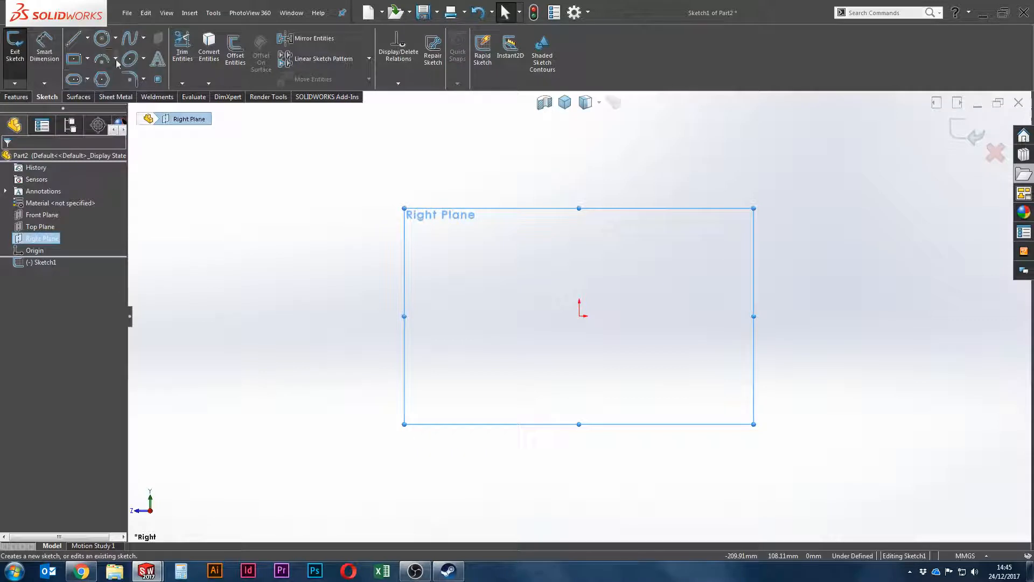
pyautogui.click(116, 60)
pyautogui.click(117, 77)
pyautogui.click(115, 60)
pyautogui.click(117, 102)
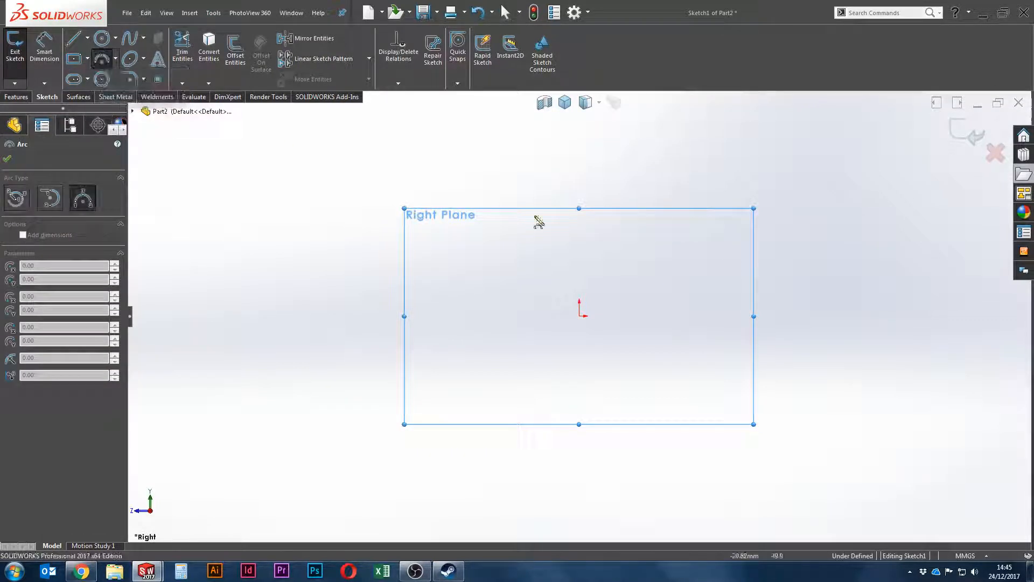
pyautogui.click(579, 166)
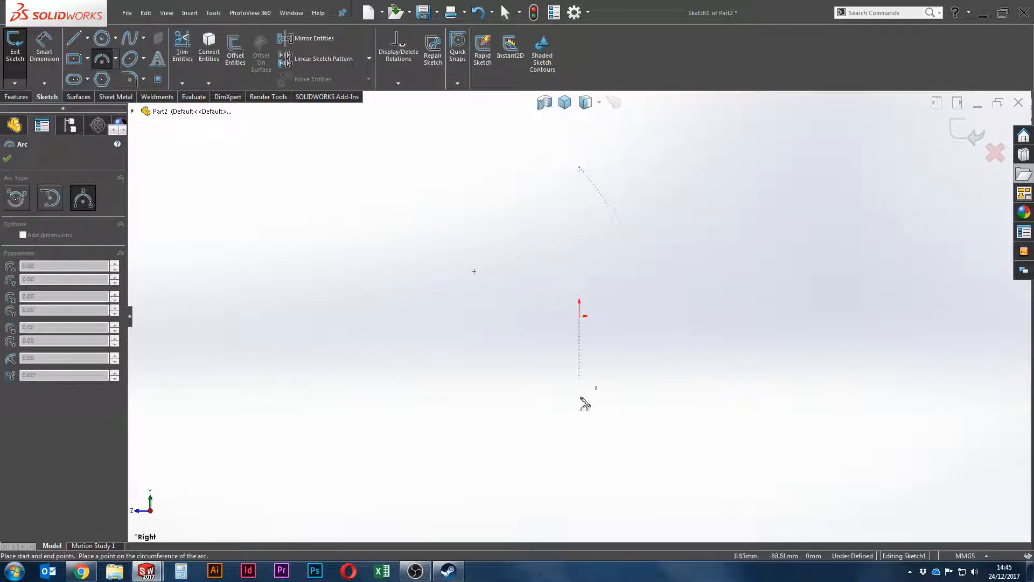
pyautogui.click(572, 482)
pyautogui.click(600, 350)
pyautogui.press('Escape')
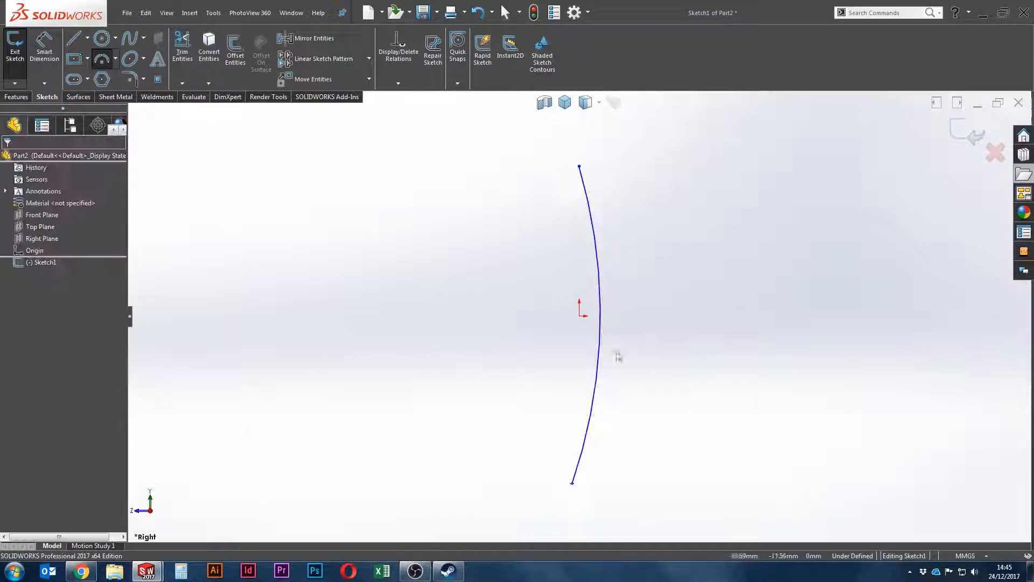
pyautogui.rightClick(476, 235)
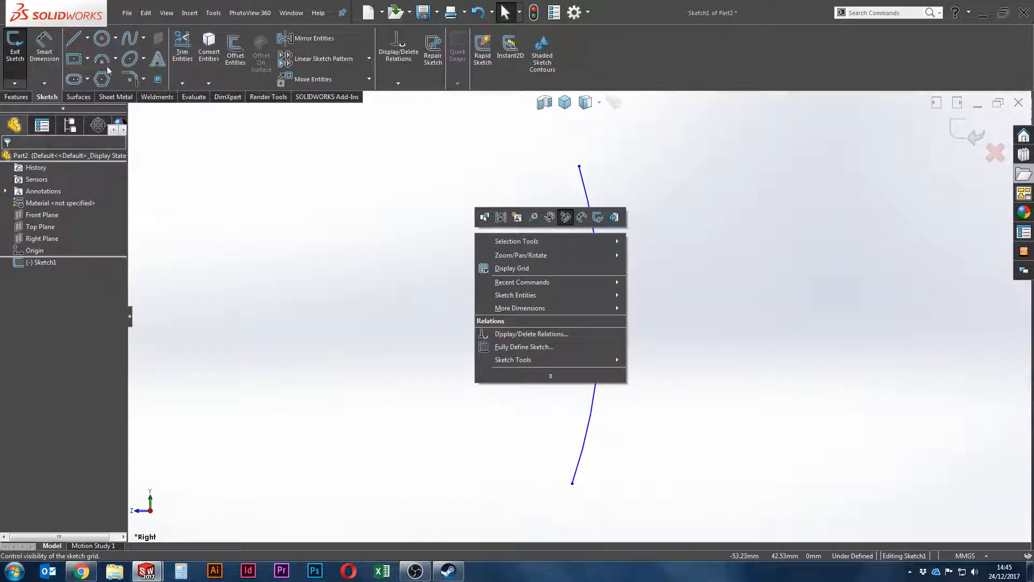
# Step: Draw a construction line joining the arc's two endpoints
pyautogui.click(74, 38)
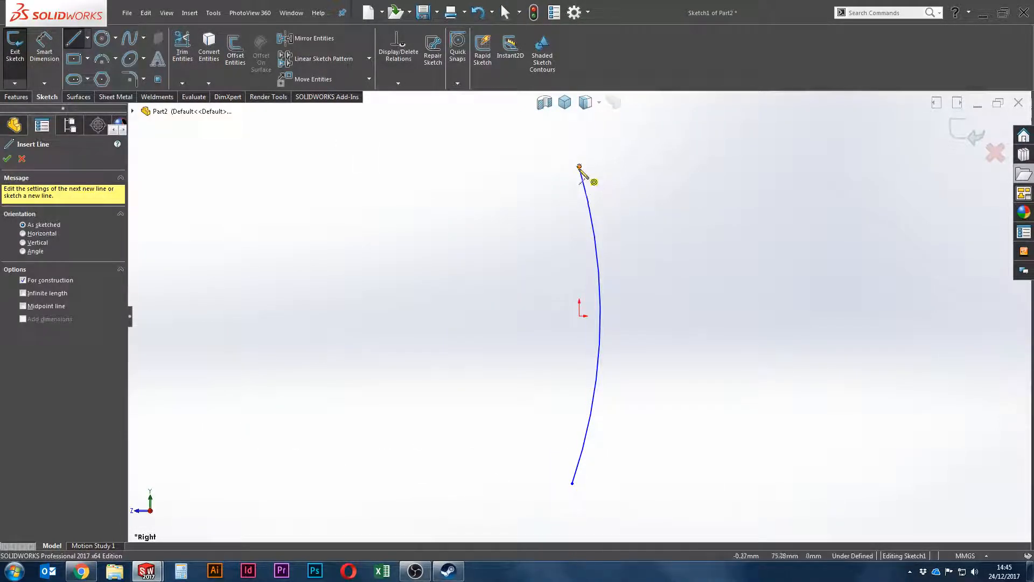
pyautogui.click(579, 166)
pyautogui.click(572, 482)
pyautogui.press('Escape')
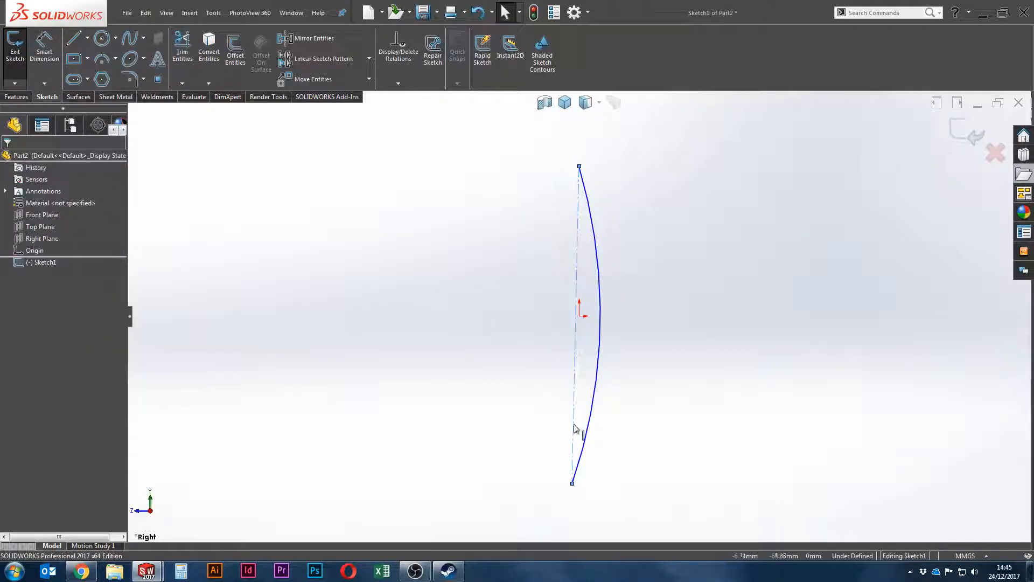
# Step: Constrain the construction line to be vertical with its midpoint on the origin
pyautogui.click(574, 428)
pyautogui.keyDown('ctrl'); pyautogui.click(580, 317); pyautogui.keyUp('ctrl')
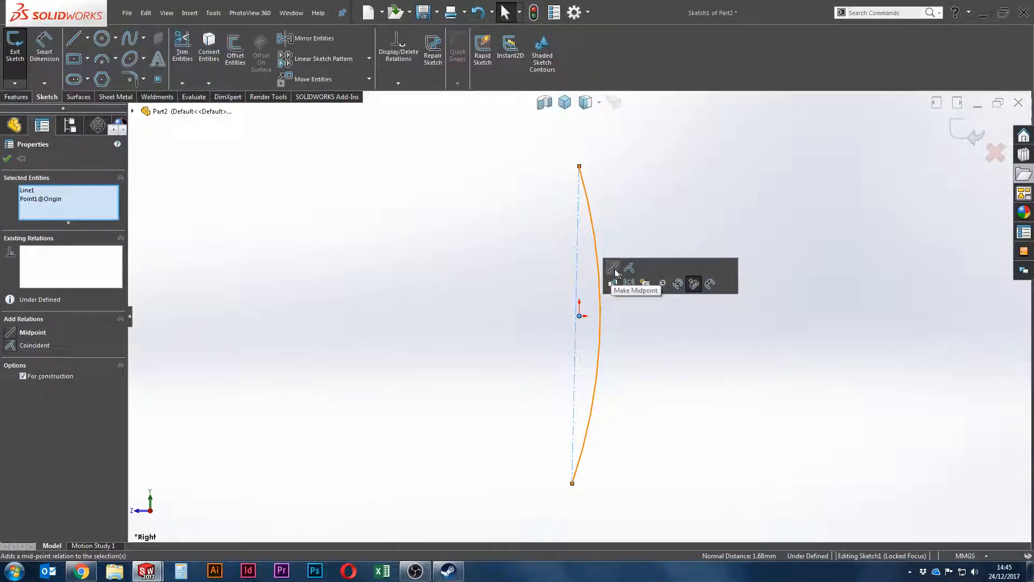
pyautogui.click(613, 284)
pyautogui.click(580, 343)
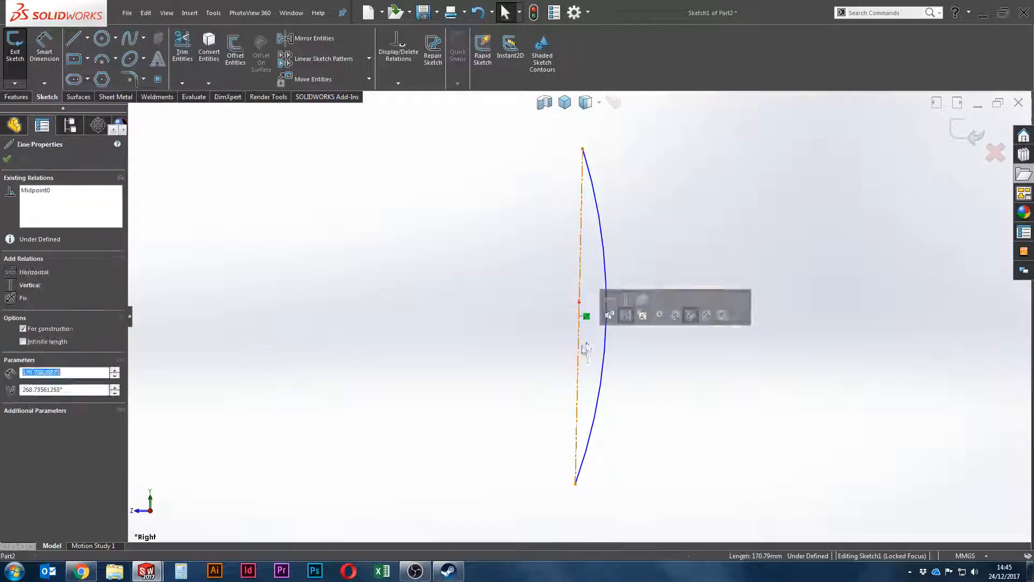
pyautogui.click(626, 302)
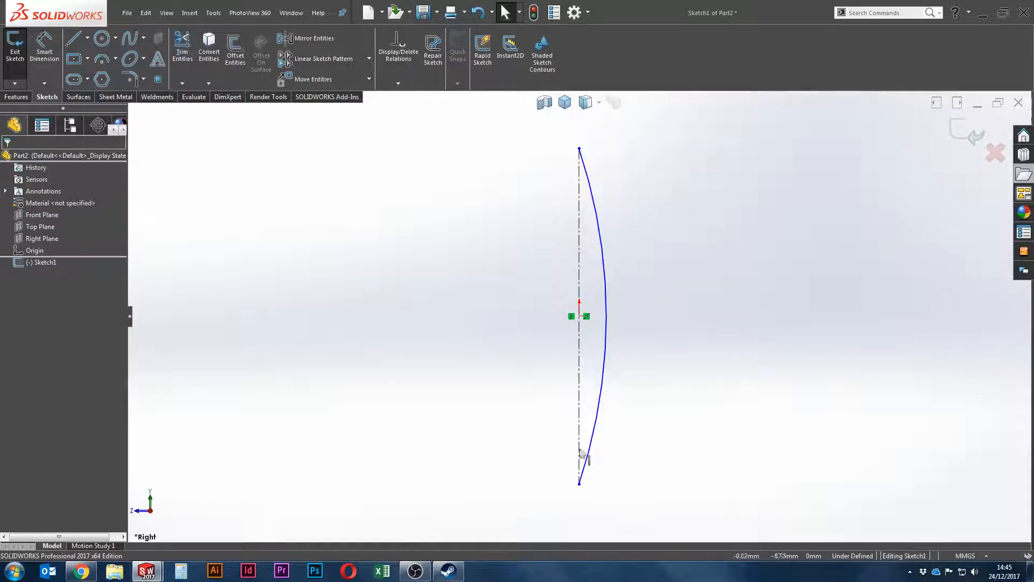
# Step: Dimension the arc with a radius of 1000 mm
pyautogui.press('s')
pyautogui.click(671, 434)
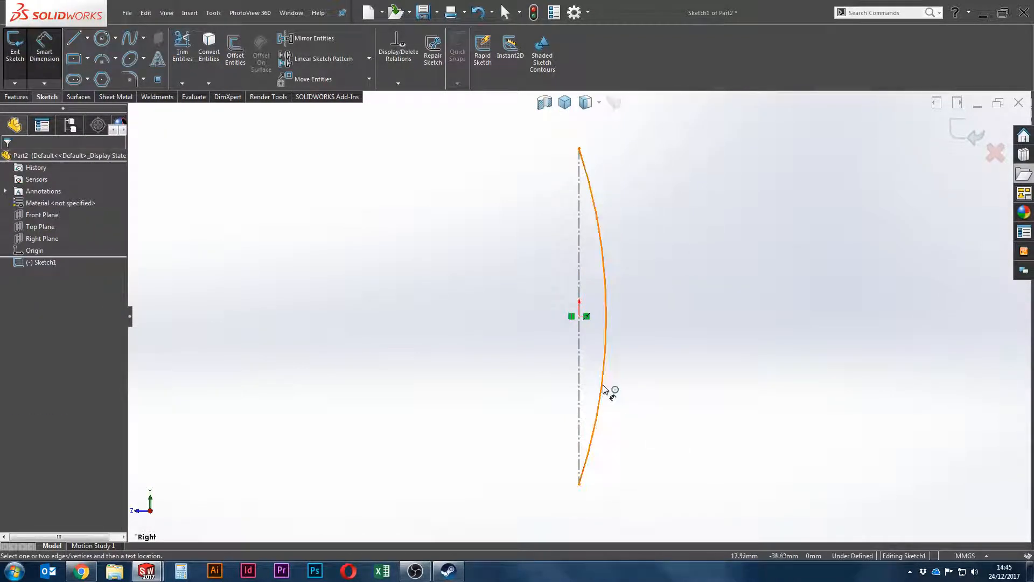
pyautogui.click(607, 389)
pyautogui.click(646, 397)
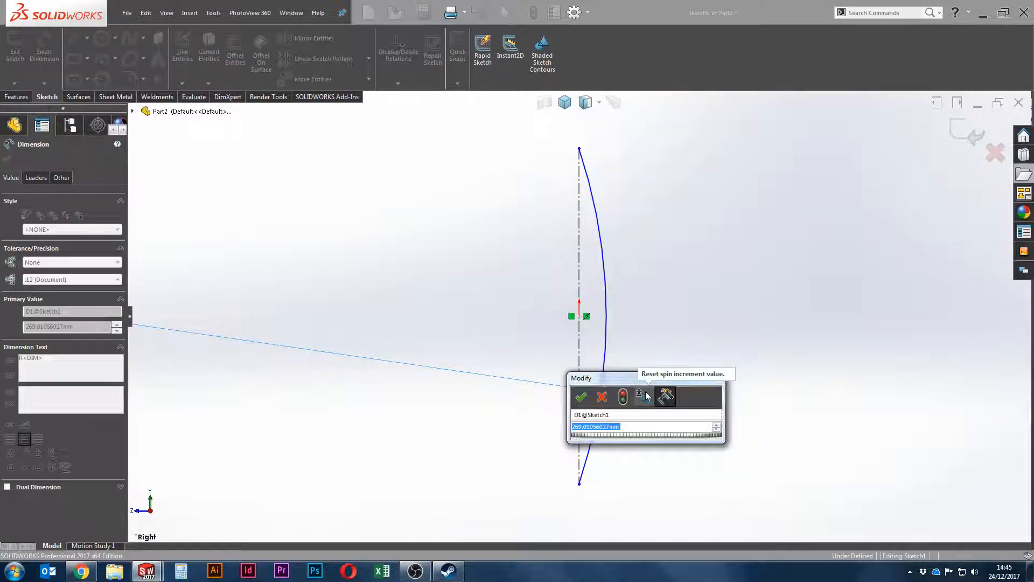
pyautogui.write('1000')
pyautogui.press('Return')
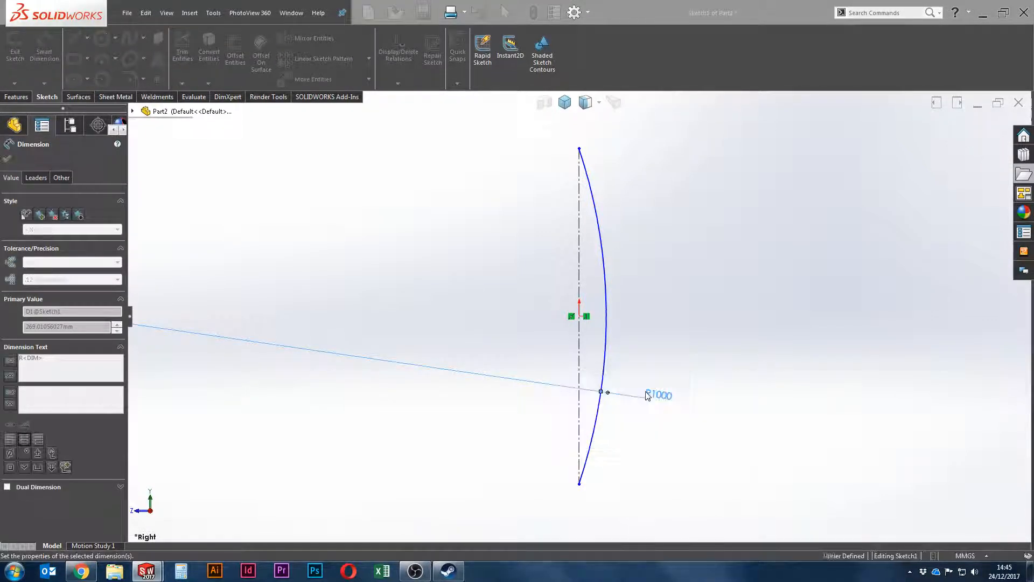
# Step: Dimension the vertical construction line at 750 mm and reposition the dimension slightly beside the line
pyautogui.press('s')
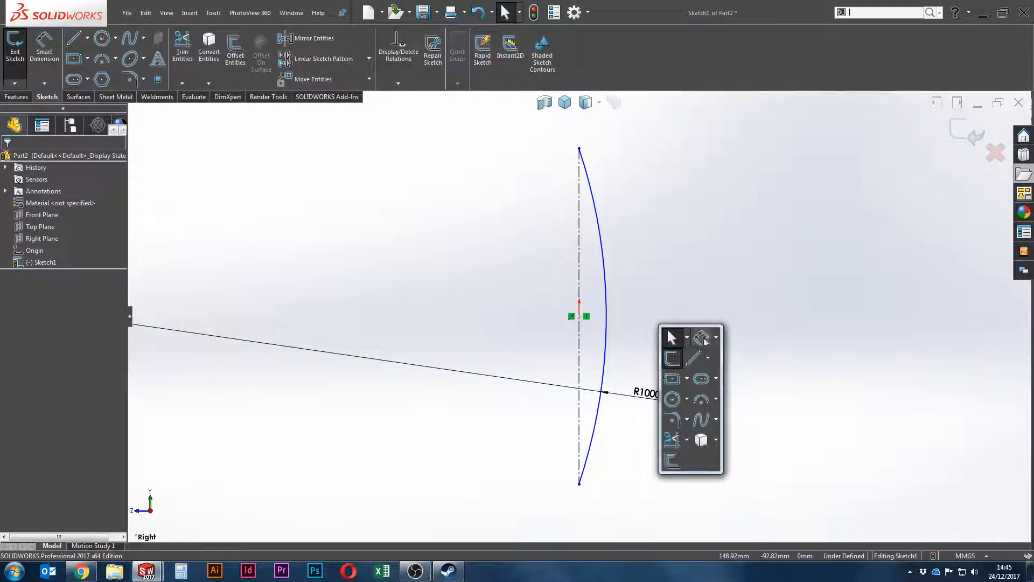
pyautogui.click(700, 337)
pyautogui.click(579, 358)
pyautogui.click(529, 327)
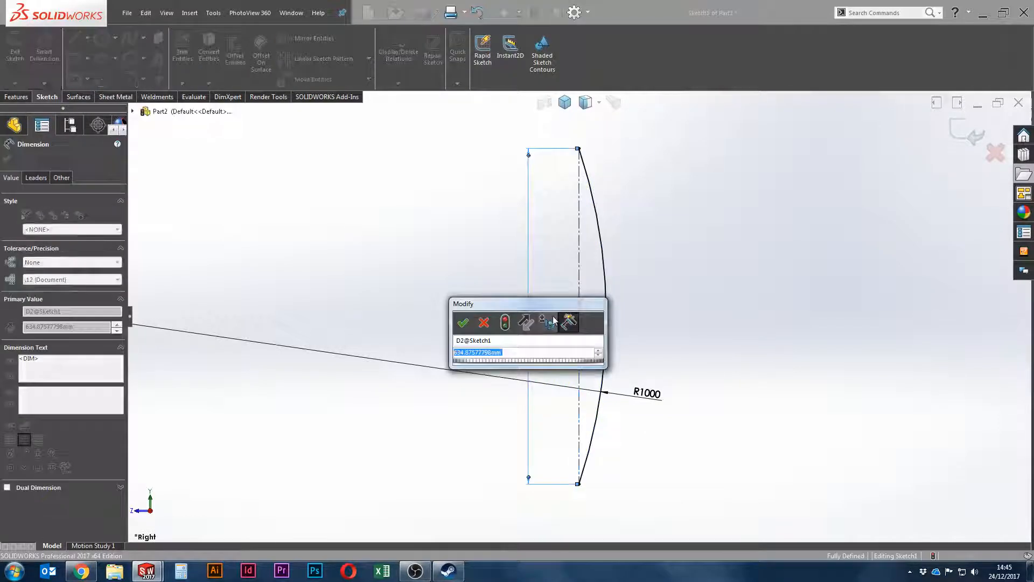
pyautogui.write('750')
pyautogui.press('Return')
pyautogui.press('Escape')
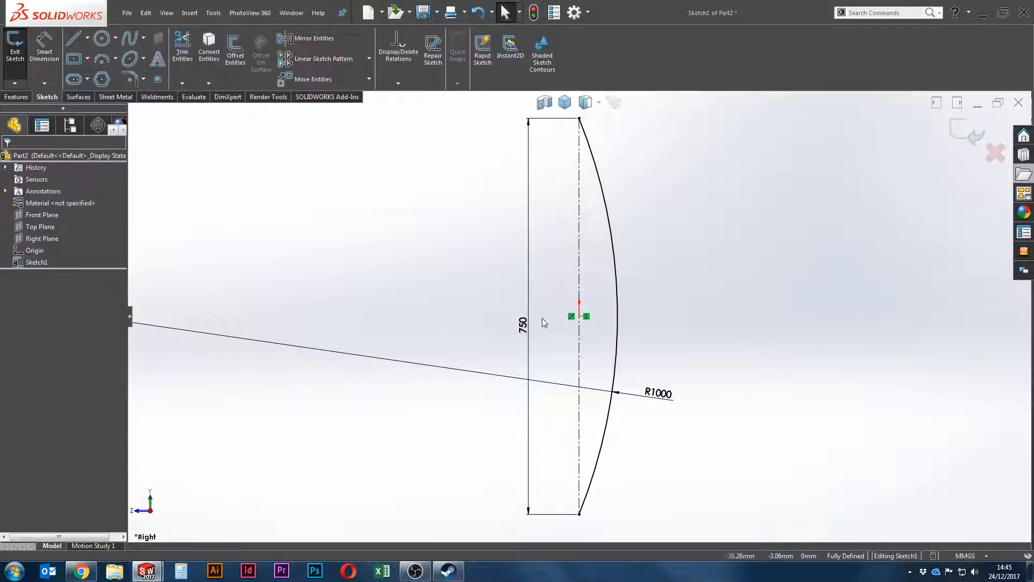
pyautogui.moveTo(518, 328); pyautogui.dragTo(521, 322)
pyautogui.click(478, 334)
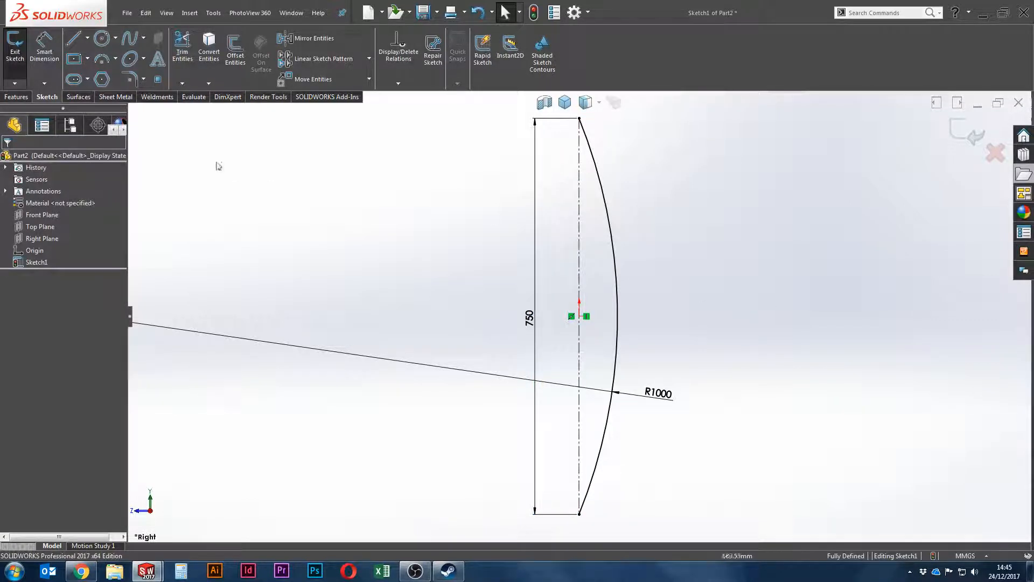
# Step: Create a sheet-metal base flange from the arc sketch with a Mid Plane depth of 1000 mm
pyautogui.click(115, 96)
pyautogui.click(20, 50)
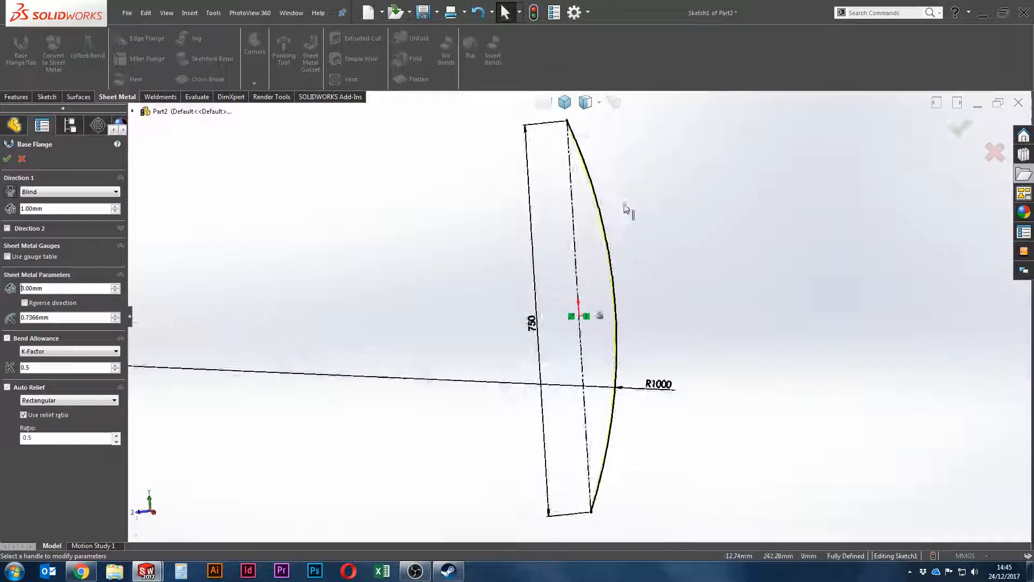
pyautogui.scroll(-10, 599, 218)
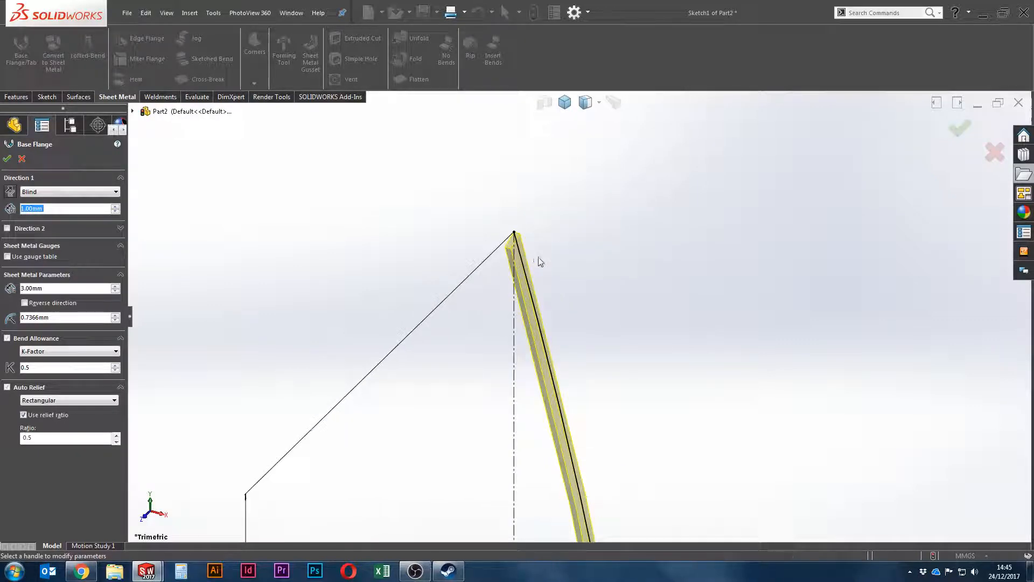
pyautogui.moveTo(574, 304)
pyautogui.mouseDown(button='middle')
pyautogui.moveTo(695, 362)
pyautogui.moveTo(628, 341)
pyautogui.moveTo(693, 388)
pyautogui.moveTo(422, 330)
pyautogui.moveTo(468, 397)
pyautogui.moveTo(503, 312)
pyautogui.mouseUp(button='middle')
pyautogui.moveTo(533, 225)
pyautogui.mouseDown(button='middle')
pyautogui.moveTo(581, 127)
pyautogui.moveTo(548, 168)
pyautogui.mouseUp(button='middle')
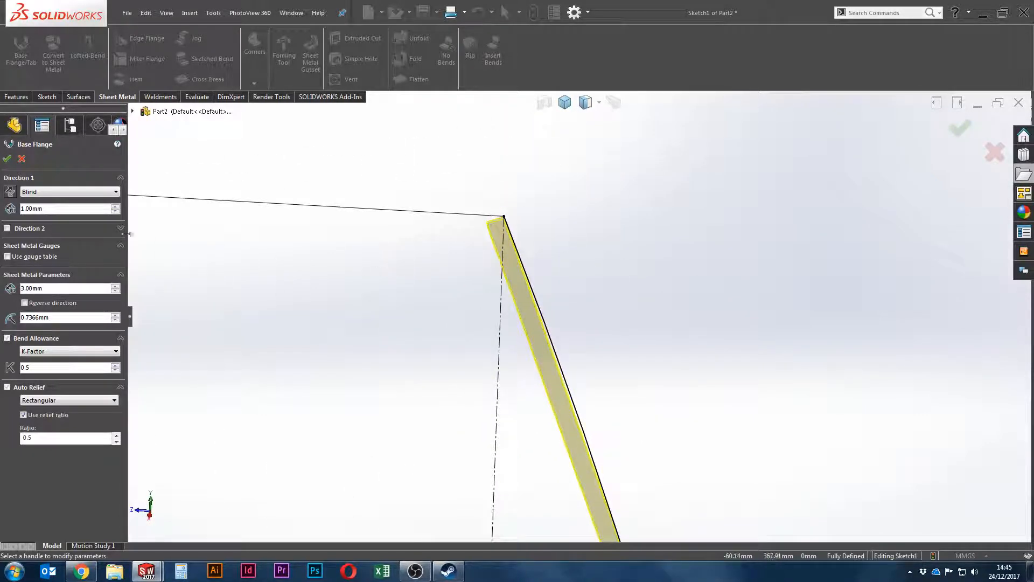
pyautogui.click(54, 218)
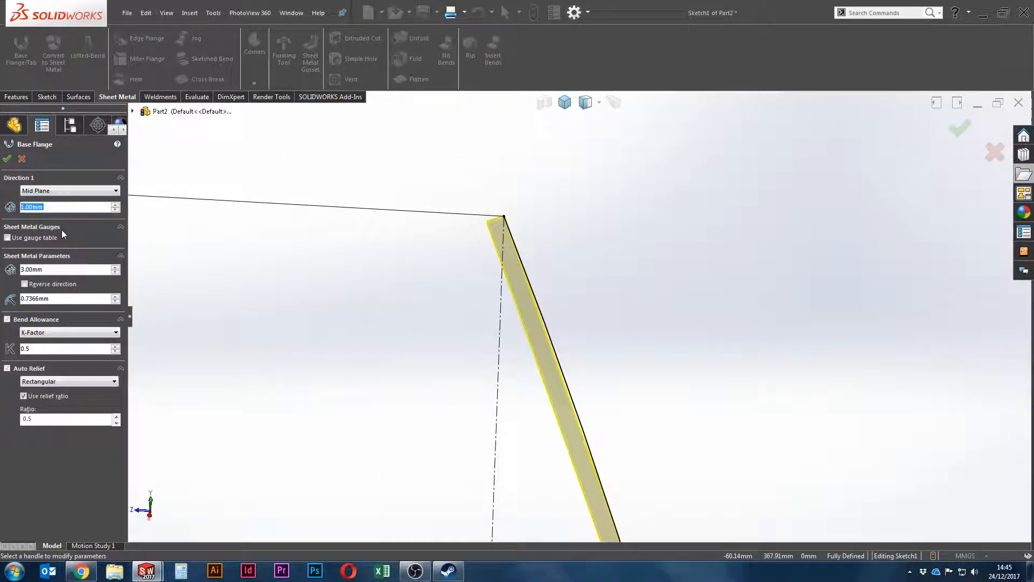
pyautogui.write('5')
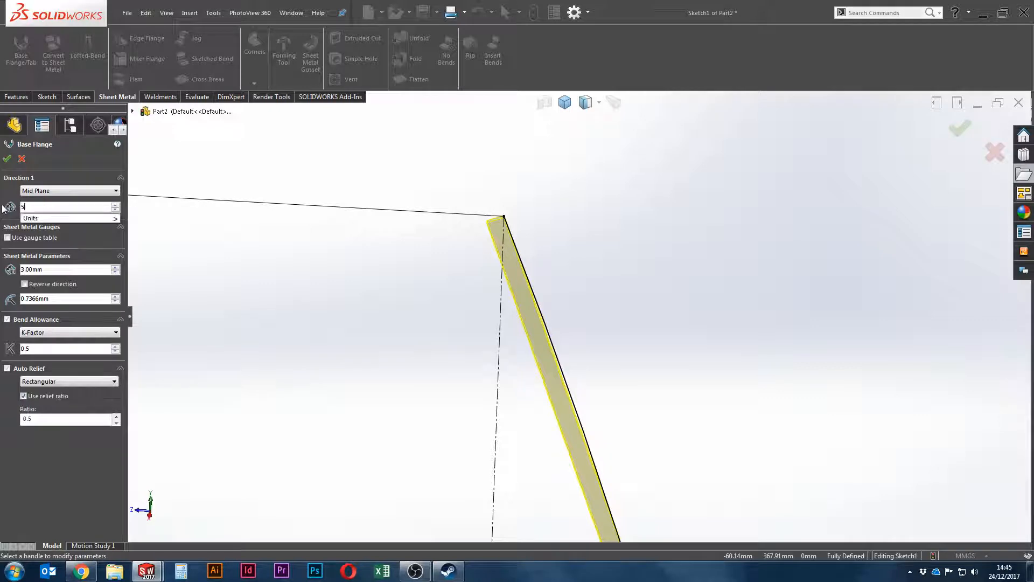
pyautogui.write('000')
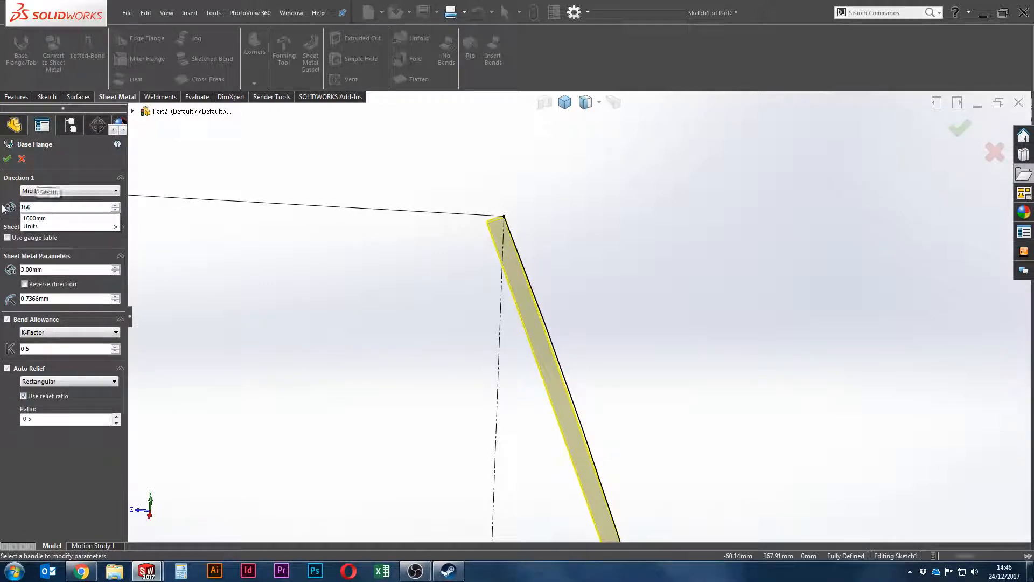
pyautogui.press('Return')
pyautogui.moveTo(339, 189); pyautogui.dragTo(516, 250, button='middle')
pyautogui.rightClick(516, 249)
pyautogui.click(539, 318)
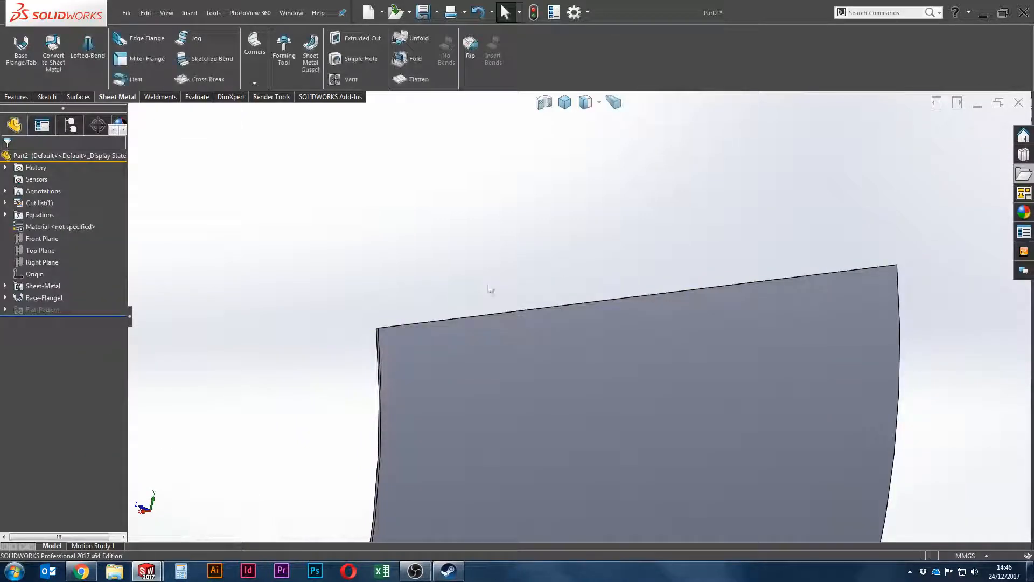
pyautogui.moveTo(490, 288)
pyautogui.mouseDown(button='middle')
pyautogui.moveTo(564, 268)
pyautogui.moveTo(494, 288)
pyautogui.mouseUp(button='middle')
pyautogui.scroll(5, 575, 323)
pyautogui.scroll(-5, 574, 428)
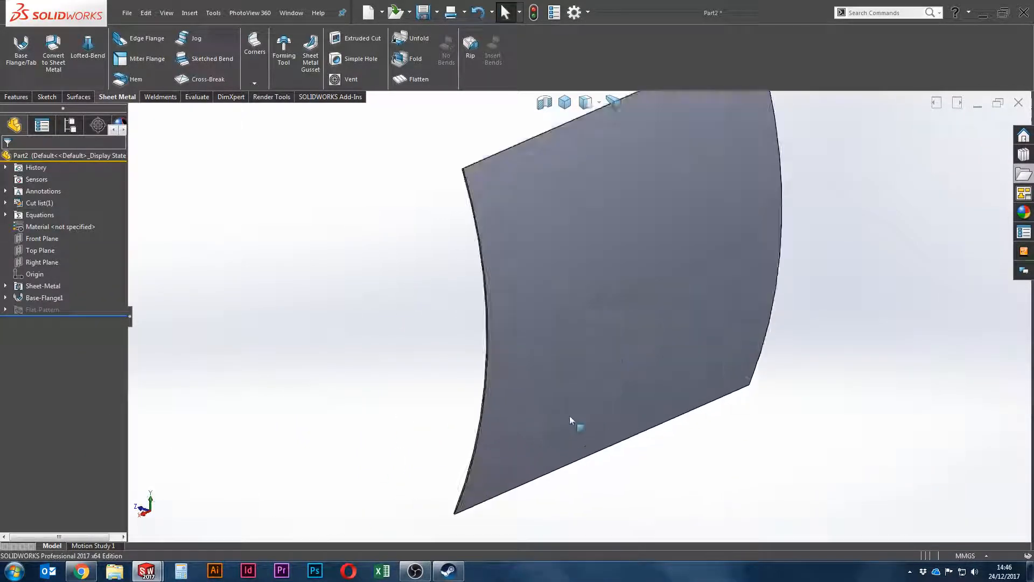
pyautogui.moveTo(570, 417); pyautogui.dragTo(581, 282, button='middle')
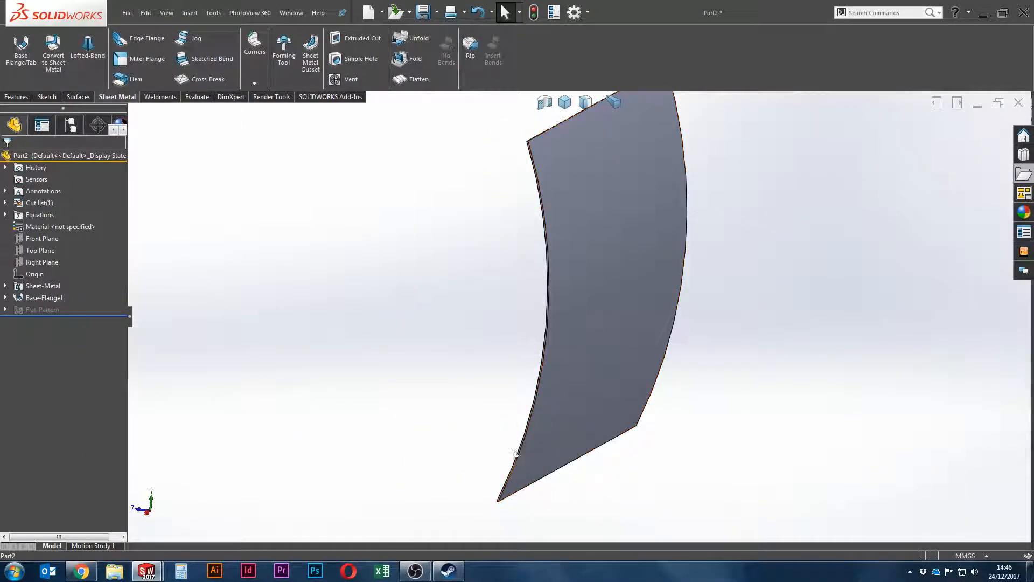
pyautogui.moveTo(493, 339); pyautogui.dragTo(488, 336, button='middle')
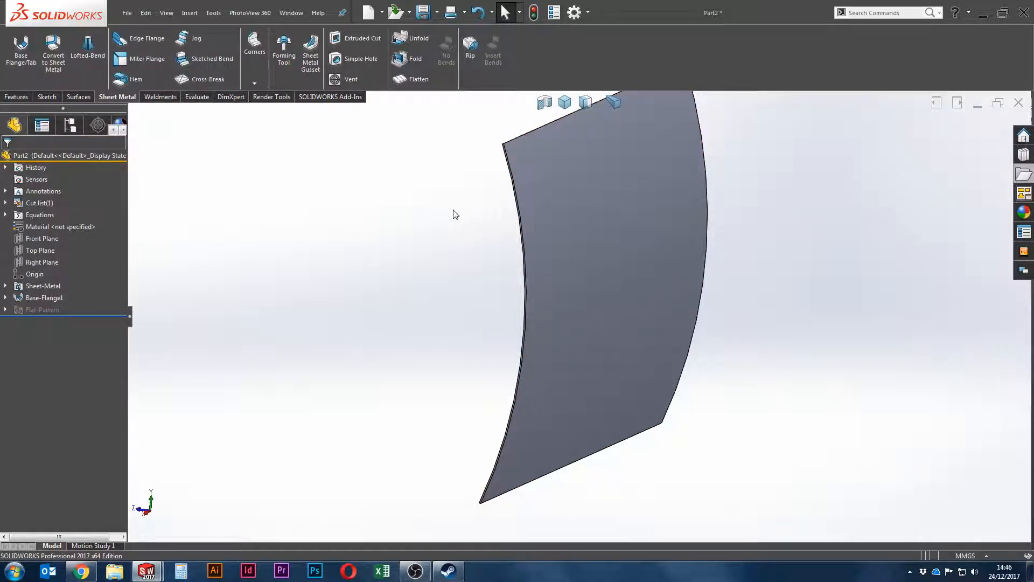
pyautogui.moveTo(455, 214)
pyautogui.mouseDown(button='middle')
pyautogui.moveTo(446, 258)
pyautogui.moveTo(468, 201)
pyautogui.mouseUp(button='middle')
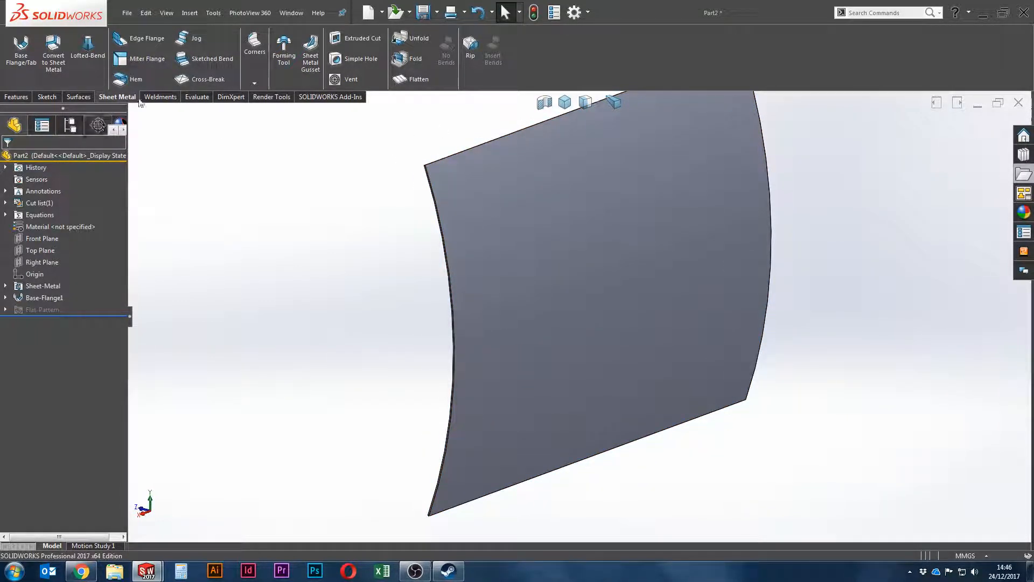
# Step: Unfold all bends of the curved sheet-metal panel, using its upper edge as the fixed reference
pyautogui.click(415, 38)
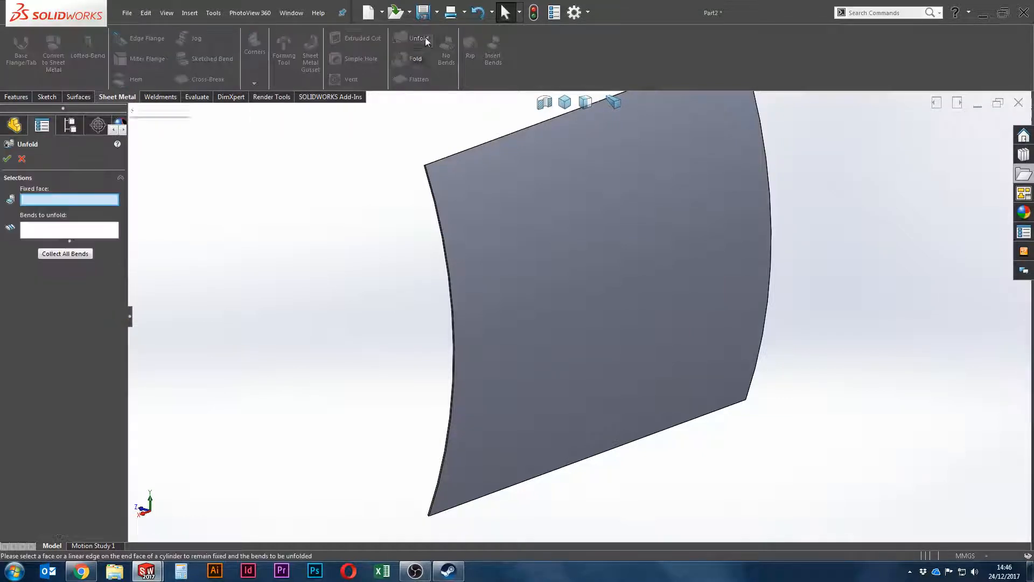
pyautogui.scroll(-5, 453, 157)
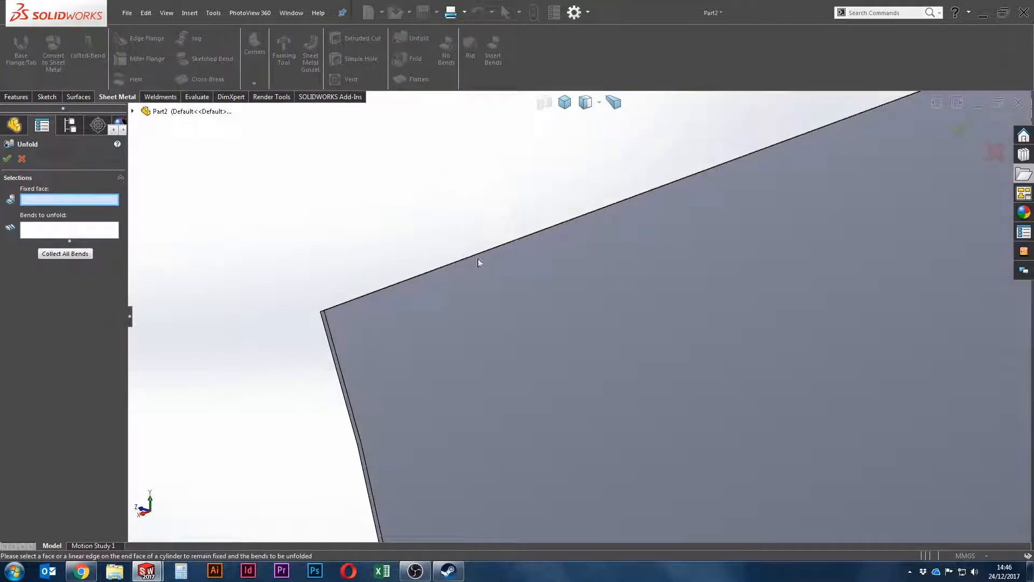
pyautogui.moveTo(337, 308)
pyautogui.mouseDown(button='middle')
pyautogui.moveTo(353, 335)
pyautogui.moveTo(351, 311)
pyautogui.mouseUp(button='middle')
pyautogui.click(349, 304)
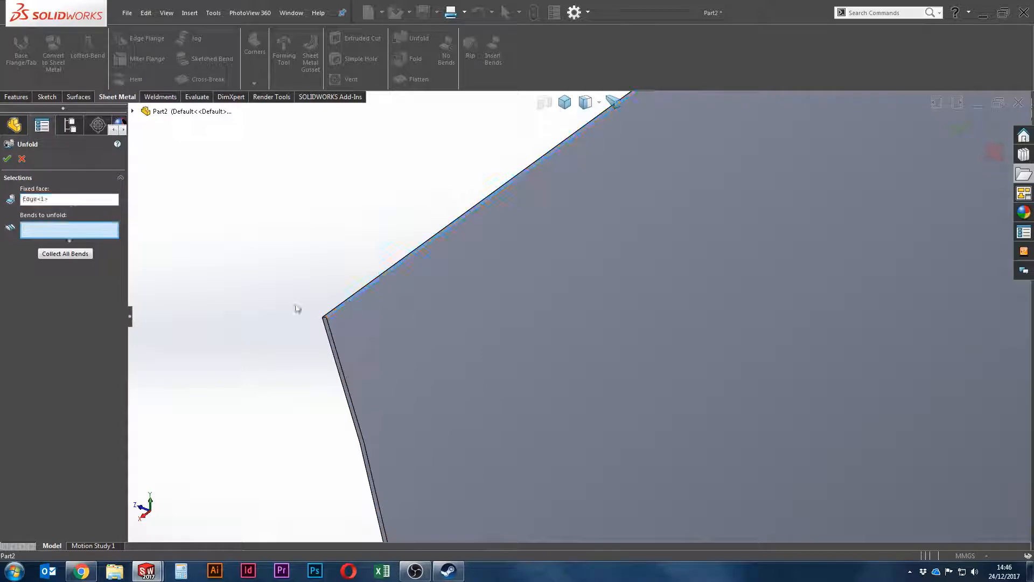
pyautogui.click(74, 253)
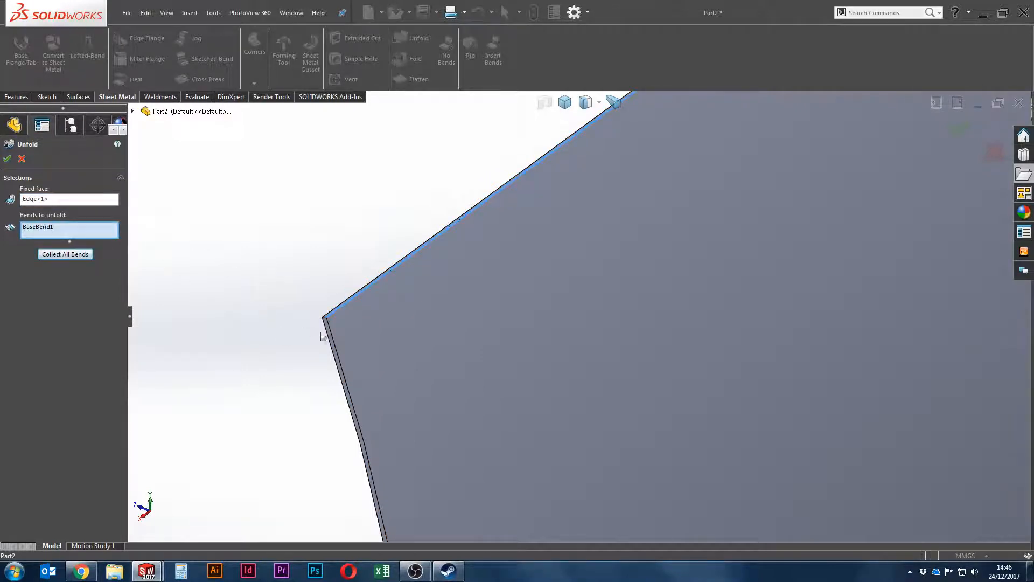
pyautogui.click(7, 159)
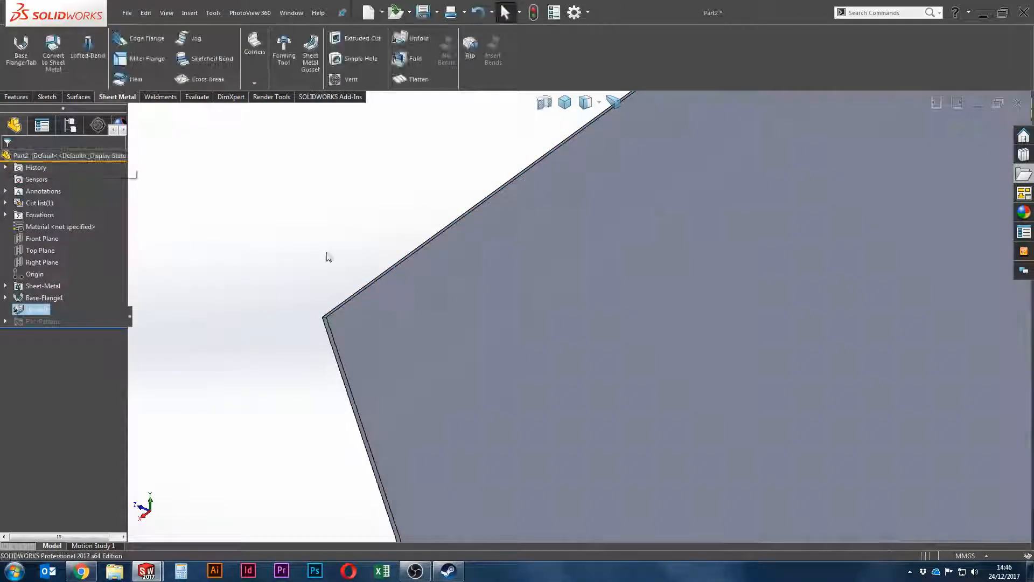
# Step: Start a new sketch on the flattened panel's large face, viewed straight on
pyautogui.scroll(-5, 577, 335)
pyautogui.moveTo(577, 335); pyautogui.dragTo(579, 284, button='middle')
pyautogui.click(611, 321)
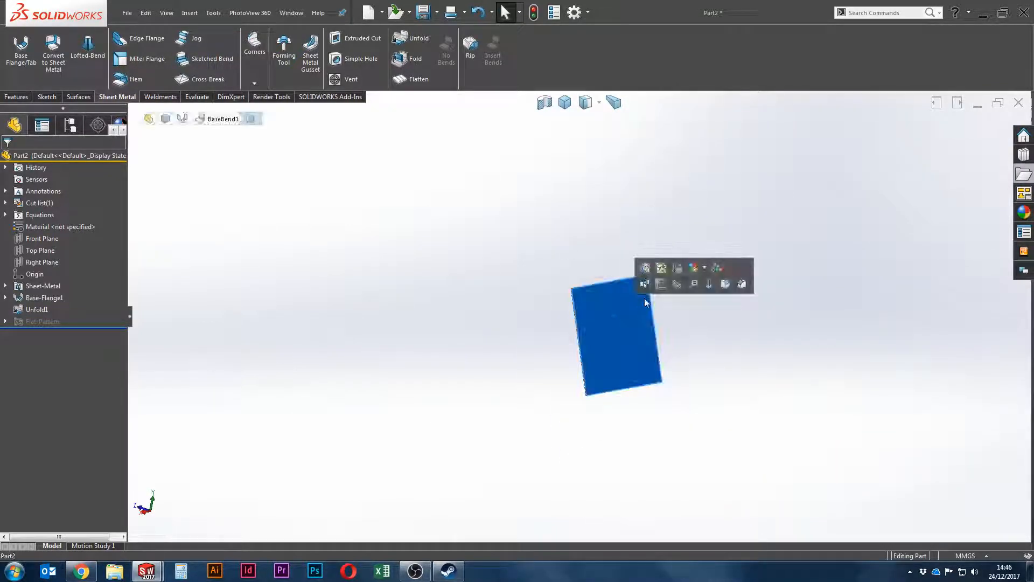
pyautogui.hotkey('ctrl', '8')
pyautogui.click(295, 219)
pyautogui.click(405, 182)
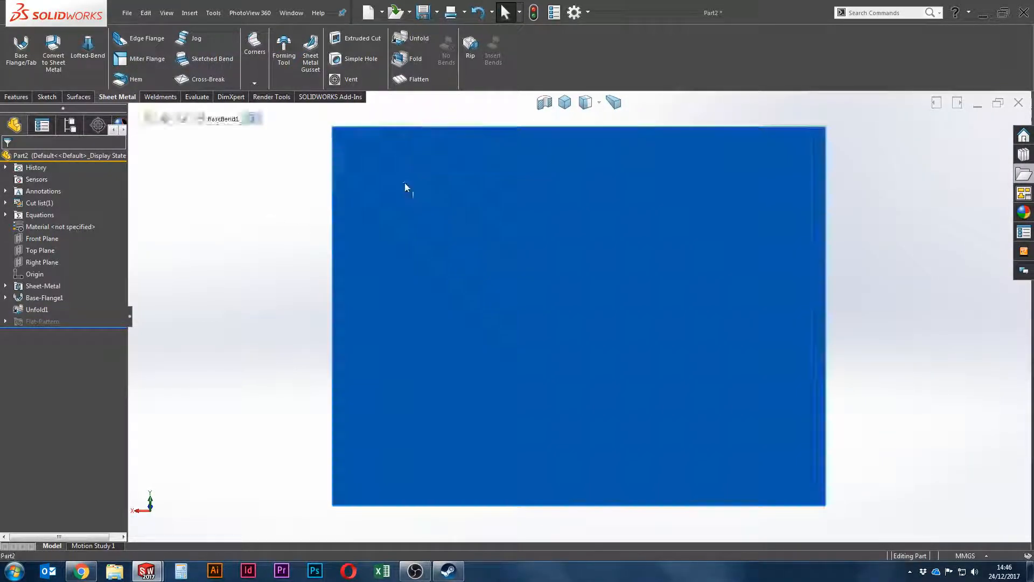
pyautogui.rightClick(405, 183)
pyautogui.click(447, 190)
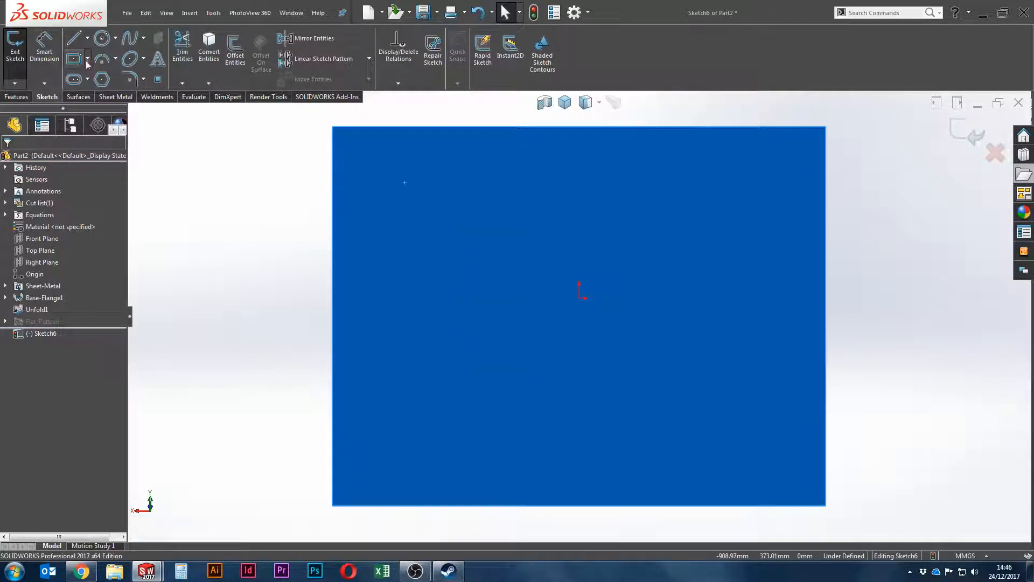
# Step: Sketch a horizontal centerpoint slot centred above the origin near the panel's upper edge, about 895 mm long between centres and 37 mm wide
pyautogui.click(83, 80)
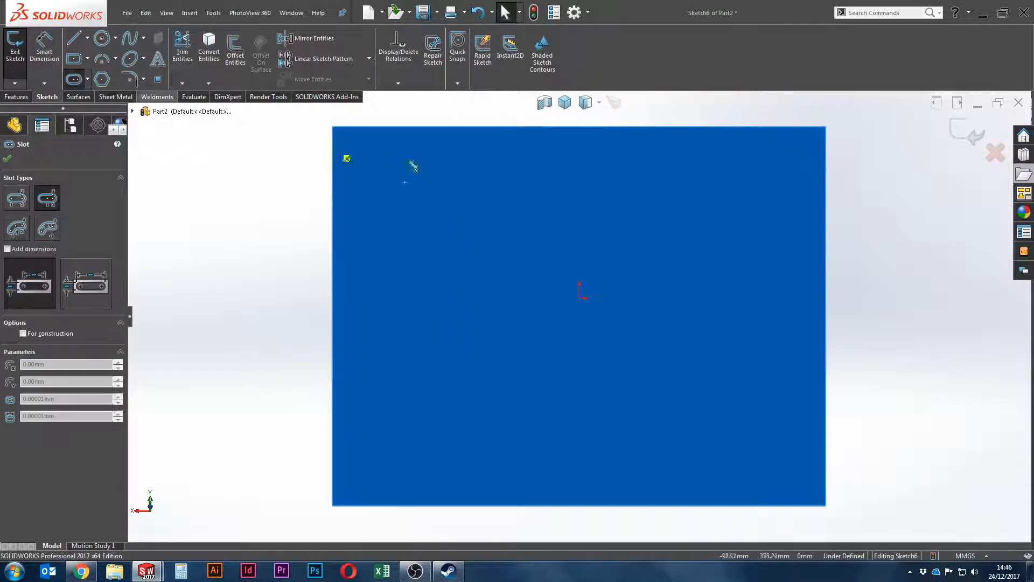
pyautogui.click(579, 149)
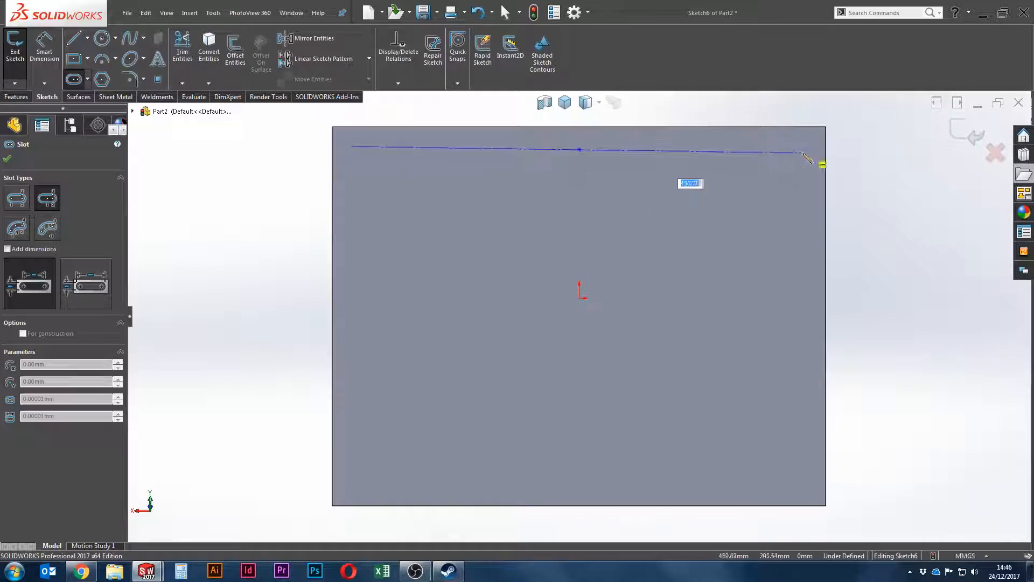
pyautogui.click(800, 151)
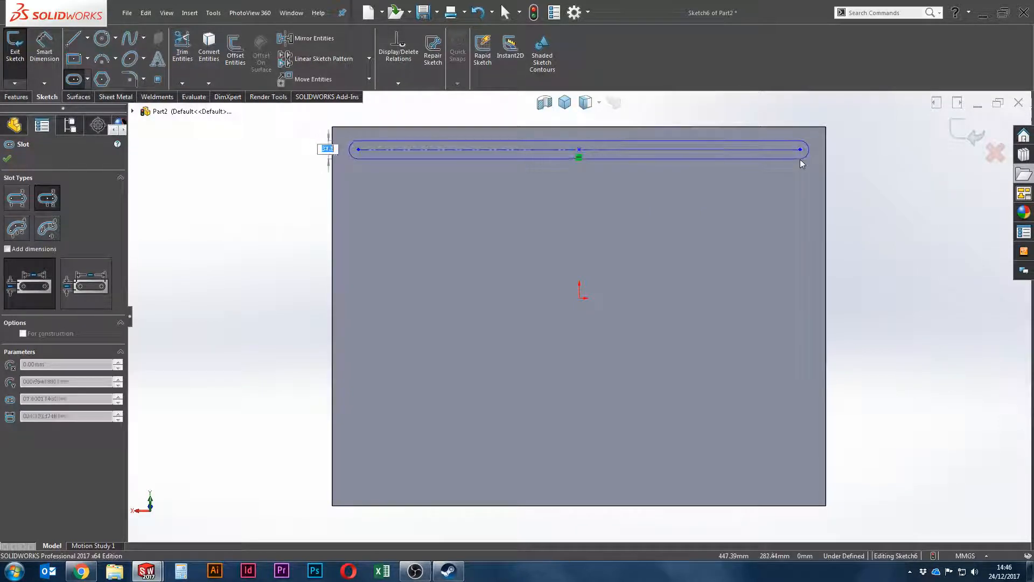
pyautogui.click(800, 159)
pyautogui.press('Escape')
# Step: Dimension the slot's width at 6 mm
pyautogui.press('s')
pyautogui.click(747, 210)
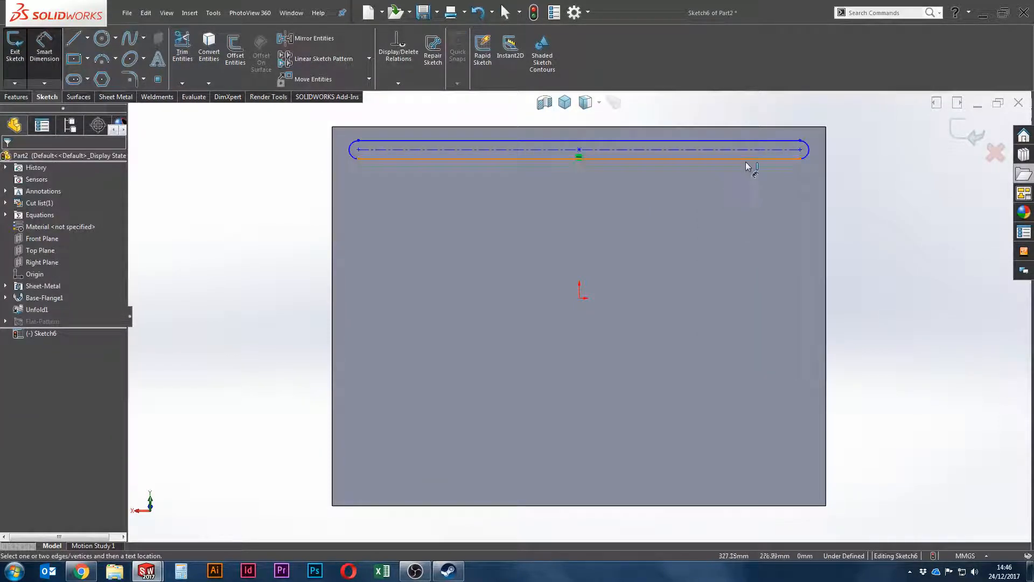
pyautogui.click(747, 161)
pyautogui.click(848, 145)
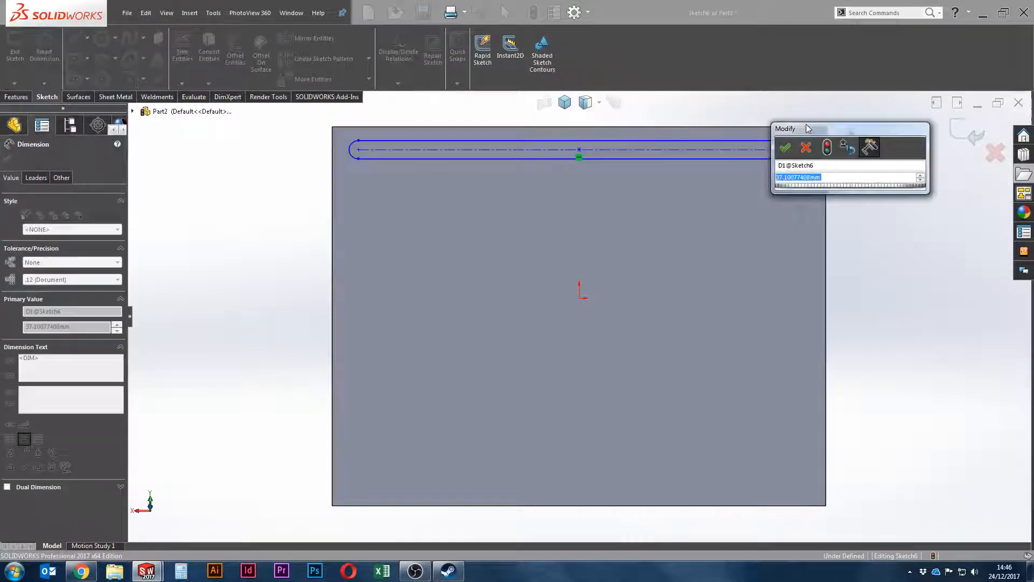
pyautogui.write('6')
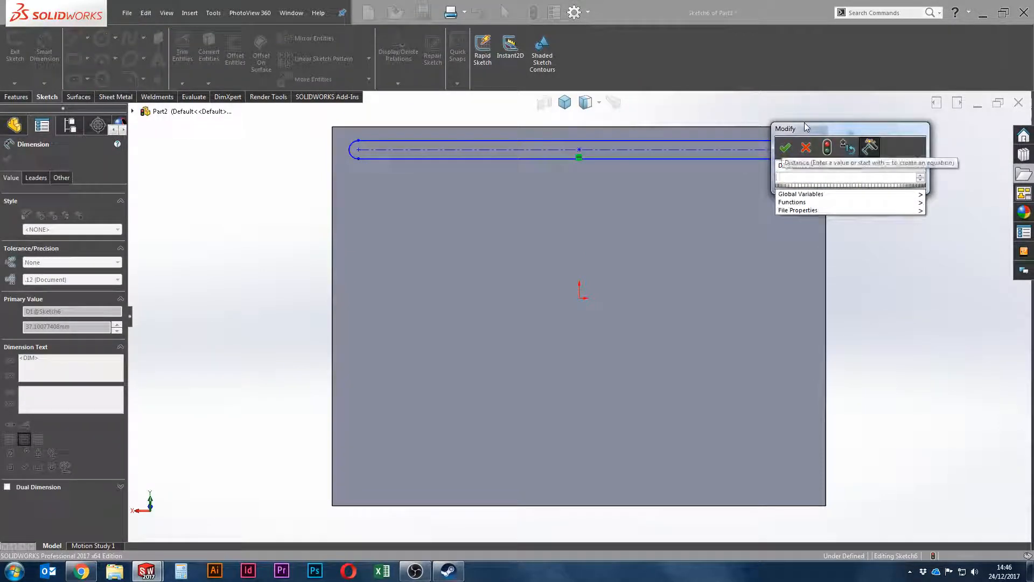
pyautogui.press('Return')
pyautogui.press('Escape')
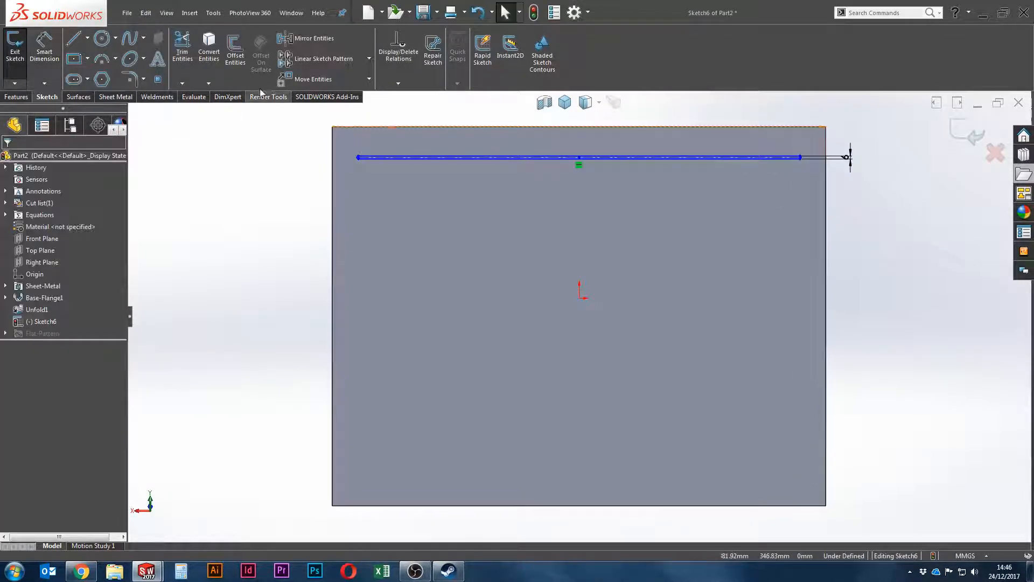
# Step: Draw a vertical construction line from the origin up through the slot's centre, ending slightly above the slot
pyautogui.click(88, 39)
pyautogui.click(97, 67)
pyautogui.click(579, 298)
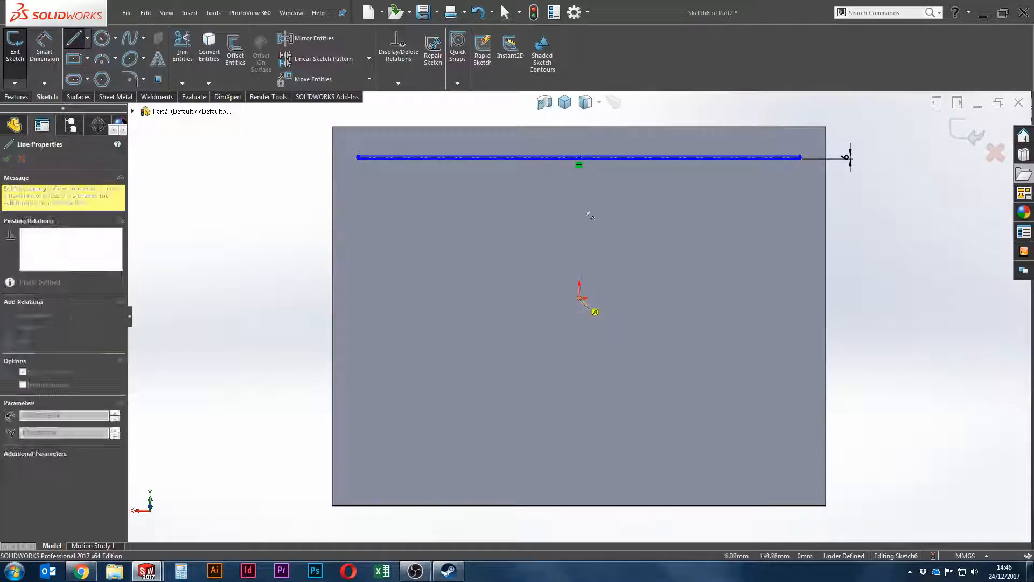
pyautogui.scroll(-4, 592, 154)
pyautogui.click(561, 123)
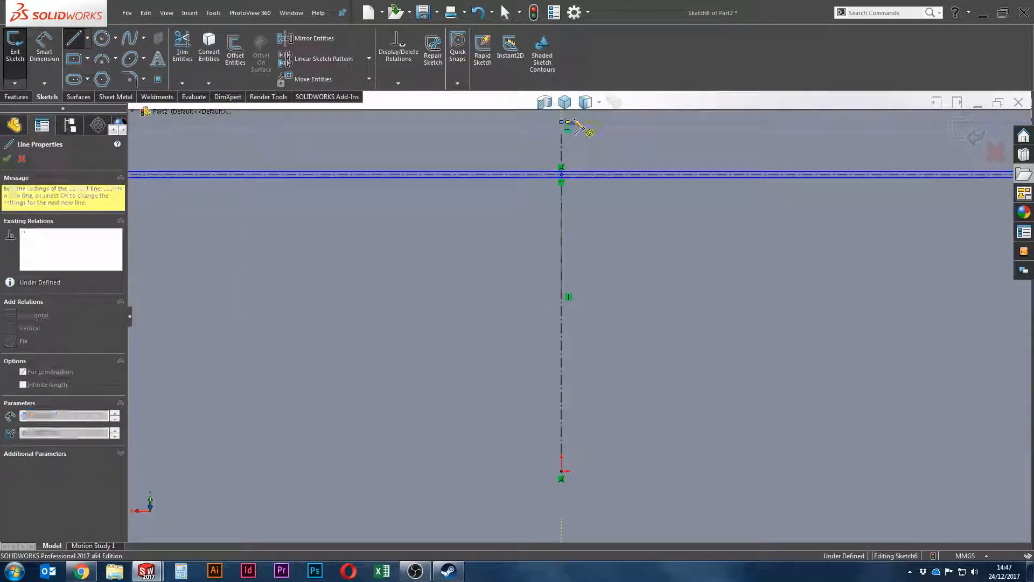
pyautogui.rightClick(582, 127)
pyautogui.click(603, 128)
# Step: Move the slot slightly upward along the vertical construction line and check its relations
pyautogui.moveTo(574, 173); pyautogui.dragTo(562, 151)
pyautogui.click(581, 192)
pyautogui.press('Escape')
pyautogui.click(577, 145)
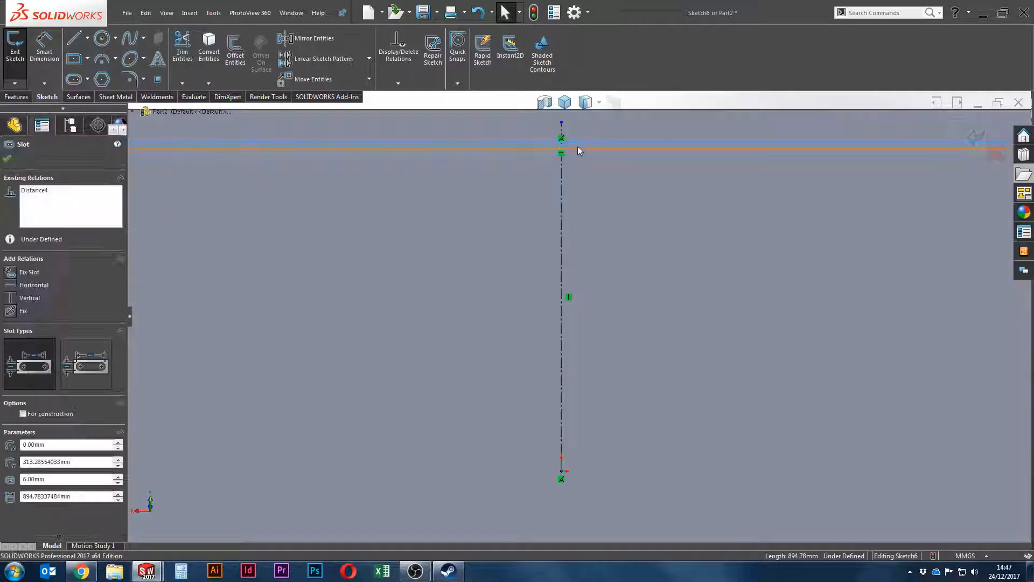
pyautogui.scroll(-1, 579, 147)
pyautogui.scroll(-3, 580, 146)
pyautogui.click(581, 193)
pyautogui.click(577, 189)
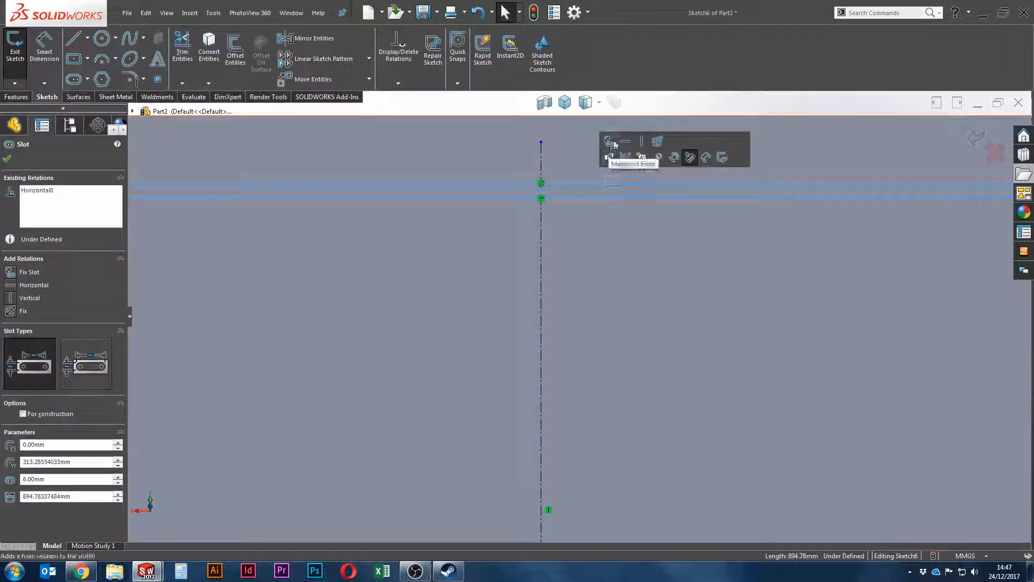
pyautogui.press('Escape')
# Step: Dimension the distance from the slot's centre point to the panel's upper edge at 30 mm
pyautogui.press('s')
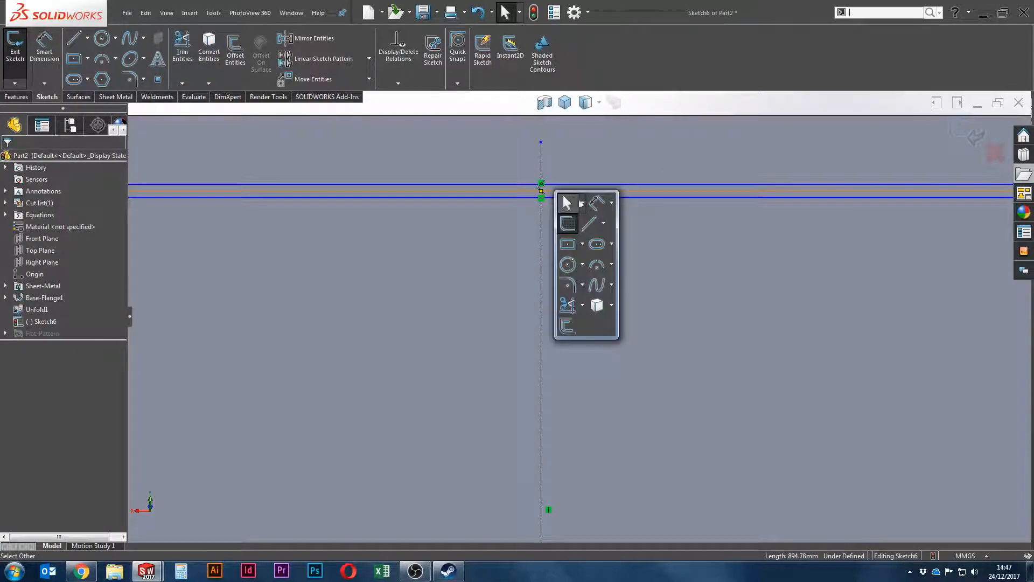
pyautogui.click(565, 201)
pyautogui.press('Escape')
pyautogui.click(544, 192)
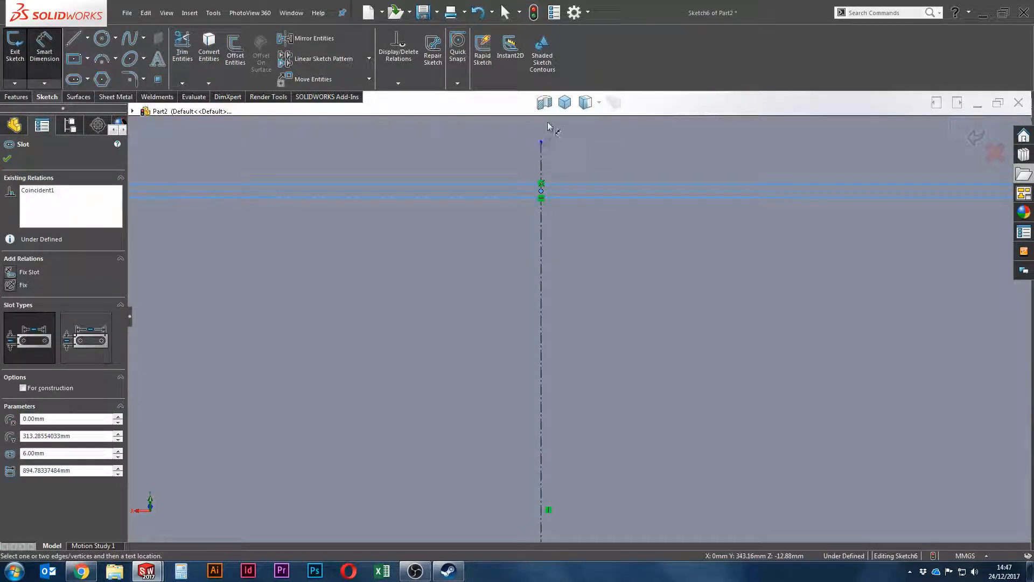
pyautogui.click(549, 115)
pyautogui.click(579, 143)
pyautogui.write('3')
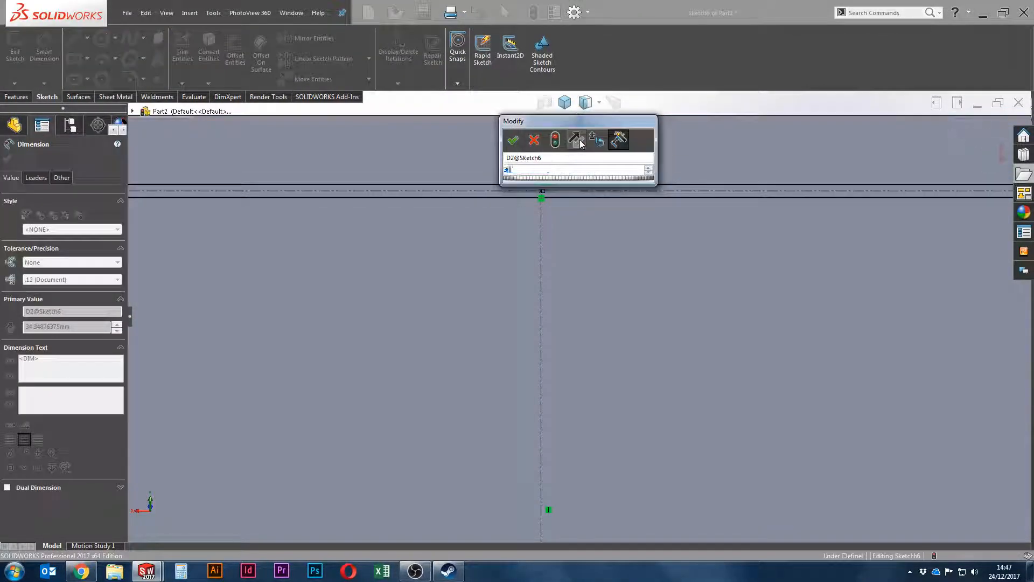
pyautogui.write('0')
pyautogui.press('Return')
# Step: Dimension the slot's centre-to-centre length at 900 mm
pyautogui.scroll(5, 577, 270)
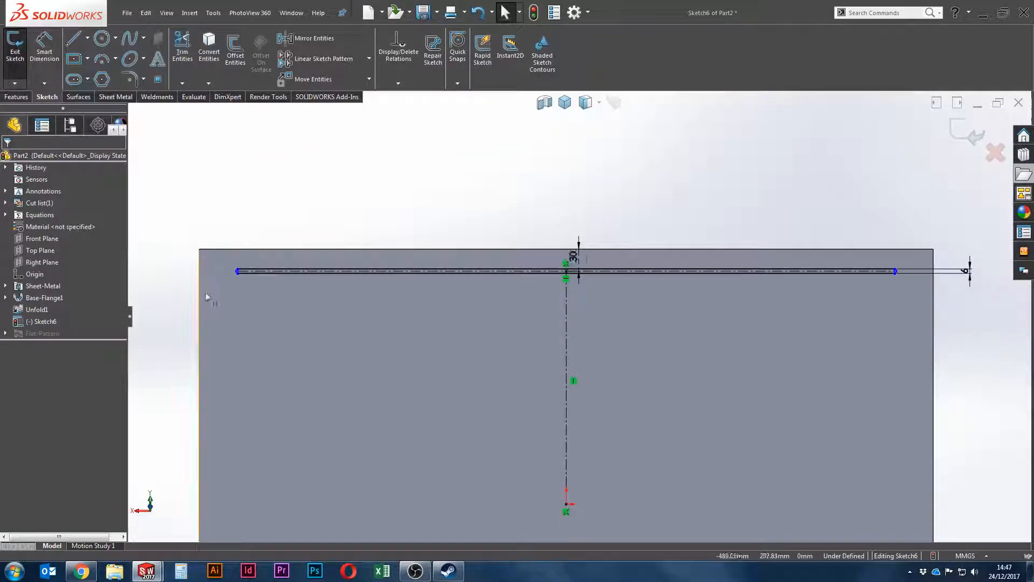
pyautogui.scroll(-1, 208, 297)
pyautogui.press('s')
pyautogui.click(371, 298)
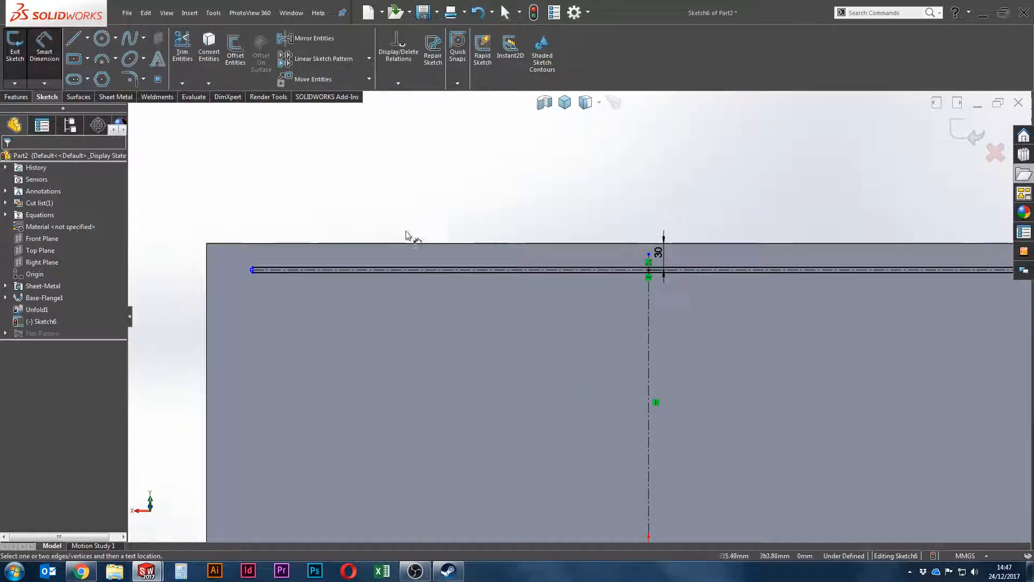
pyautogui.scroll(-2, 410, 258)
pyautogui.click(412, 277)
pyautogui.click(422, 257)
pyautogui.write('9')
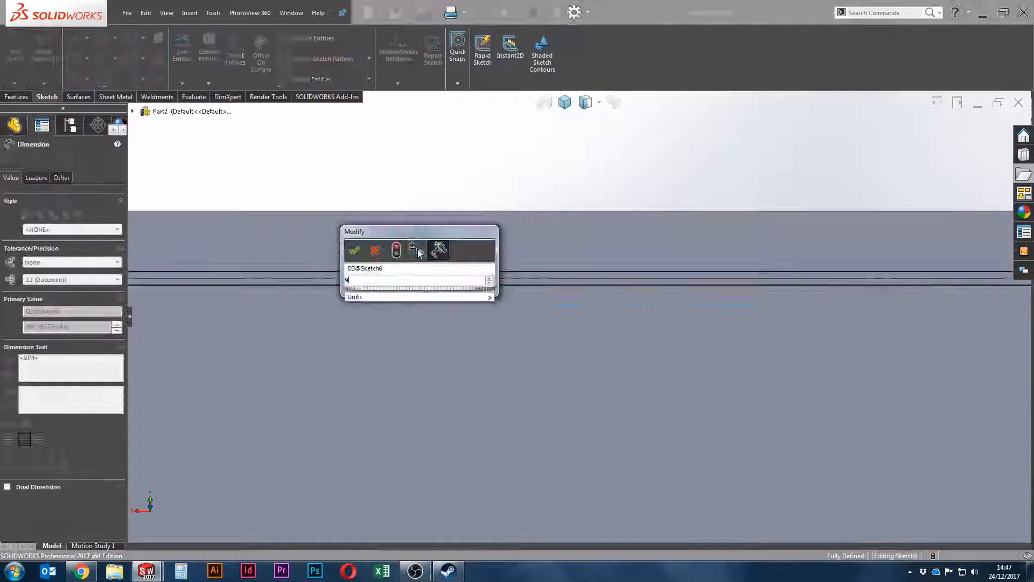
pyautogui.write('00')
pyautogui.press('Return')
# Step: Cut the slot sketch through the panel with an Extruded Cut linked to the sheet thickness
pyautogui.press('f')
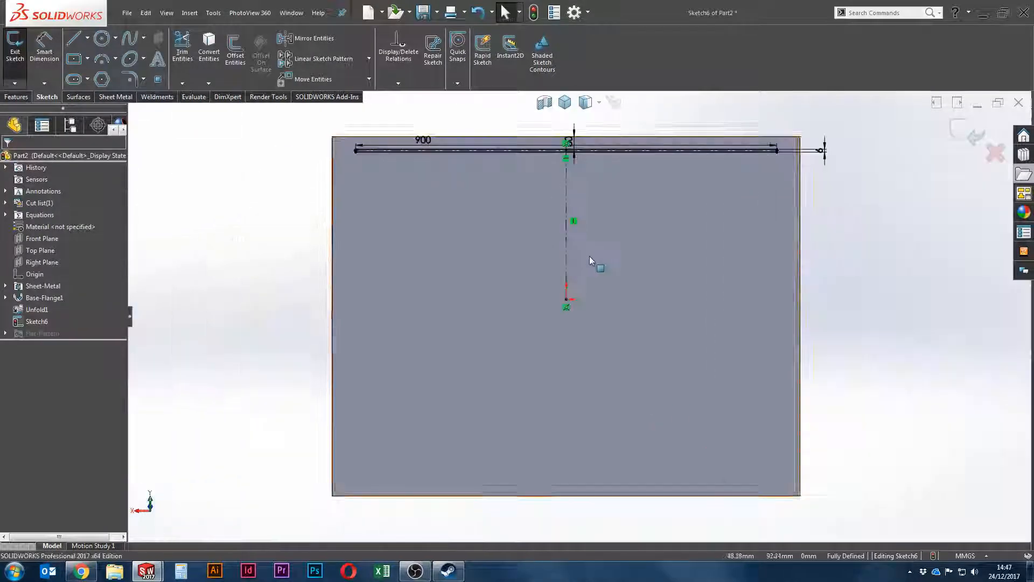
pyautogui.click(20, 97)
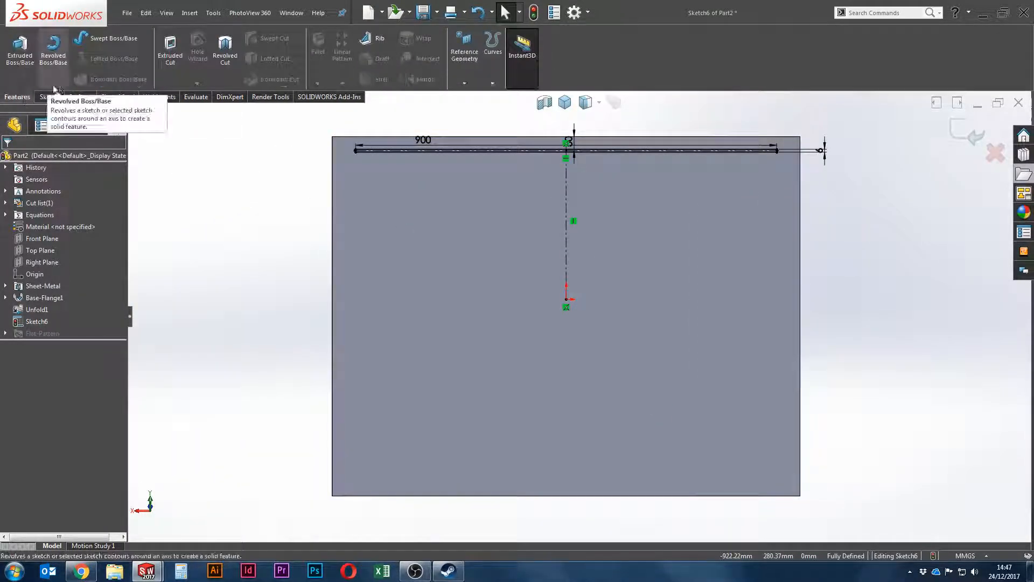
pyautogui.click(171, 50)
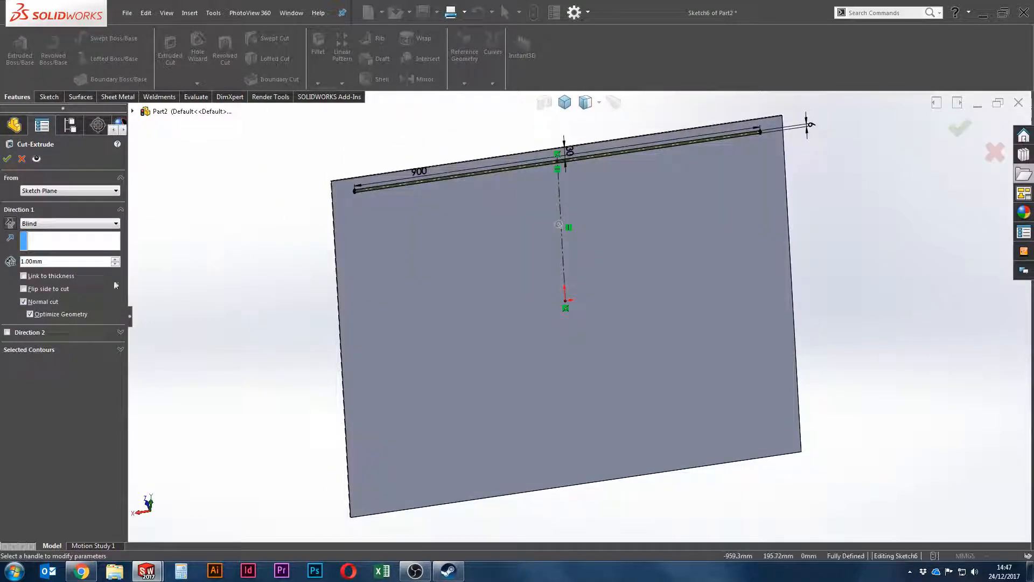
pyautogui.click(45, 278)
pyautogui.click(7, 157)
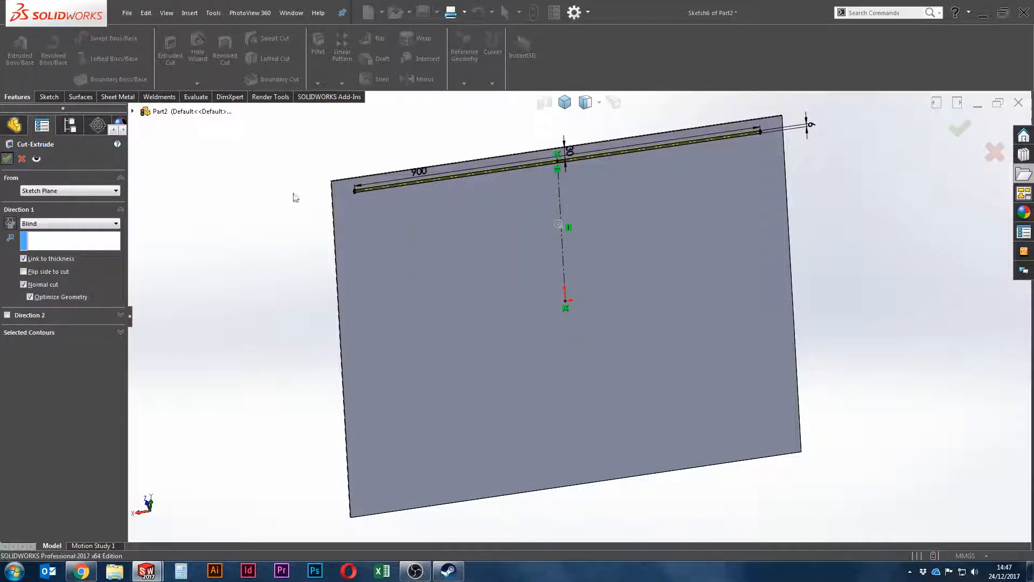
# Step: Set up a linear pattern of the slot cut, using the panel's vertical side edge as the direction
pyautogui.click(342, 48)
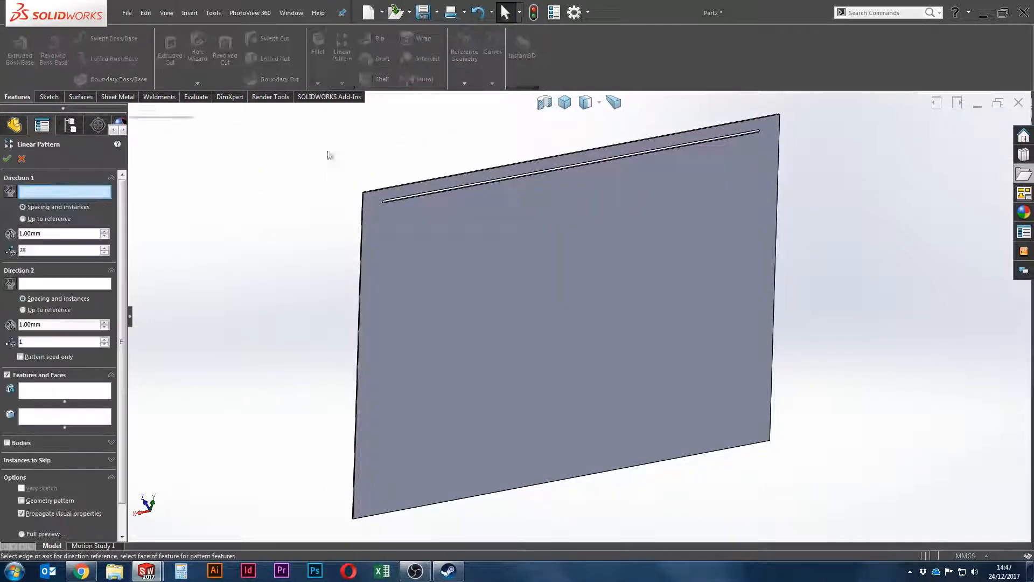
pyautogui.scroll(-5, 404, 215)
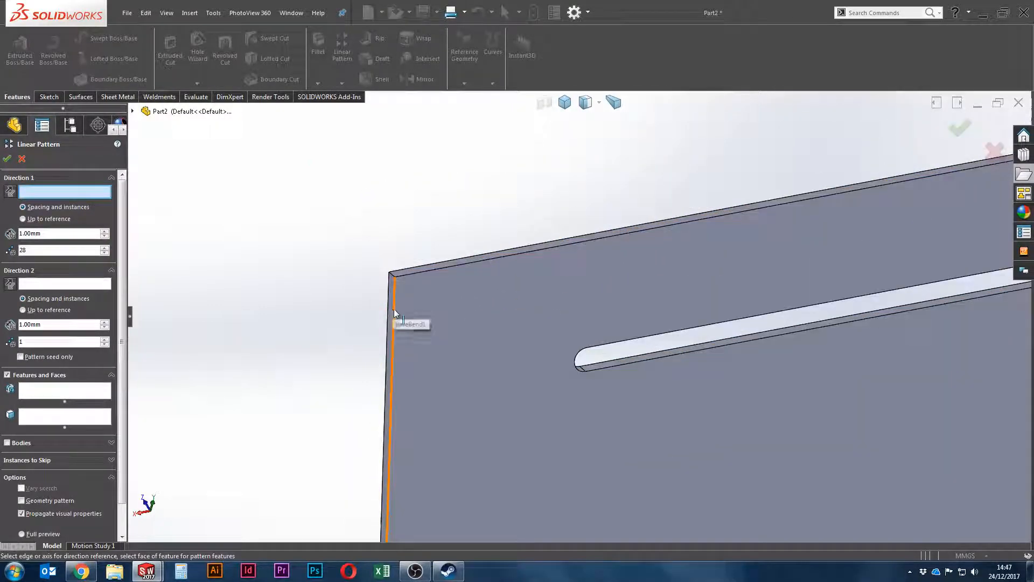
pyautogui.click(394, 321)
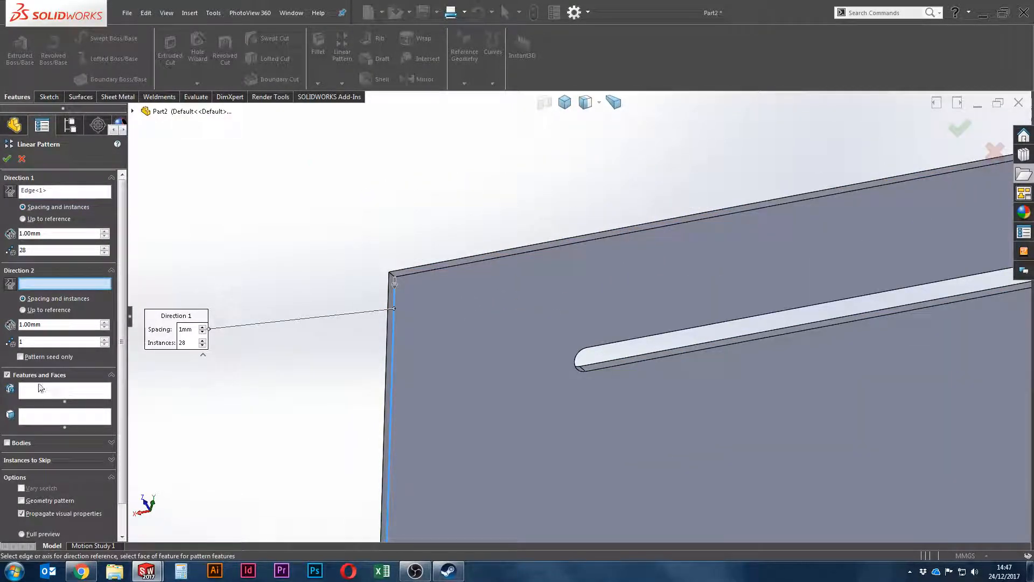
pyautogui.click(40, 387)
pyautogui.scroll(-3, 582, 350)
pyautogui.click(586, 347)
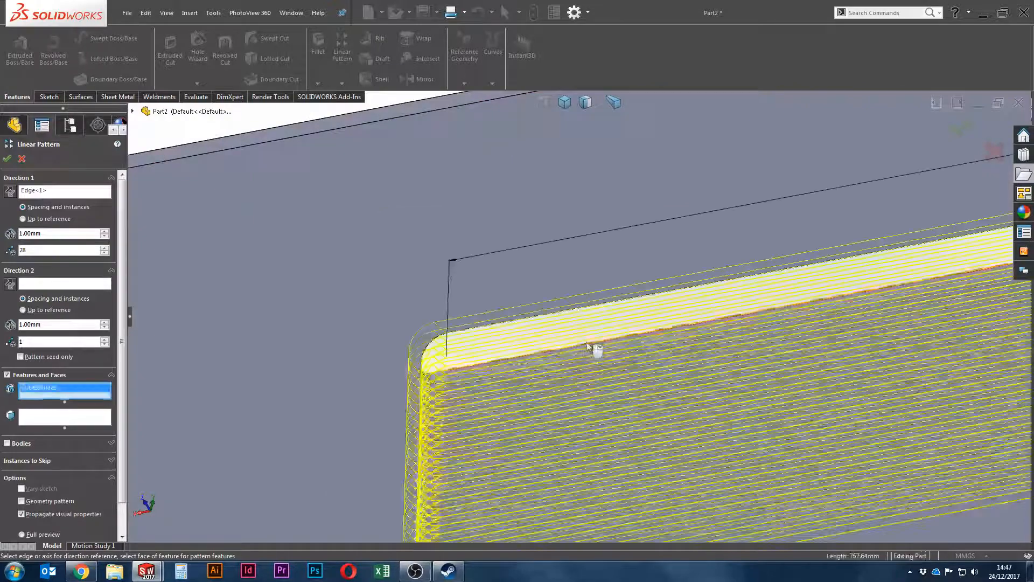
# Step: Pattern the slot down the panel with 15 mm spacing and 48 instances
pyautogui.doubleClick(33, 235)
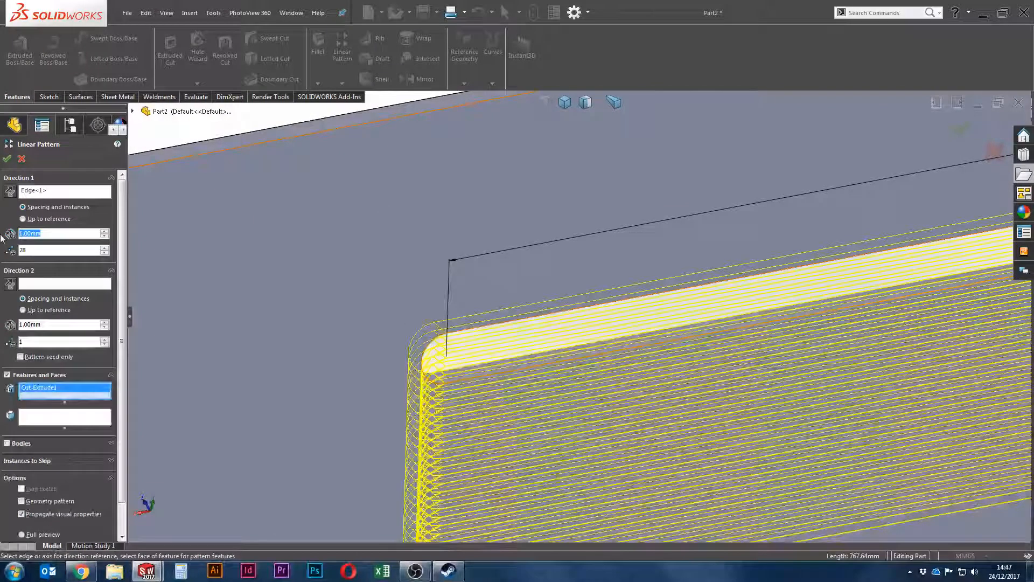
pyautogui.write('10')
pyautogui.press('Return')
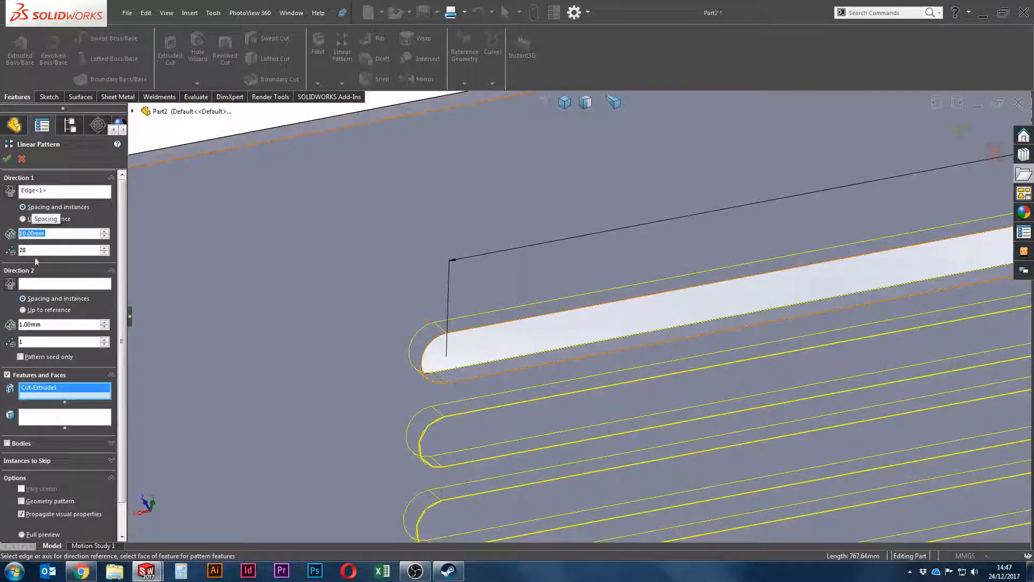
pyautogui.write('15')
pyautogui.press('Return')
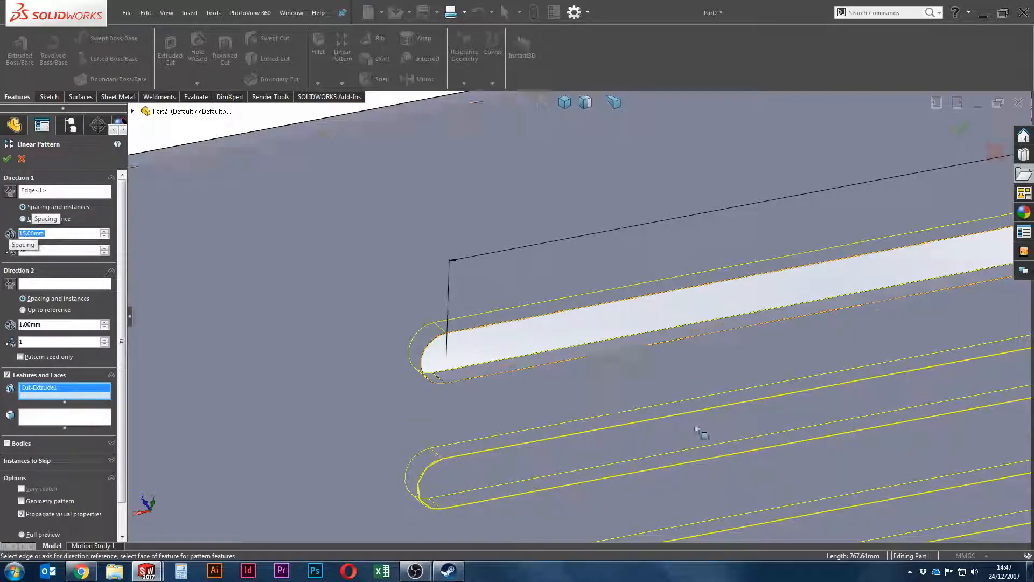
pyautogui.scroll(10, 696, 429)
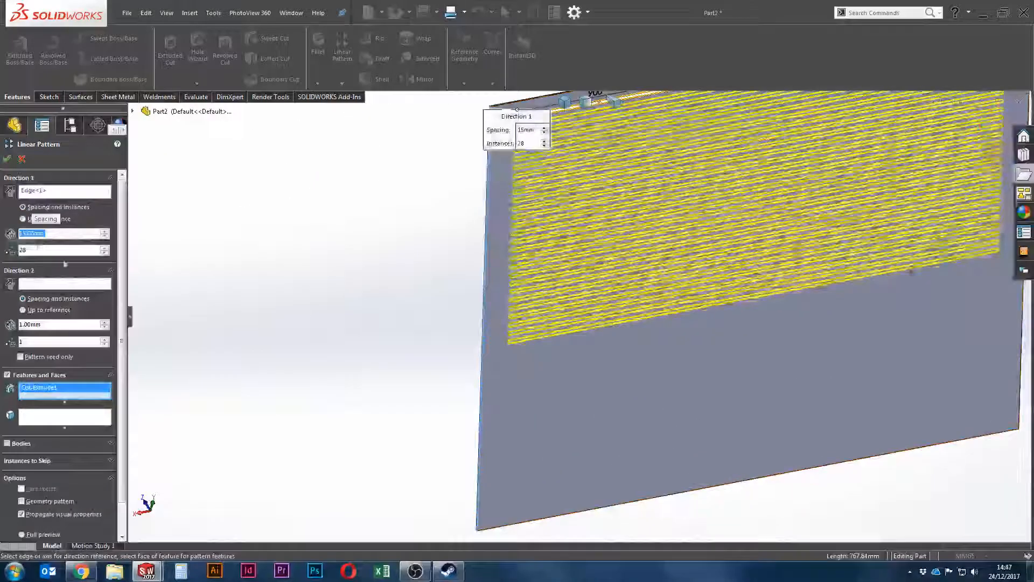
pyautogui.click(105, 247)
pyautogui.moveTo(106, 248); pyautogui.dragTo(108, 250)
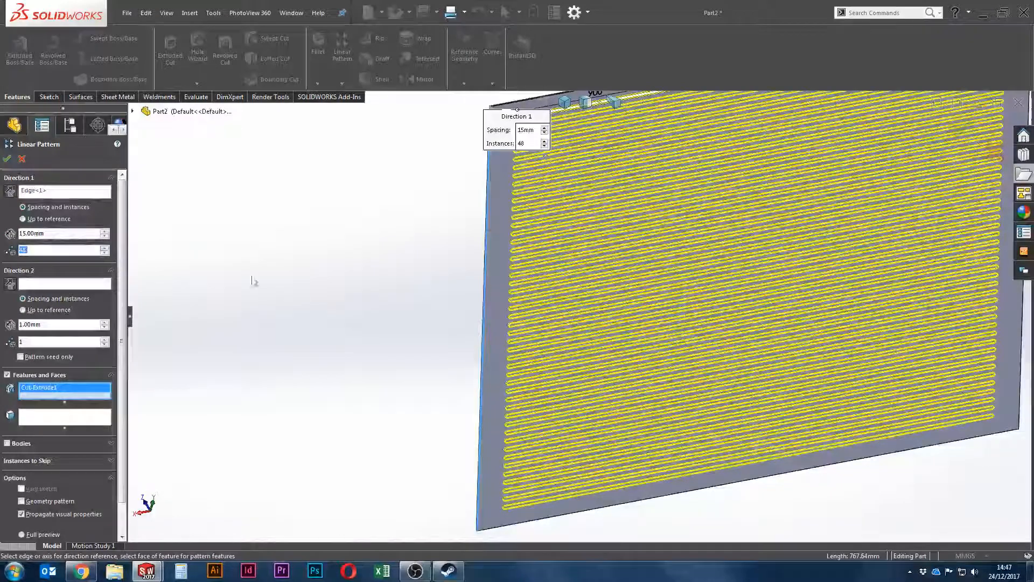
pyautogui.rightClick(334, 301)
pyautogui.click(354, 380)
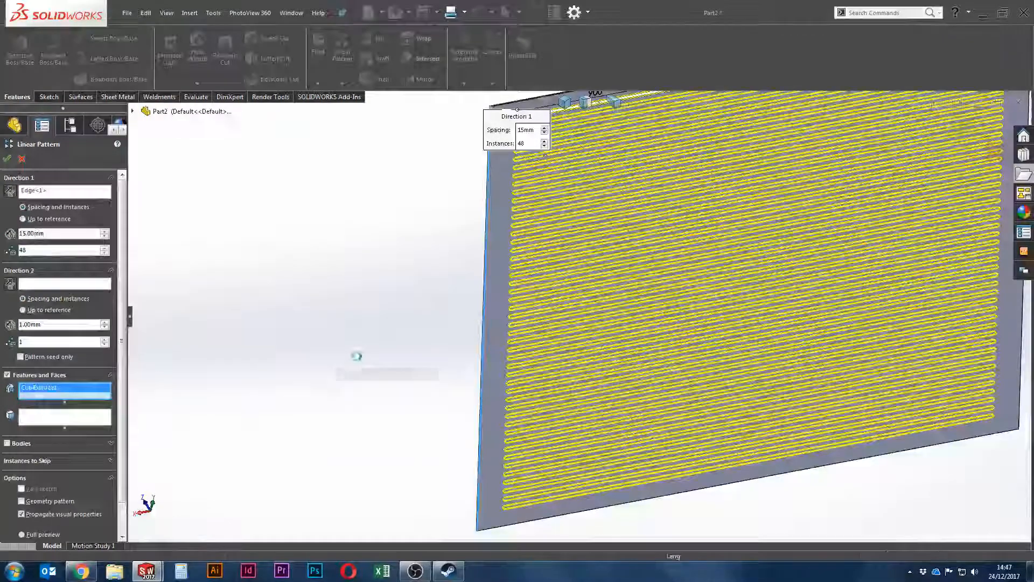
# Step: Fold the flat slotted panel back into its curved shape, collecting all bends
pyautogui.hotkey('ctrl', '1')
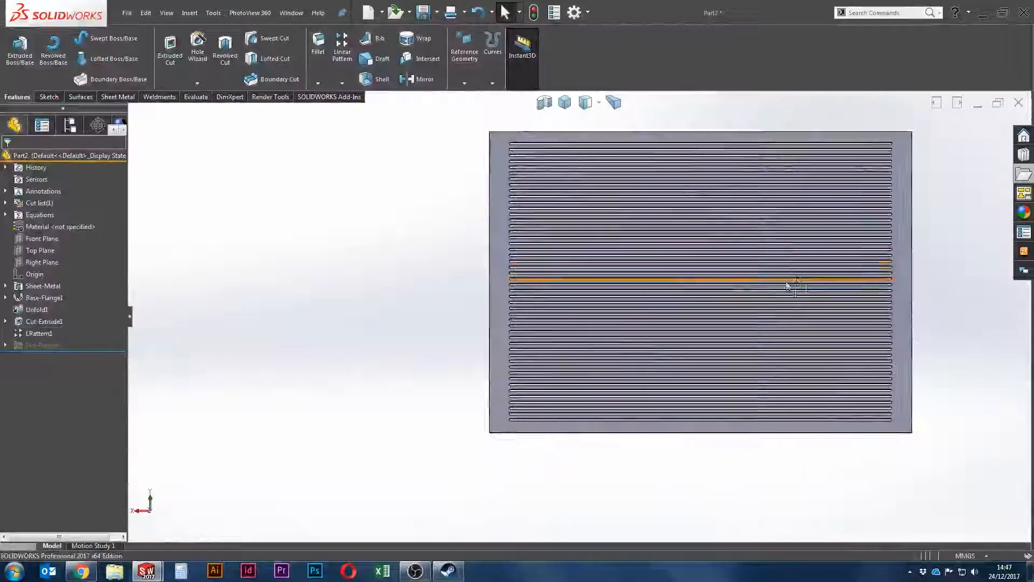
pyautogui.scroll(-3, 878, 377)
pyautogui.click(903, 423)
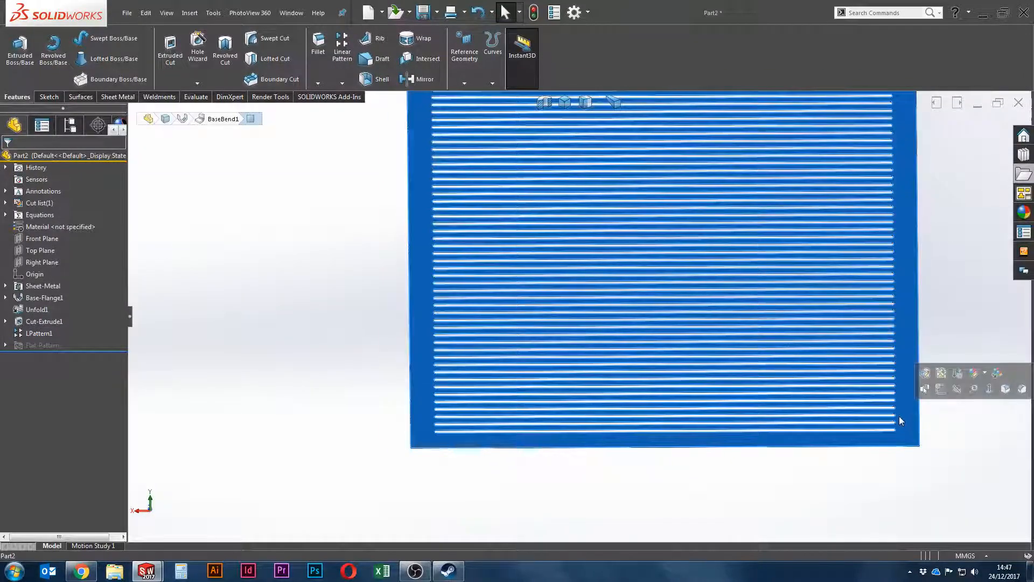
pyautogui.press('f')
pyautogui.press('Escape')
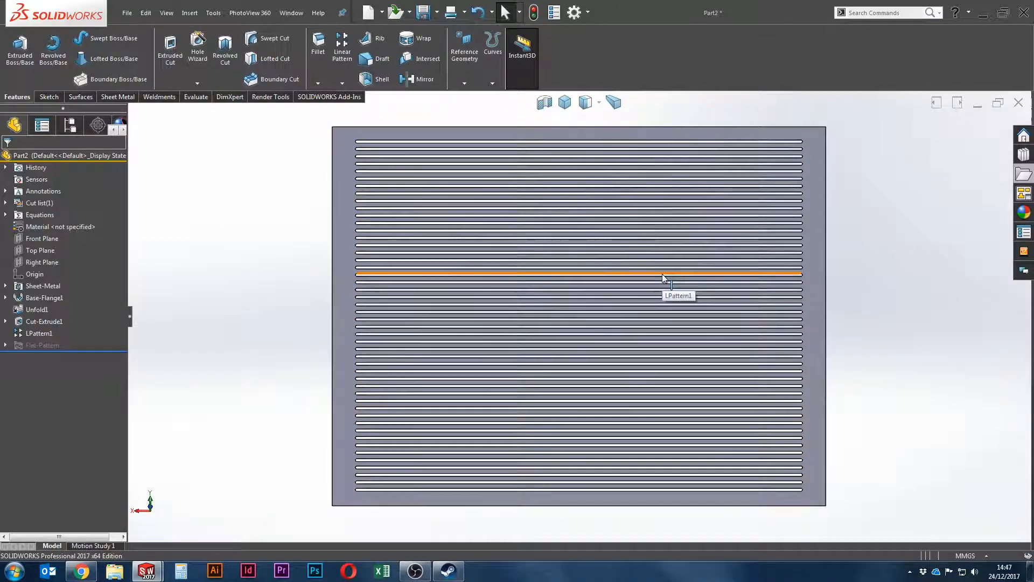
pyautogui.moveTo(706, 314); pyautogui.dragTo(914, 318, button='middle')
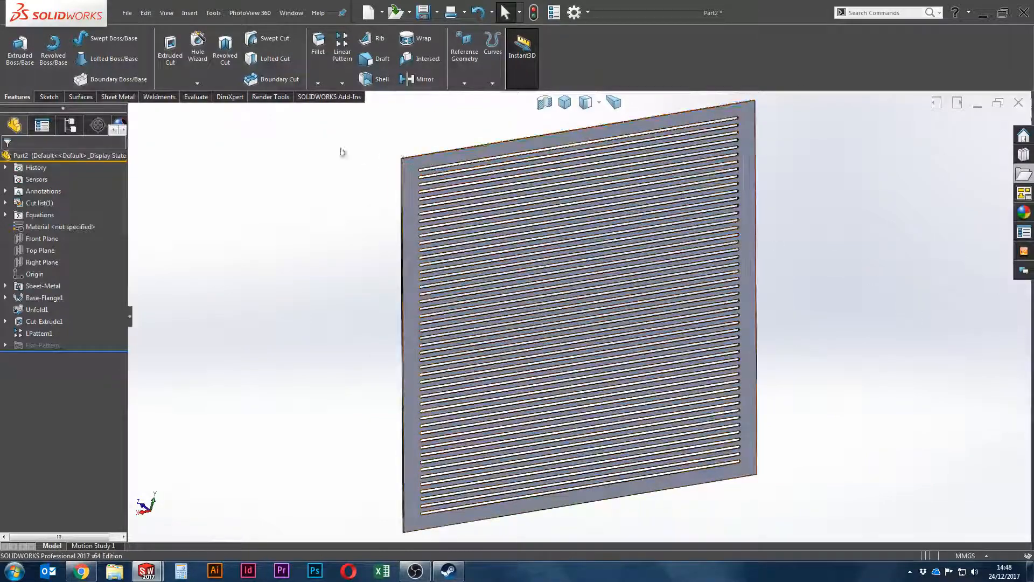
pyautogui.click(117, 97)
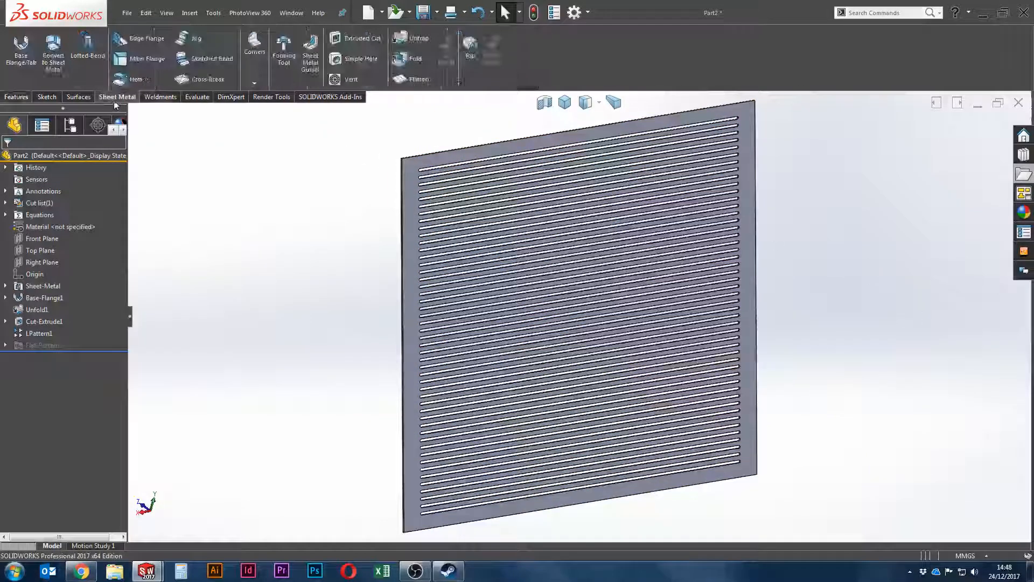
pyautogui.click(416, 60)
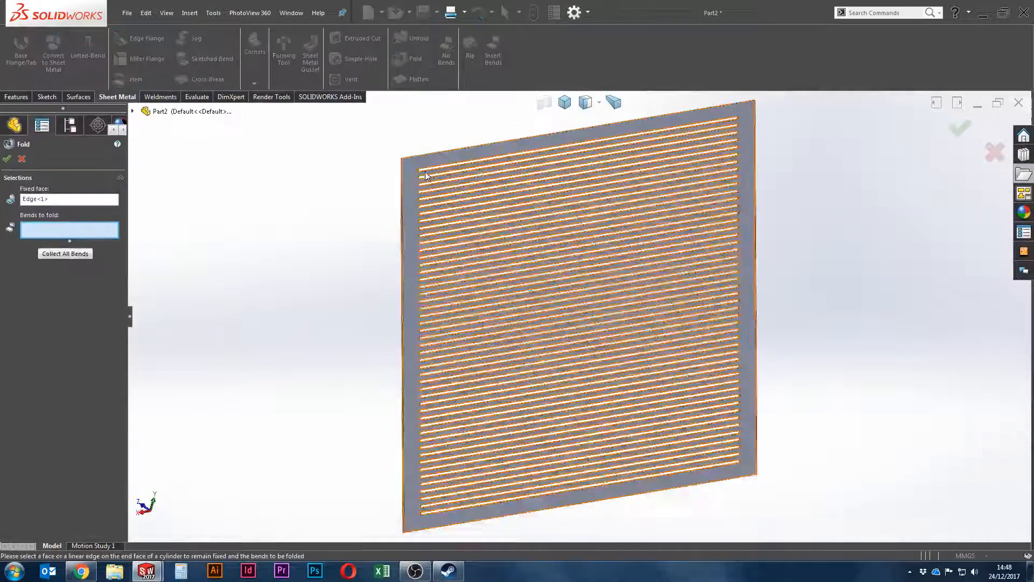
pyautogui.click(64, 254)
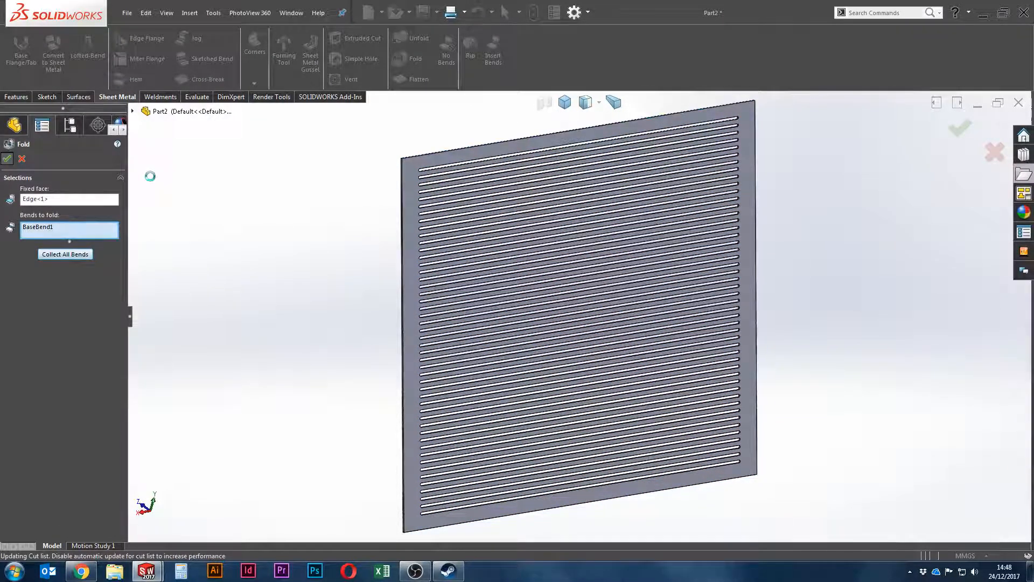
# Step: Inspect the curved slotted panel from several sides, rolling the history back before the fold and forward again to compare both states
pyautogui.moveTo(356, 246); pyautogui.dragTo(364, 277, button='middle')
pyautogui.moveTo(406, 199); pyautogui.dragTo(427, 370, button='middle')
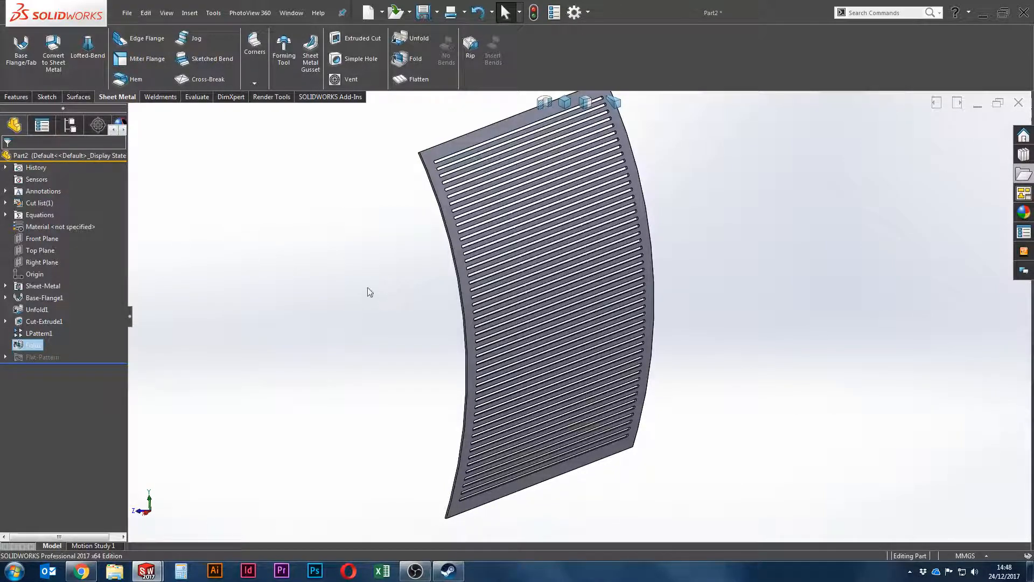
pyautogui.moveTo(260, 224); pyautogui.dragTo(249, 272, button='middle')
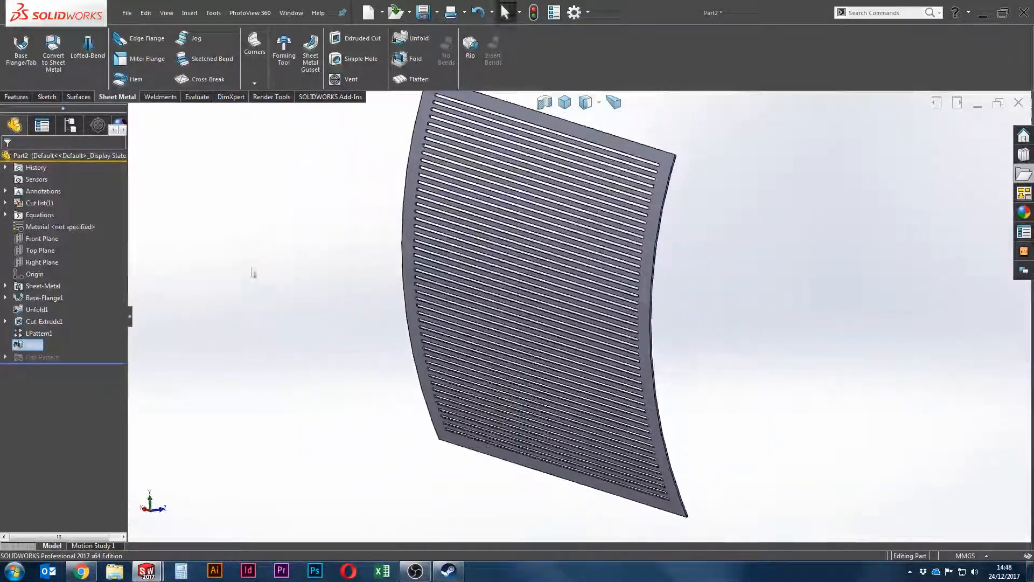
pyautogui.moveTo(379, 208); pyautogui.dragTo(423, 156, button='middle')
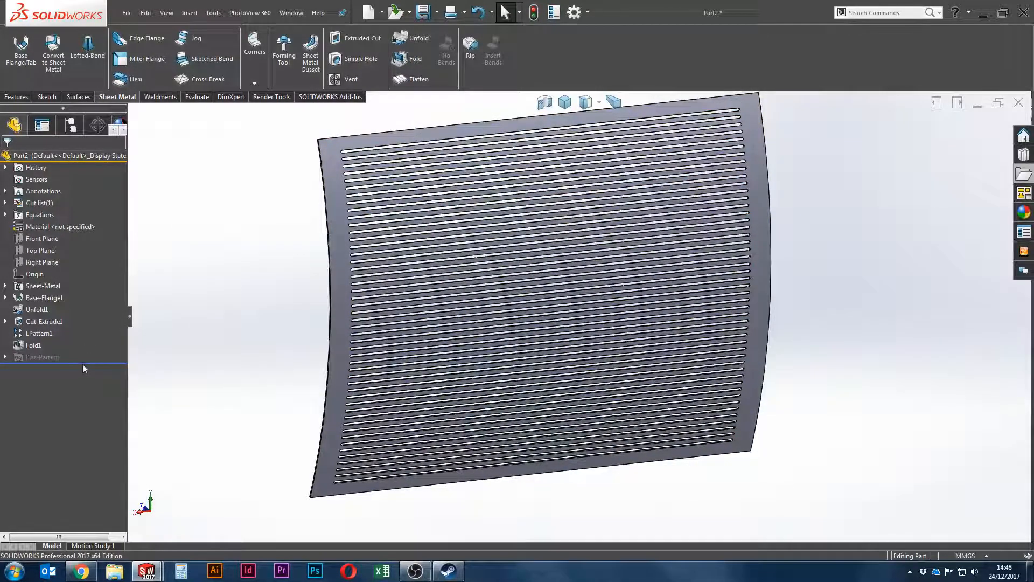
pyautogui.moveTo(79, 363); pyautogui.dragTo(86, 339)
pyautogui.moveTo(313, 295); pyautogui.dragTo(350, 254, button='middle')
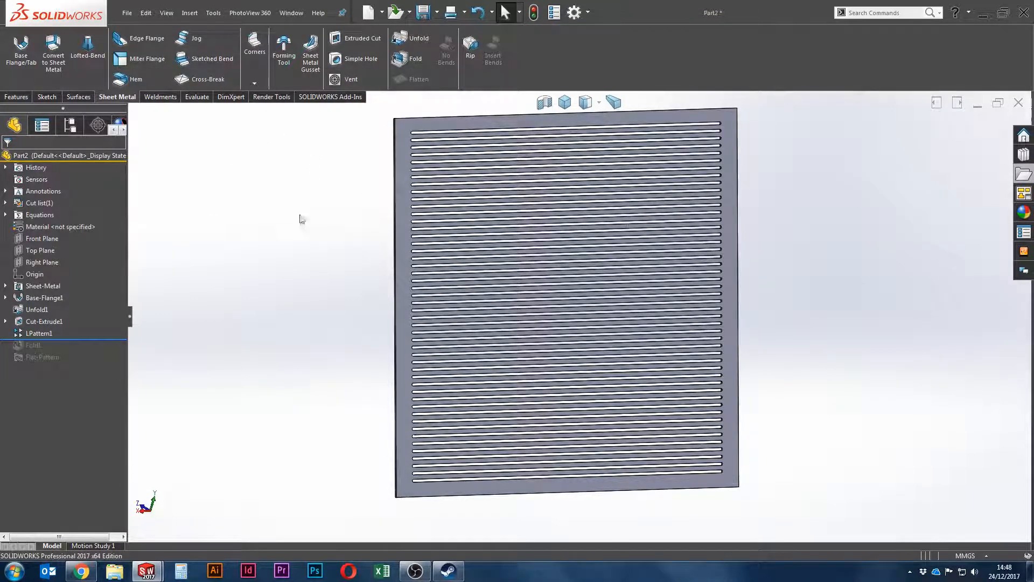
pyautogui.moveTo(93, 339); pyautogui.dragTo(98, 351)
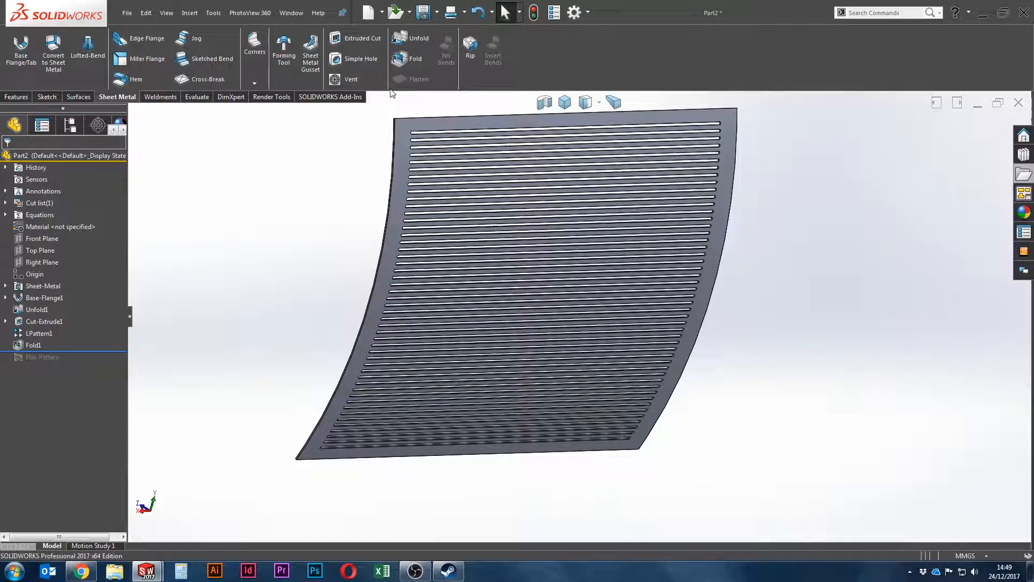
pyautogui.click(400, 142)
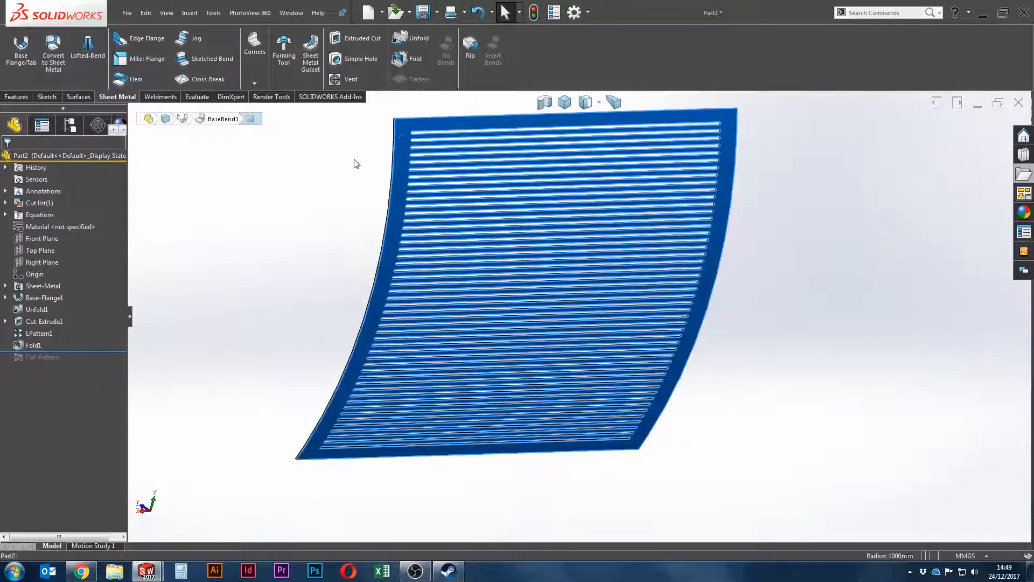
pyautogui.click(353, 162)
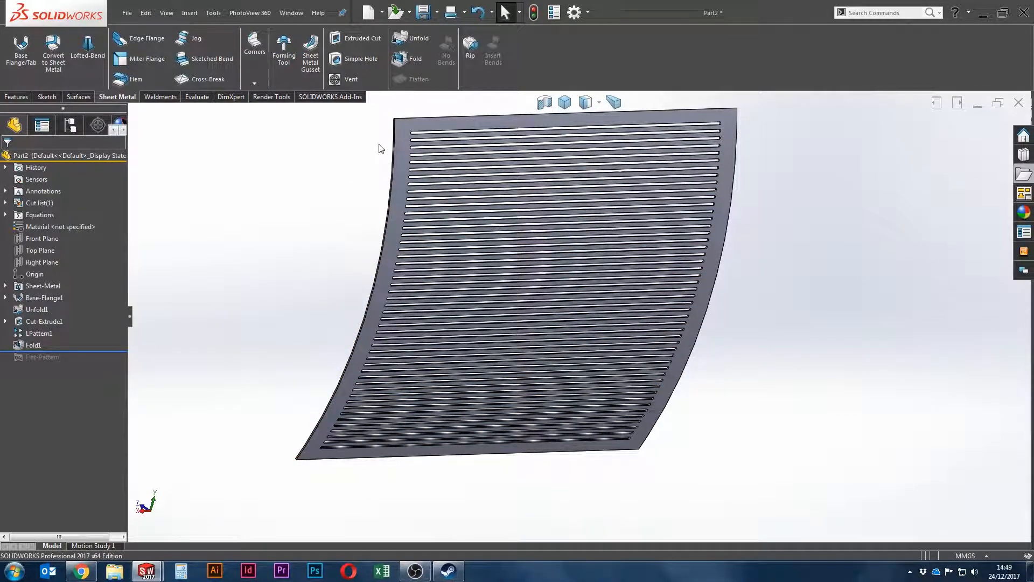
pyautogui.moveTo(358, 153); pyautogui.dragTo(555, 259, button='middle')
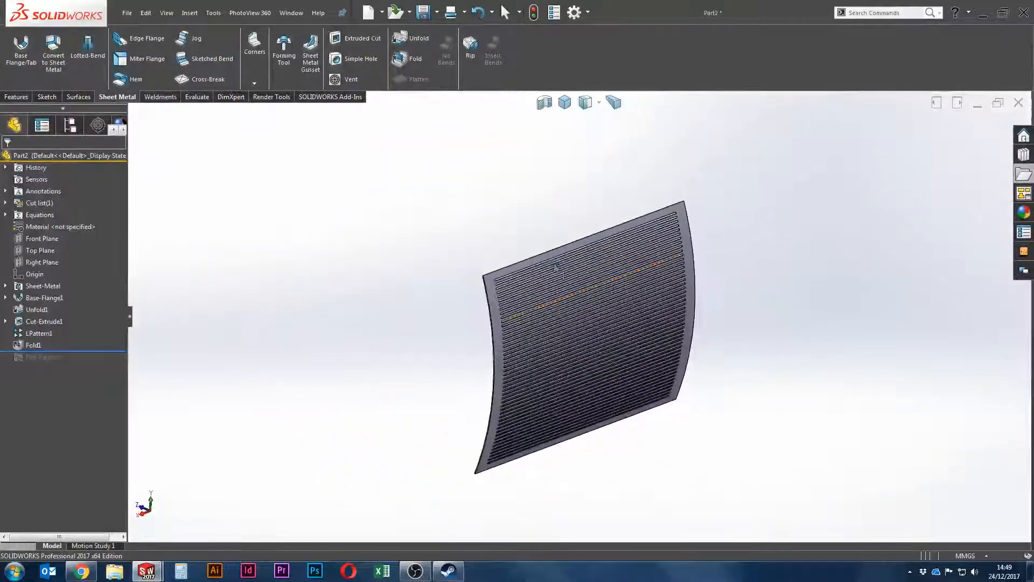
pyautogui.moveTo(755, 316); pyautogui.dragTo(764, 283, button='middle')
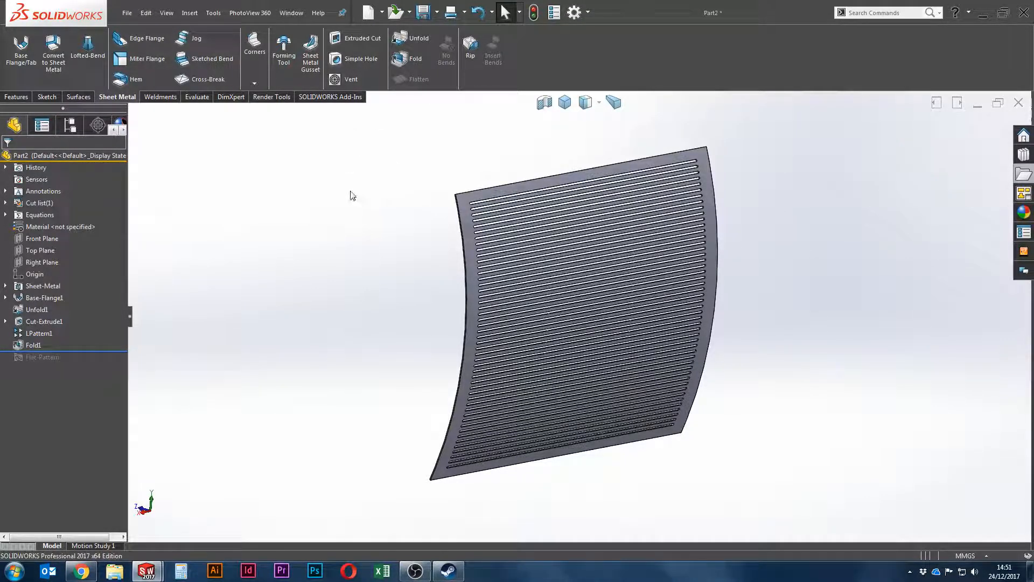
pyautogui.moveTo(455, 186); pyautogui.dragTo(654, 184, button='middle')
# Step: Close the slotted panel part without saving, and close the remaining empty part as well
pyautogui.click(1017, 103)
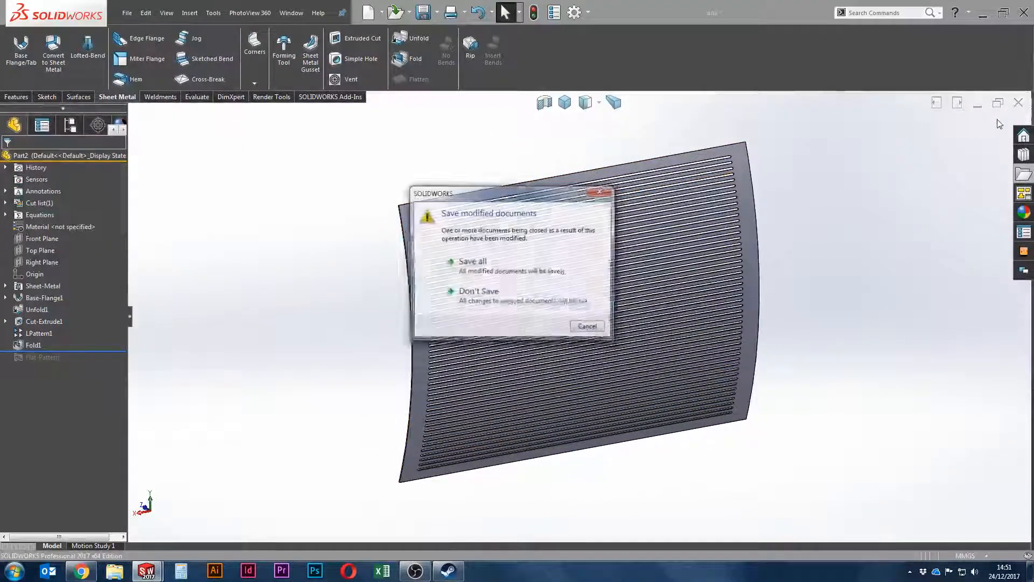
pyautogui.click(548, 295)
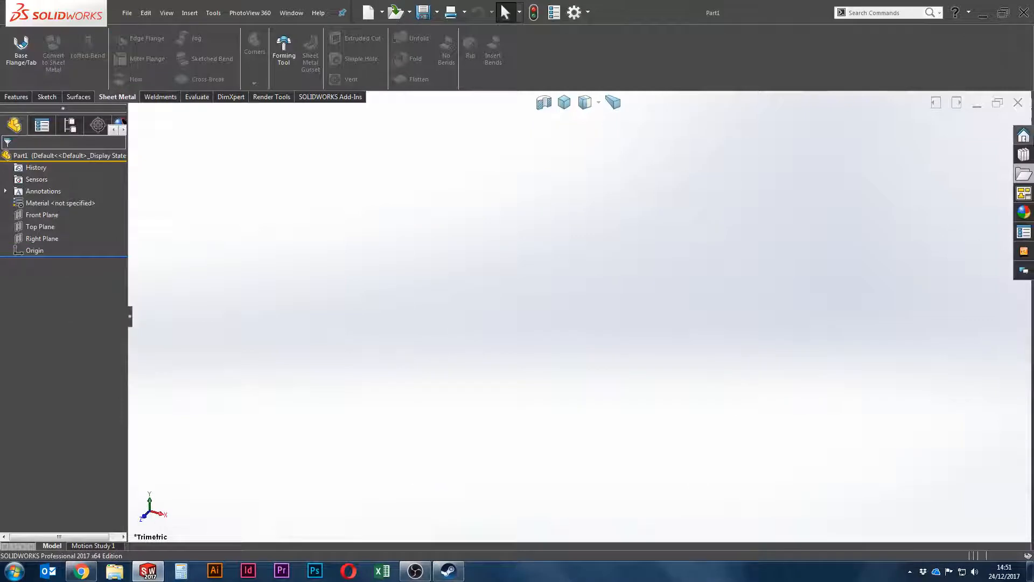
pyautogui.click(1017, 103)
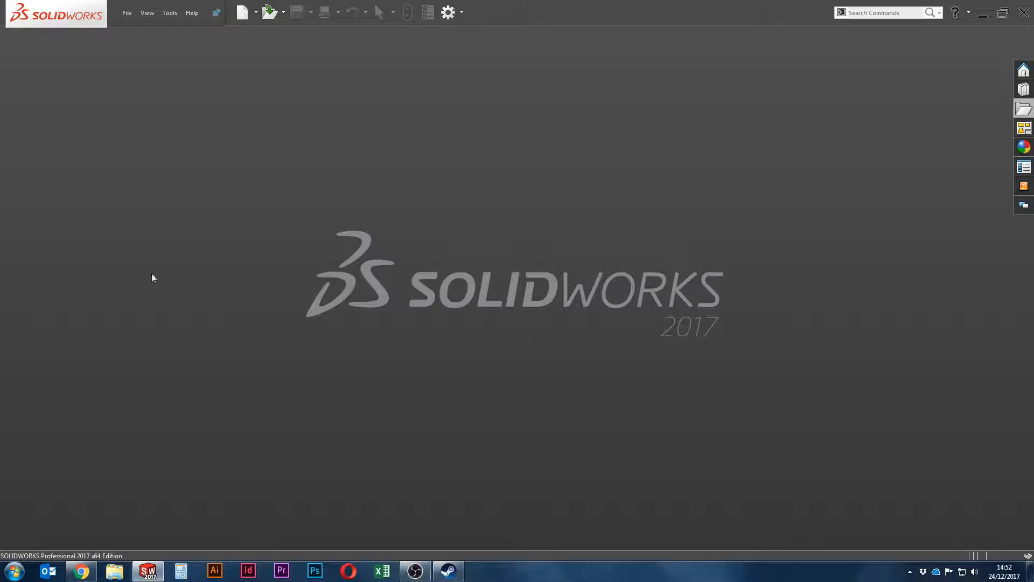
# Step: Create a new document from the Part template
pyautogui.click(127, 13)
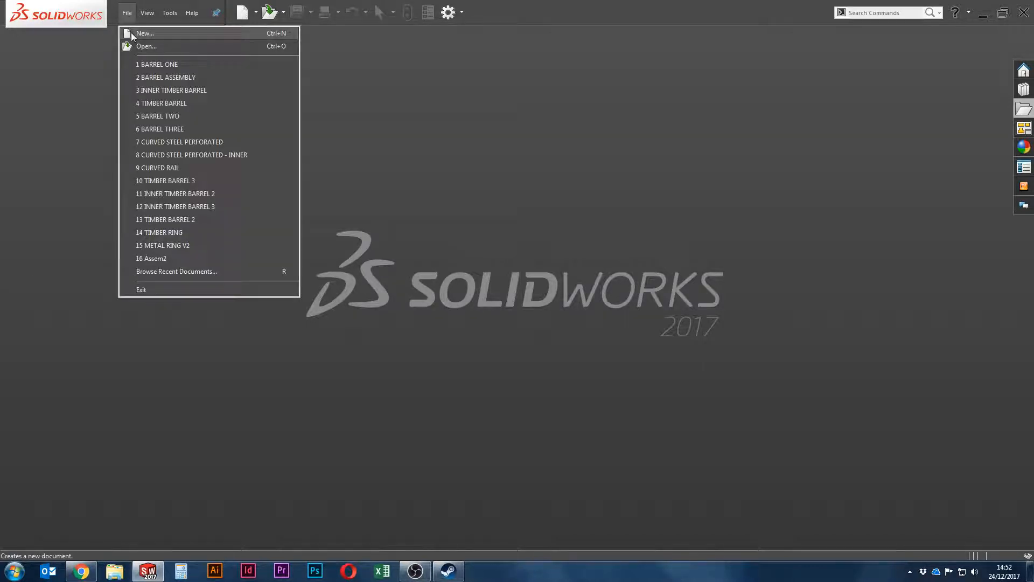
pyautogui.click(131, 32)
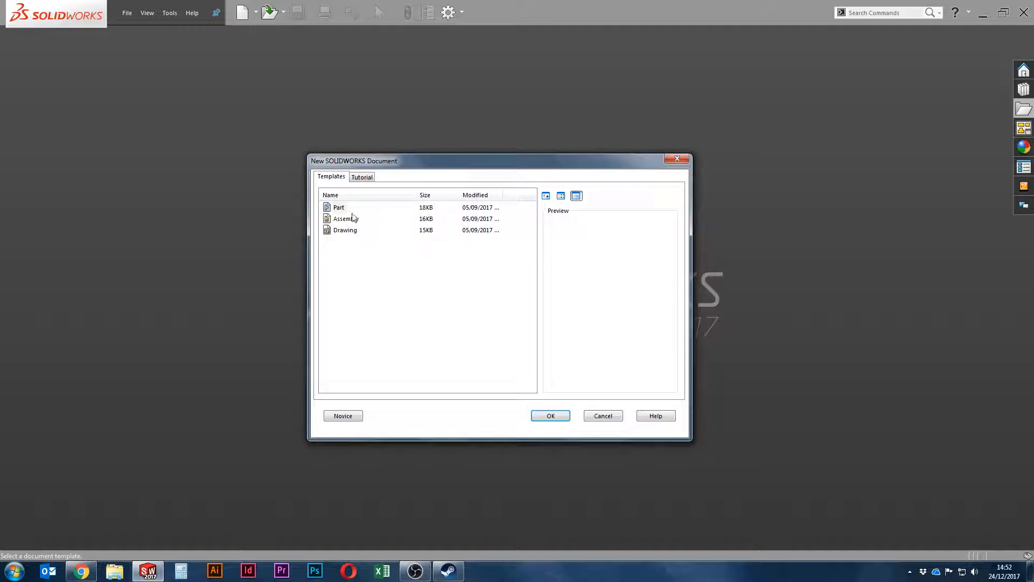
pyautogui.doubleClick(338, 208)
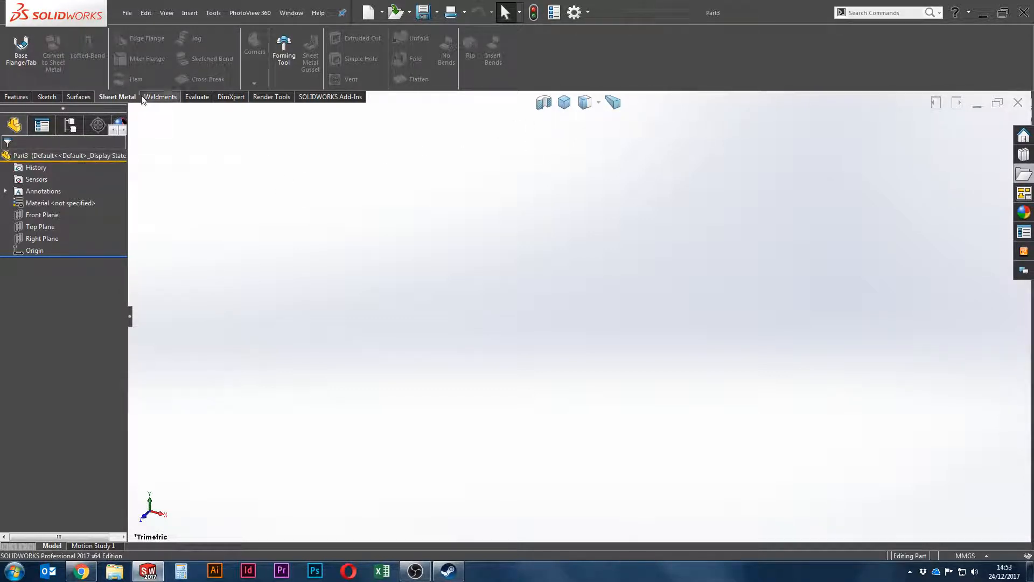
# Step: Display the Weldments command set, hide it from the CommandManager and restore it
pyautogui.click(161, 98)
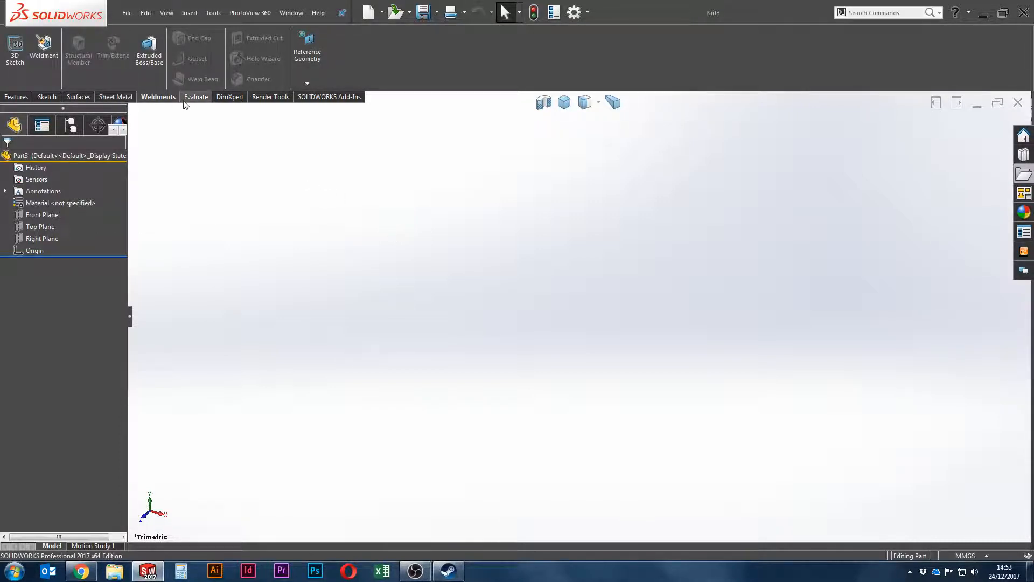
pyautogui.rightClick(160, 99)
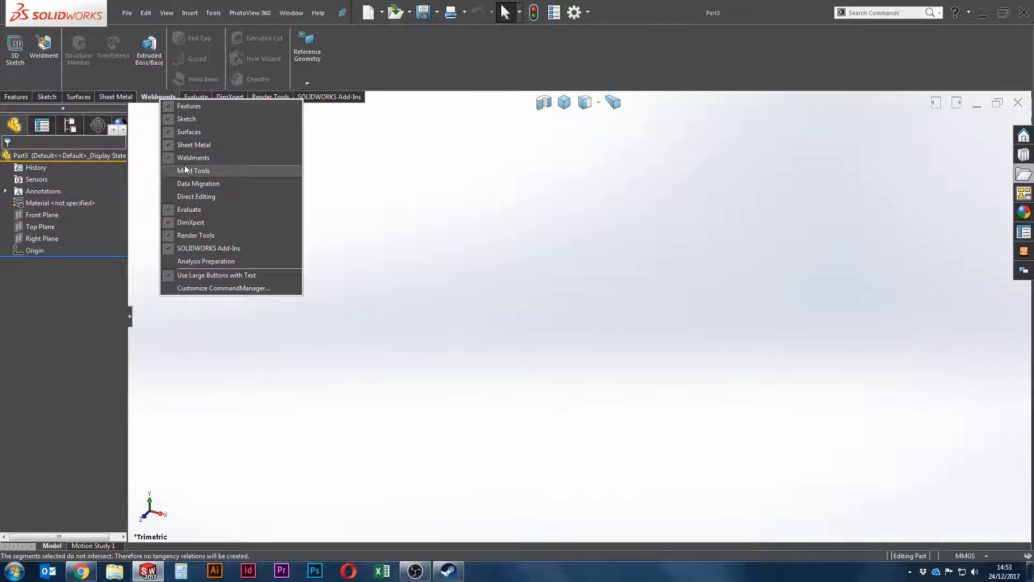
pyautogui.click(185, 159)
pyautogui.rightClick(154, 98)
pyautogui.click(184, 153)
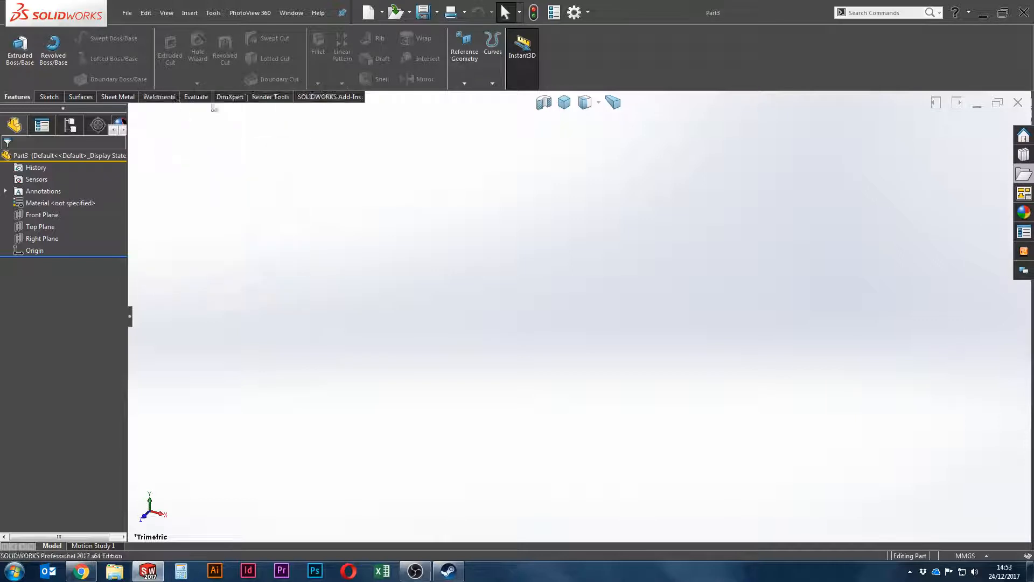
# Step: Sketch a corner rectangle about 139 mm wide around the origin on the Front Plane
pyautogui.moveTo(162, 98); pyautogui.dragTo(521, 46)
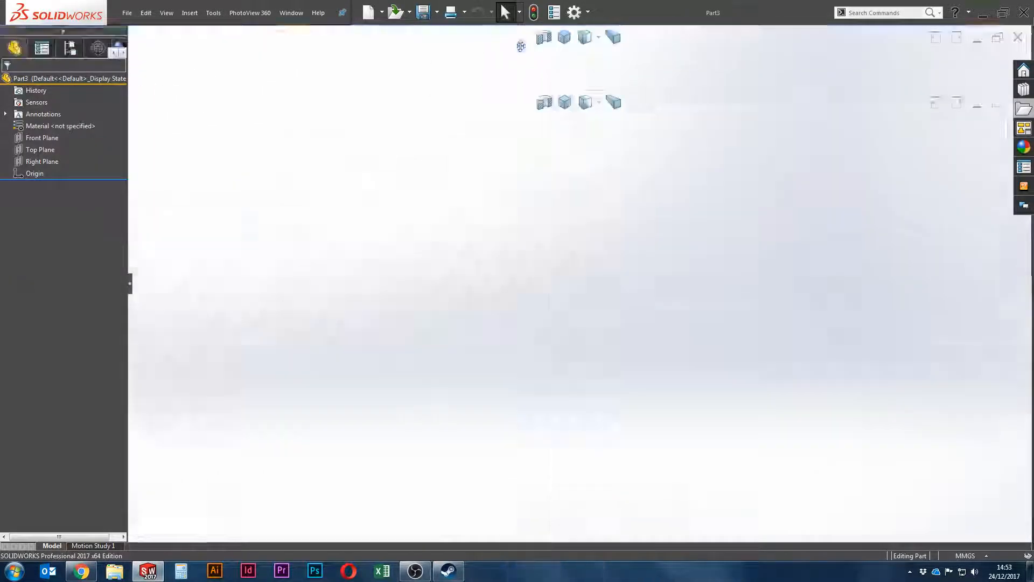
pyautogui.click(163, 98)
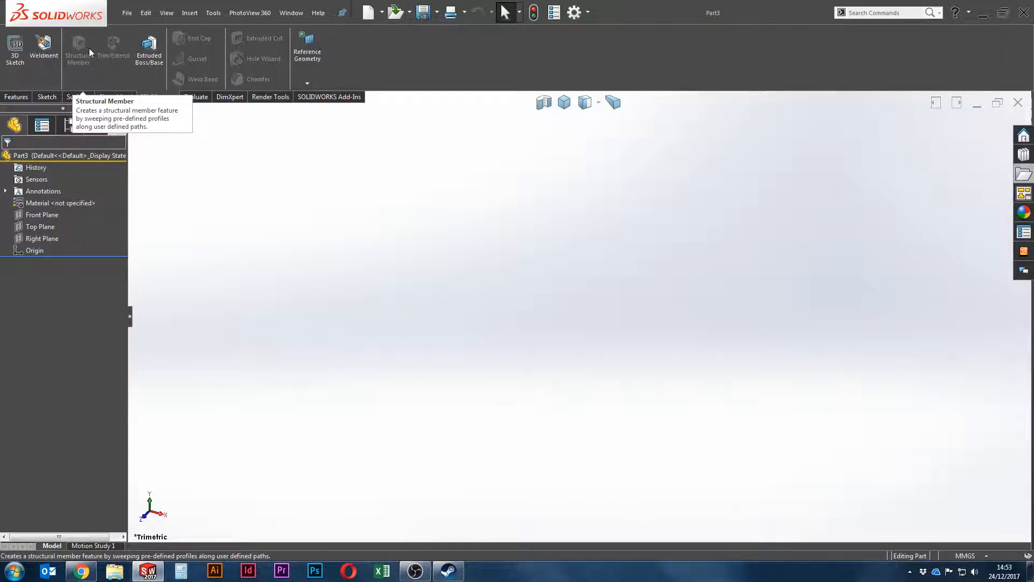
pyautogui.click(44, 214)
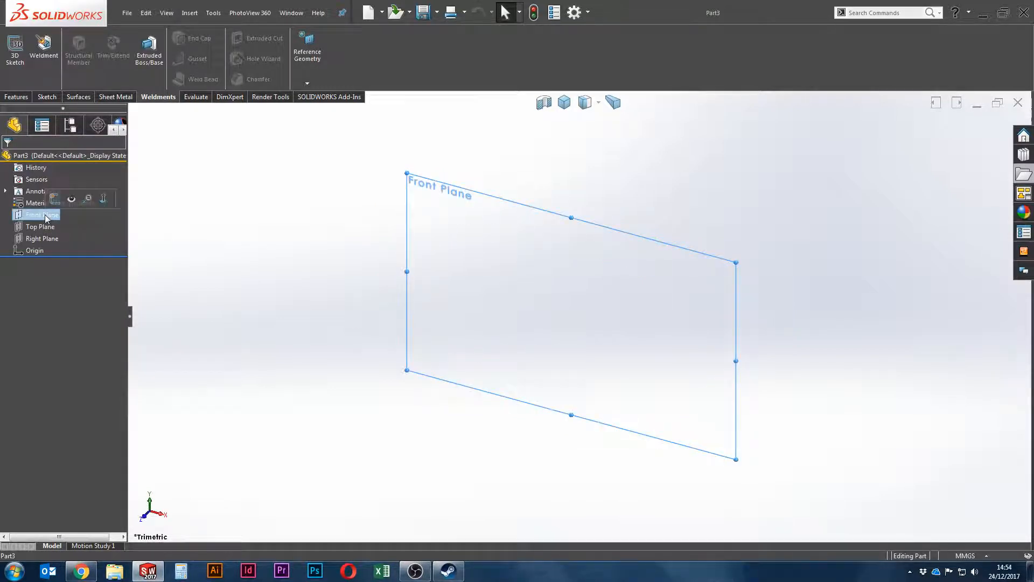
pyautogui.click(52, 202)
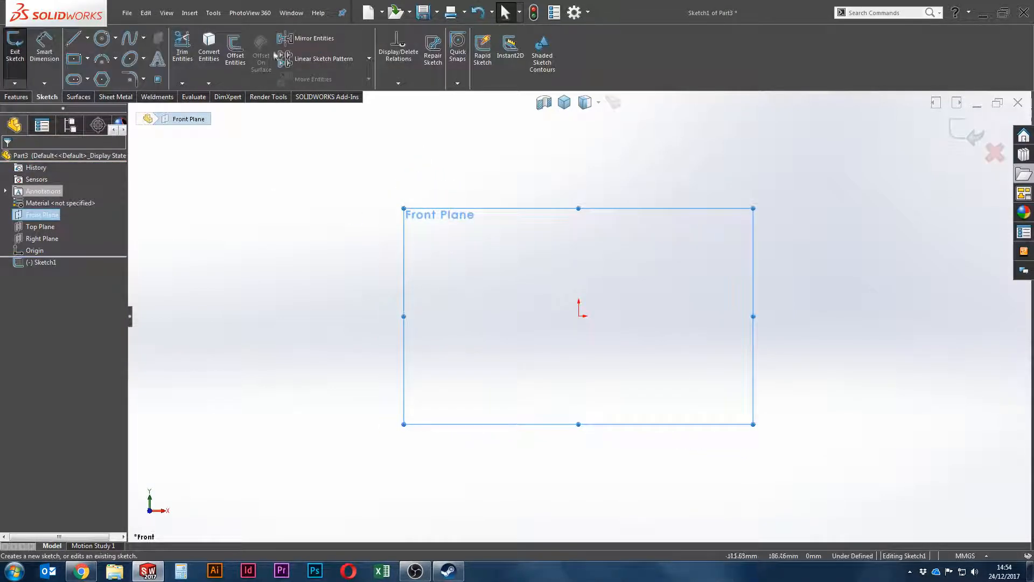
pyautogui.click(87, 59)
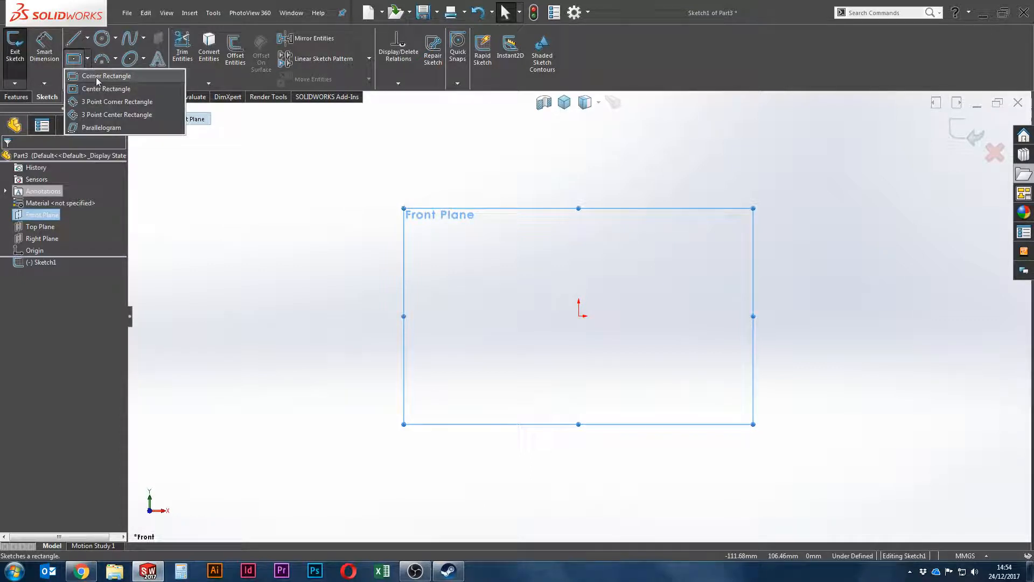
pyautogui.click(96, 76)
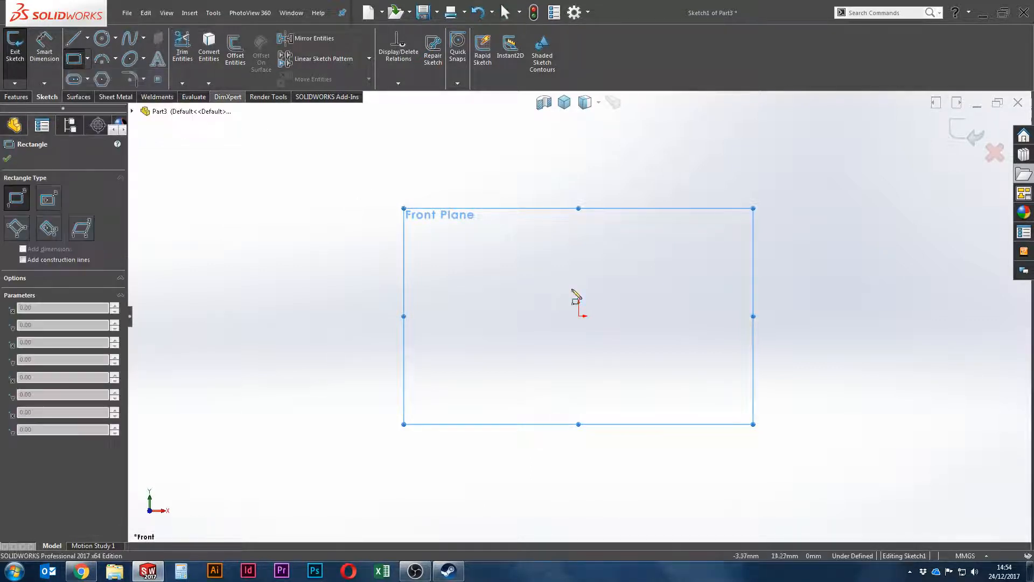
pyautogui.click(439, 125)
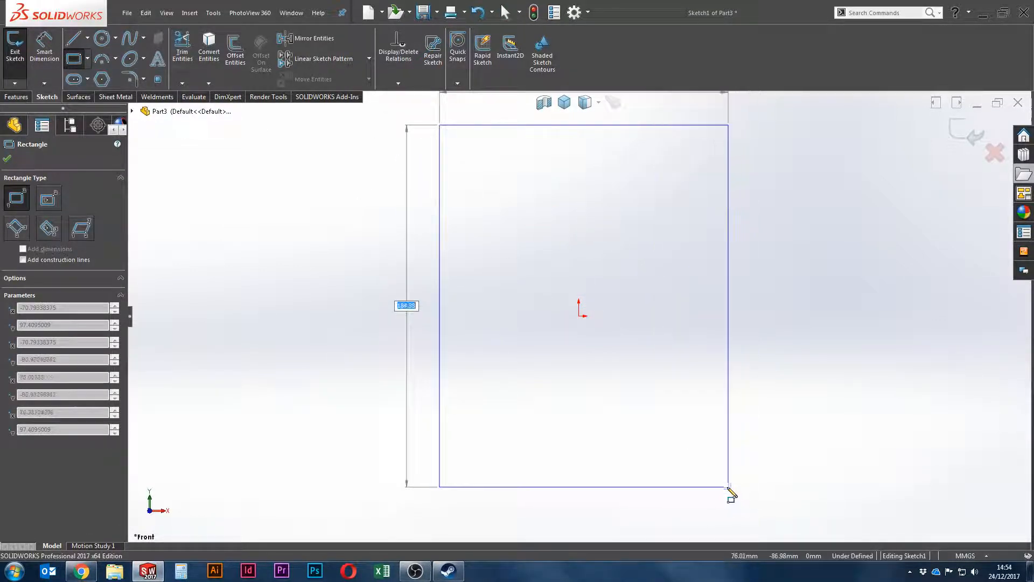
pyautogui.click(714, 492)
pyautogui.press('Escape')
pyautogui.scroll(2, 530, 242)
# Step: Dimension the rectangle to 1200 mm wide and 1800 mm high
pyautogui.press('s')
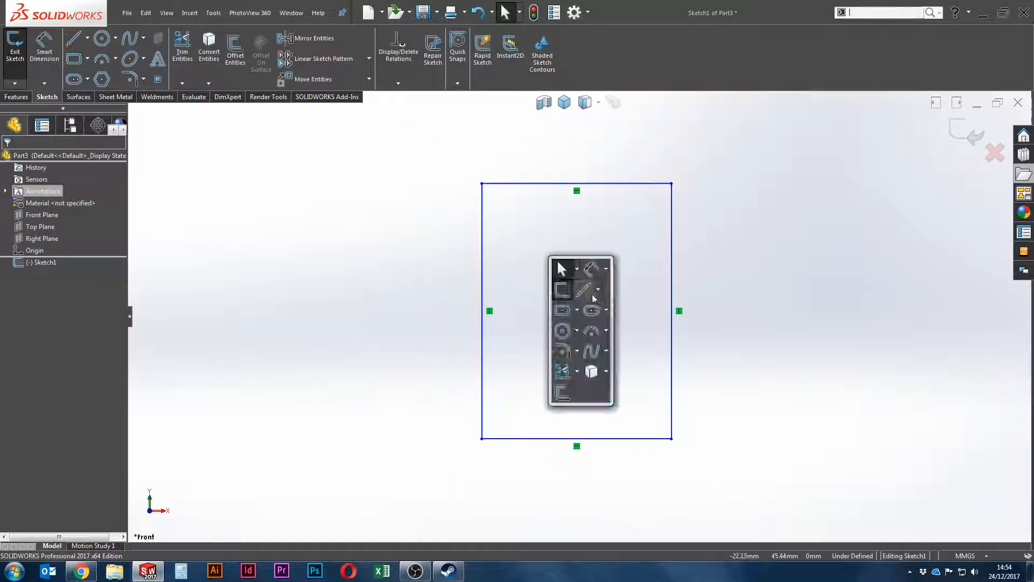
pyautogui.click(588, 275)
pyautogui.click(577, 438)
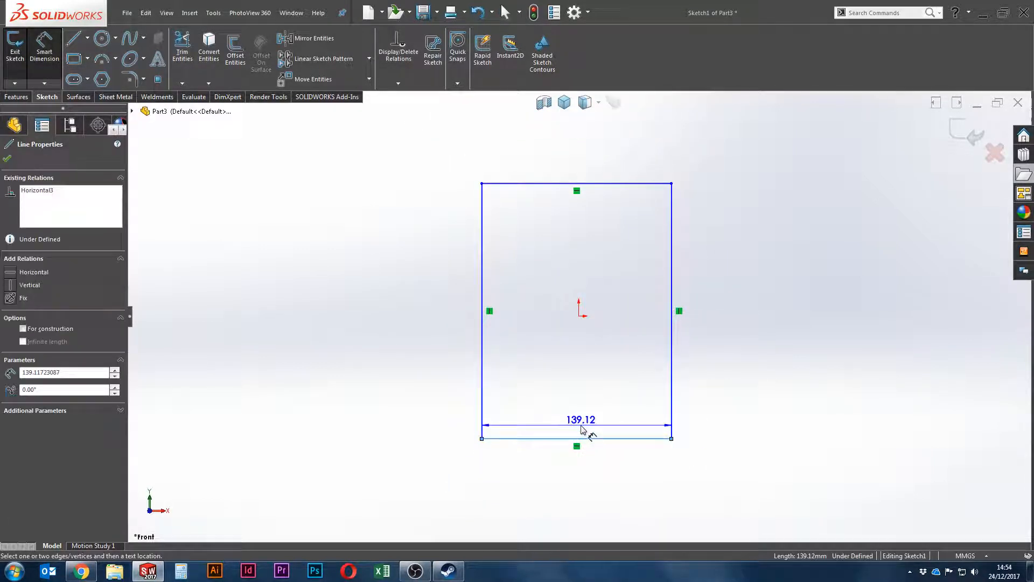
pyautogui.click(586, 431)
pyautogui.write('1200')
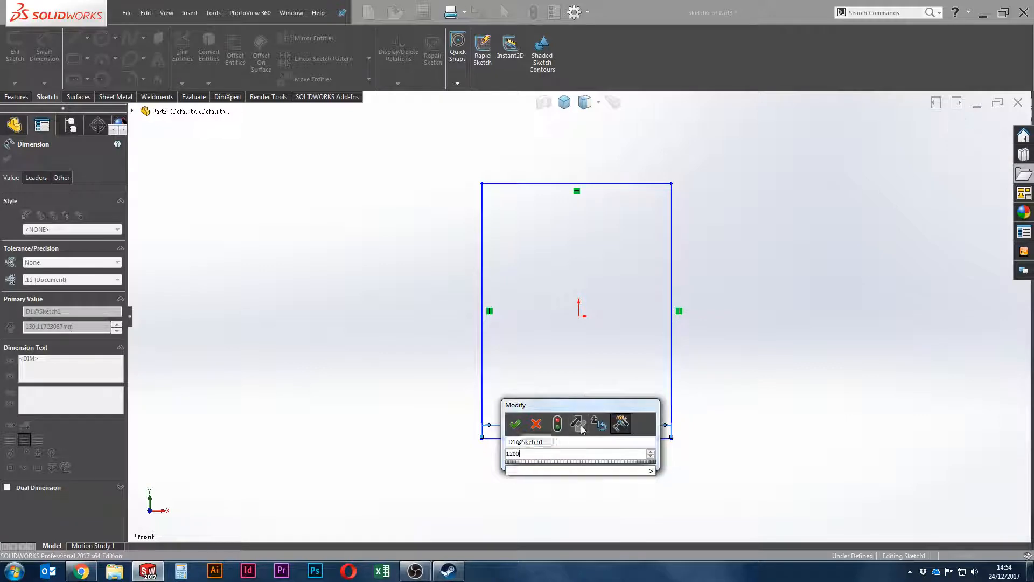
pyautogui.press('Return')
pyautogui.click(483, 399)
pyautogui.click(466, 390)
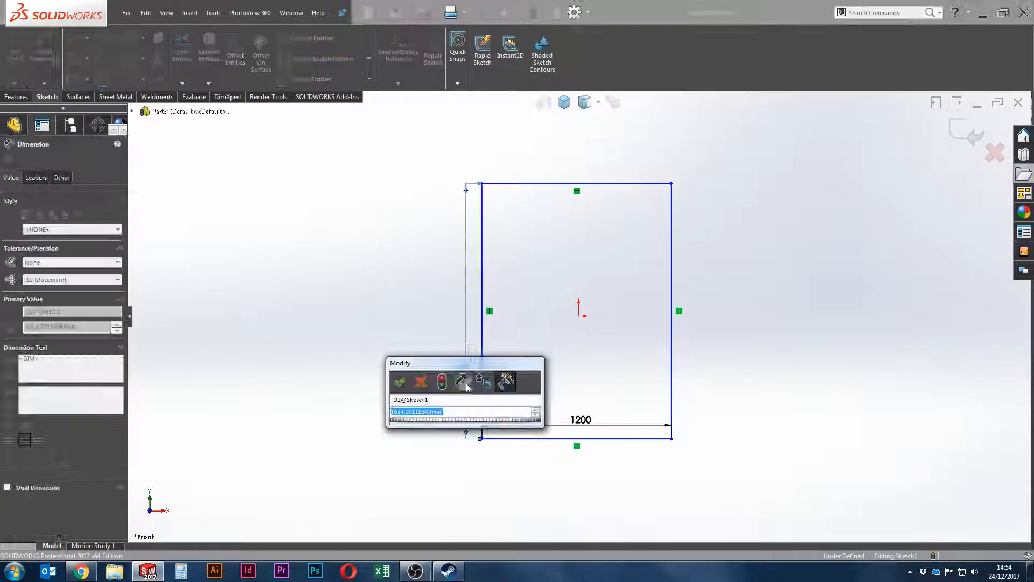
pyautogui.write('1800')
pyautogui.press('Return')
pyautogui.press('Escape')
pyautogui.press('Escape')
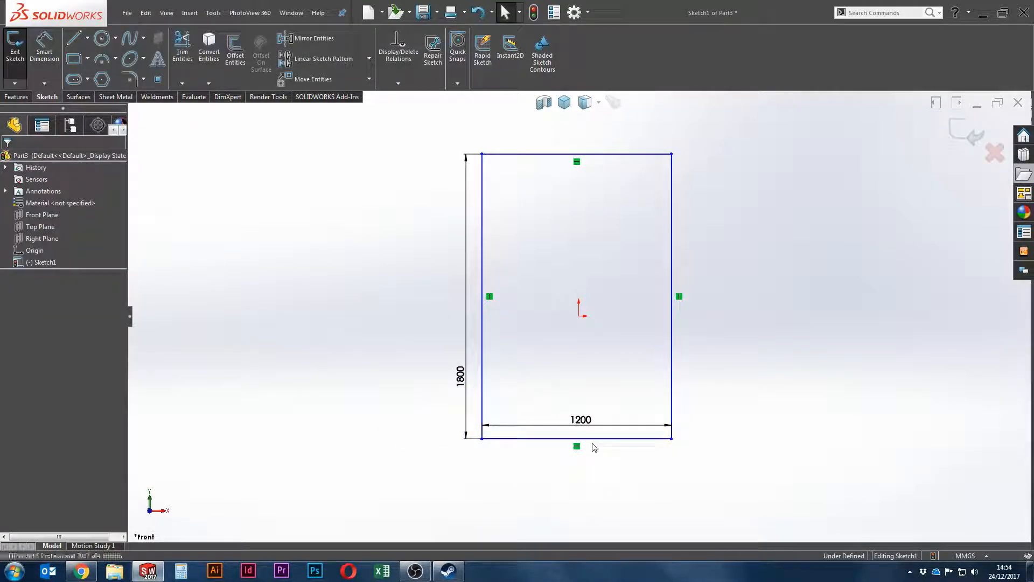
# Step: Make the origin the midpoint of the rectangle's bottom line, move both dimensions clear of the outline, and exit the sketch
pyautogui.click(592, 438)
pyautogui.keyDown('ctrl'); pyautogui.click(581, 318); pyautogui.keyUp('ctrl')
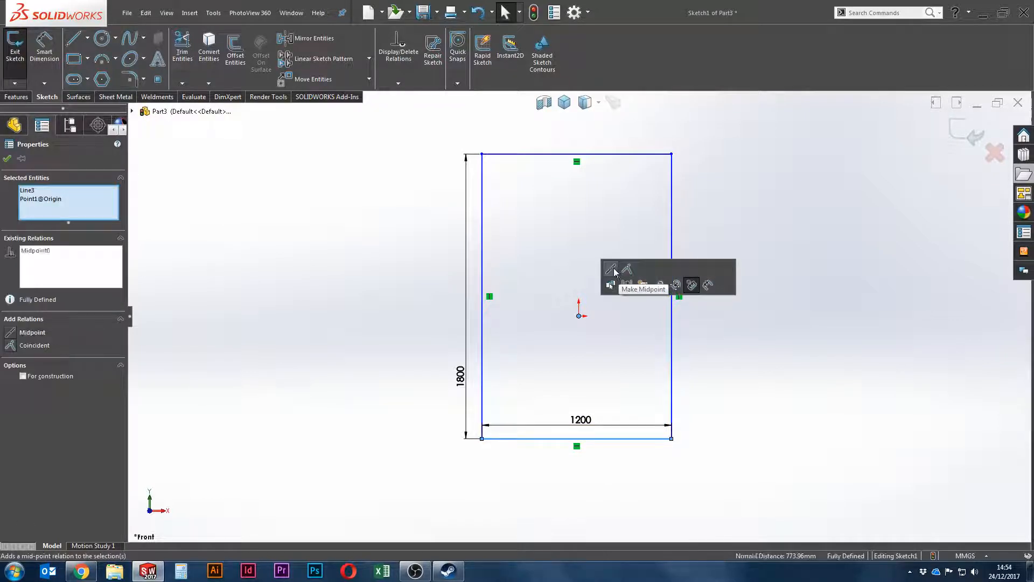
pyautogui.click(623, 278)
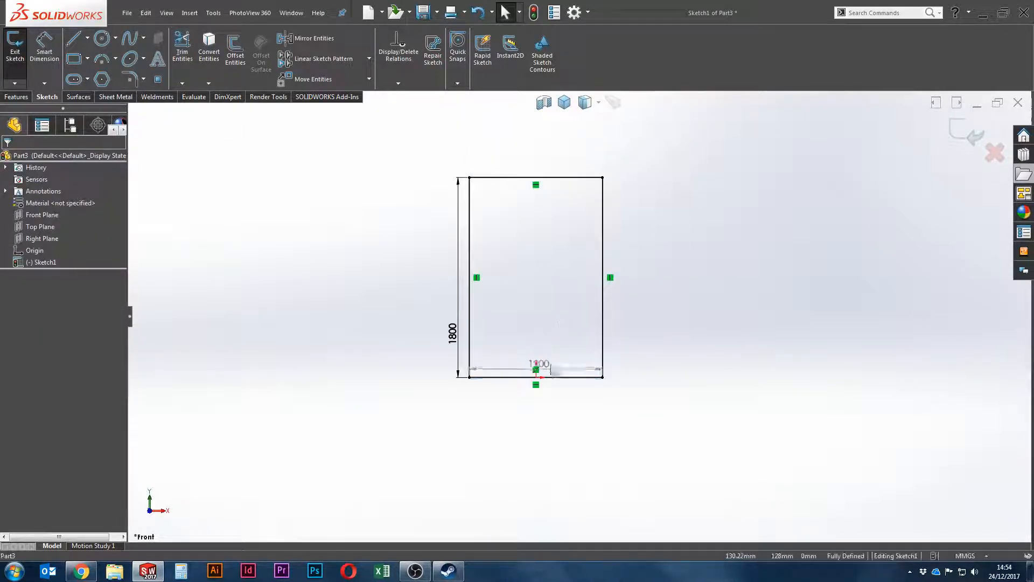
pyautogui.moveTo(539, 362); pyautogui.dragTo(539, 421)
pyautogui.moveTo(452, 331); pyautogui.dragTo(432, 319)
pyautogui.click(899, 208)
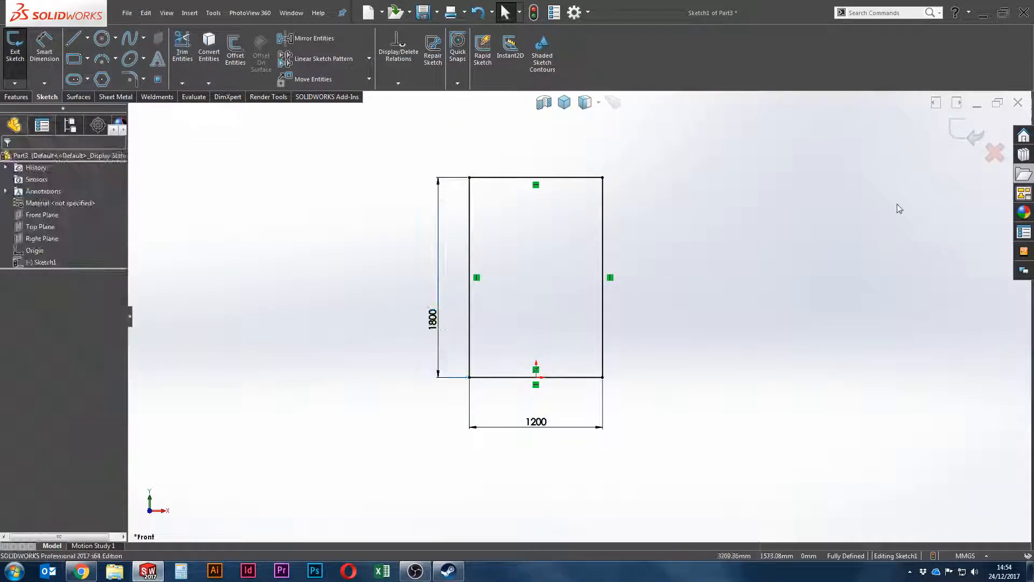
pyautogui.click(970, 133)
# Step: Start a 3D sketch and draw a 600 mm line forward along Z from the rectangle's lower-left corner
pyautogui.moveTo(856, 304)
pyautogui.mouseDown(button='middle')
pyautogui.moveTo(674, 284)
pyautogui.moveTo(653, 349)
pyautogui.moveTo(661, 369)
pyautogui.mouseUp(button='middle')
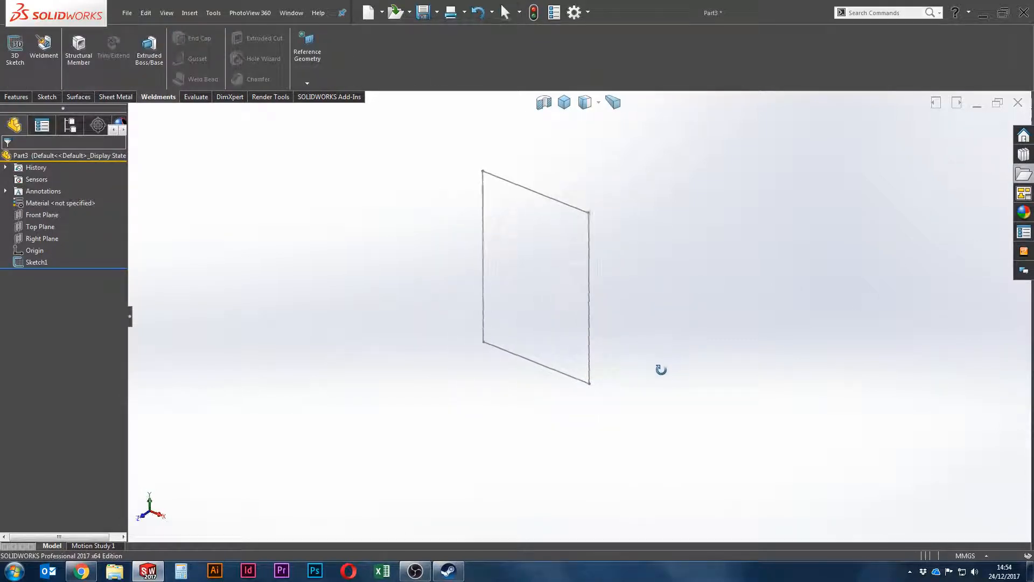
pyautogui.click(16, 54)
pyautogui.click(81, 41)
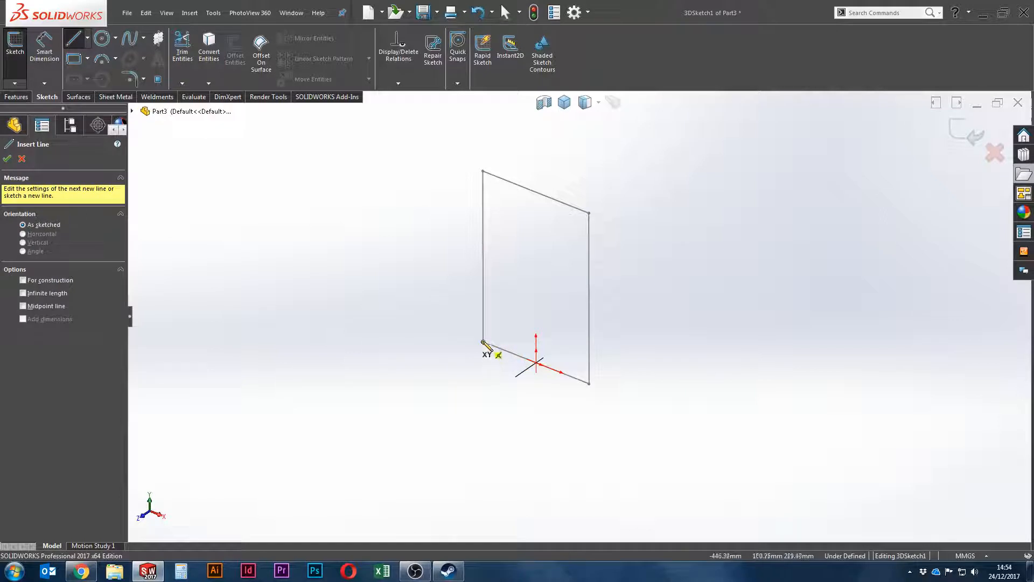
pyautogui.click(483, 341)
pyautogui.press('Tab')
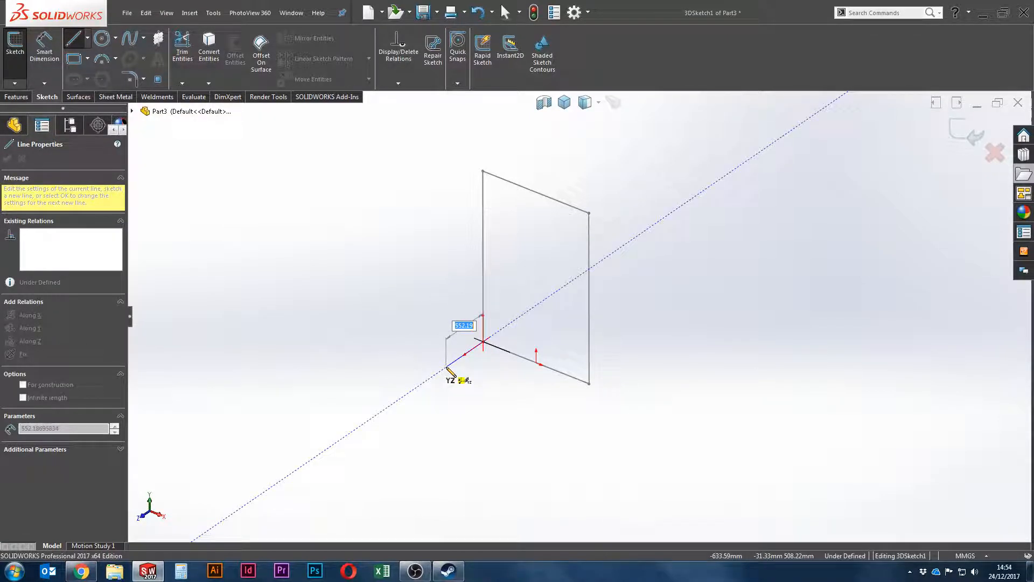
pyautogui.write('0')
pyautogui.press('Return')
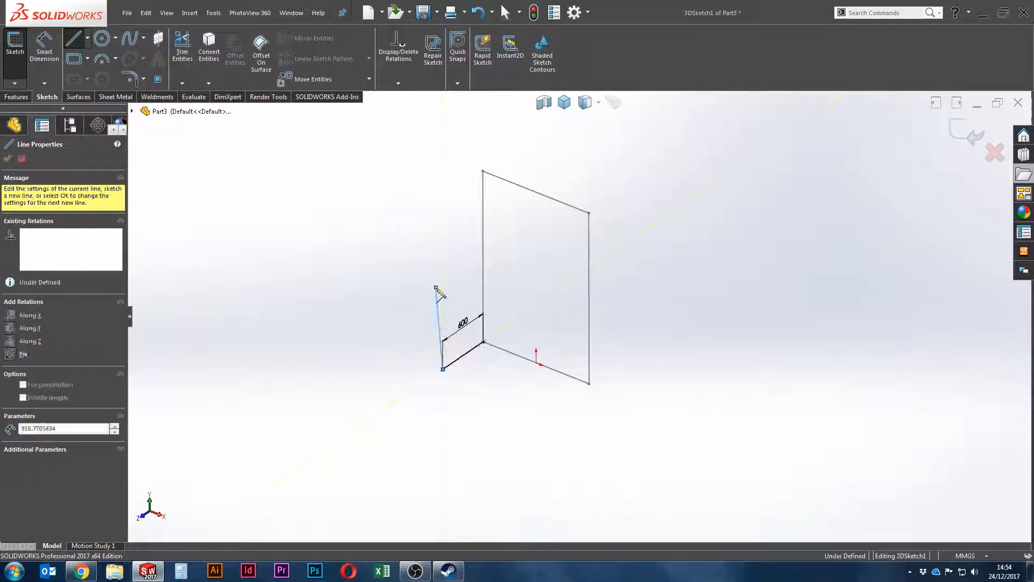
# Step: Draw a matching 600 mm line along Z from the rectangle's lower-right corner and exit the 3D sketch
pyautogui.click(589, 384)
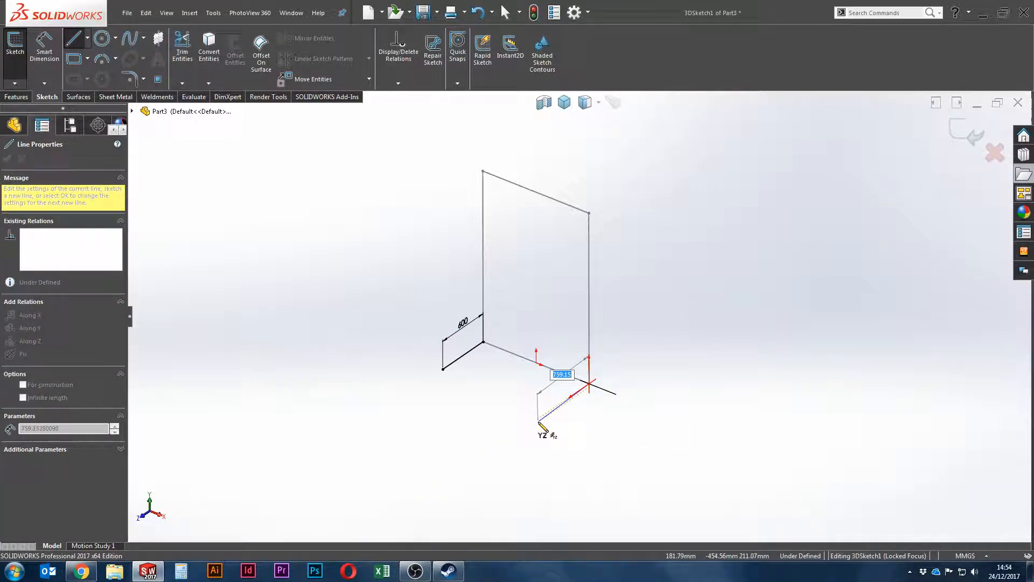
pyautogui.write('60')
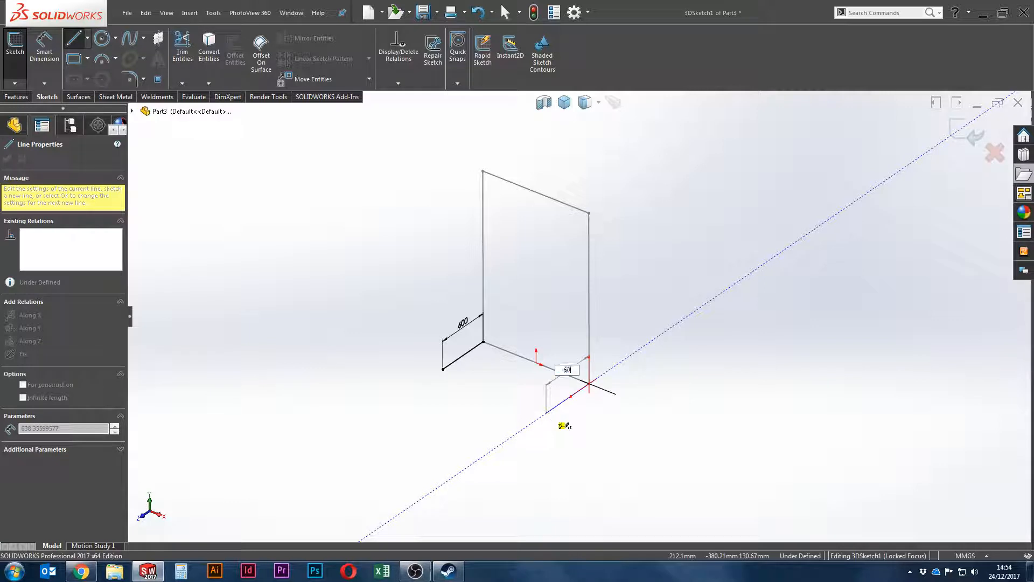
pyautogui.write('0')
pyautogui.press('Return')
pyautogui.press('Escape')
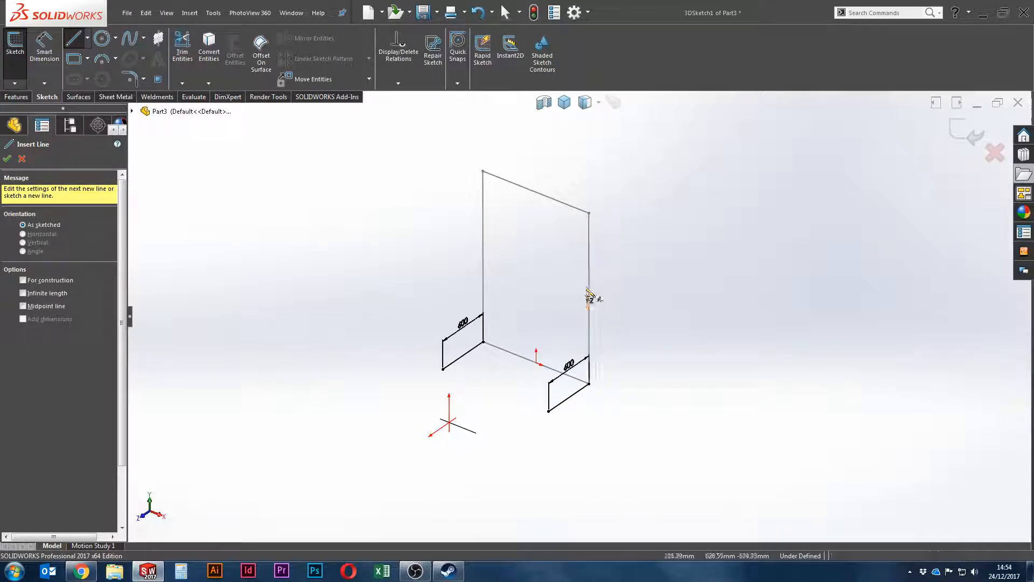
pyautogui.click(969, 129)
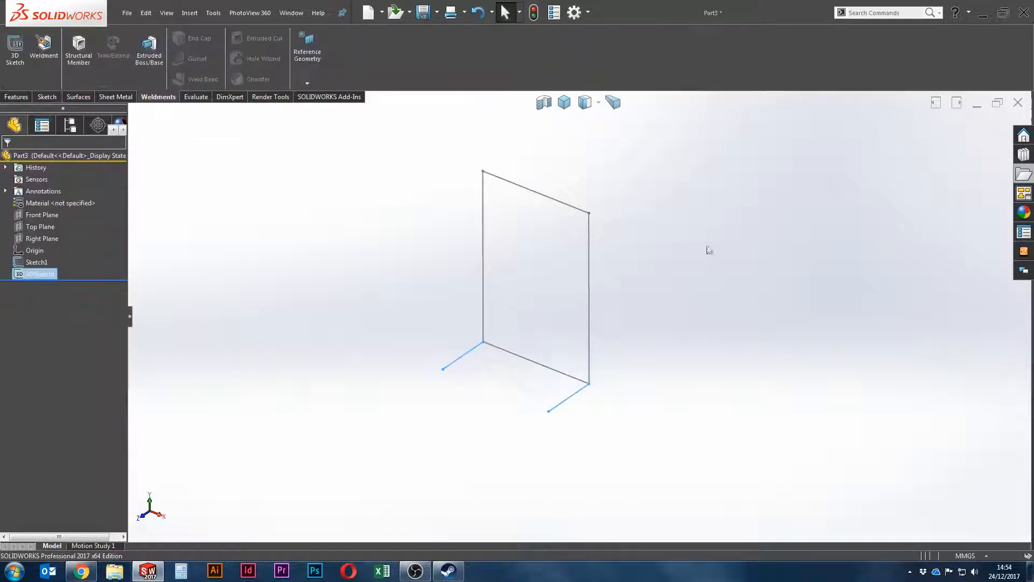
# Step: Start a Structural Member with the GENERAL standard, TIMBER type and 140 x 25 SYP size
pyautogui.moveTo(467, 272)
pyautogui.mouseDown(button='middle')
pyautogui.moveTo(499, 231)
pyautogui.moveTo(475, 224)
pyautogui.moveTo(521, 231)
pyautogui.moveTo(537, 252)
pyautogui.moveTo(533, 231)
pyautogui.moveTo(475, 217)
pyautogui.moveTo(508, 213)
pyautogui.moveTo(513, 273)
pyautogui.mouseUp(button='middle')
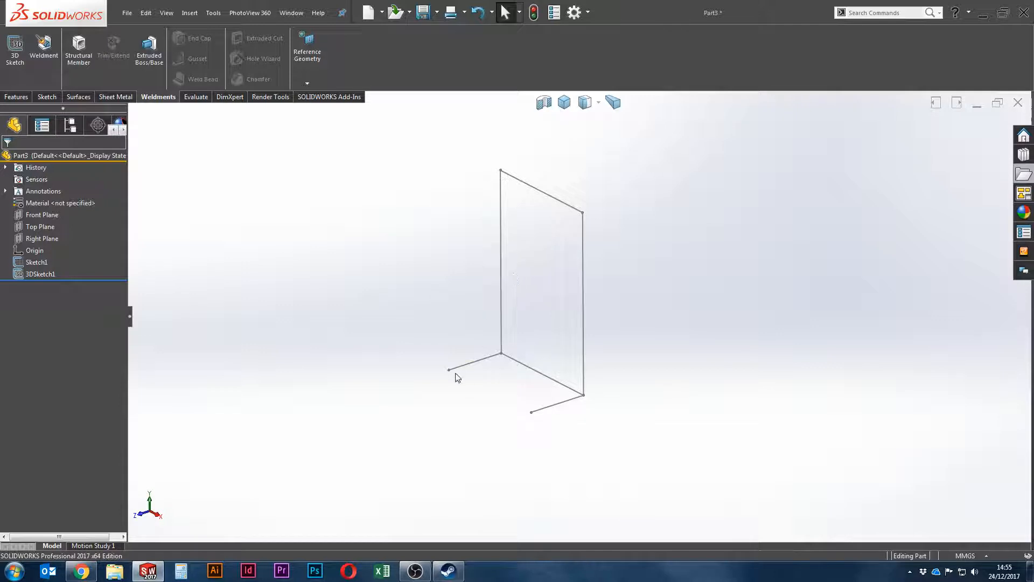
pyautogui.moveTo(606, 319)
pyautogui.mouseDown(button='middle')
pyautogui.moveTo(605, 277)
pyautogui.moveTo(619, 302)
pyautogui.moveTo(566, 309)
pyautogui.moveTo(566, 228)
pyautogui.moveTo(573, 239)
pyautogui.mouseUp(button='middle')
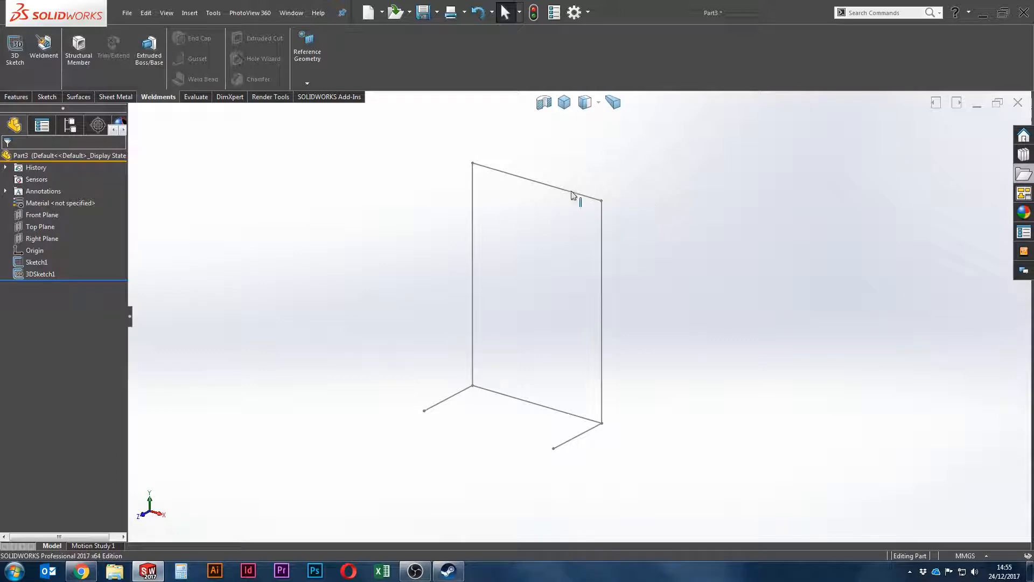
pyautogui.click(76, 54)
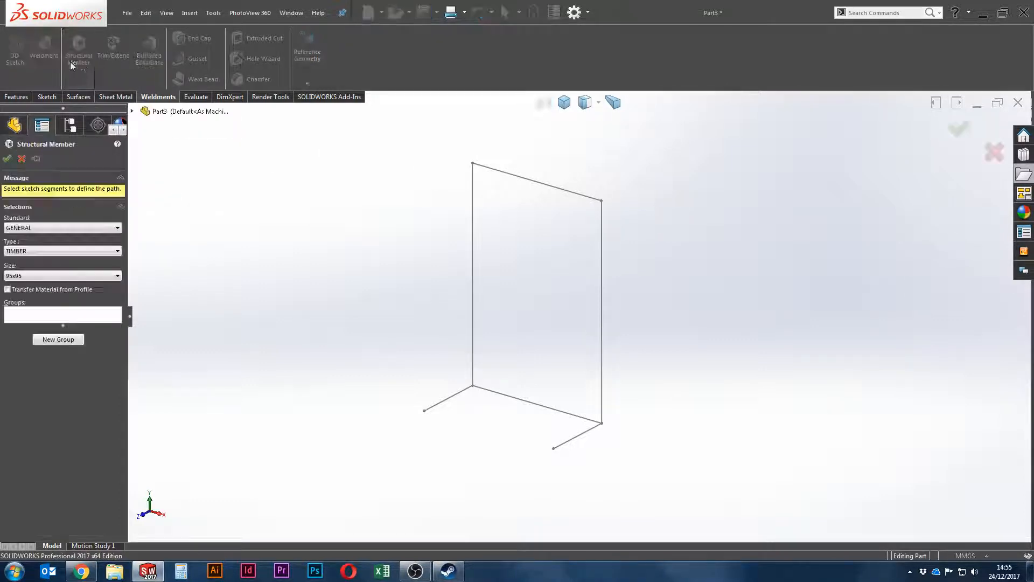
pyautogui.click(74, 251)
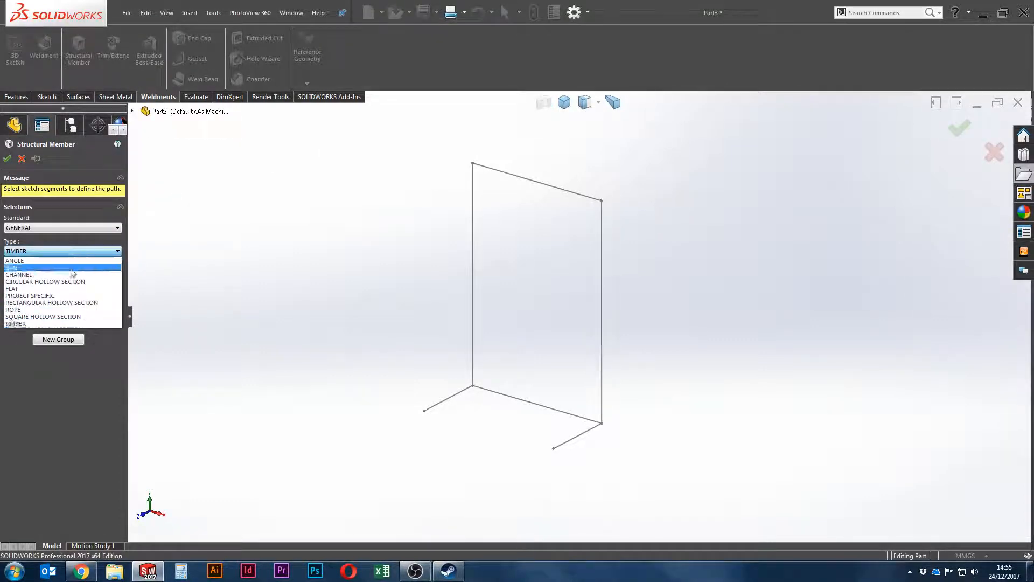
pyautogui.click(81, 322)
pyautogui.click(90, 276)
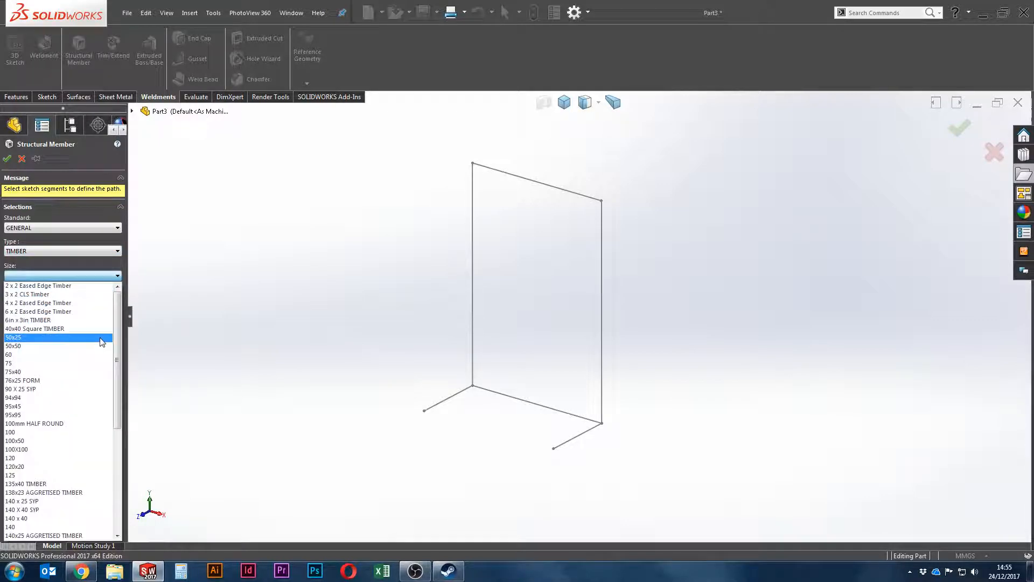
pyautogui.scroll(-3, 119, 320)
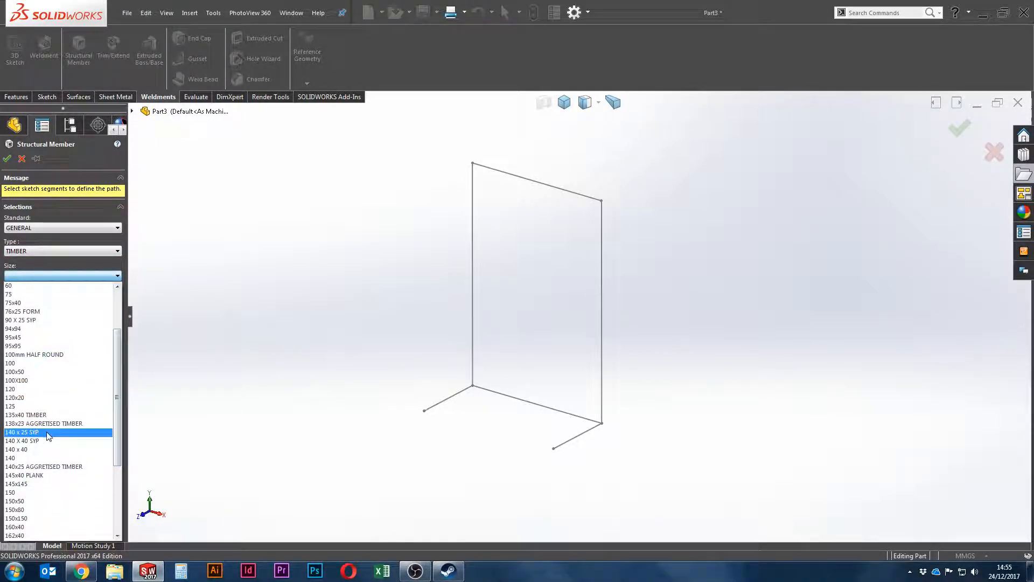
pyautogui.click(49, 432)
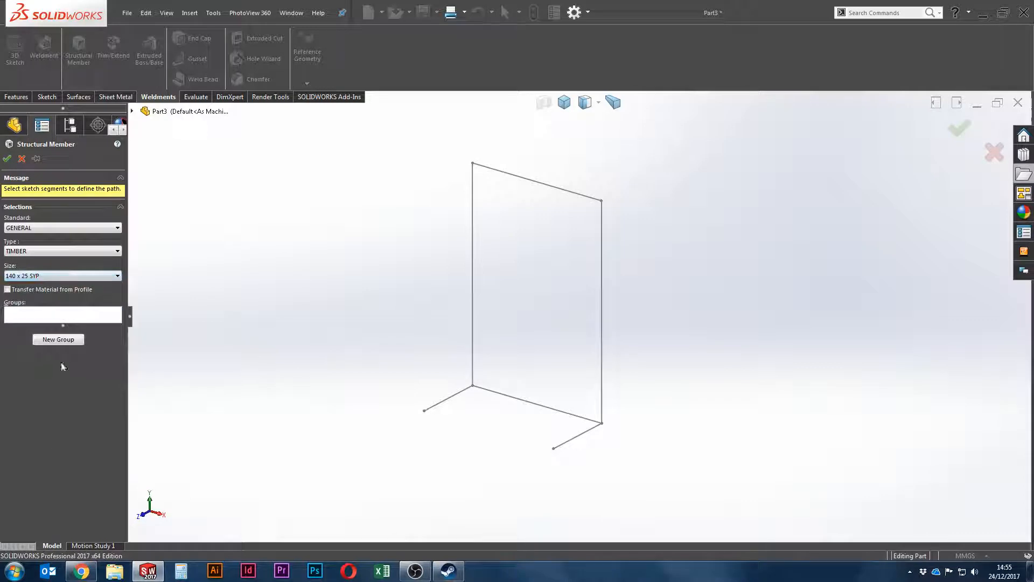
# Step: Create the timber member along the frame's left vertical line, locating the profile so its outer corner lies on the path
pyautogui.click(472, 293)
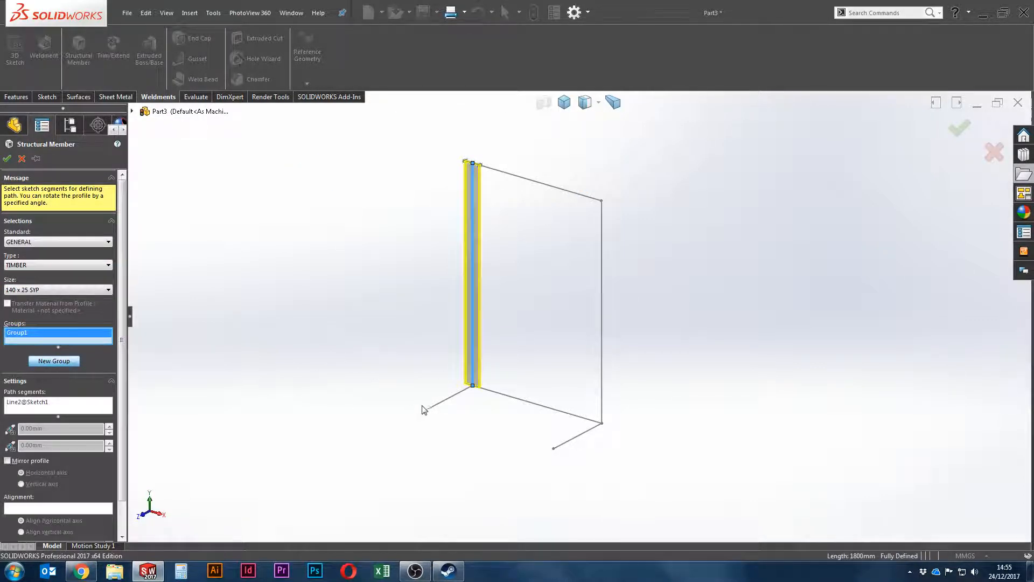
pyautogui.scroll(-5, 539, 377)
pyautogui.scroll(-2, 87, 510)
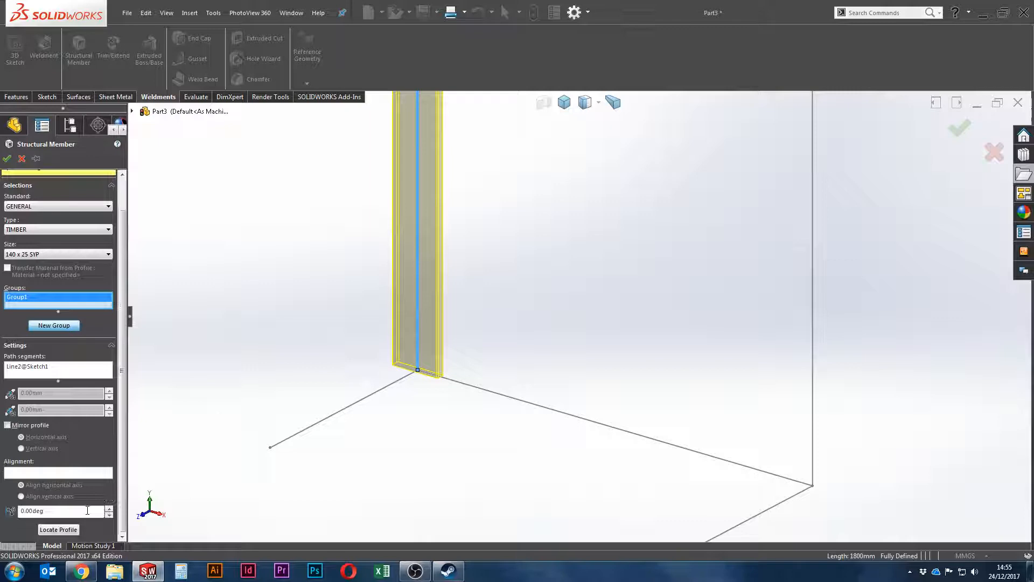
pyautogui.click(44, 532)
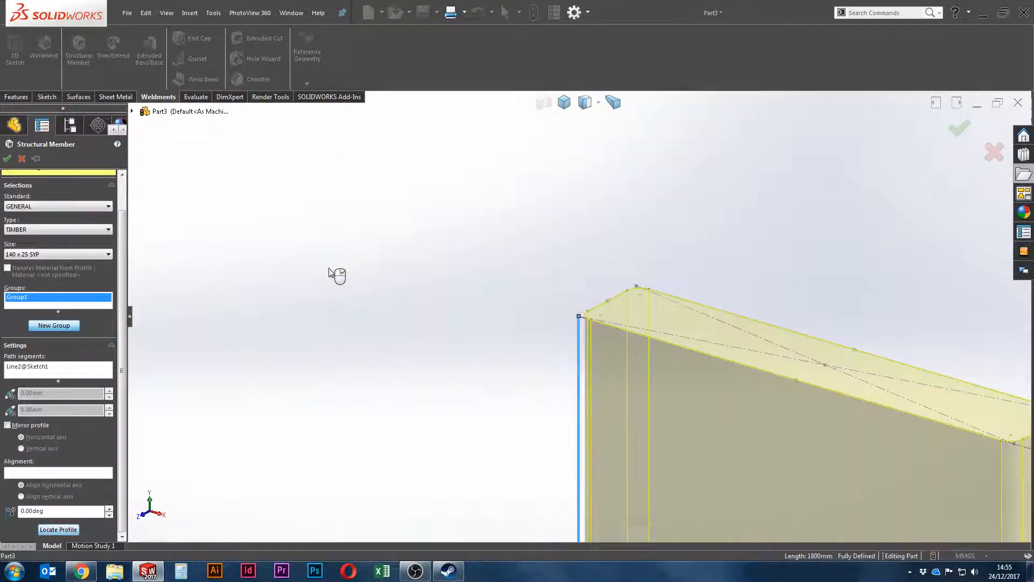
pyautogui.scroll(9, 344, 291)
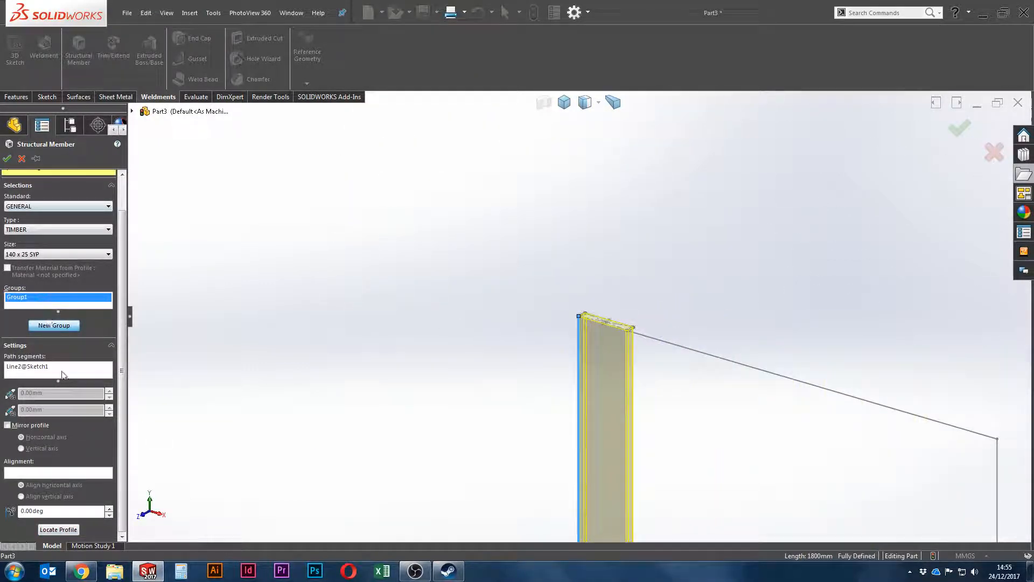
pyautogui.click(8, 159)
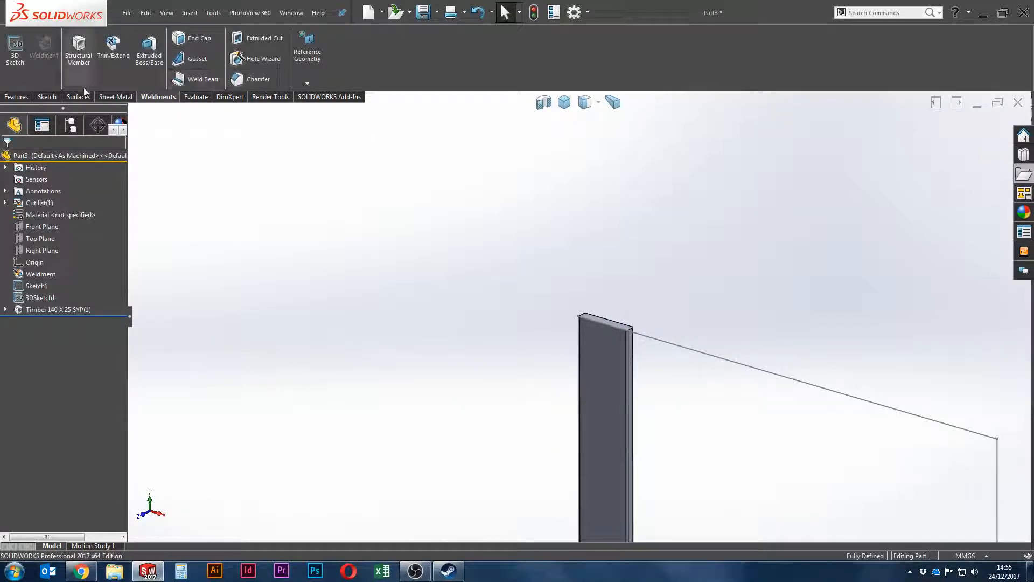
# Step: Start a linear pattern of the timber body along the rectangle's upper line with a spacing of 140 mm
pyautogui.click(15, 97)
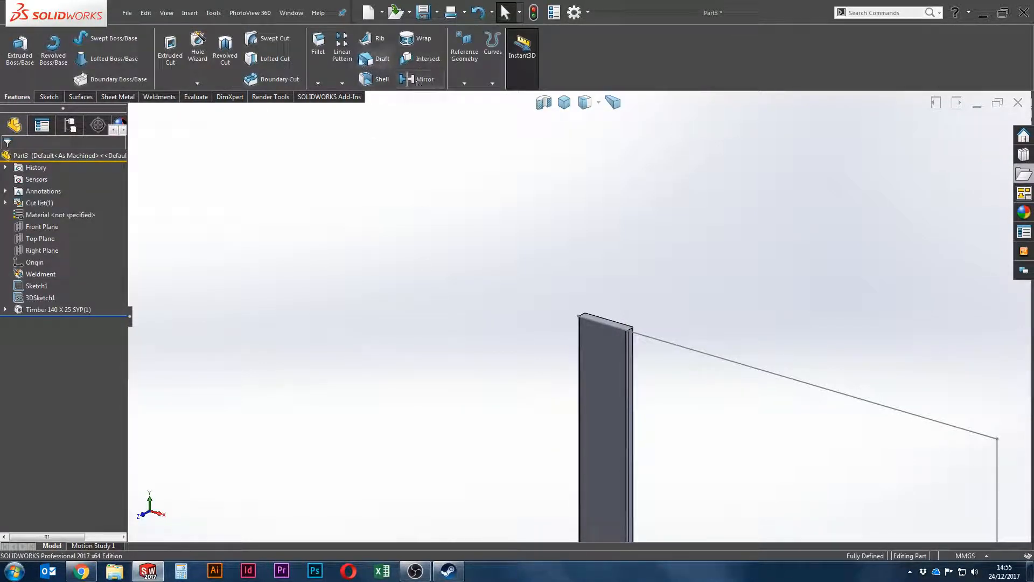
pyautogui.click(342, 46)
pyautogui.click(654, 343)
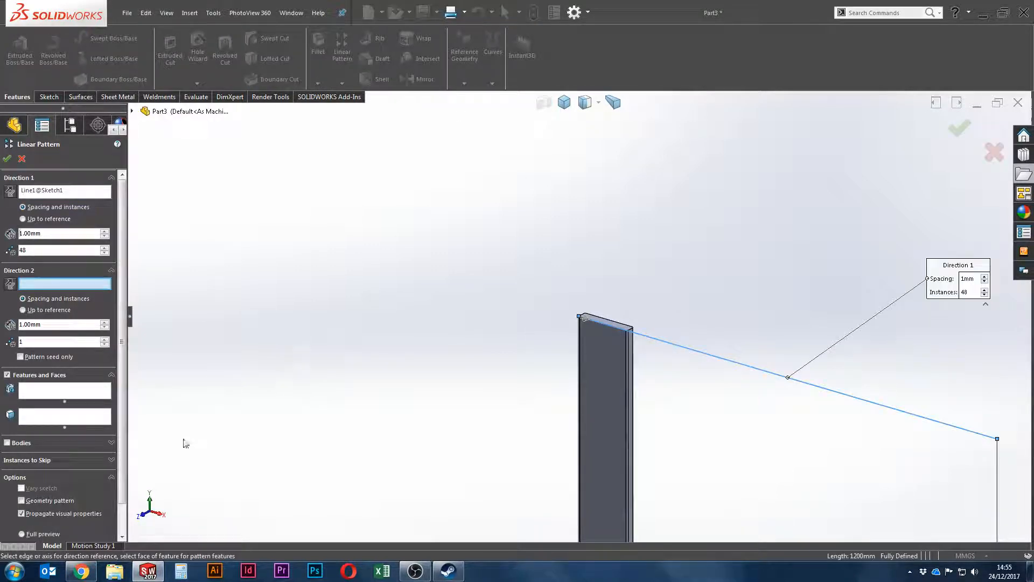
pyautogui.click(13, 439)
pyautogui.click(623, 393)
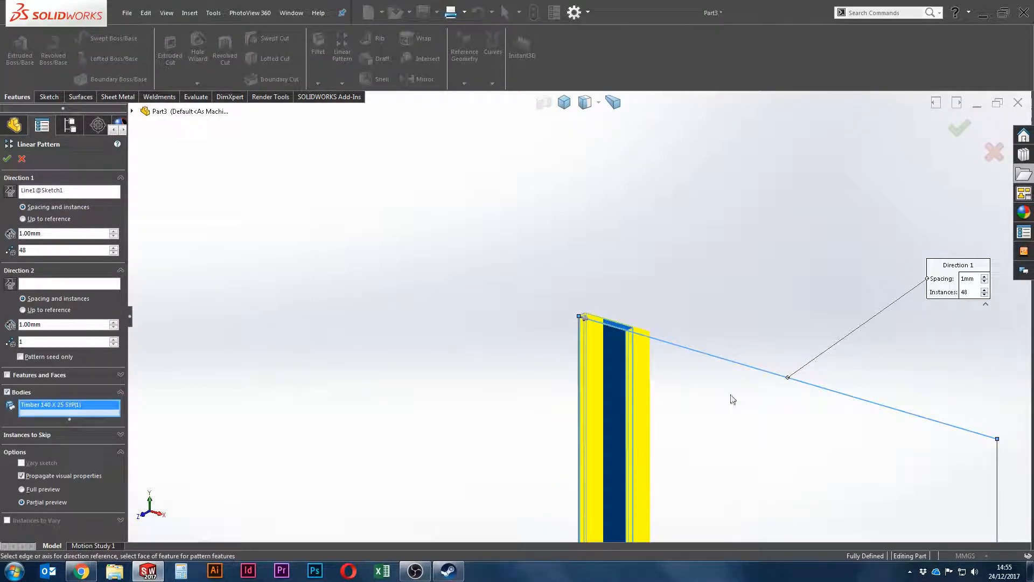
pyautogui.press('f')
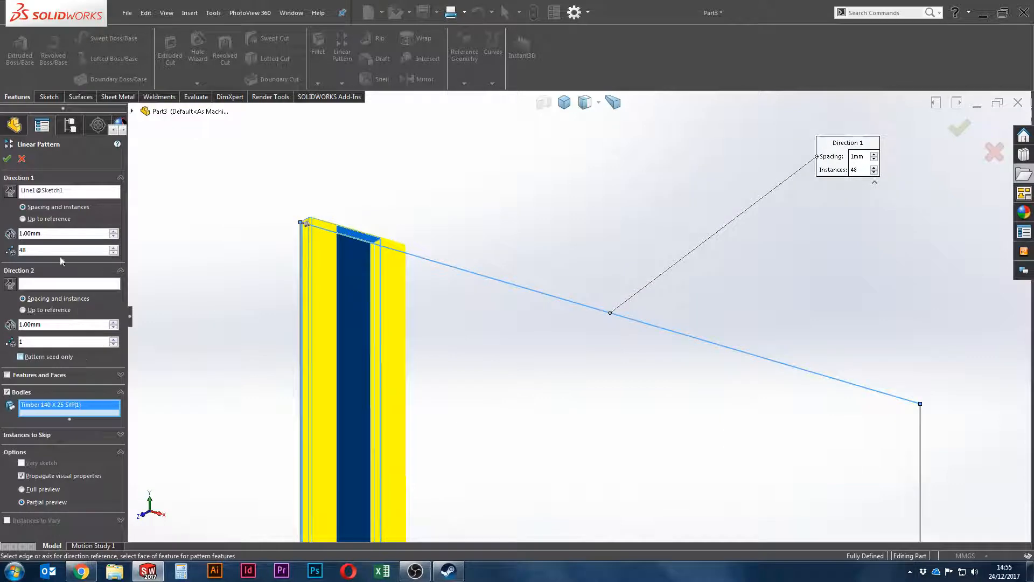
pyautogui.write('140')
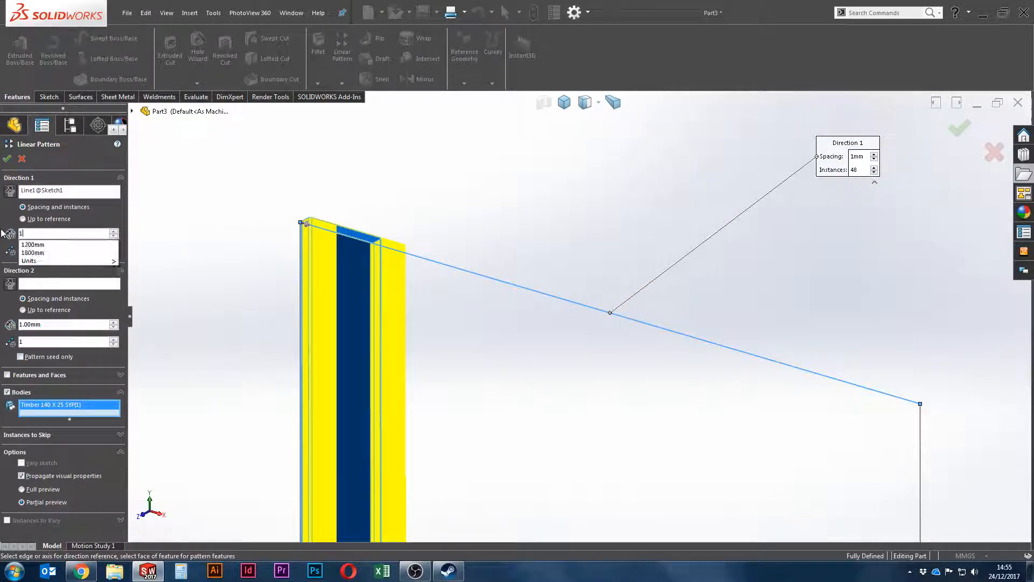
pyautogui.press('Return')
# Step: Set the linear pattern to 9 instances so the planks span the rectangle's width, and accept it
pyautogui.scroll(-5, 399, 272)
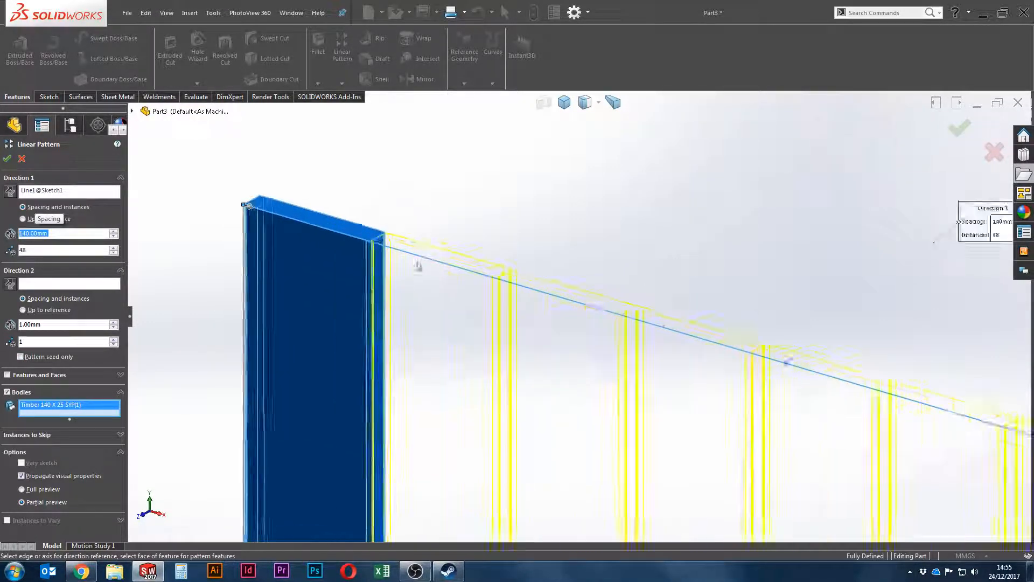
pyautogui.scroll(6, 520, 253)
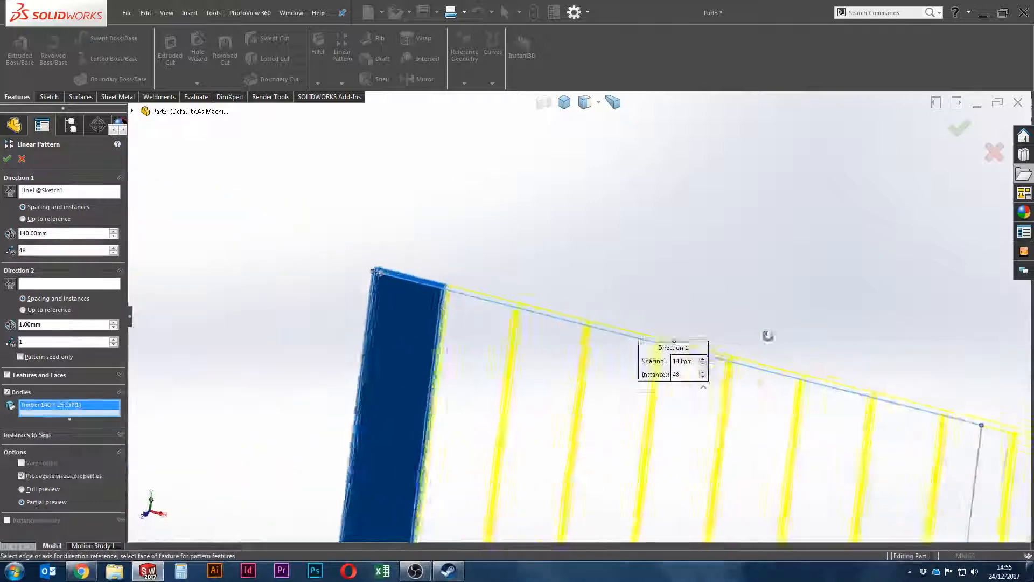
pyautogui.scroll(-3, 926, 424)
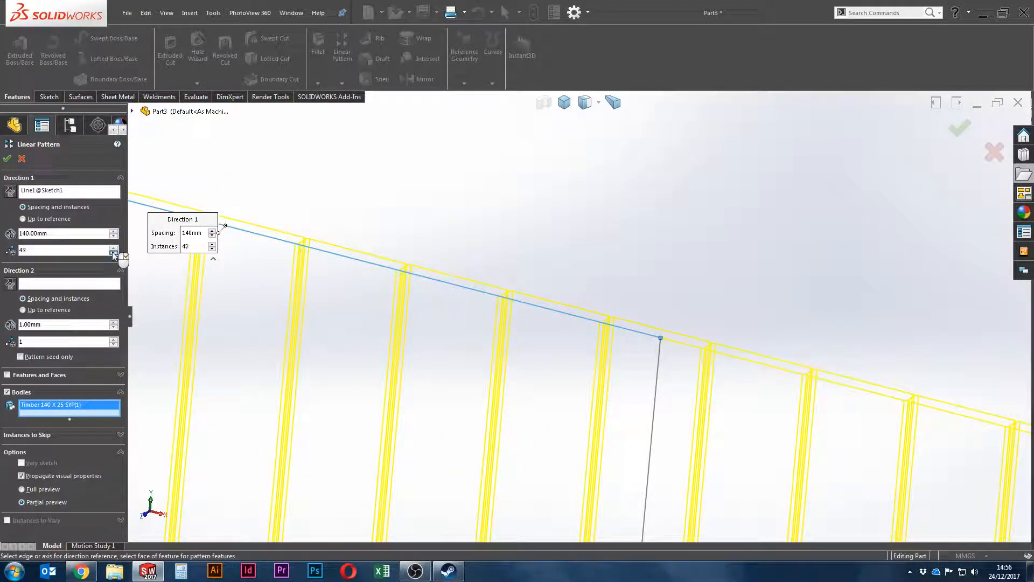
pyautogui.click(112, 252)
pyautogui.click(112, 252)
pyautogui.click(113, 252)
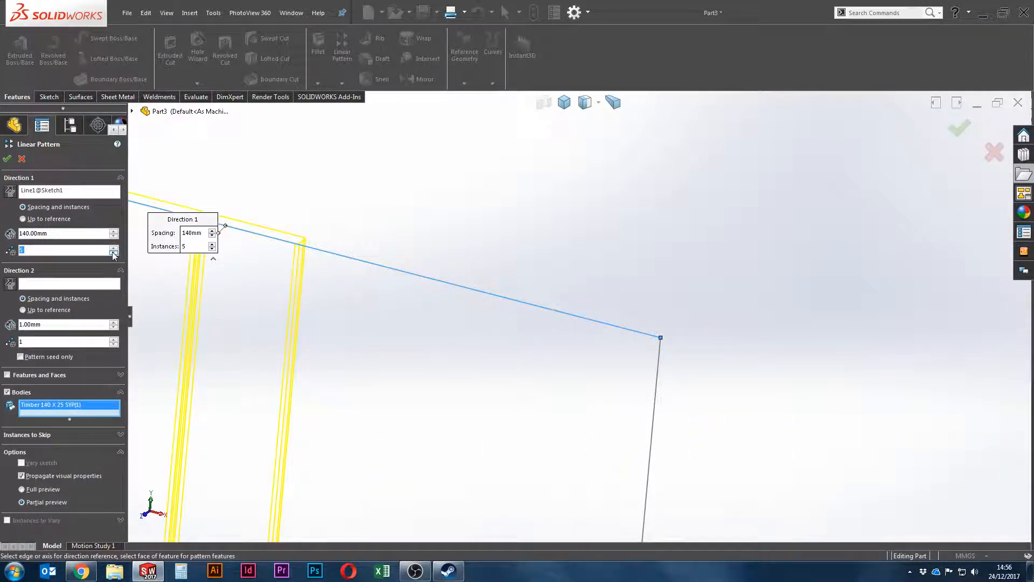
pyautogui.click(114, 248)
pyautogui.click(114, 249)
pyautogui.click(114, 249)
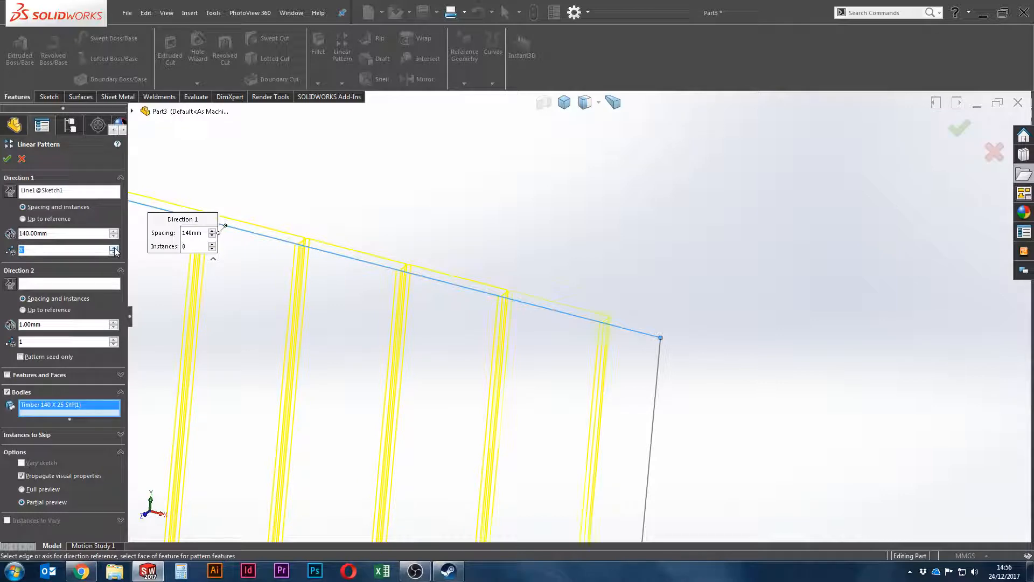
pyautogui.click(114, 248)
pyautogui.click(7, 158)
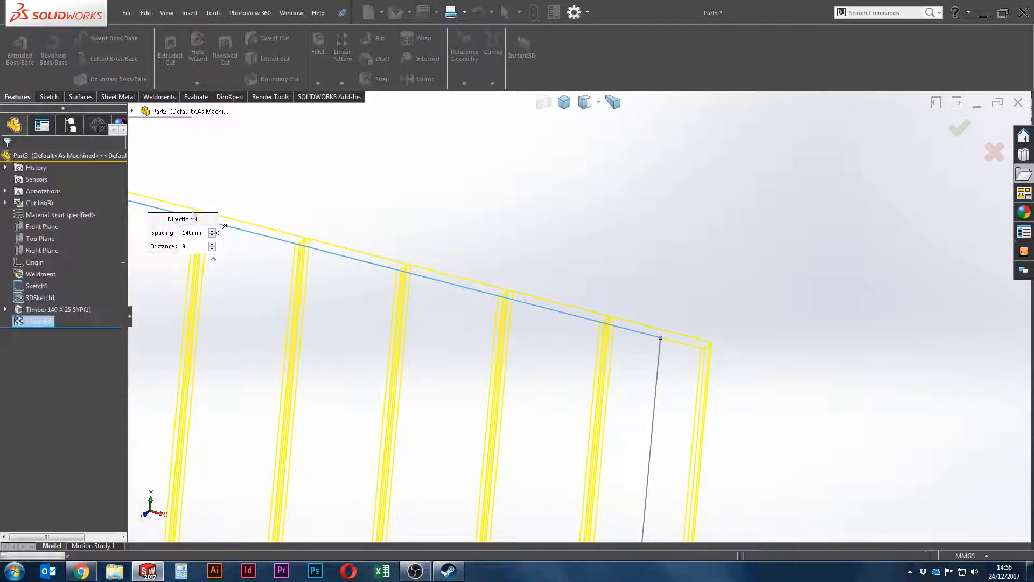
# Step: Examine the patterned plank wall from the front, the back and its lower corner
pyautogui.moveTo(484, 323)
pyautogui.mouseDown(button='middle')
pyautogui.moveTo(576, 331)
pyautogui.moveTo(533, 341)
pyautogui.moveTo(596, 377)
pyautogui.moveTo(591, 385)
pyautogui.mouseUp(button='middle')
pyautogui.scroll(4, 571, 334)
pyautogui.moveTo(554, 454); pyautogui.dragTo(561, 446, button='middle')
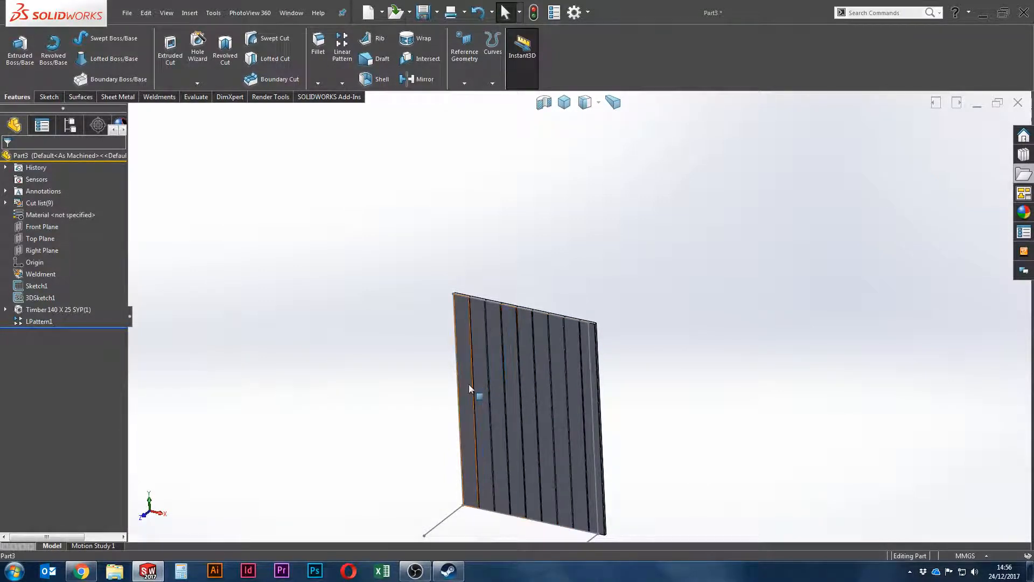
pyautogui.moveTo(470, 388); pyautogui.dragTo(508, 408, button='middle')
pyautogui.scroll(-5, 487, 301)
pyautogui.scroll(5, 508, 363)
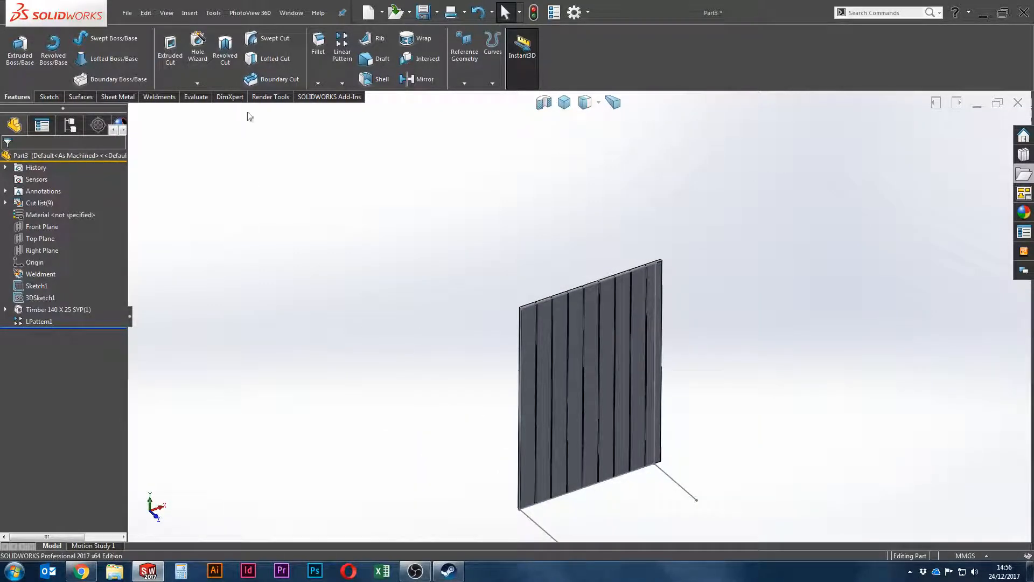
pyautogui.scroll(-5, 533, 472)
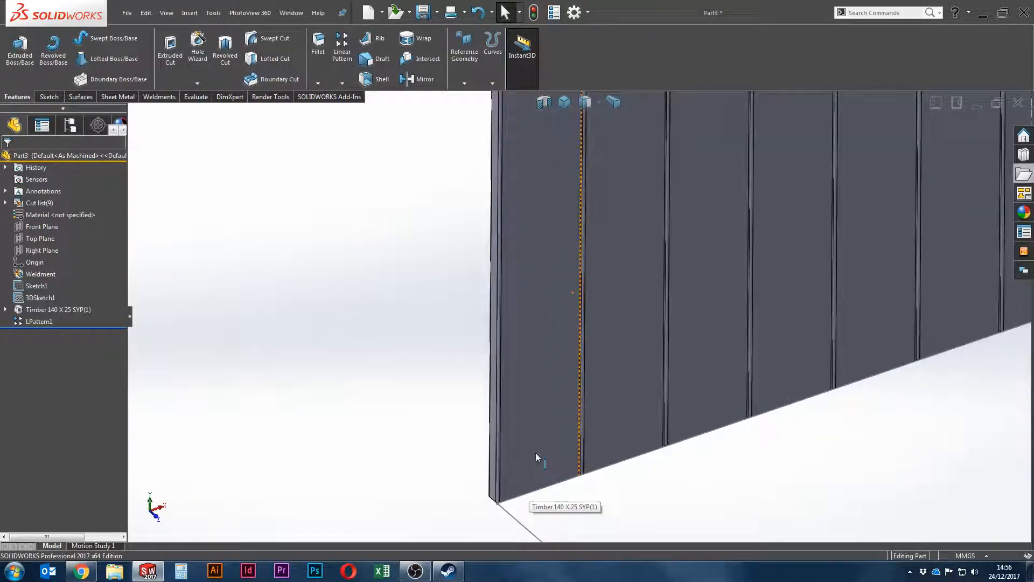
pyautogui.scroll(5, 526, 462)
pyautogui.moveTo(531, 473)
pyautogui.mouseDown(button='middle')
pyautogui.moveTo(532, 443)
pyautogui.moveTo(590, 362)
pyautogui.moveTo(560, 427)
pyautogui.moveTo(542, 439)
pyautogui.moveTo(572, 392)
pyautogui.moveTo(577, 462)
pyautogui.moveTo(533, 472)
pyautogui.mouseUp(button='middle')
# Step: Sketch on the first plank's back face, converting the plank's outer vertical edge into a sketch line, and exit the sketch
pyautogui.click(509, 420)
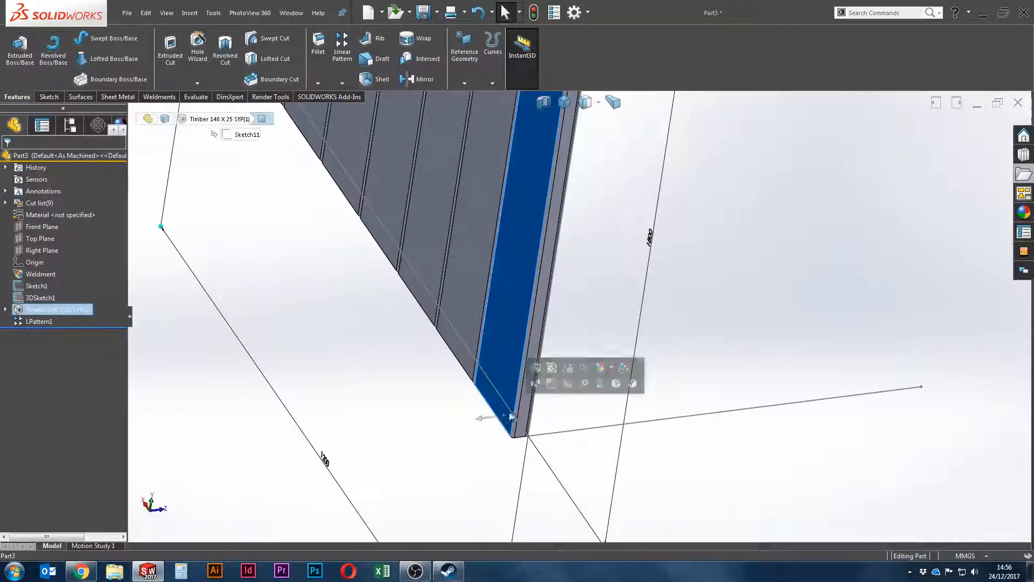
pyautogui.click(538, 383)
pyautogui.scroll(-5, 517, 431)
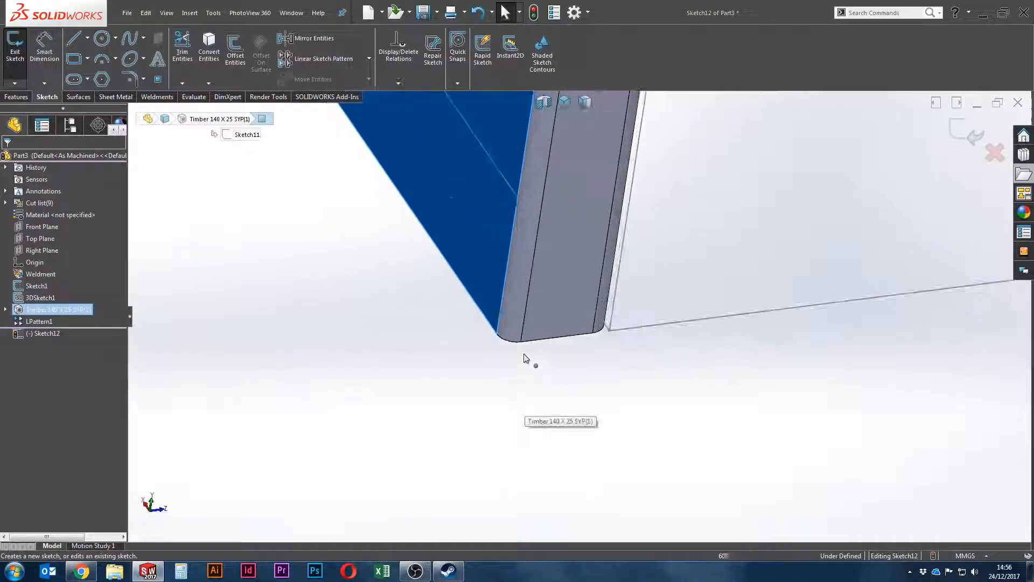
pyautogui.click(523, 334)
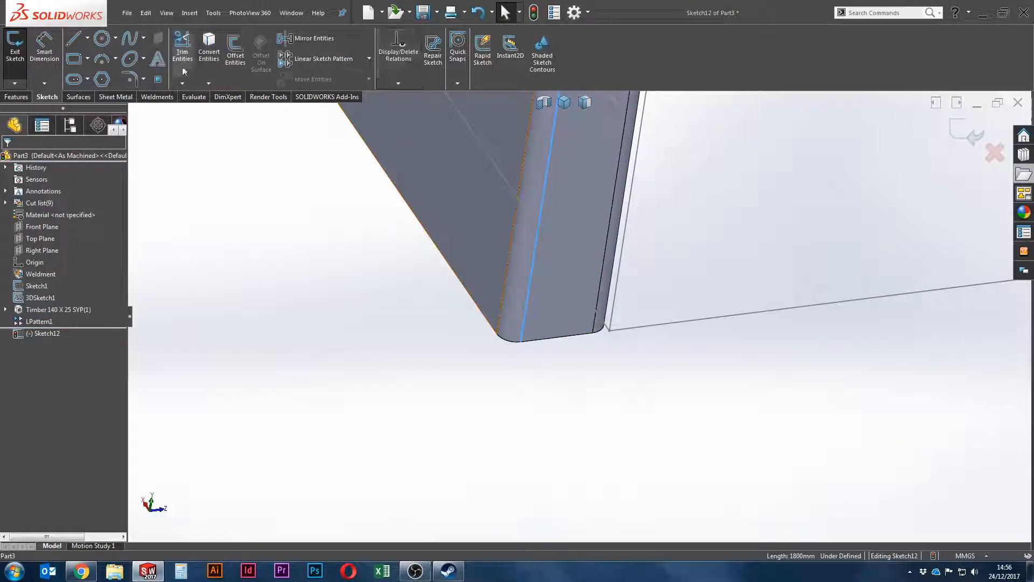
pyautogui.click(209, 49)
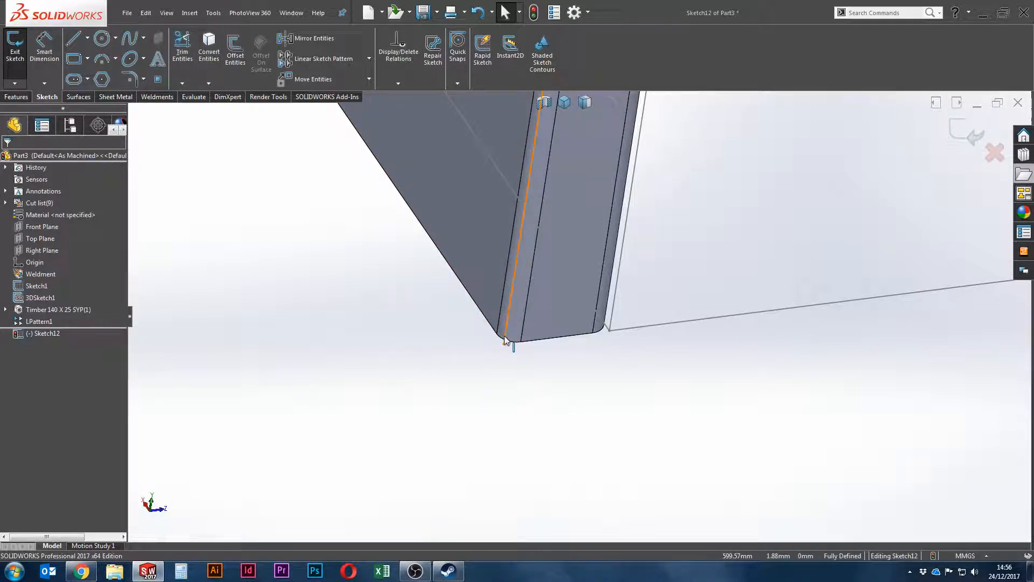
pyautogui.click(966, 133)
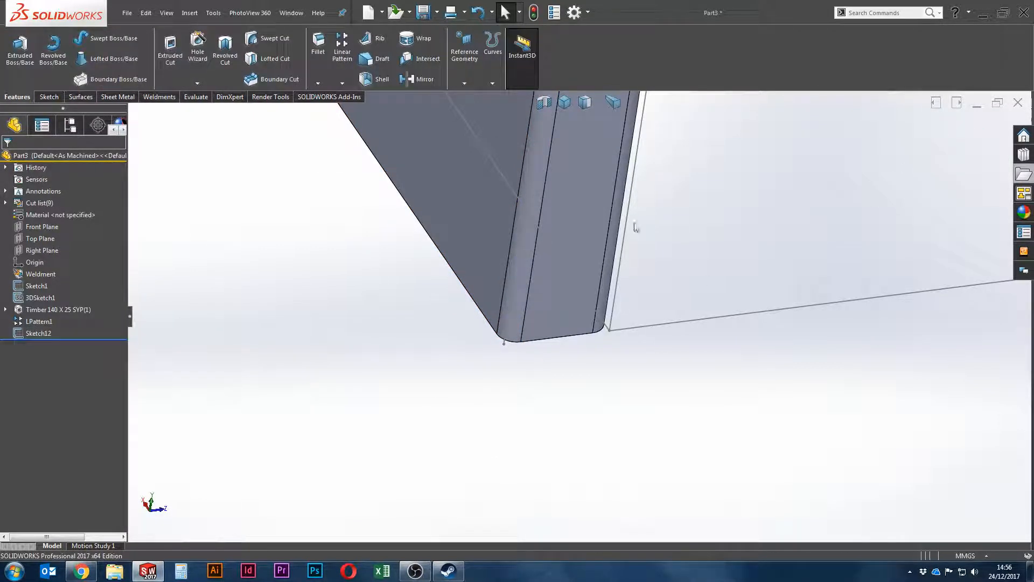
# Step: Create a GENERAL TIMBER 140 x 25 SYP structural member along the converted line, locating its profile by a corner and rotating it 90 degrees
pyautogui.click(157, 97)
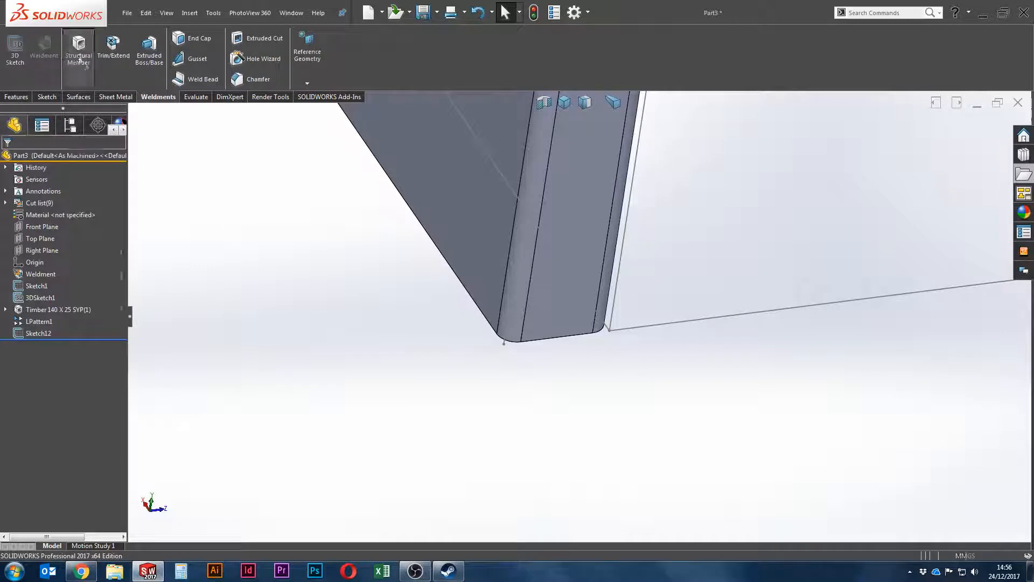
pyautogui.click(79, 51)
pyautogui.click(63, 340)
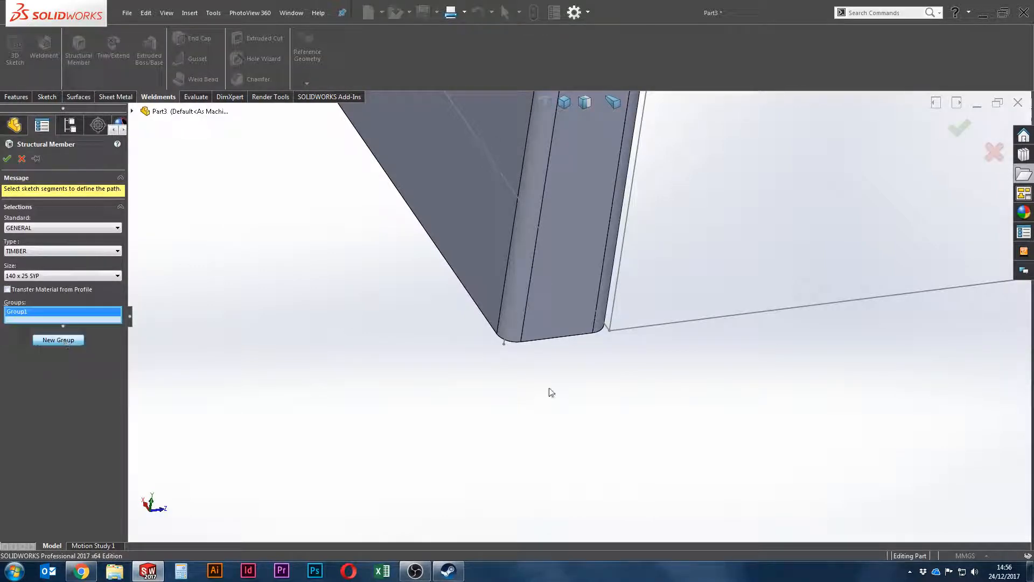
pyautogui.click(505, 326)
pyautogui.scroll(-2, 503, 336)
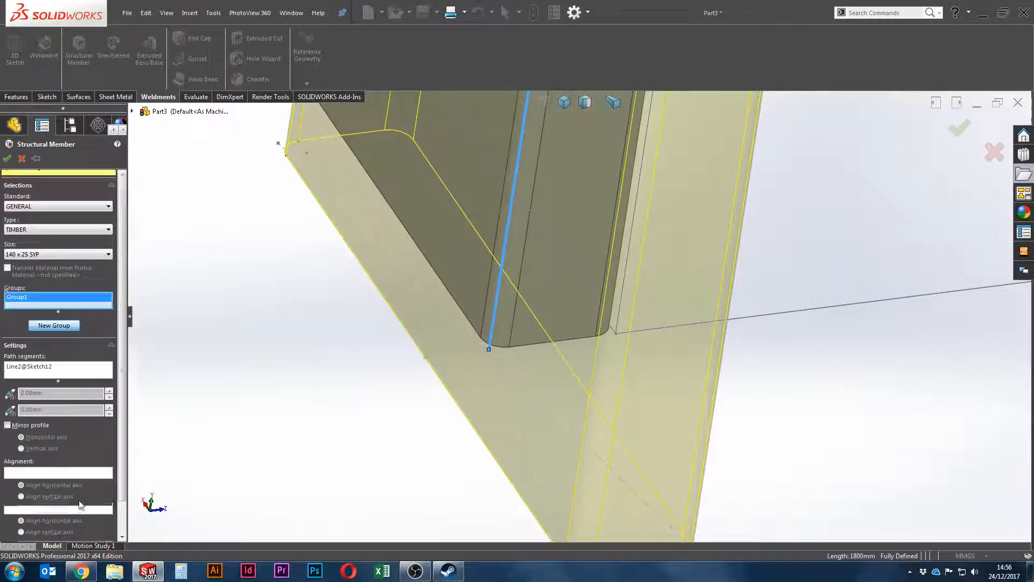
pyautogui.click(72, 530)
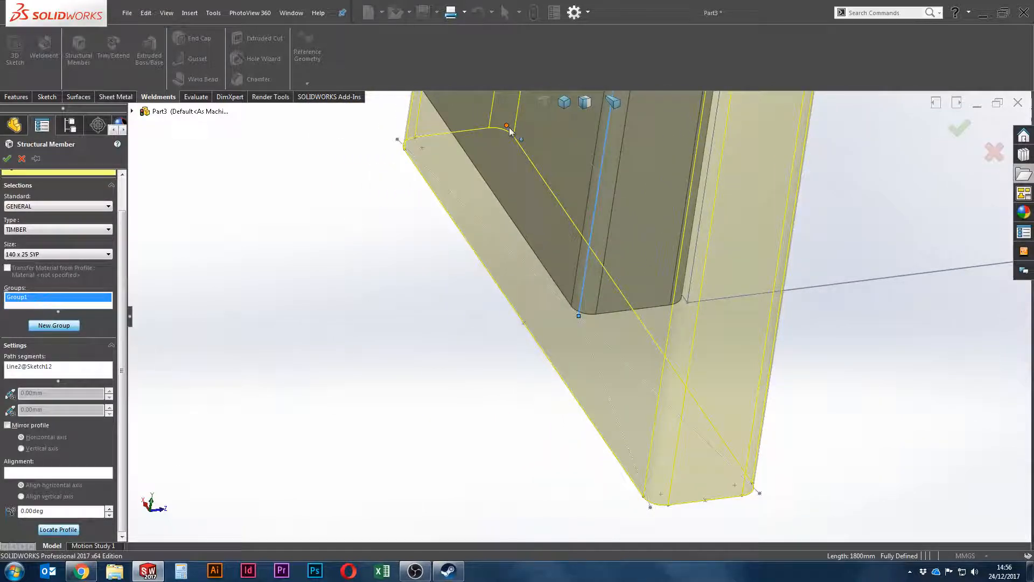
pyautogui.click(507, 127)
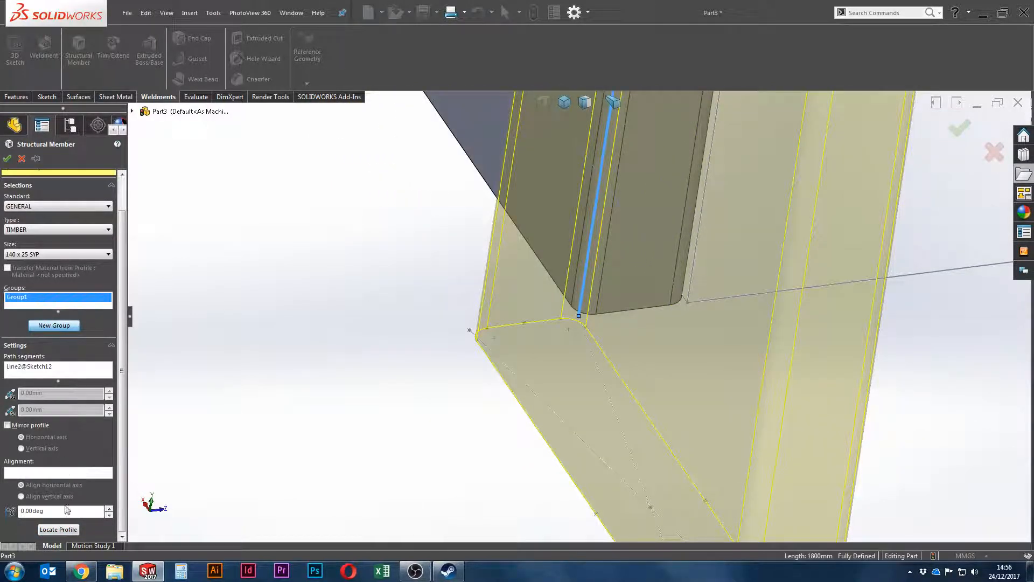
pyautogui.press('Return')
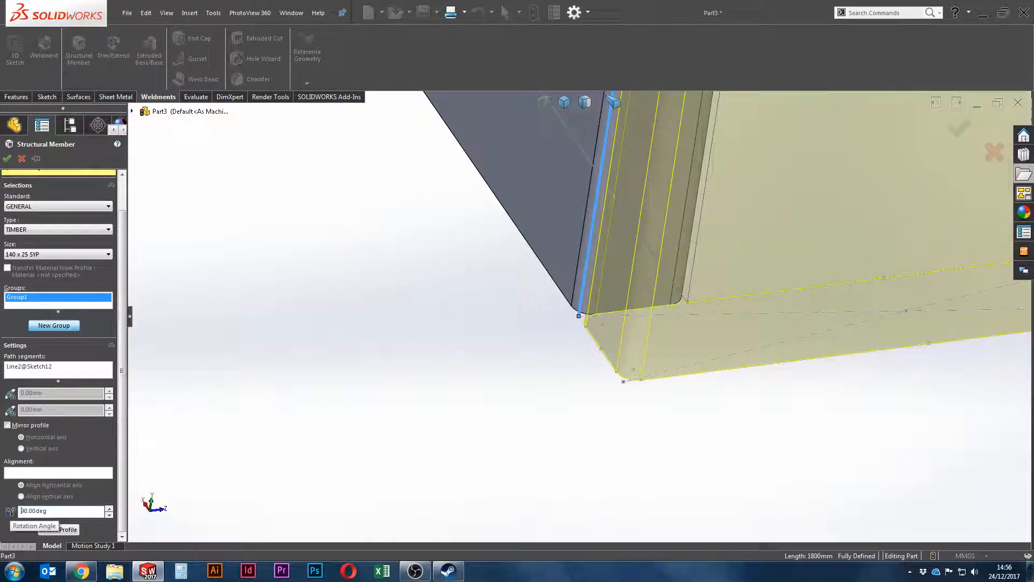
pyautogui.click(10, 160)
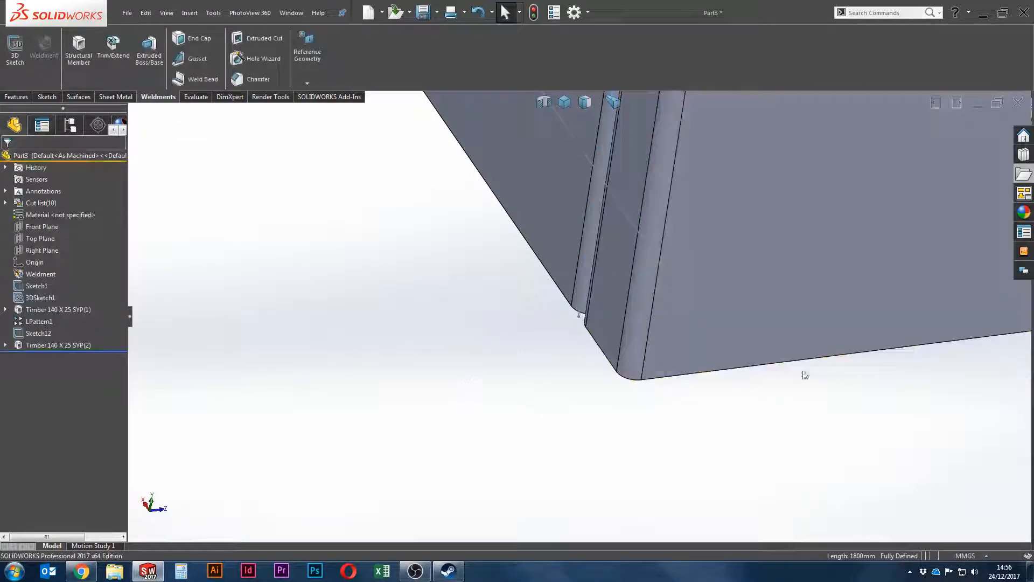
# Step: Pattern the new side plank body along the 600 mm 3D sketch line with 140 mm spacing and 5 instances
pyautogui.click(17, 97)
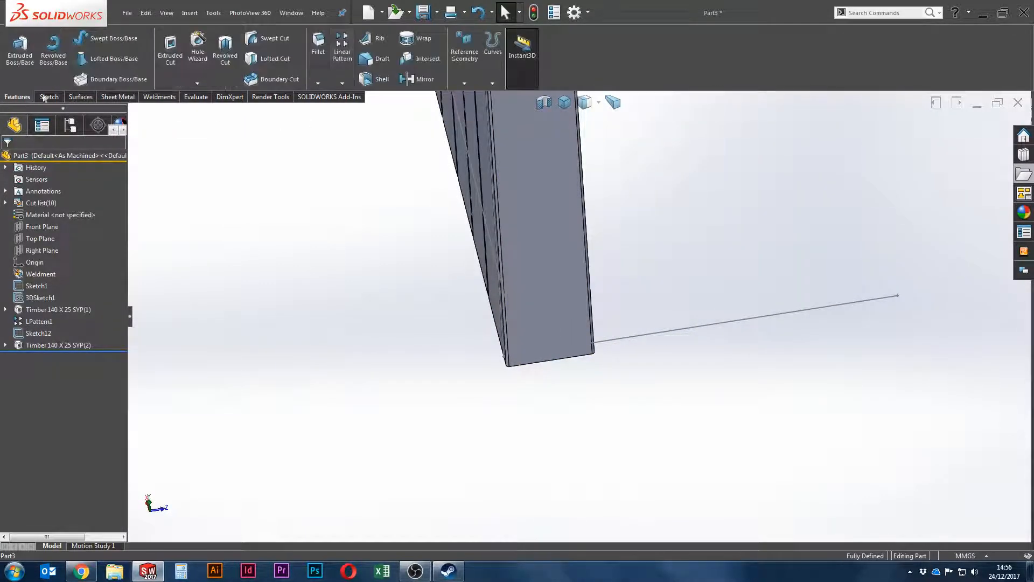
pyautogui.click(344, 69)
pyautogui.click(670, 330)
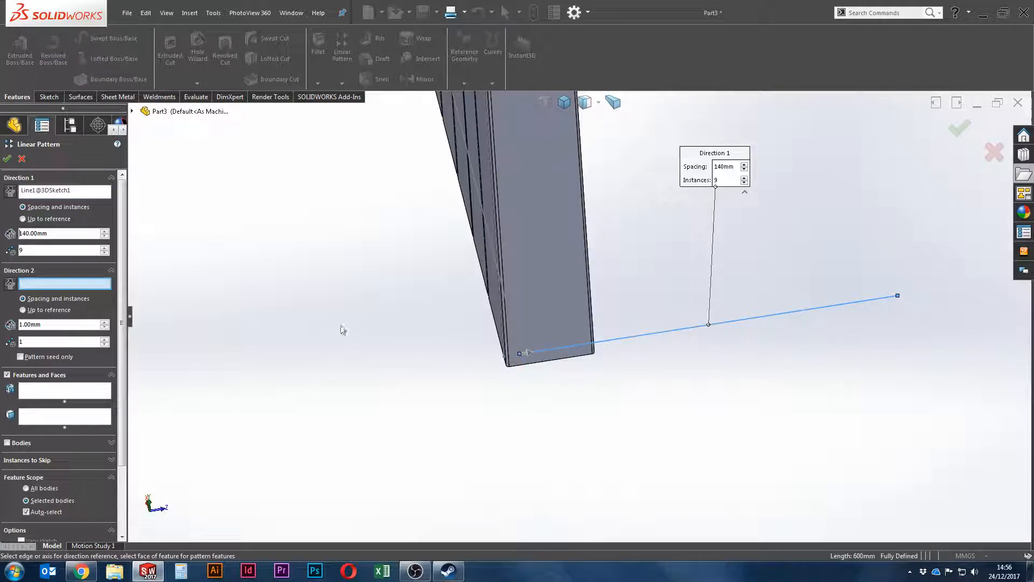
pyautogui.click(7, 442)
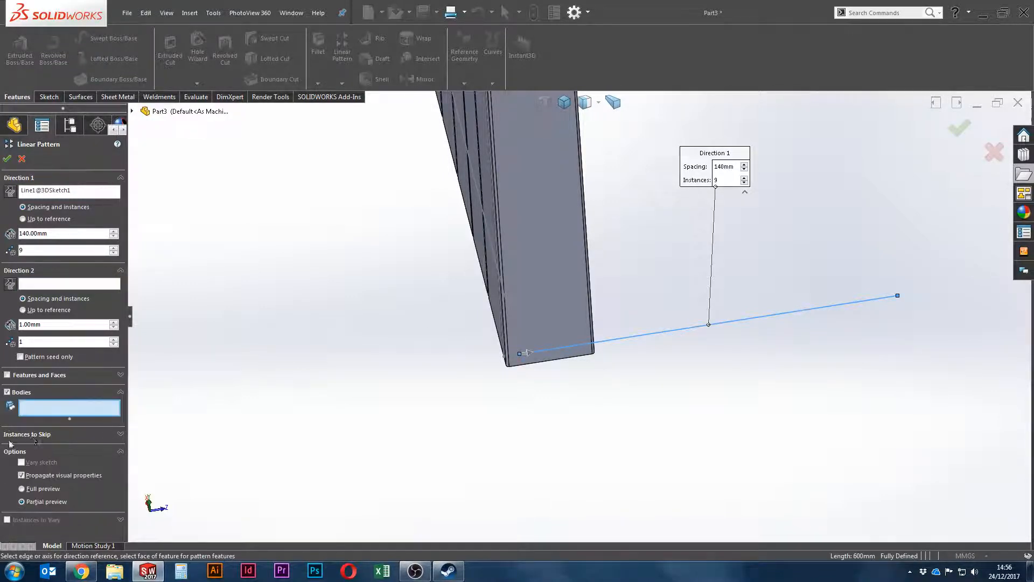
pyautogui.click(554, 298)
pyautogui.moveTo(596, 345); pyautogui.dragTo(816, 290, button='middle')
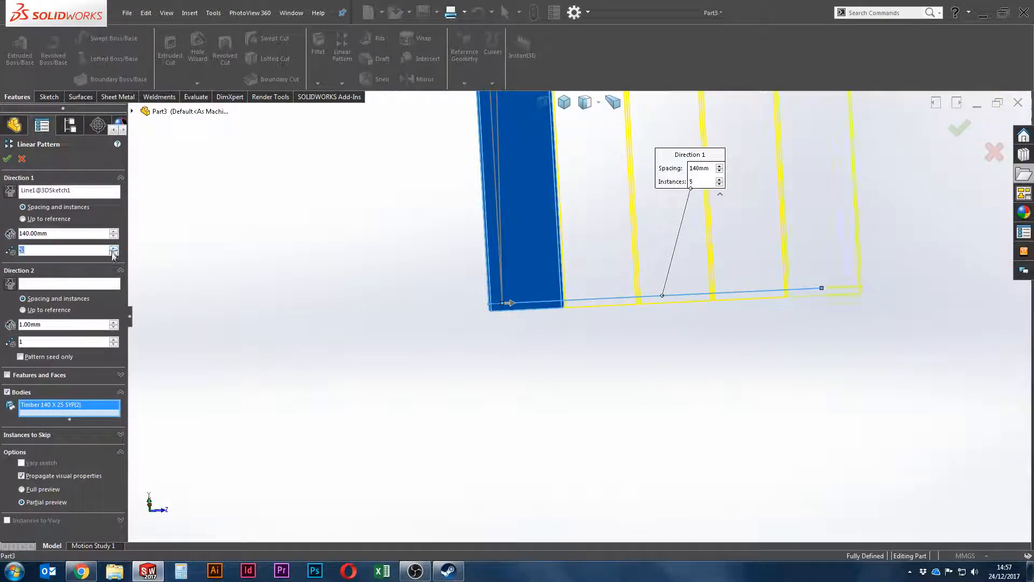
pyautogui.rightClick(416, 332)
pyautogui.click(434, 408)
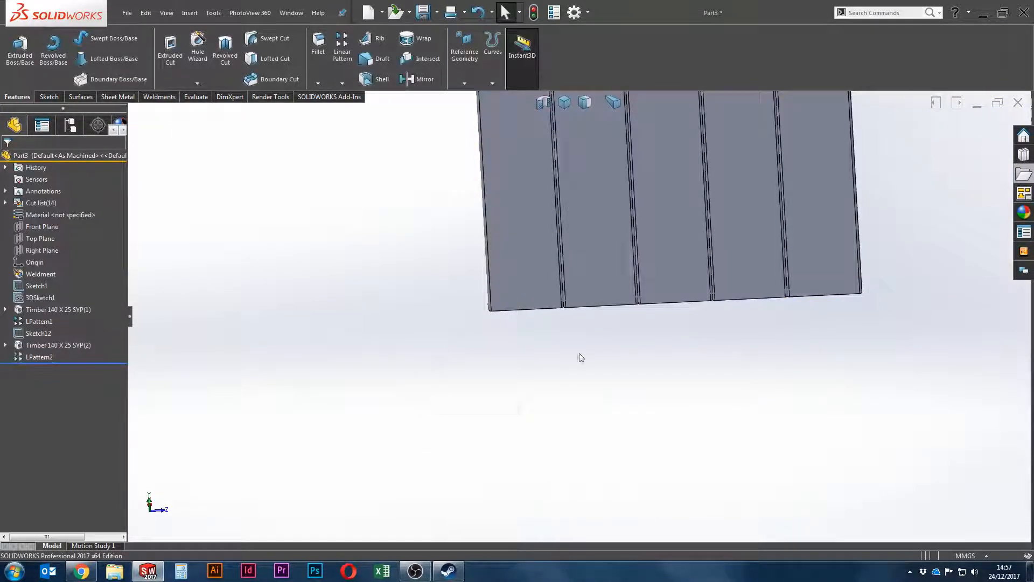
# Step: Mirror the five side plank bodies about the Right Plane and check the resulting three-sided enclosure
pyautogui.scroll(5, 580, 358)
pyautogui.moveTo(619, 235); pyautogui.dragTo(420, 329, button='middle')
pyautogui.scroll(4, 612, 289)
pyautogui.scroll(-4, 646, 256)
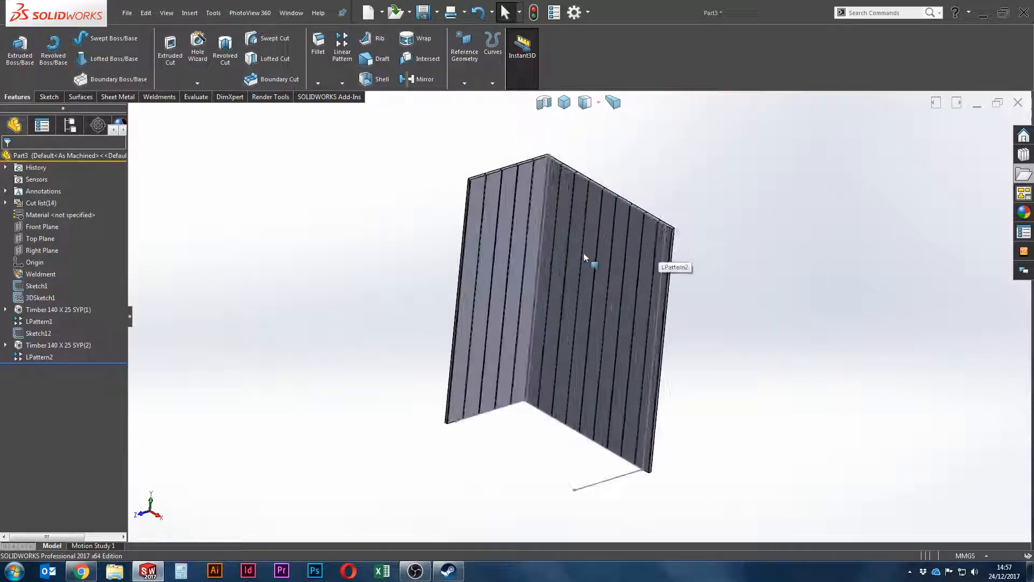
pyautogui.moveTo(545, 251)
pyautogui.mouseDown(button='middle')
pyautogui.moveTo(591, 232)
pyautogui.moveTo(539, 251)
pyautogui.mouseUp(button='middle')
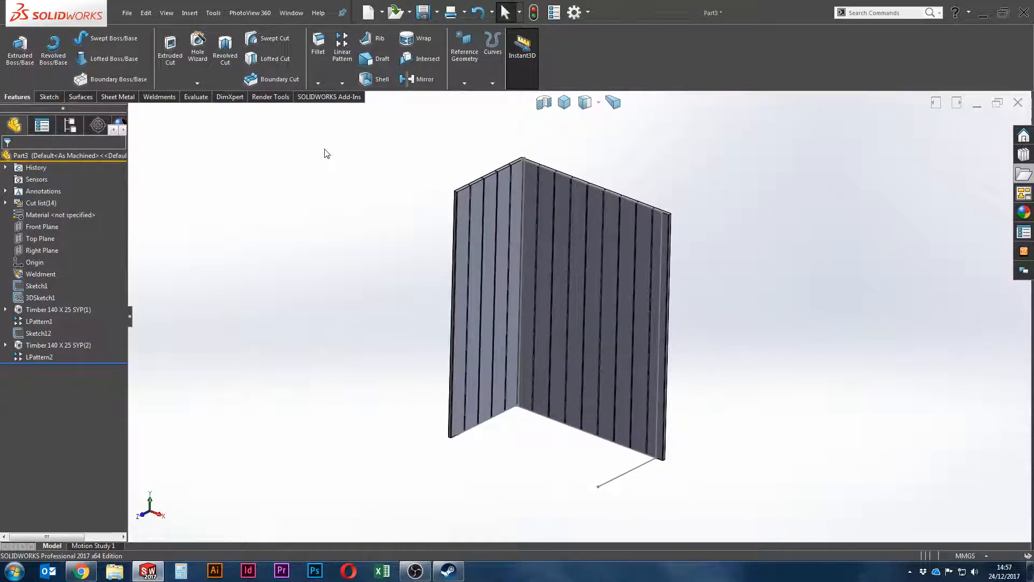
pyautogui.click(424, 78)
pyautogui.click(132, 111)
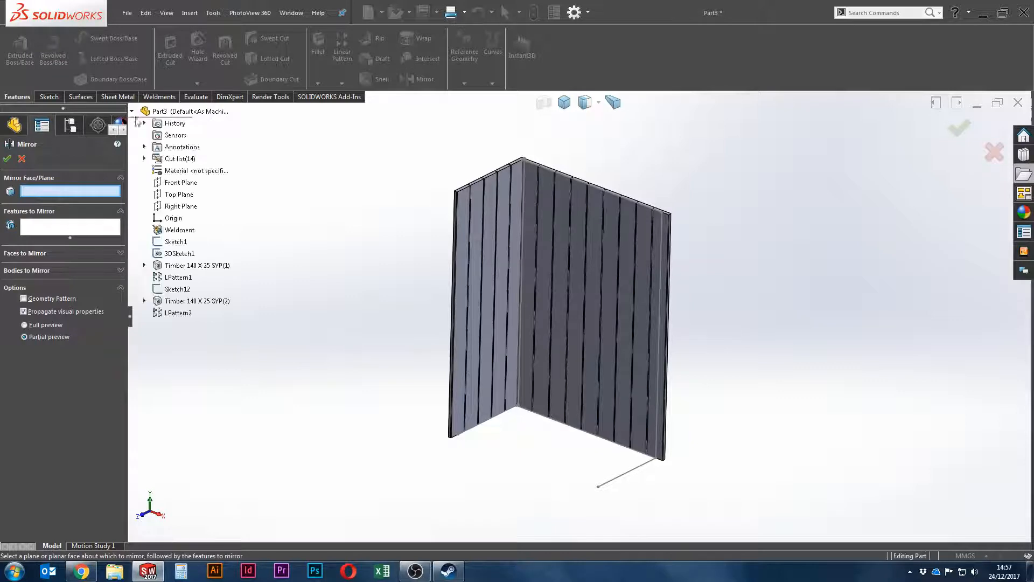
pyautogui.click(181, 207)
pyautogui.click(52, 267)
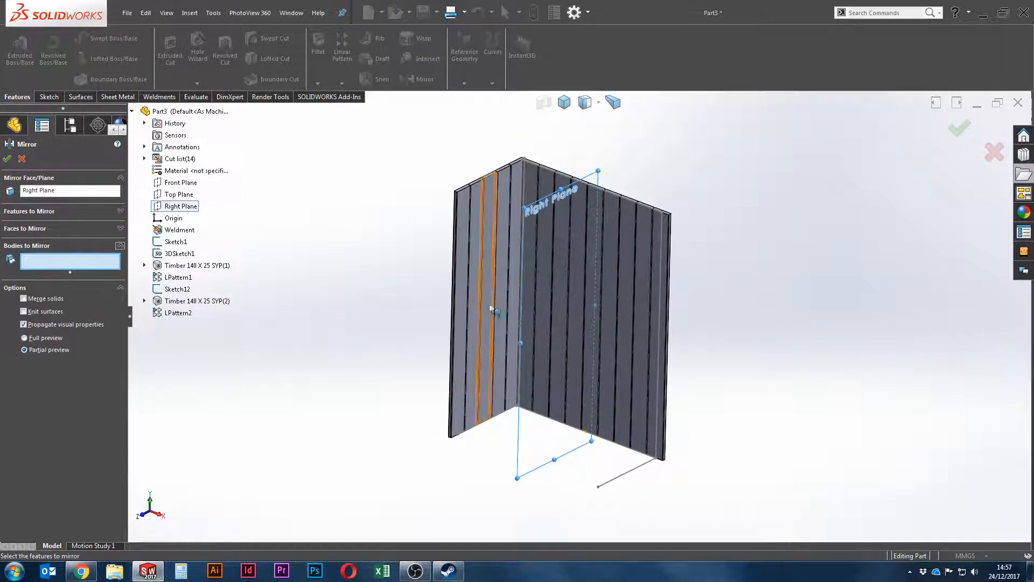
pyautogui.click(463, 232)
pyautogui.click(474, 227)
pyautogui.click(487, 218)
pyautogui.click(502, 208)
pyautogui.click(513, 200)
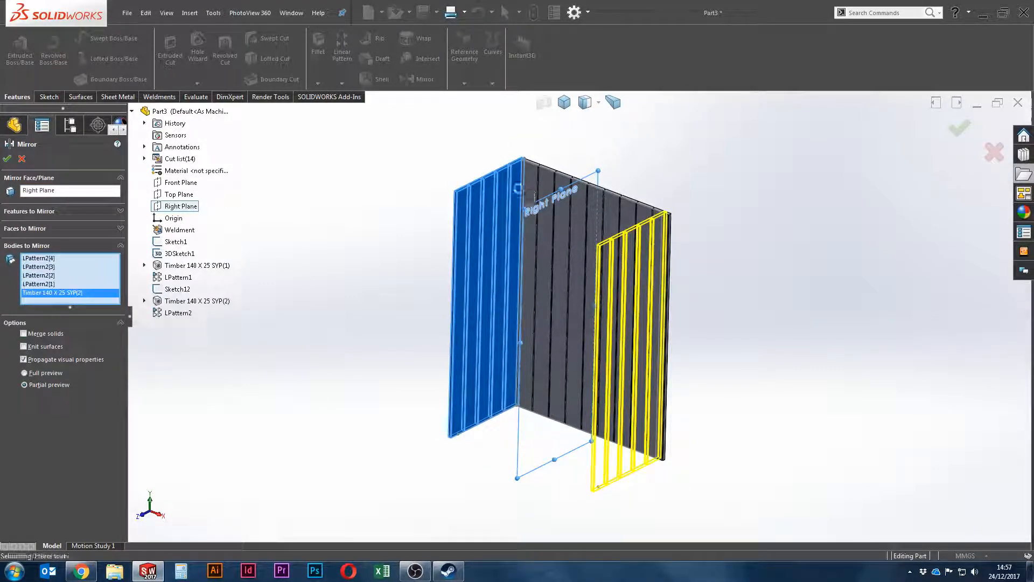
pyautogui.rightClick(515, 194)
pyautogui.scroll(-5, 701, 238)
pyautogui.moveTo(616, 220); pyautogui.dragTo(499, 285, button='middle')
pyautogui.scroll(10, 499, 285)
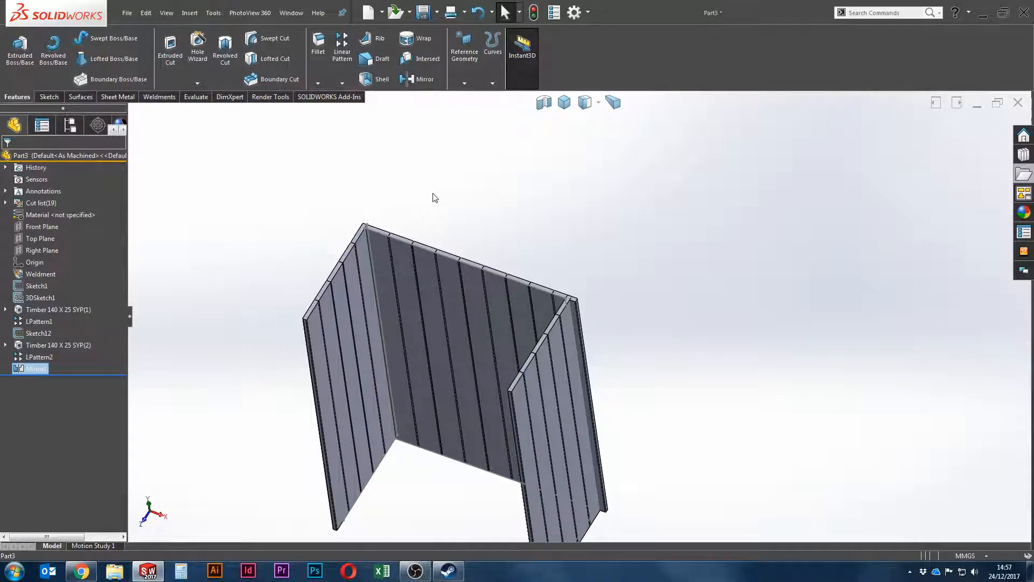
# Step: Edit the mirror feature and clear the Right Plane as its mirror reference
pyautogui.rightClick(56, 377)
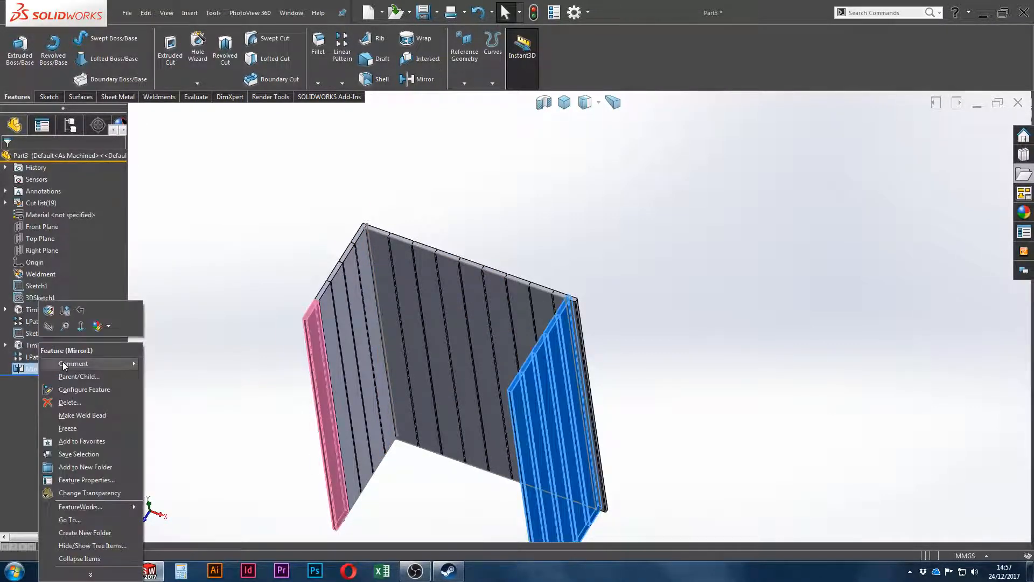
pyautogui.click(54, 322)
pyautogui.scroll(-3, 492, 276)
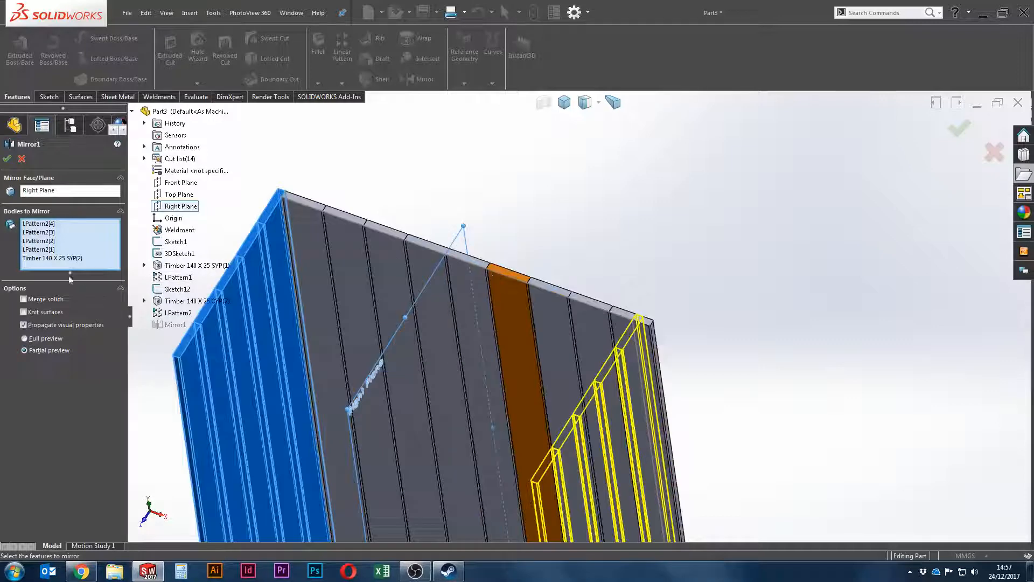
pyautogui.click(76, 195)
pyautogui.rightClick(75, 195)
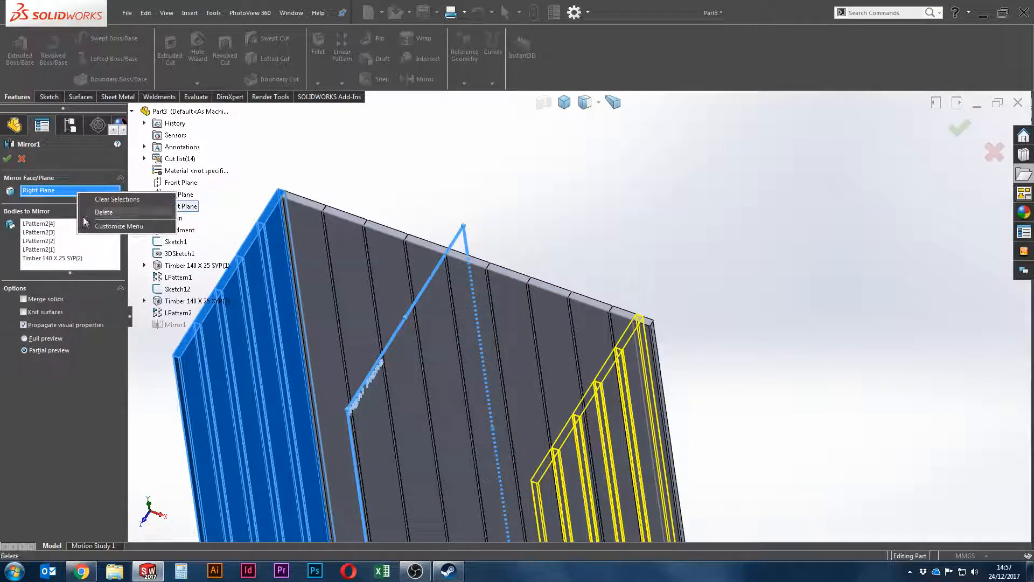
pyautogui.click(146, 216)
pyautogui.moveTo(507, 237); pyautogui.dragTo(512, 224, button='middle')
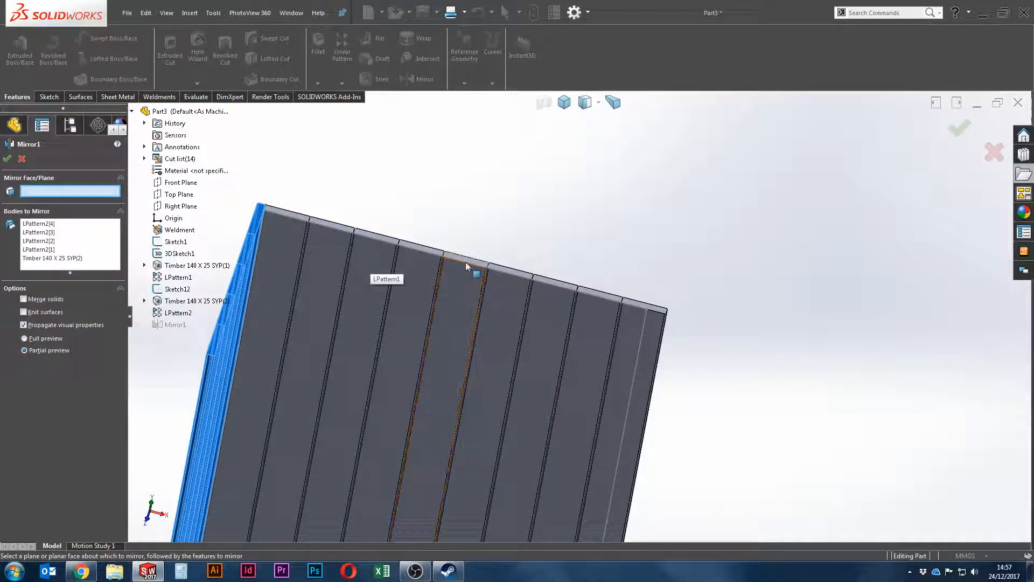
# Step: Show the Selection Filter toolbar and leave the mirror edit without changing it
pyautogui.click(176, 14)
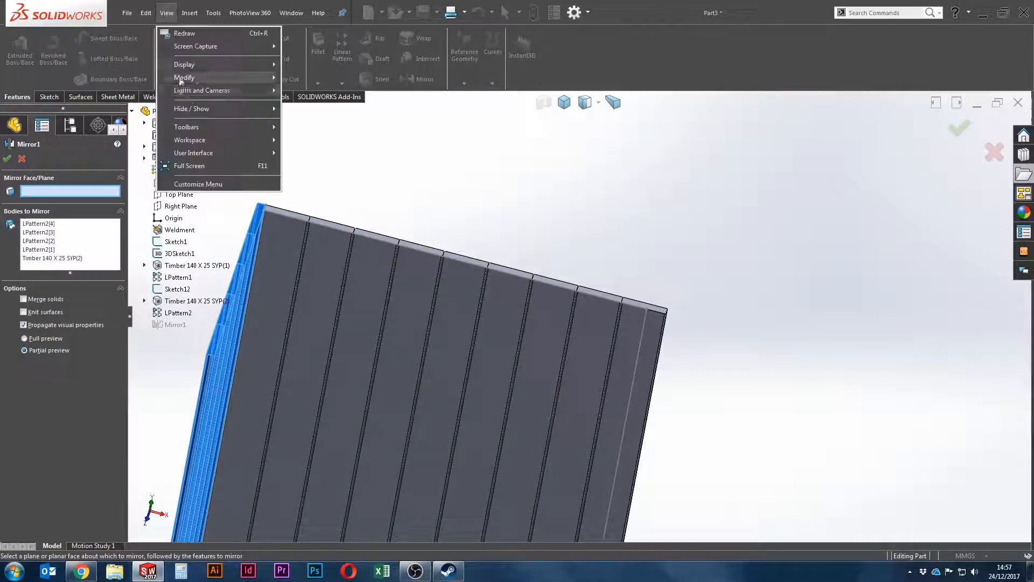
pyautogui.moveTo(226, 63)
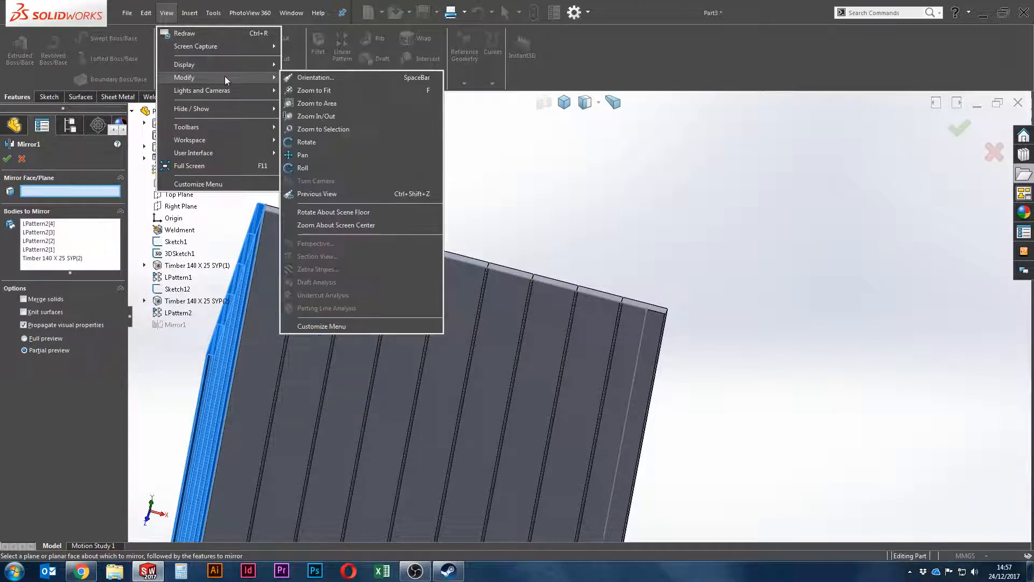
pyautogui.moveTo(226, 108)
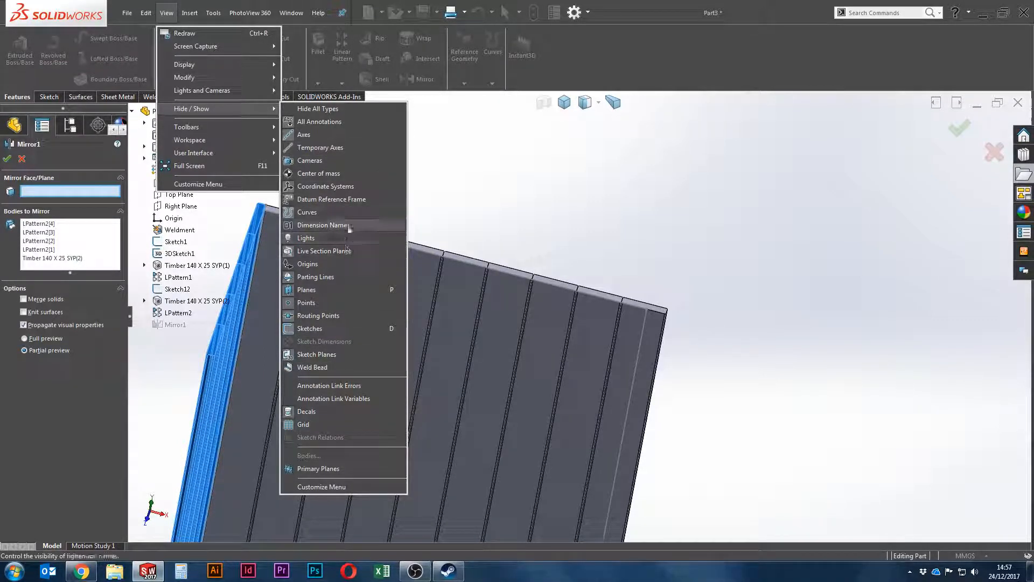
pyautogui.moveTo(232, 128)
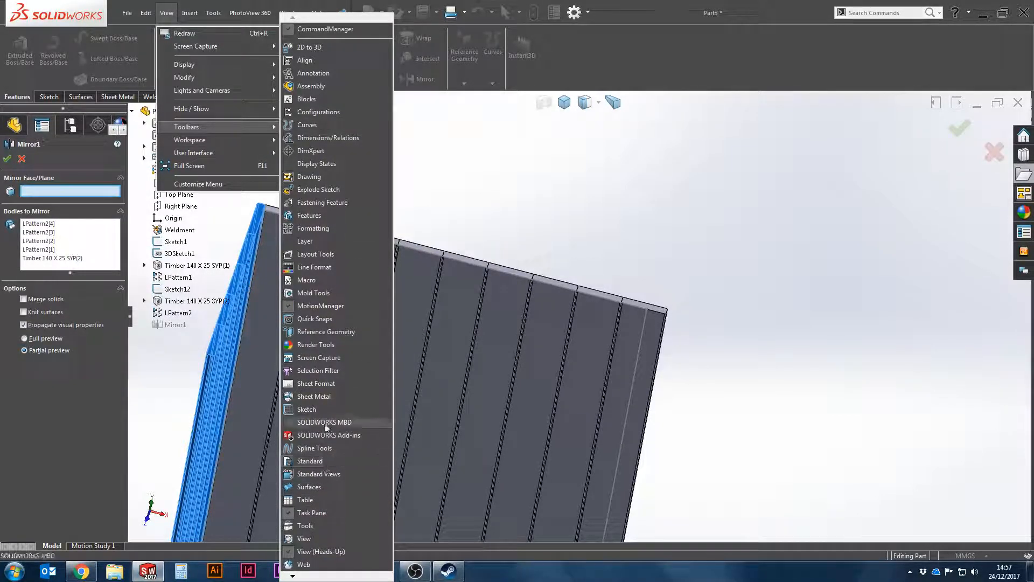
pyautogui.click(325, 371)
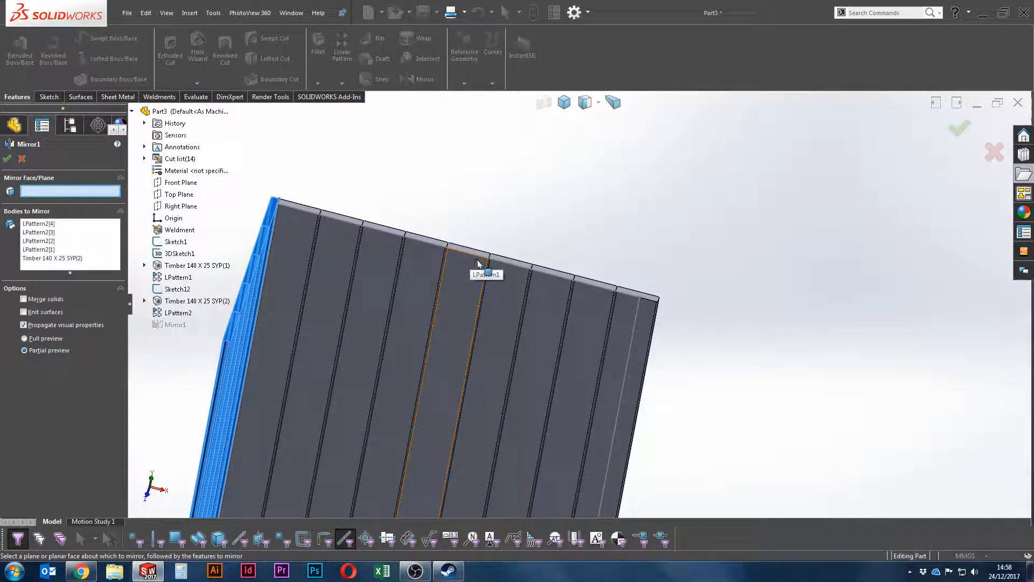
pyautogui.press('Escape')
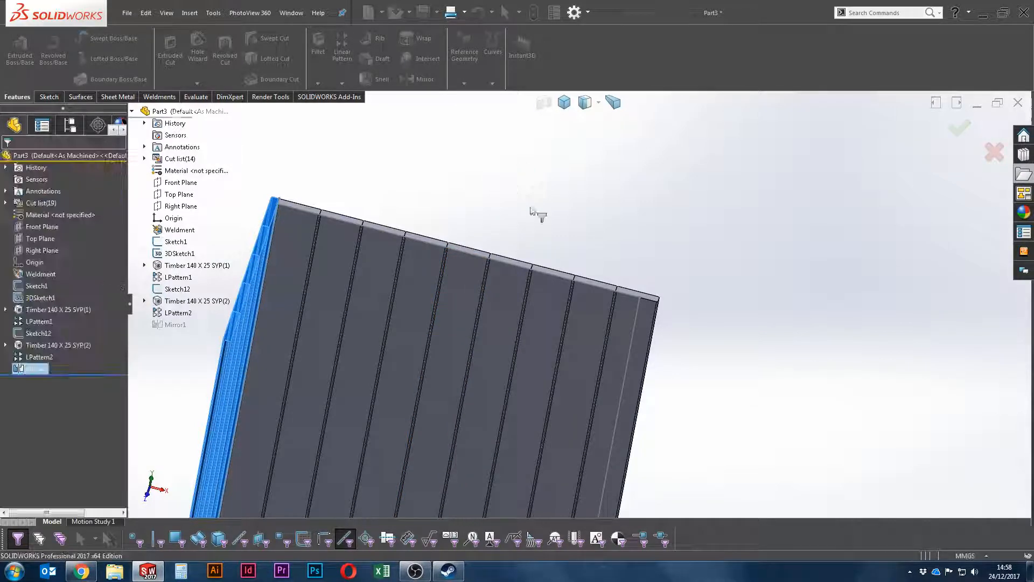
# Step: Create a reference plane through the midpoint of the middle back-wall plank's top edge, perpendicular to the neighbouring plank's top edge
pyautogui.moveTo(530, 208); pyautogui.dragTo(511, 191, button='middle')
pyautogui.click(464, 81)
pyautogui.click(482, 100)
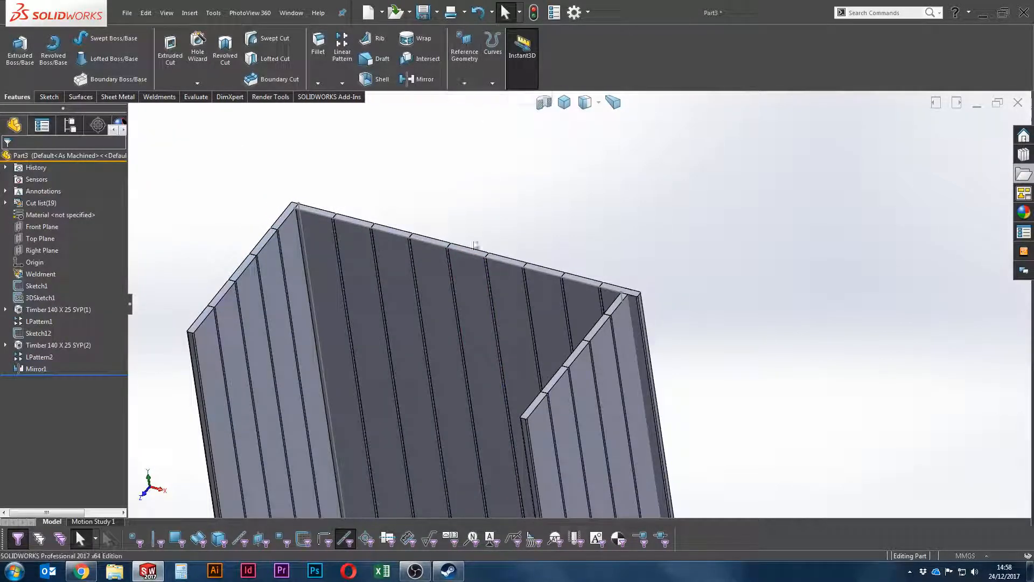
pyautogui.click(467, 254)
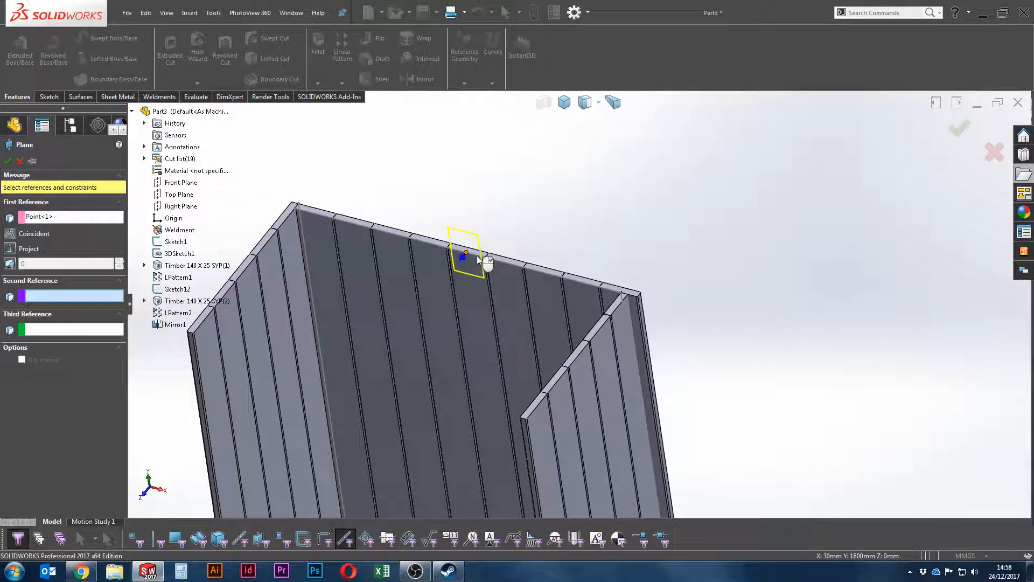
pyautogui.scroll(-3, 415, 297)
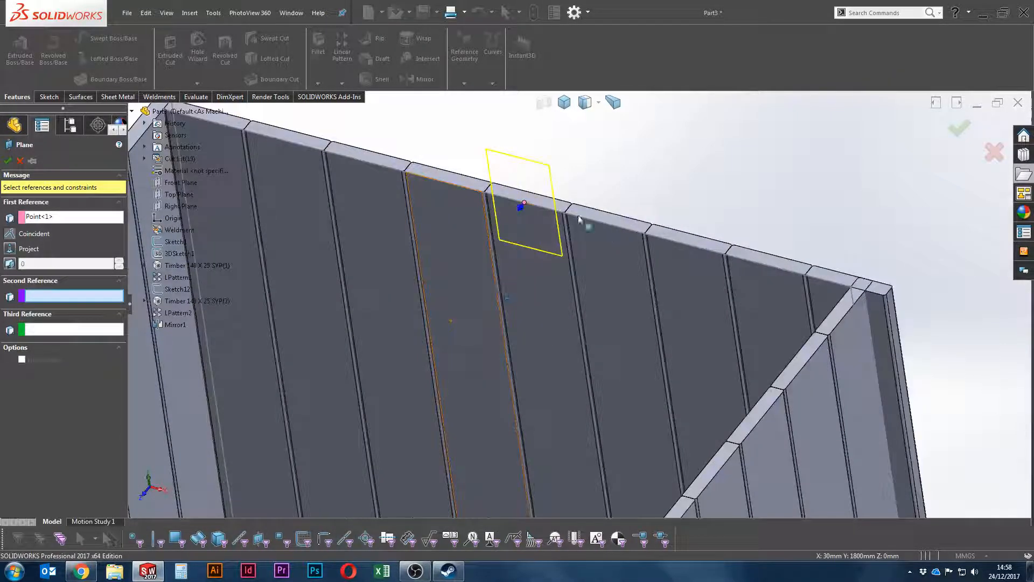
pyautogui.click(579, 216)
pyautogui.press('Return')
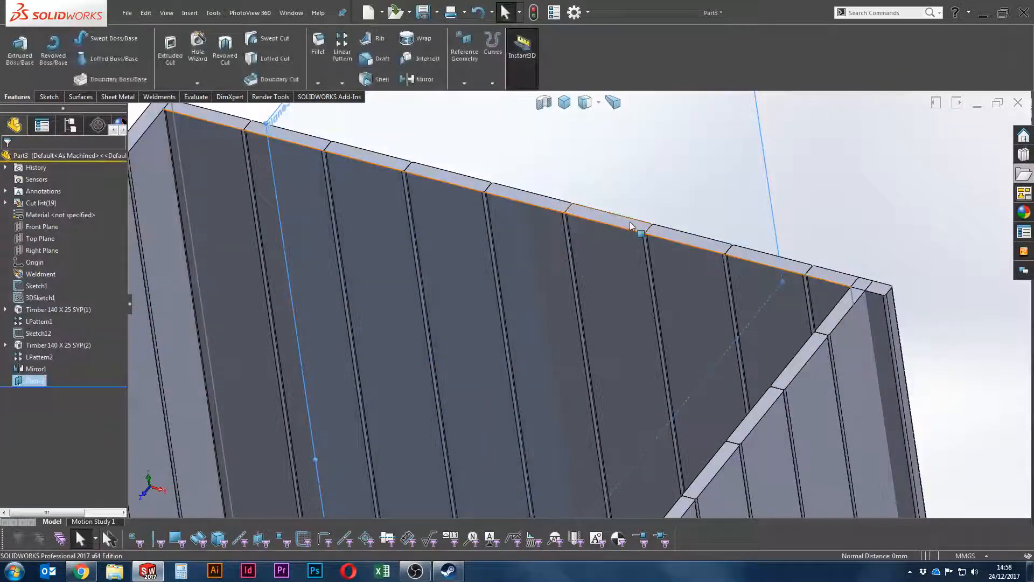
pyautogui.scroll(5, 572, 198)
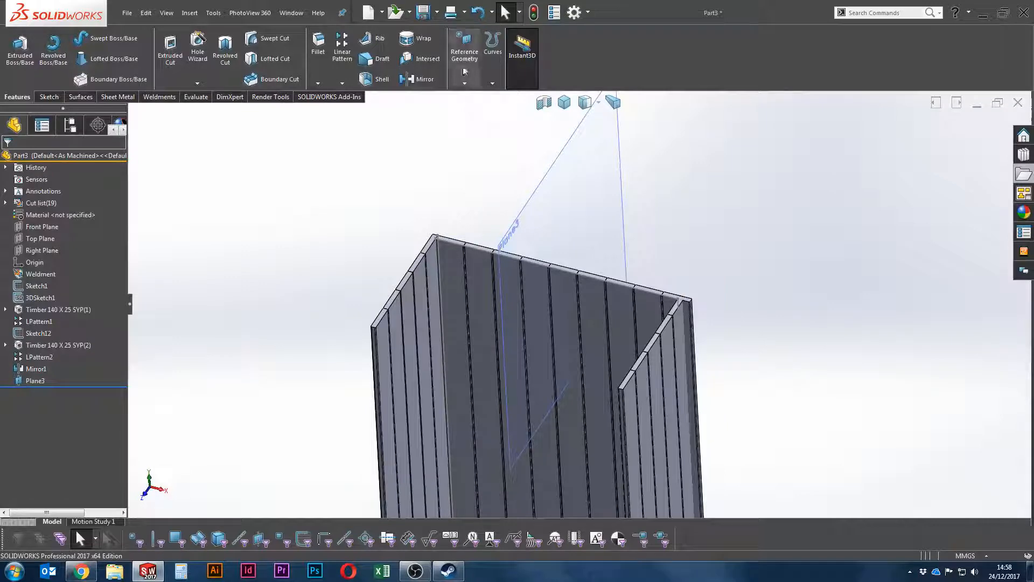
# Step: Mirror the five original side plank bodies about the new reference plane
pyautogui.click(424, 79)
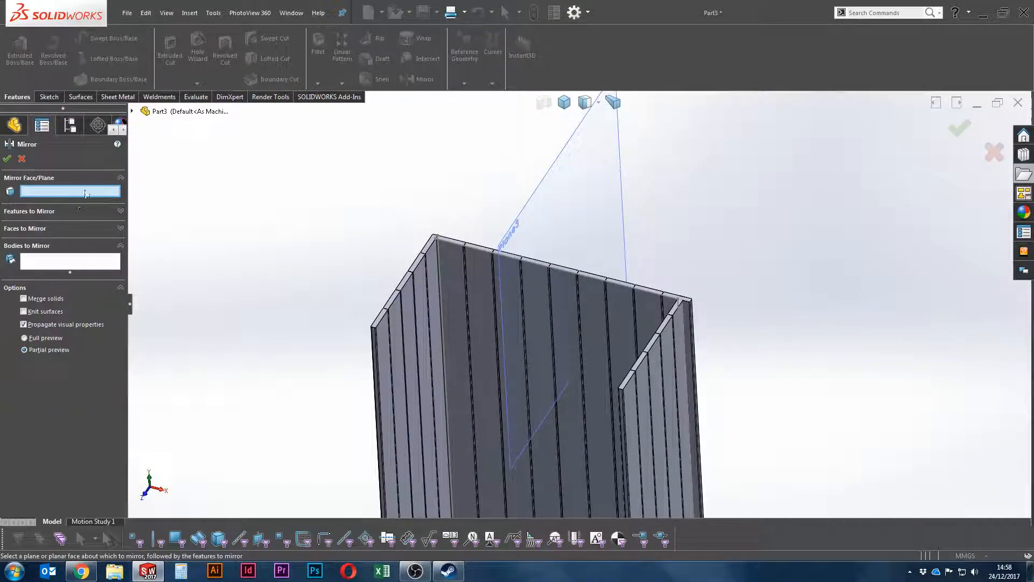
pyautogui.click(132, 111)
pyautogui.click(174, 336)
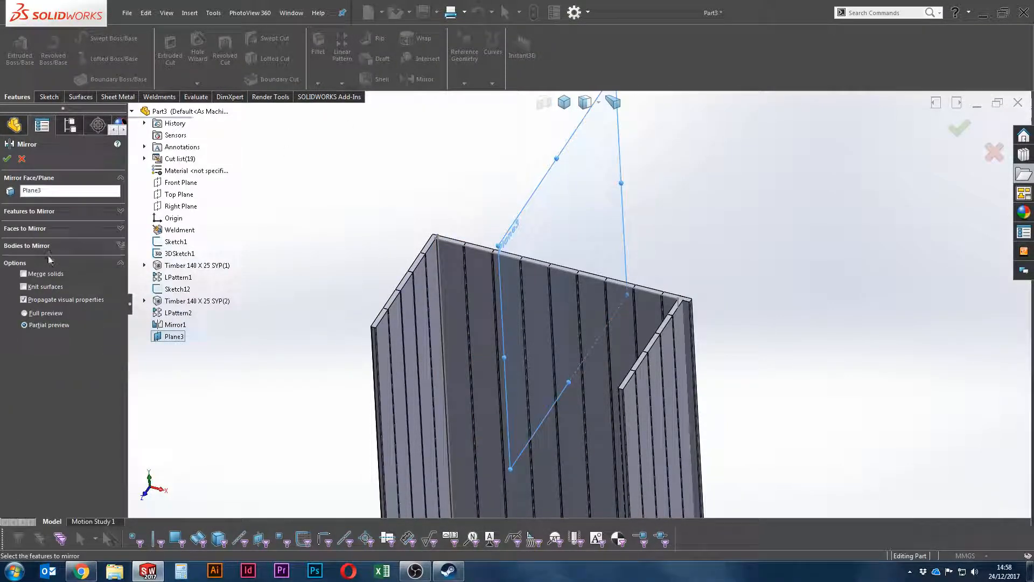
pyautogui.click(63, 245)
pyautogui.click(381, 340)
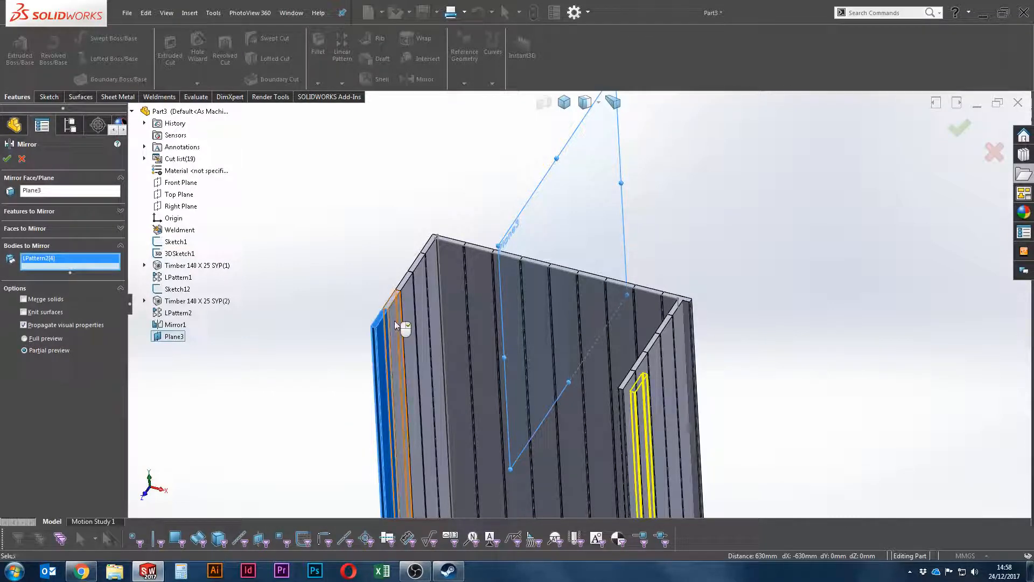
pyautogui.click(396, 319)
pyautogui.click(410, 297)
pyautogui.click(430, 271)
pyautogui.click(432, 257)
pyautogui.click(421, 261)
pyautogui.rightClick(425, 251)
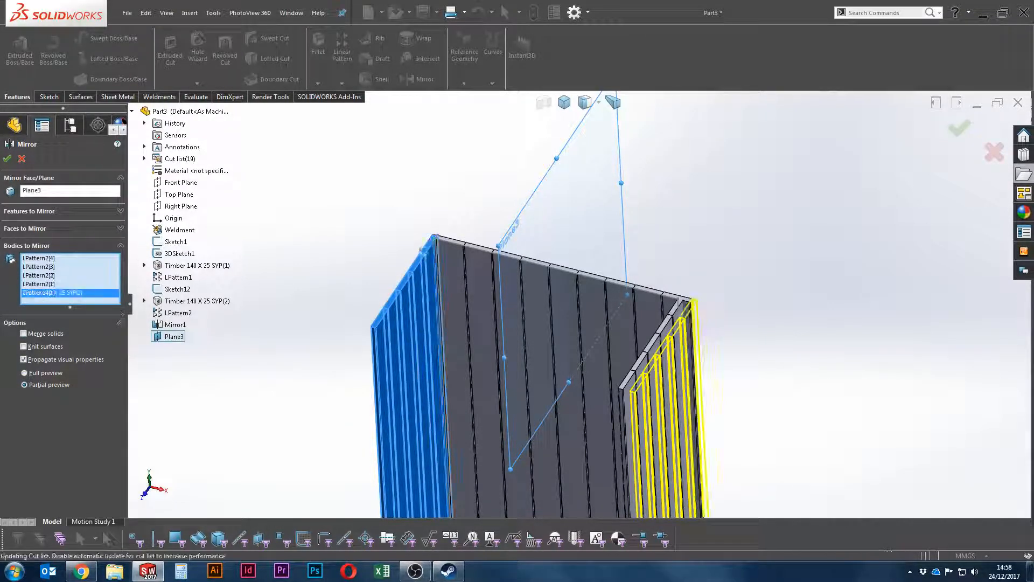
# Step: Delete the earlier mirror feature based on the Right Plane
pyautogui.rightClick(30, 371)
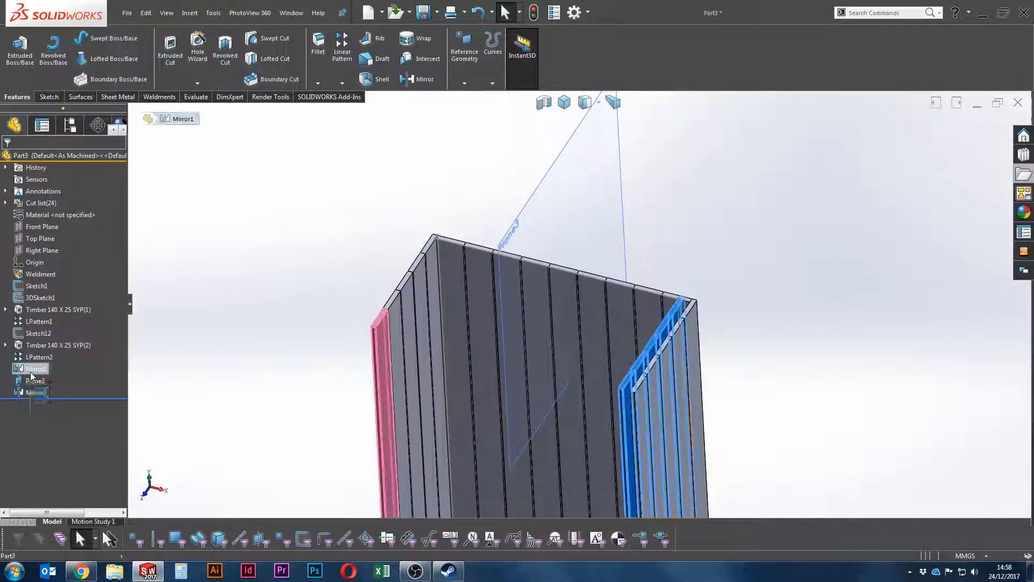
pyautogui.click(67, 400)
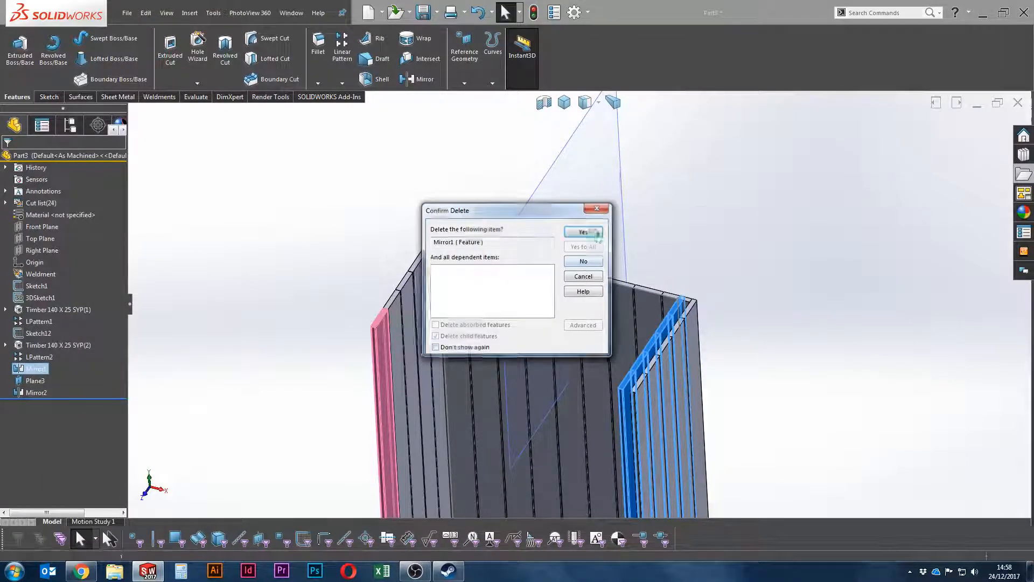
pyautogui.click(595, 233)
# Step: Start a sketch on the mirrored corner plank's top face and convert its short outer end edge into a sketch line
pyautogui.moveTo(602, 299); pyautogui.dragTo(571, 302, button='middle')
pyautogui.scroll(-5, 561, 286)
pyautogui.scroll(5, 561, 285)
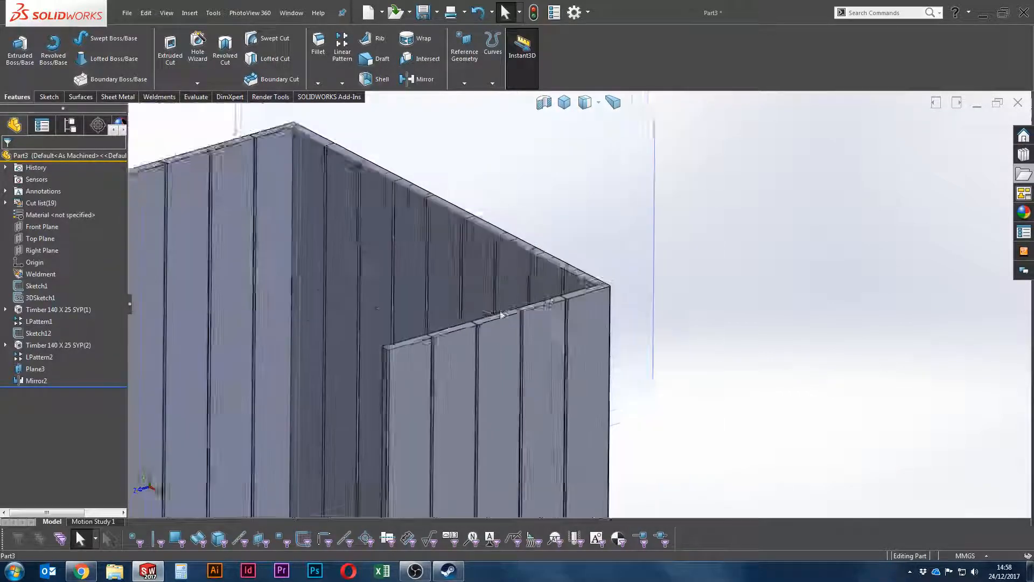
pyautogui.scroll(-3, 579, 277)
pyautogui.scroll(-4, 579, 276)
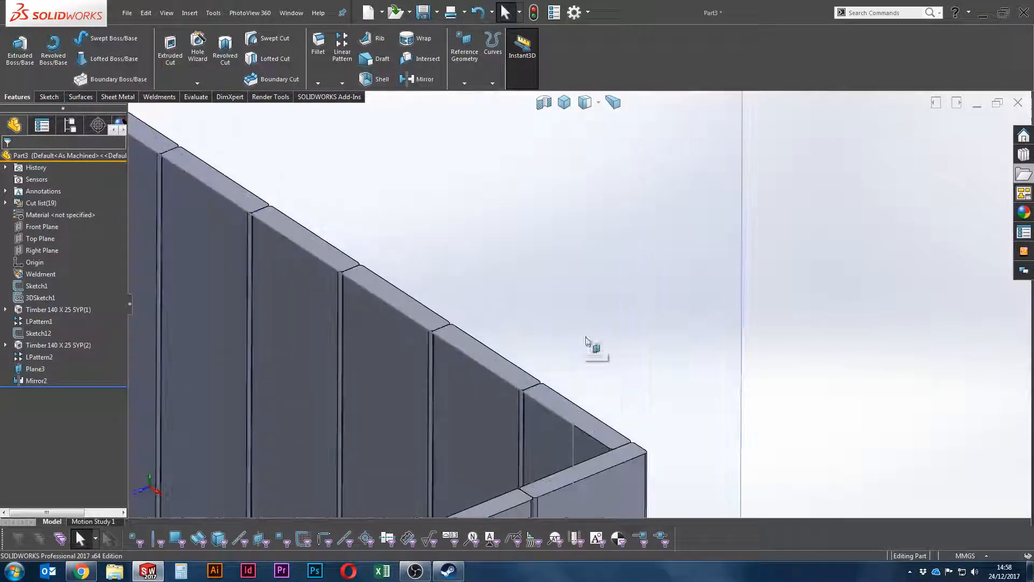
pyautogui.scroll(2, 636, 412)
pyautogui.click(598, 384)
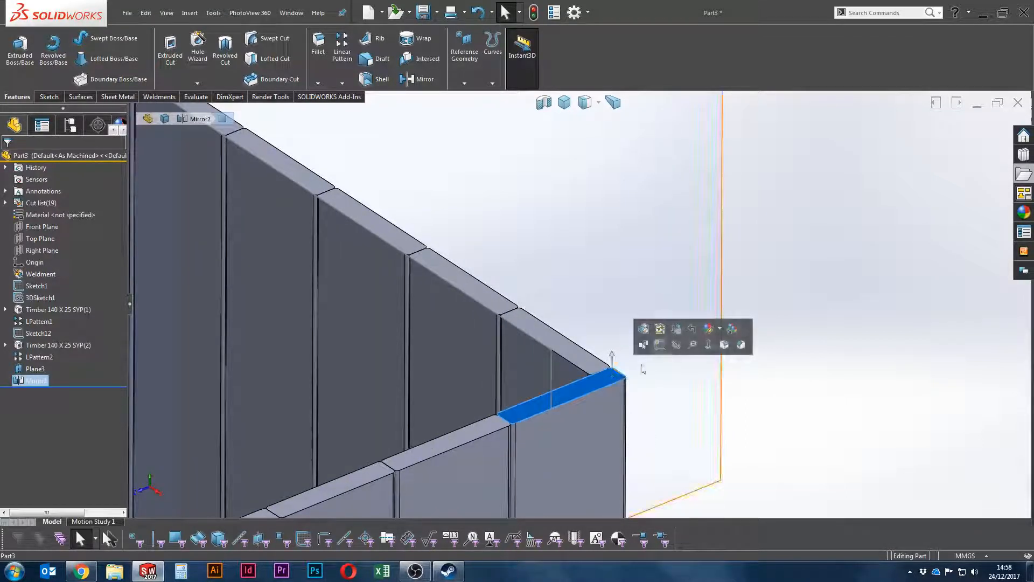
pyautogui.click(659, 345)
pyautogui.scroll(-5, 628, 334)
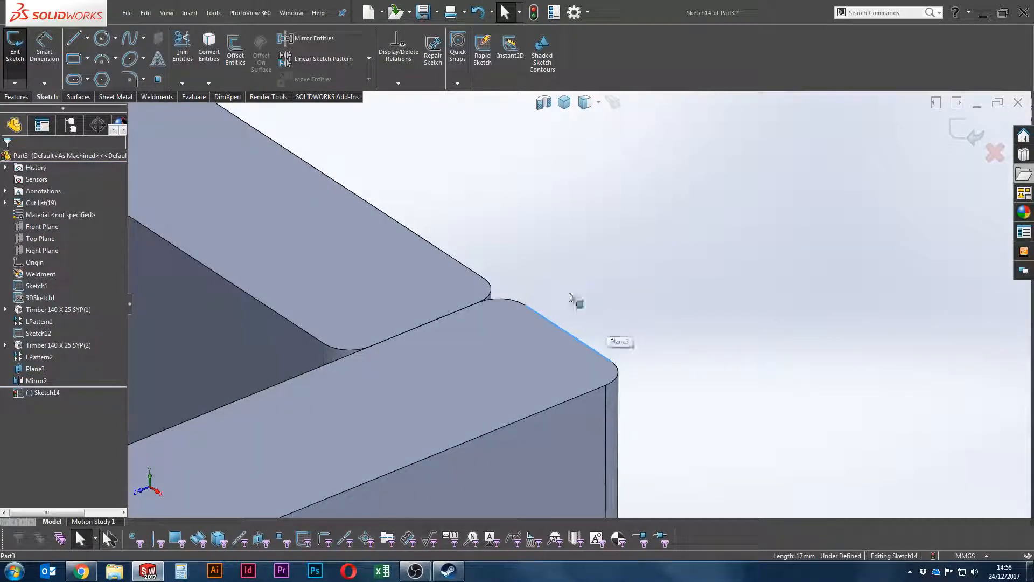
pyautogui.click(209, 49)
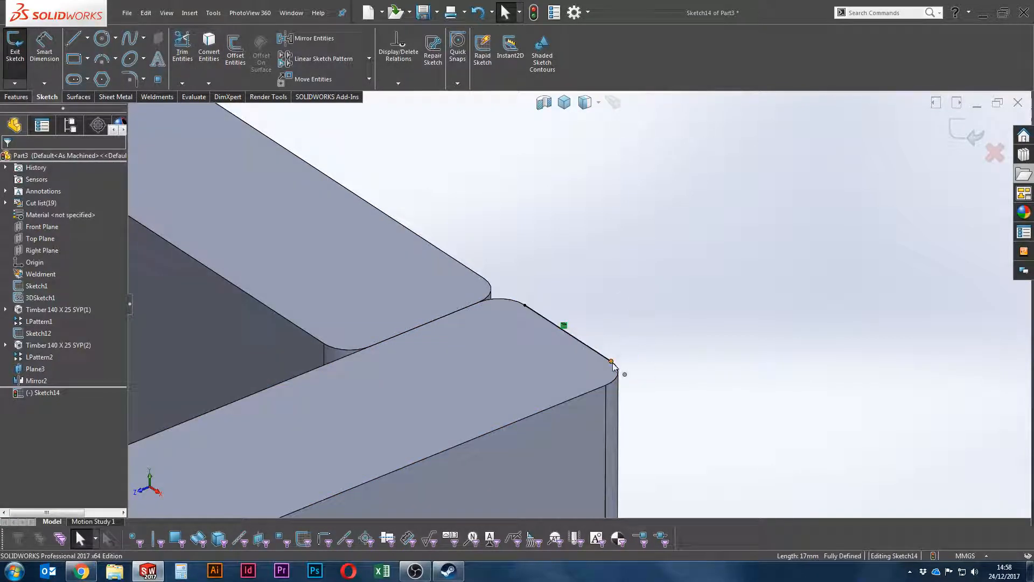
# Step: Extend the converted line's outer end beyond the corner plank and make its endpoint coincident with that plank's long outer top edge
pyautogui.moveTo(612, 362); pyautogui.dragTo(671, 401)
pyautogui.click(672, 402)
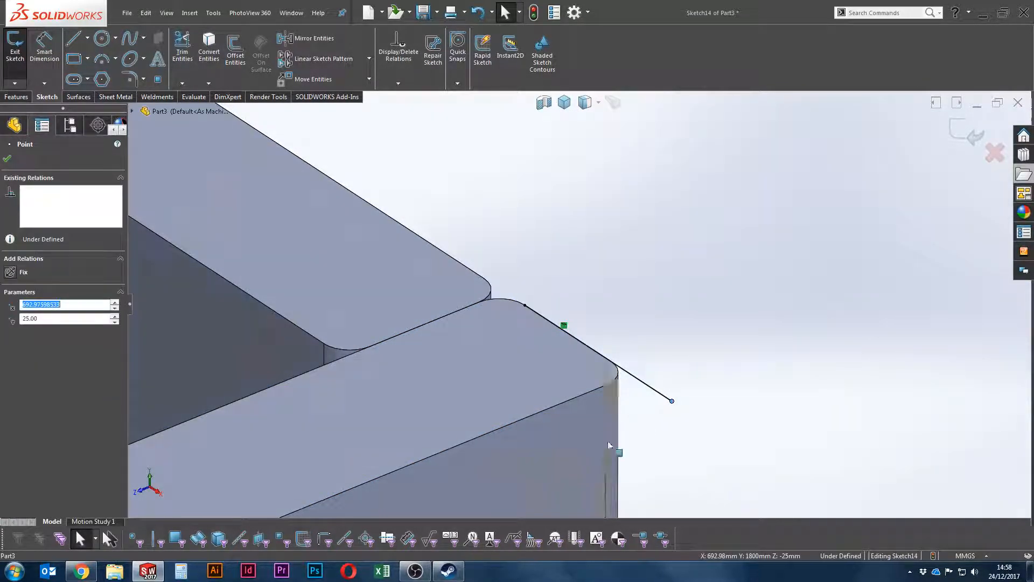
pyautogui.keyDown('ctrl'); pyautogui.click(568, 427); pyautogui.keyUp('ctrl')
pyautogui.click(651, 217)
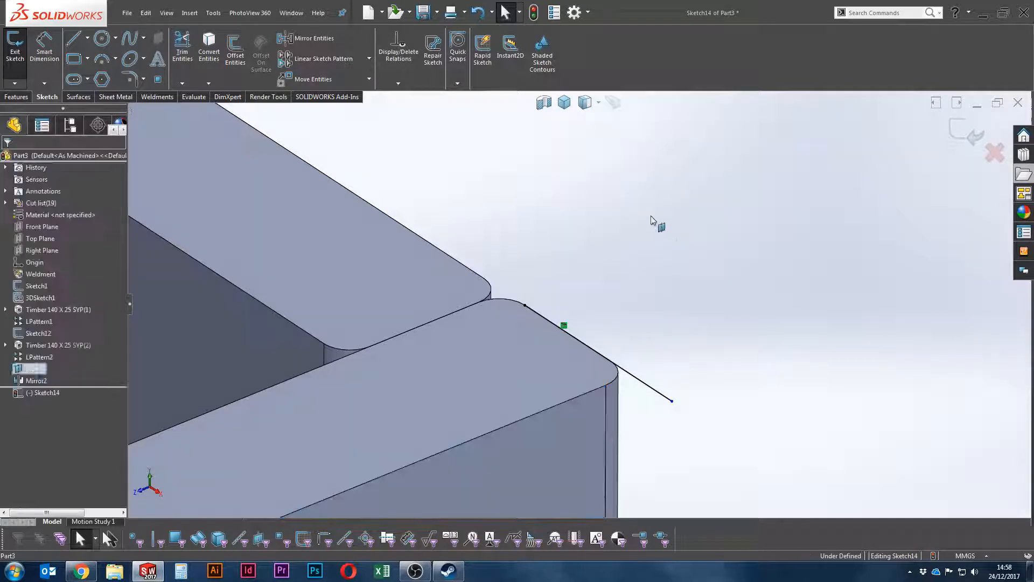
pyautogui.click(672, 401)
pyautogui.keyDown('ctrl'); pyautogui.click(579, 406); pyautogui.keyUp('ctrl')
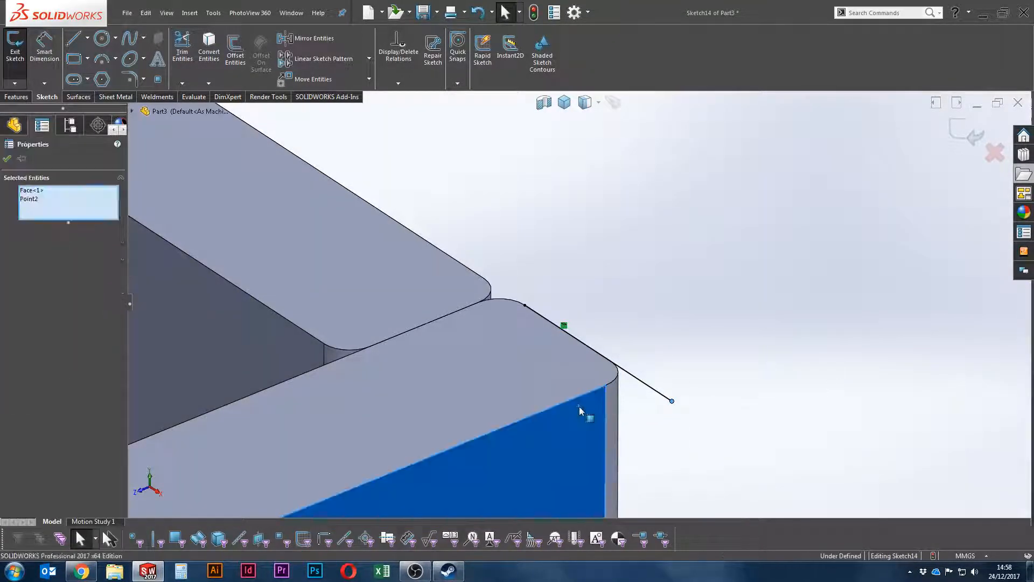
pyautogui.click(680, 415)
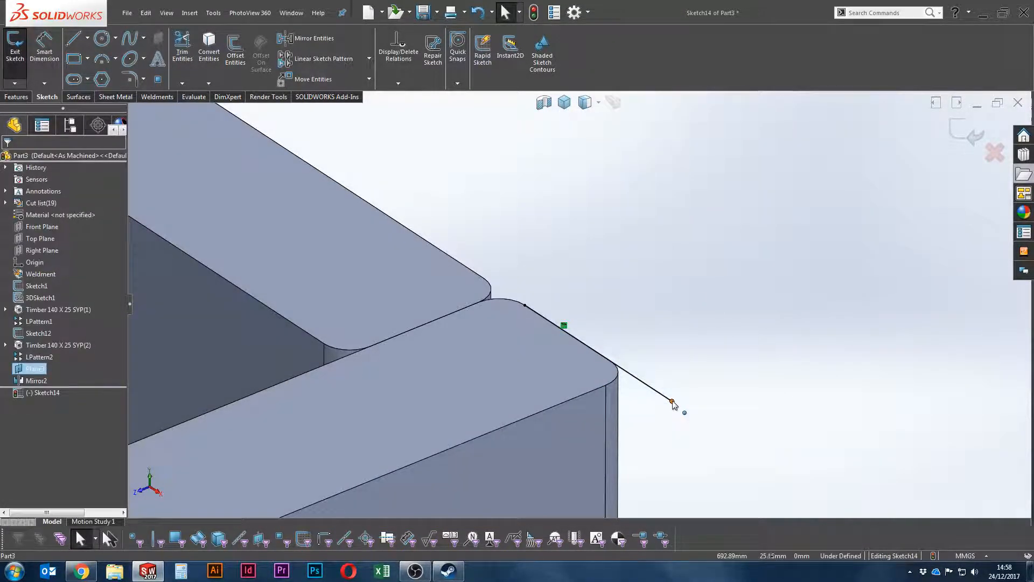
pyautogui.click(673, 402)
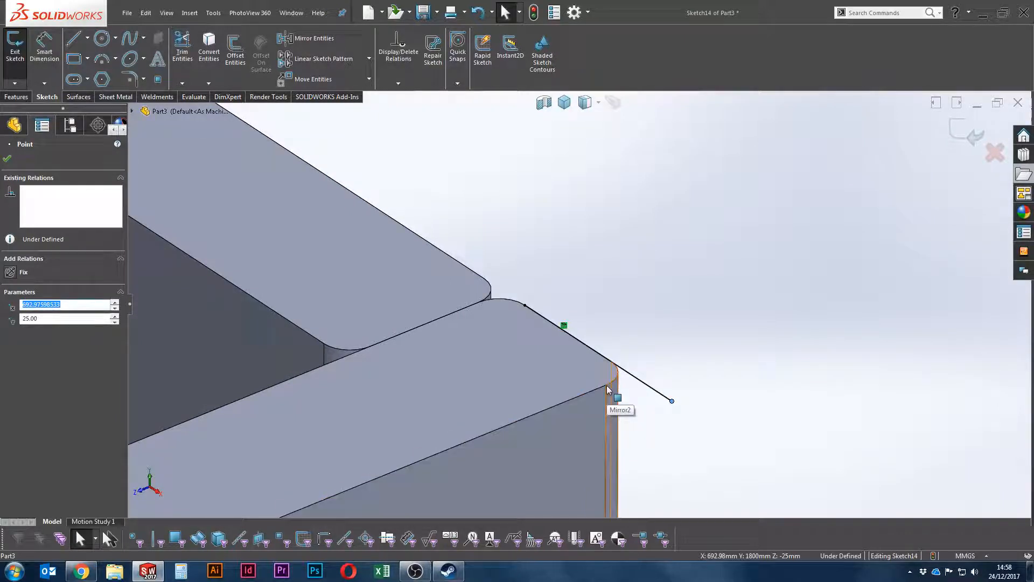
pyautogui.keyDown('ctrl'); pyautogui.click(602, 394); pyautogui.keyUp('ctrl')
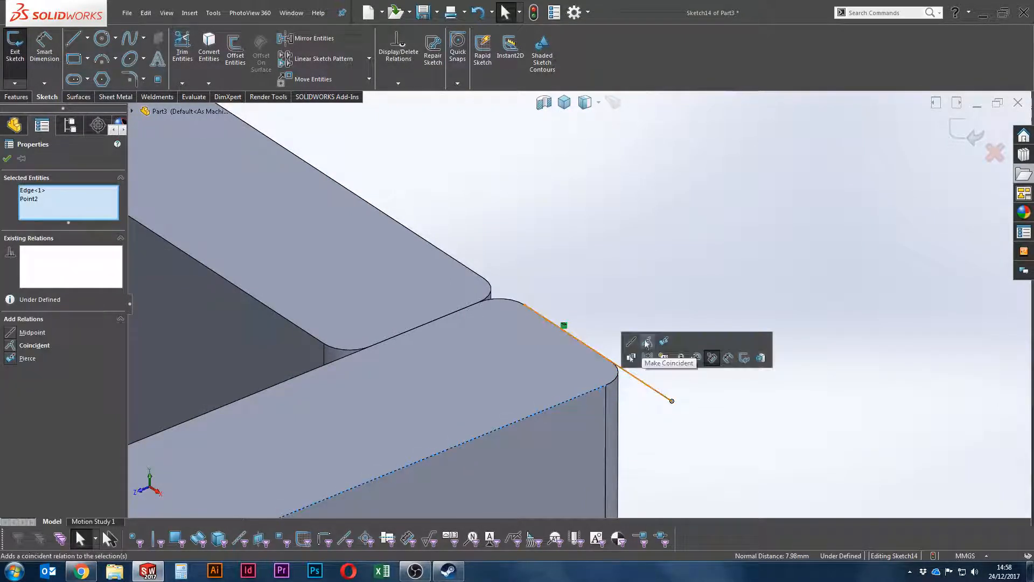
pyautogui.click(648, 342)
# Step: Stretch the line's other end along the back wall's top until it passes the opposite corner
pyautogui.moveTo(525, 305); pyautogui.dragTo(354, 195)
pyautogui.scroll(8, 356, 196)
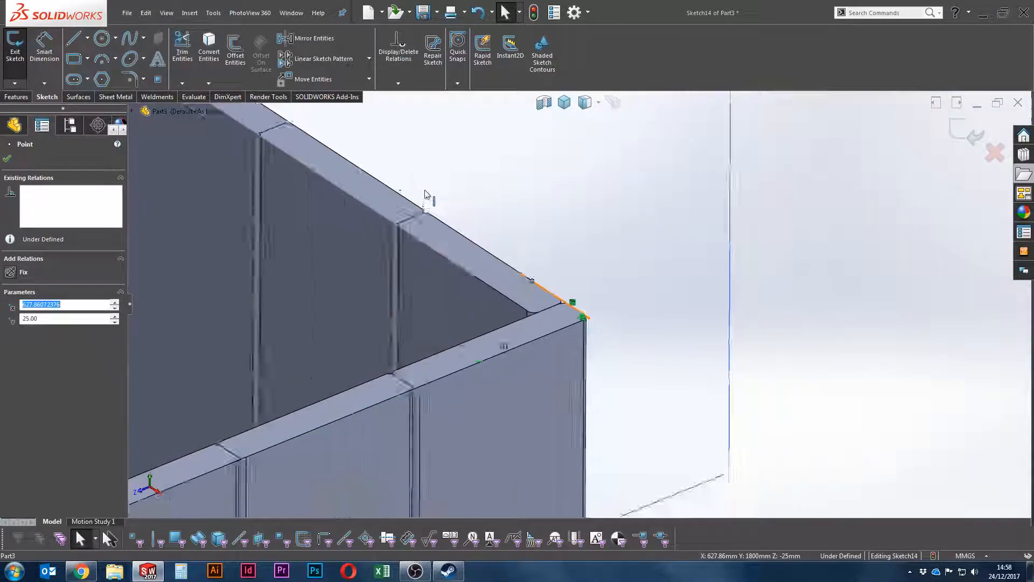
pyautogui.moveTo(429, 198); pyautogui.dragTo(818, 183, button='middle')
pyautogui.moveTo(636, 188); pyautogui.dragTo(633, 232, button='middle')
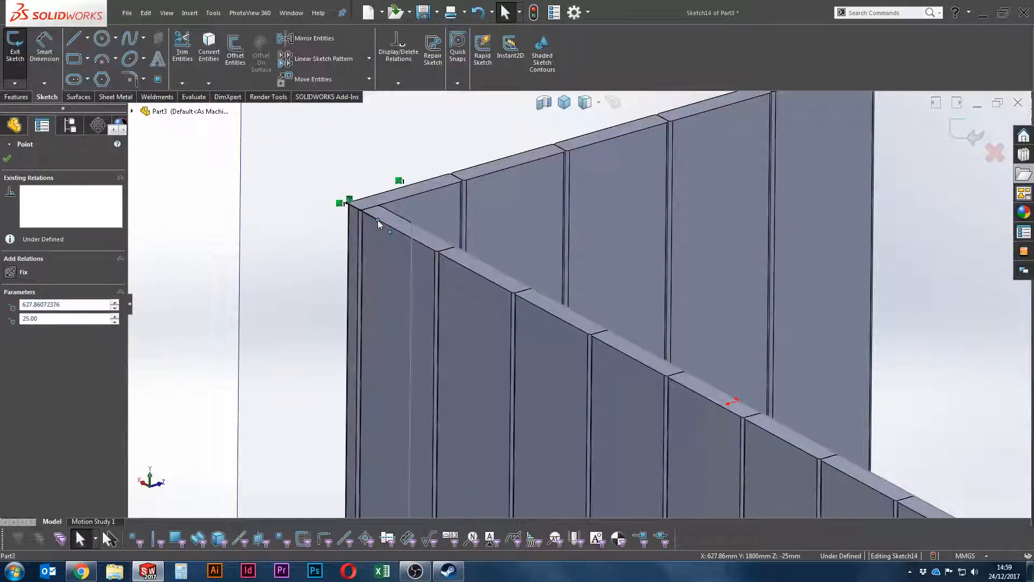
pyautogui.moveTo(363, 211); pyautogui.dragTo(699, 381)
pyautogui.moveTo(867, 457); pyautogui.dragTo(901, 465)
pyautogui.scroll(5, 905, 439)
pyautogui.scroll(-5, 851, 443)
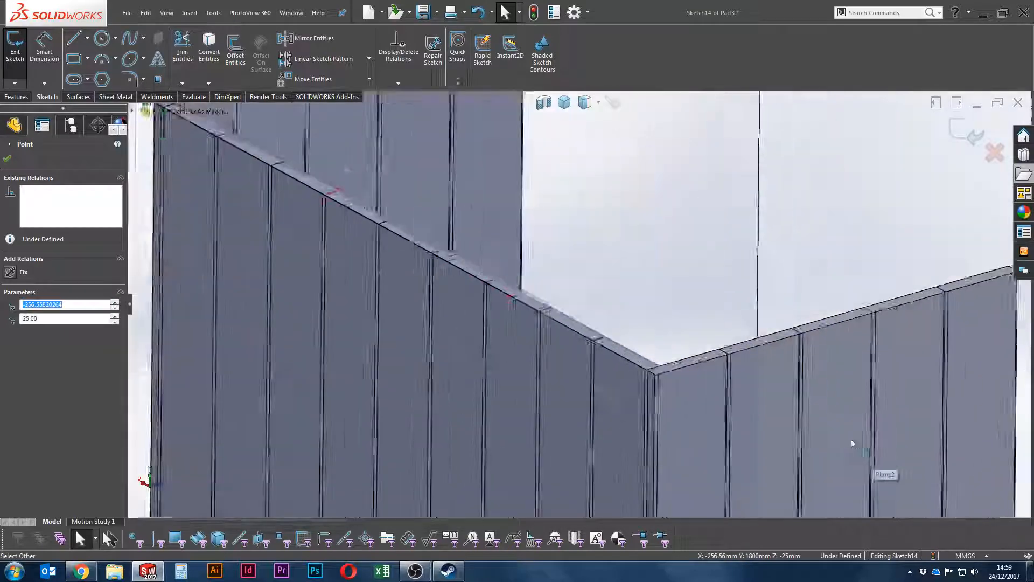
pyautogui.scroll(1, 851, 443)
pyautogui.moveTo(429, 264); pyautogui.dragTo(479, 291)
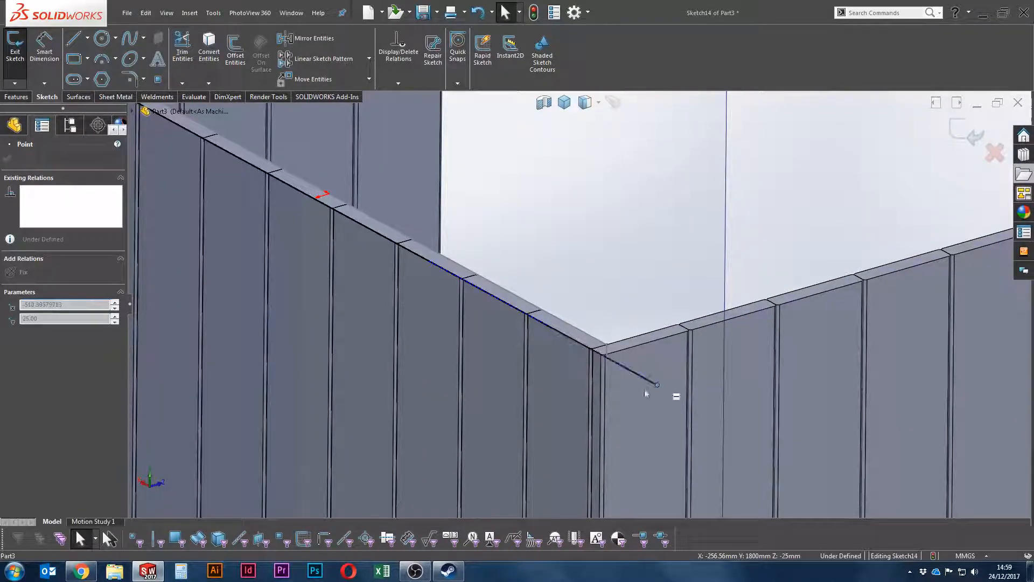
pyautogui.moveTo(647, 393)
pyautogui.mouseDown()
pyautogui.moveTo(670, 242)
pyautogui.moveTo(716, 330)
pyautogui.moveTo(658, 384)
pyautogui.mouseUp()
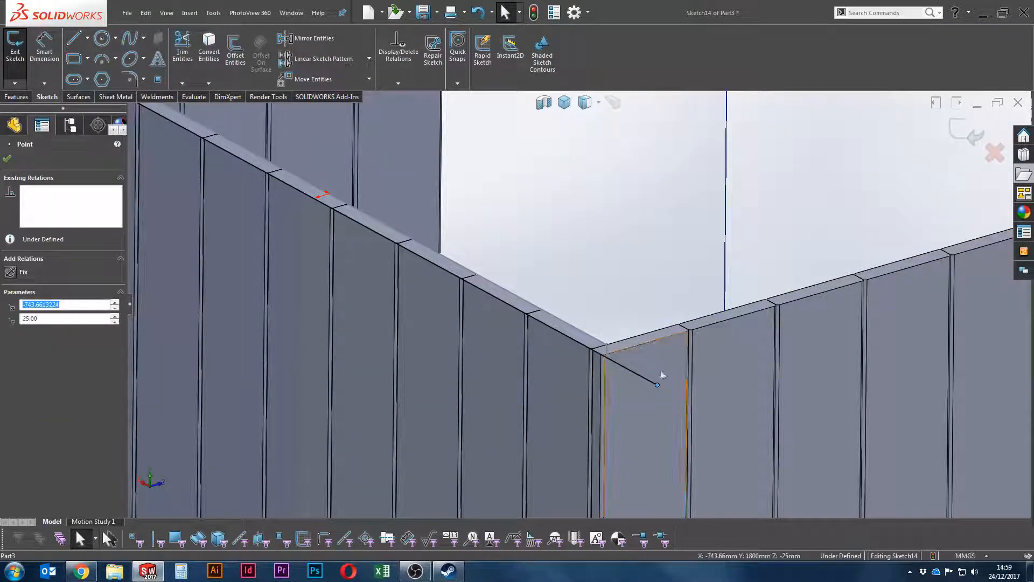
# Step: Make the stretched endpoint coincident with the outer top edge of the side plank at the opposite corner
pyautogui.click(662, 376)
pyautogui.click(785, 249)
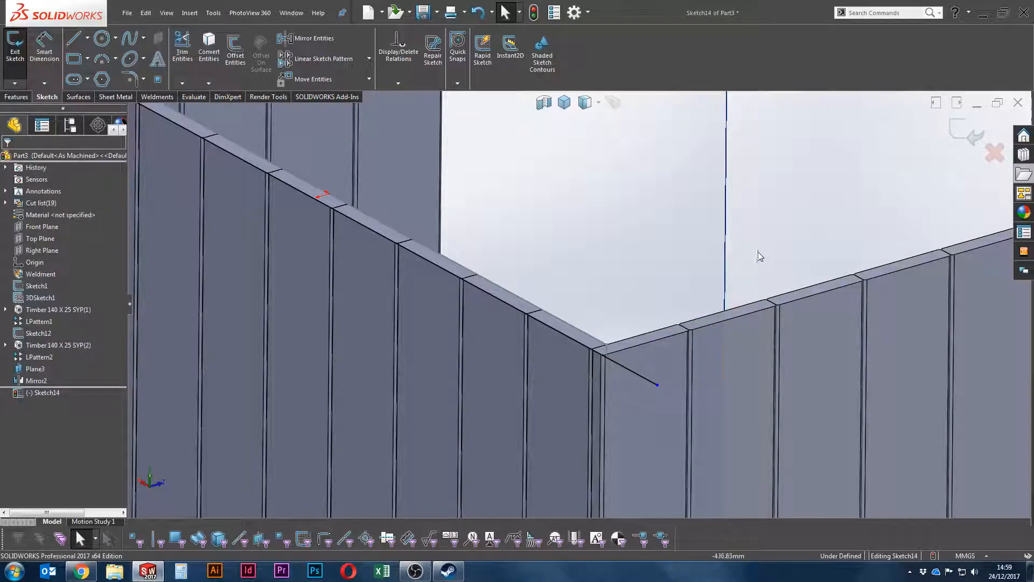
pyautogui.click(658, 385)
pyautogui.click(662, 362)
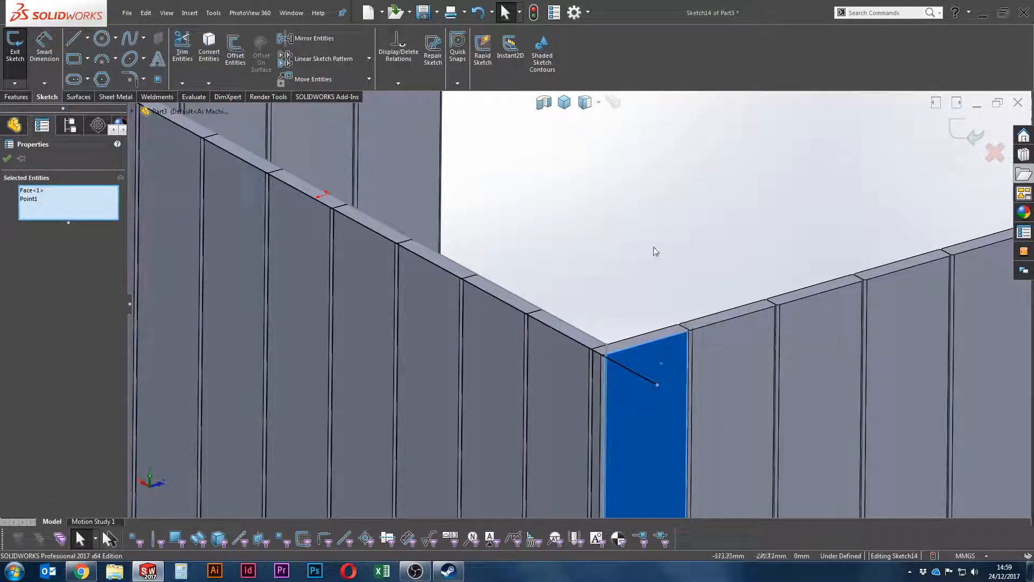
pyautogui.click(654, 247)
pyautogui.click(657, 385)
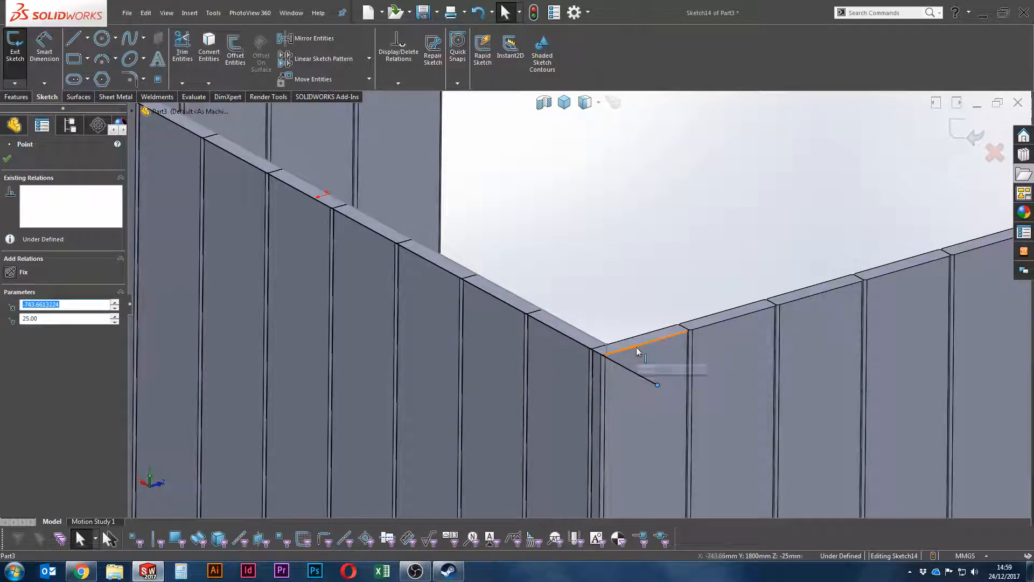
pyautogui.keyDown('ctrl'); pyautogui.click(661, 331); pyautogui.keyUp('ctrl')
pyautogui.click(683, 299)
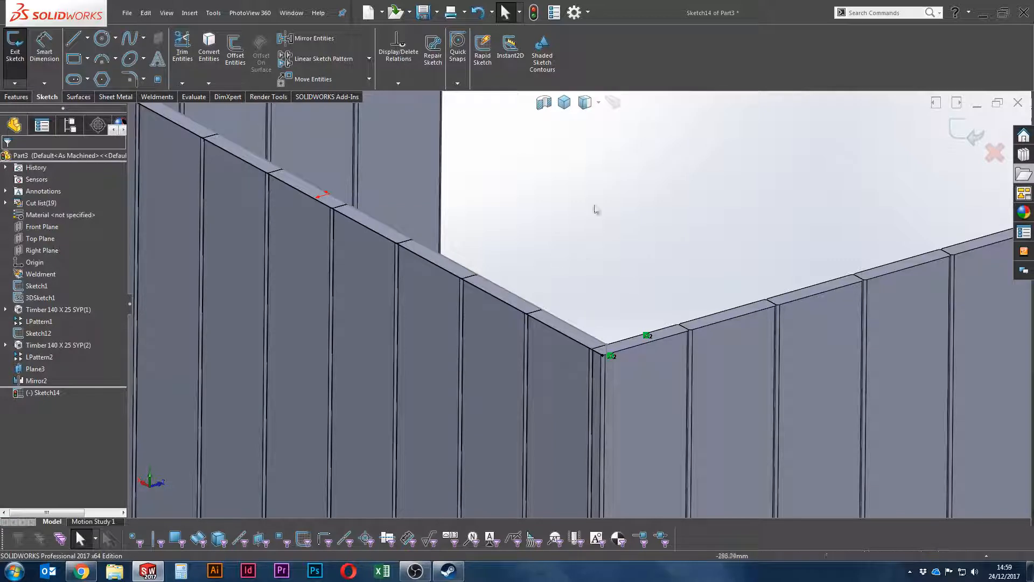
# Step: Finish the sketch and create a GENERAL TIMBER 140 x 25 SYP structural member along its line, locating the profile by its lower outer corner
pyautogui.click(156, 96)
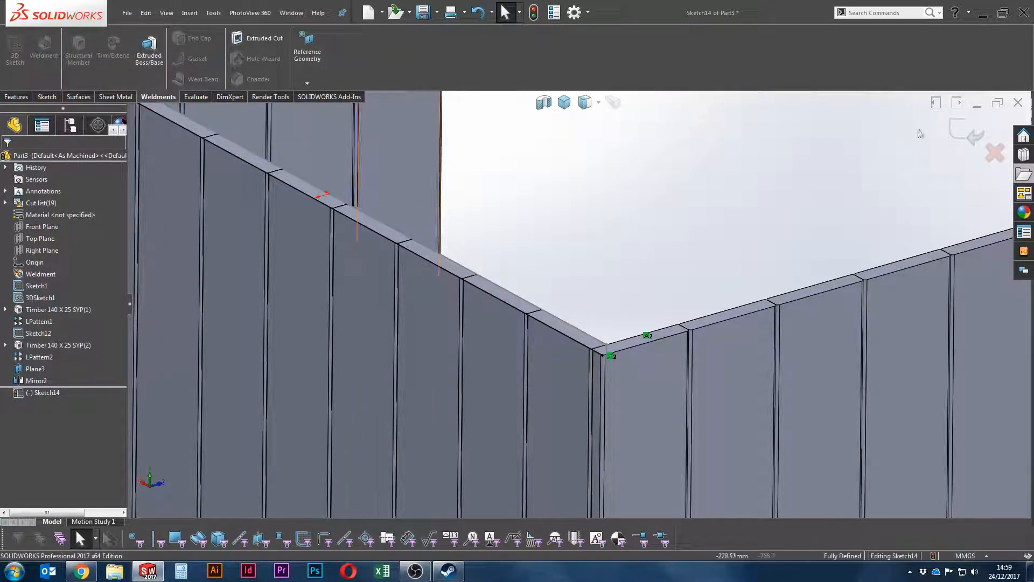
pyautogui.click(966, 132)
pyautogui.click(79, 54)
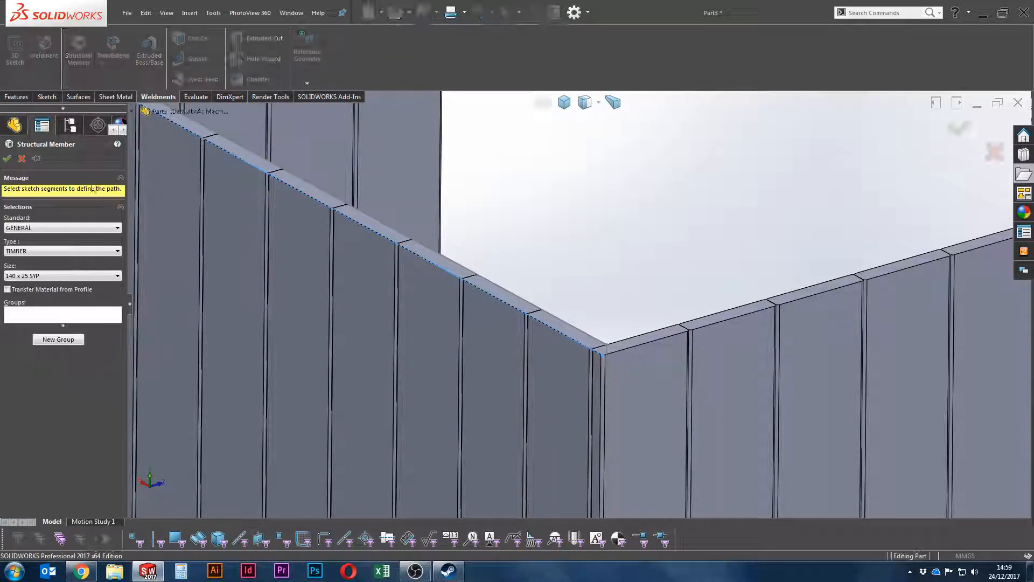
pyautogui.click(59, 339)
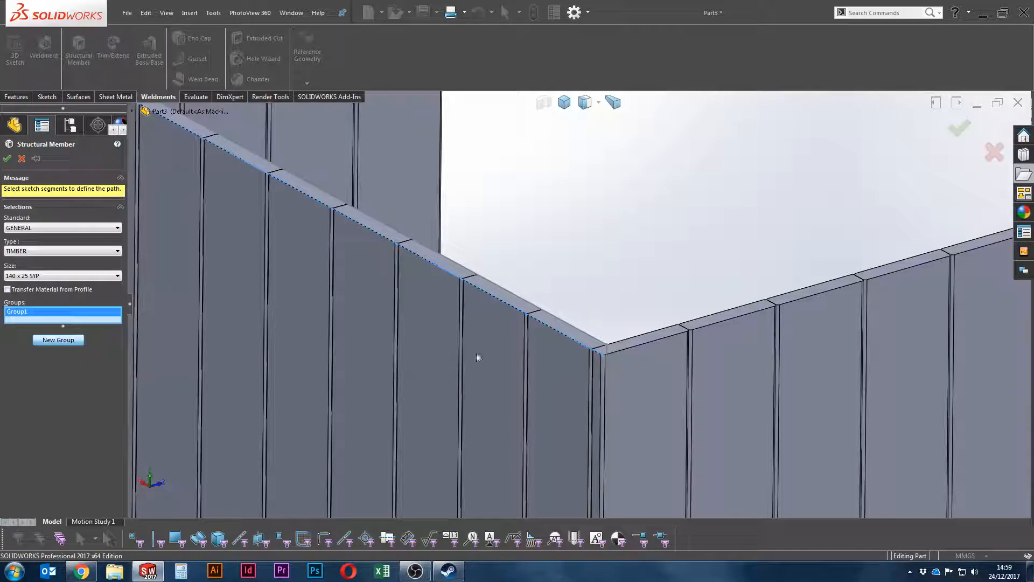
pyautogui.click(580, 347)
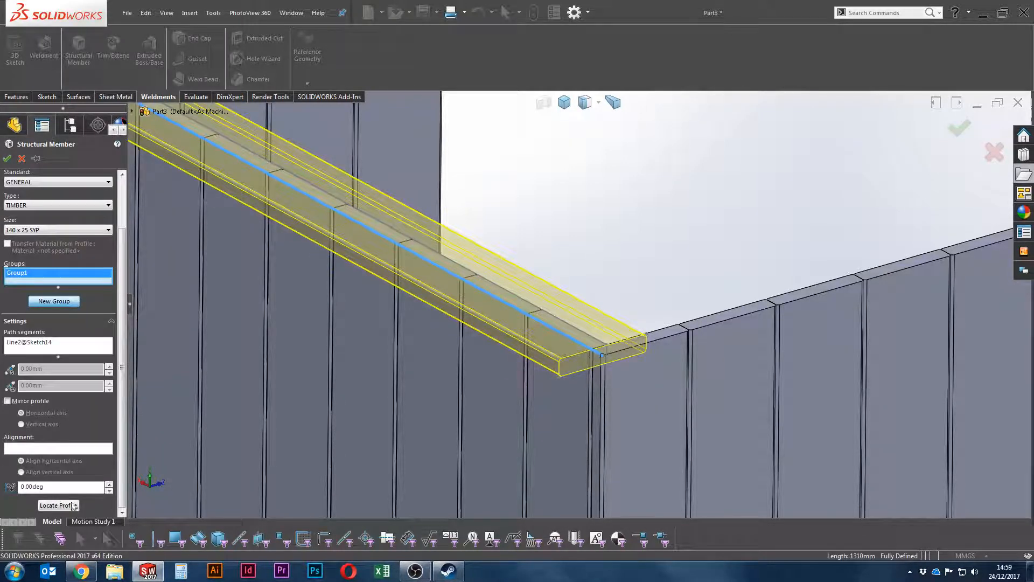
pyautogui.scroll(-6, 346, 423)
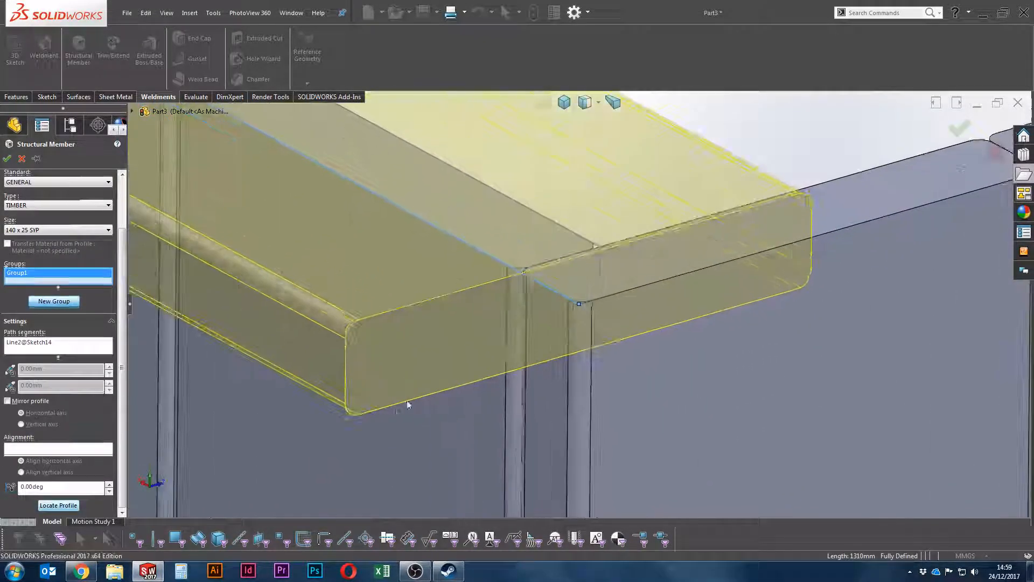
pyautogui.scroll(5, 579, 301)
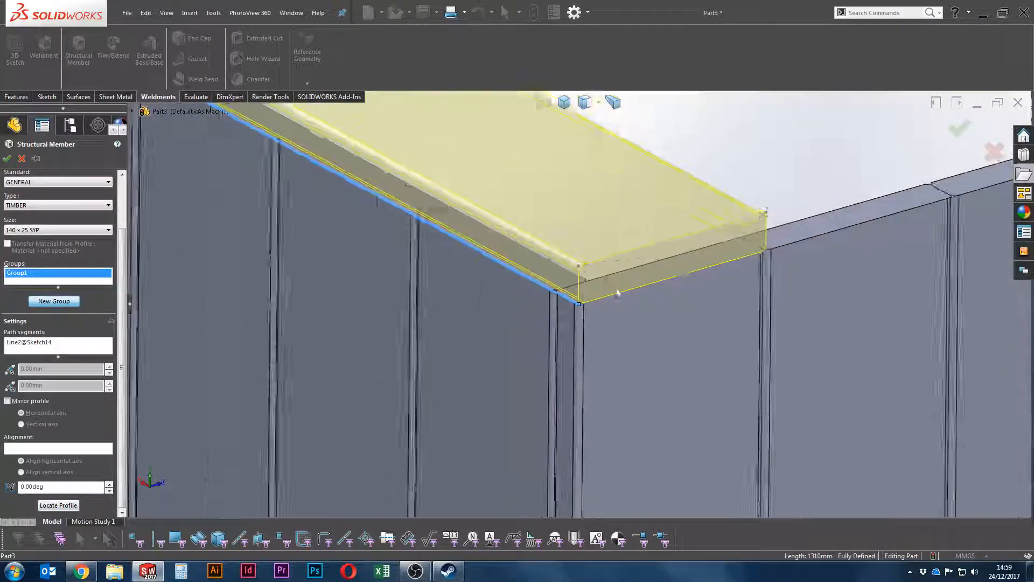
pyautogui.rightClick(696, 212)
pyautogui.click(716, 313)
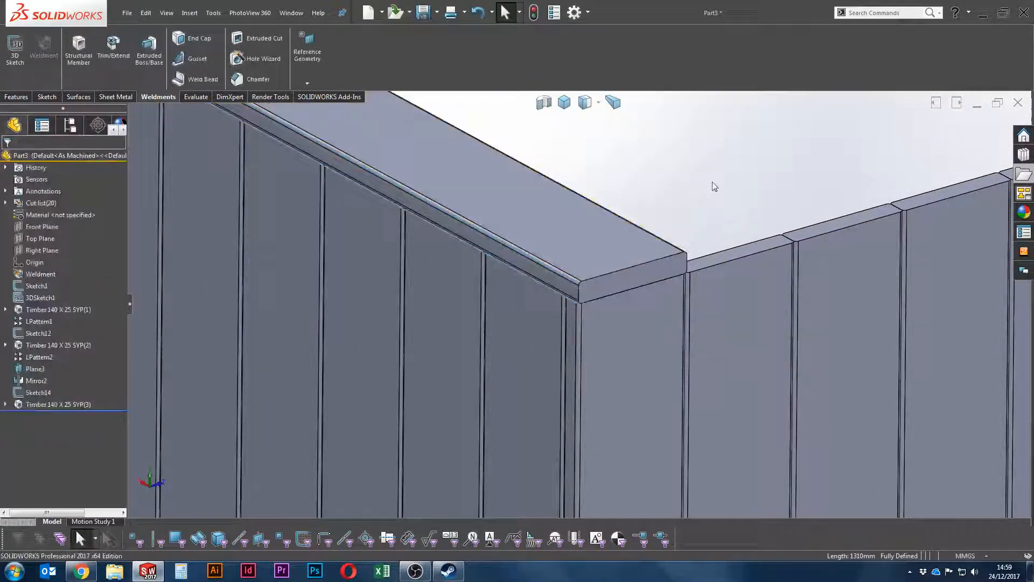
# Step: Linear-pattern the new top plank body along the side wall's top edge with 140 mm spacing and 5 instances
pyautogui.click(15, 97)
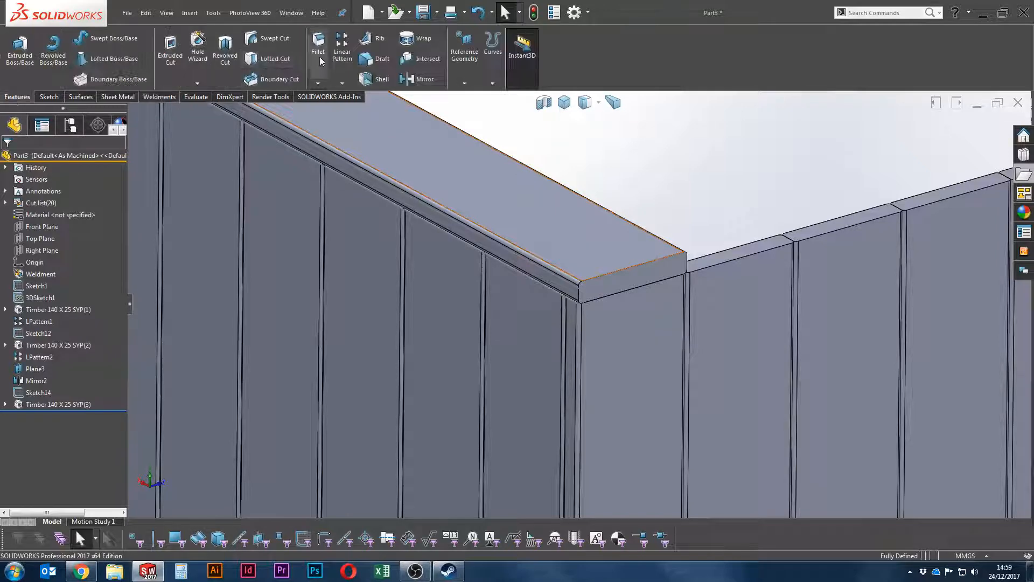
pyautogui.click(341, 49)
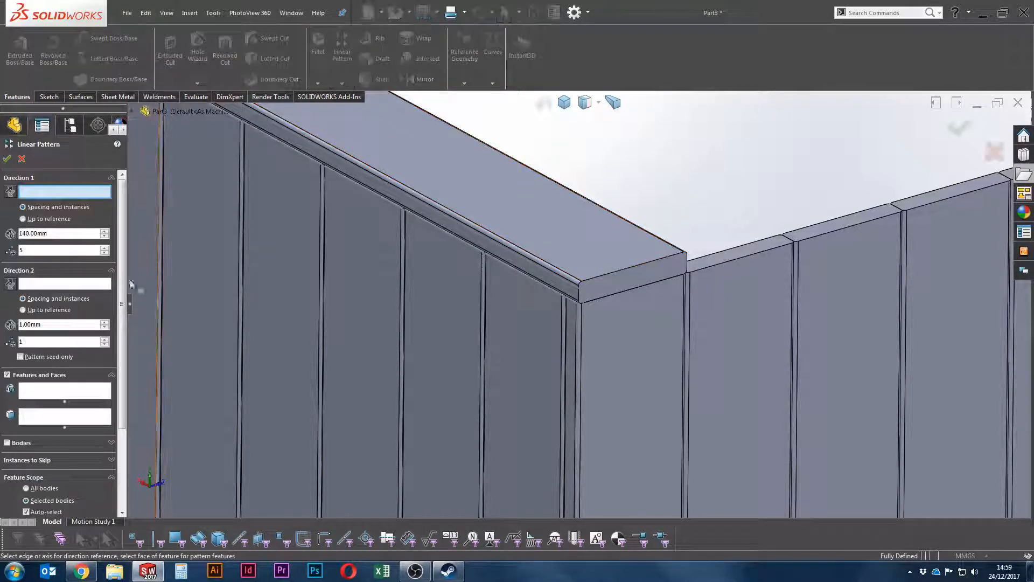
pyautogui.click(729, 262)
pyautogui.click(26, 442)
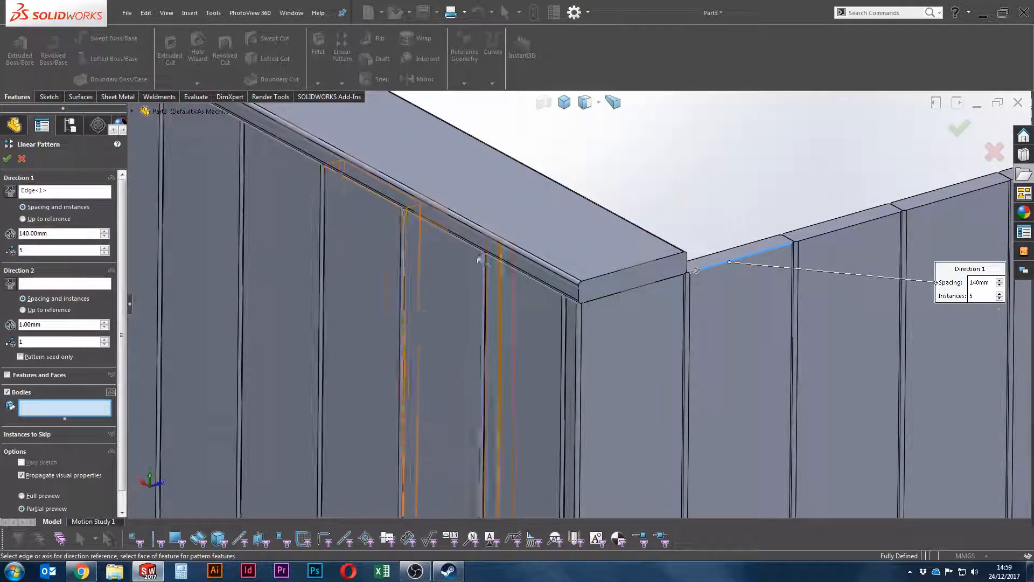
pyautogui.click(547, 210)
pyautogui.scroll(-3, 894, 227)
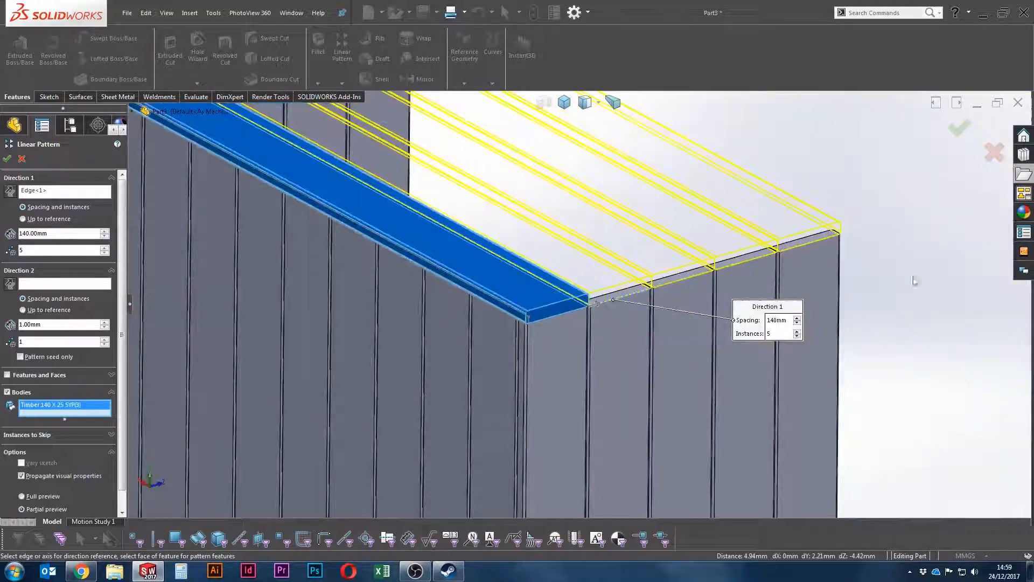
pyautogui.rightClick(914, 280)
pyautogui.click(920, 347)
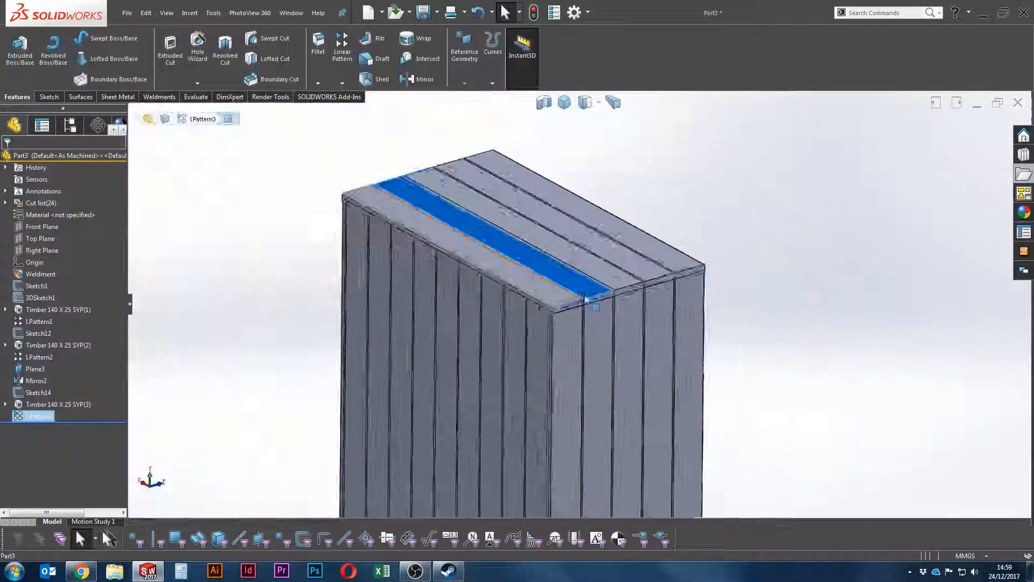
# Step: Examine the roofed enclosure from the outside, the front and below to check how the planks meet
pyautogui.scroll(2, 586, 299)
pyautogui.moveTo(586, 299); pyautogui.dragTo(508, 342, button='middle')
pyautogui.click(440, 240)
pyautogui.scroll(6, 676, 391)
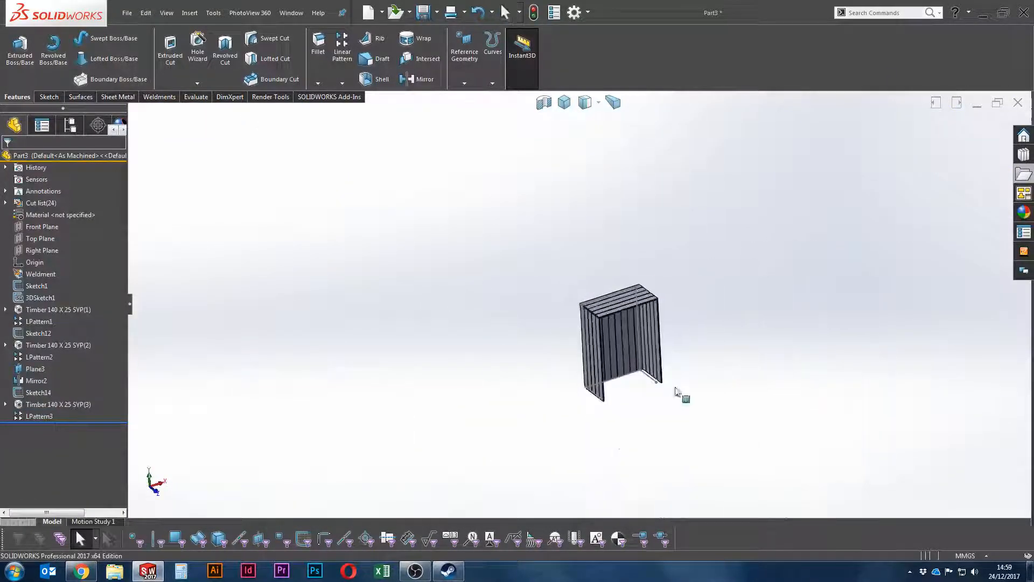
pyautogui.moveTo(677, 392); pyautogui.dragTo(683, 289, button='middle')
pyautogui.scroll(-5, 685, 291)
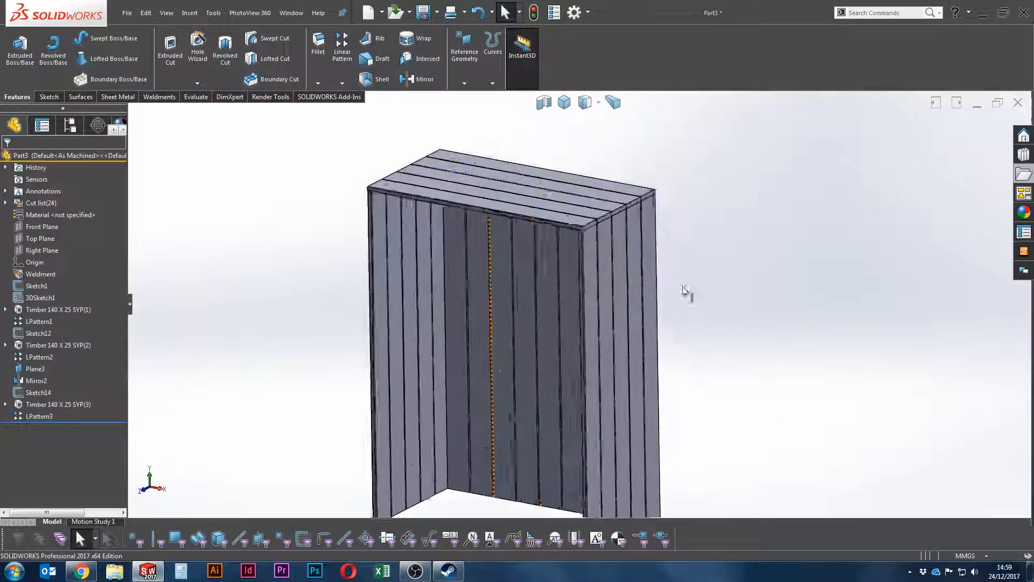
pyautogui.scroll(-3, 550, 220)
pyautogui.moveTo(495, 217); pyautogui.dragTo(505, 115, button='middle')
pyautogui.scroll(1, 515, 335)
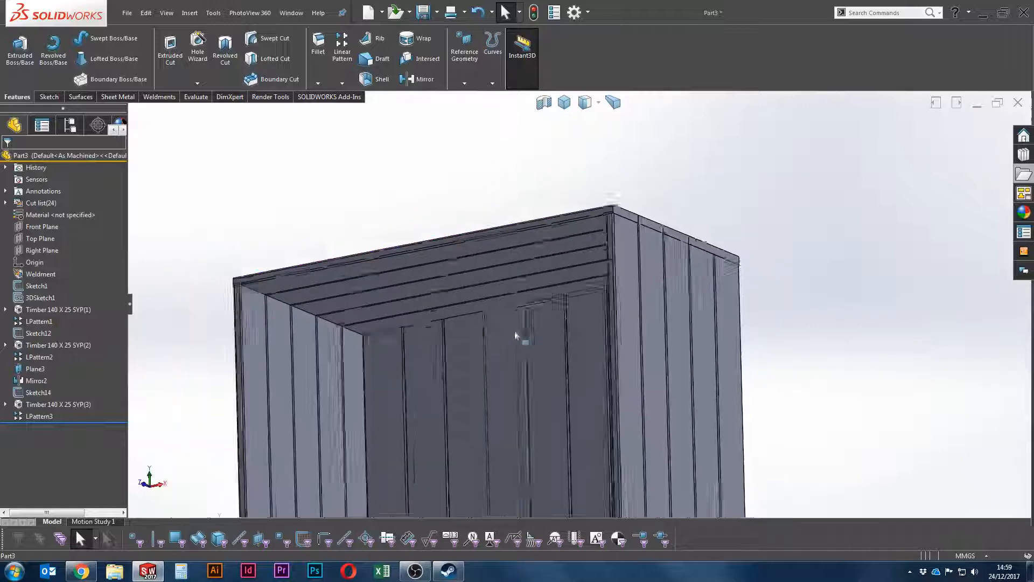
pyautogui.scroll(7, 518, 346)
pyautogui.scroll(-3, 521, 457)
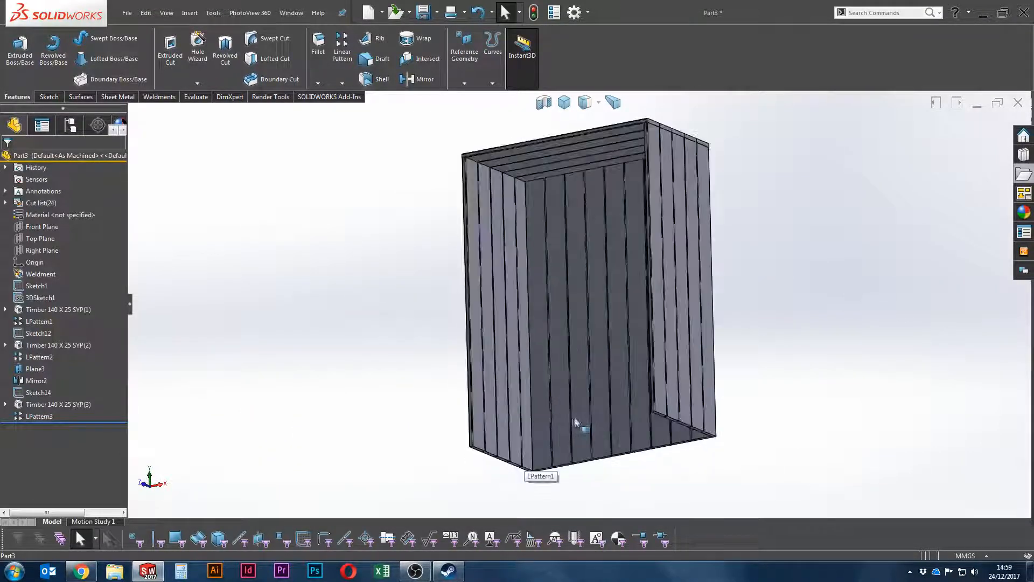
pyautogui.moveTo(575, 421); pyautogui.dragTo(544, 453, button='middle')
pyautogui.scroll(-1, 581, 292)
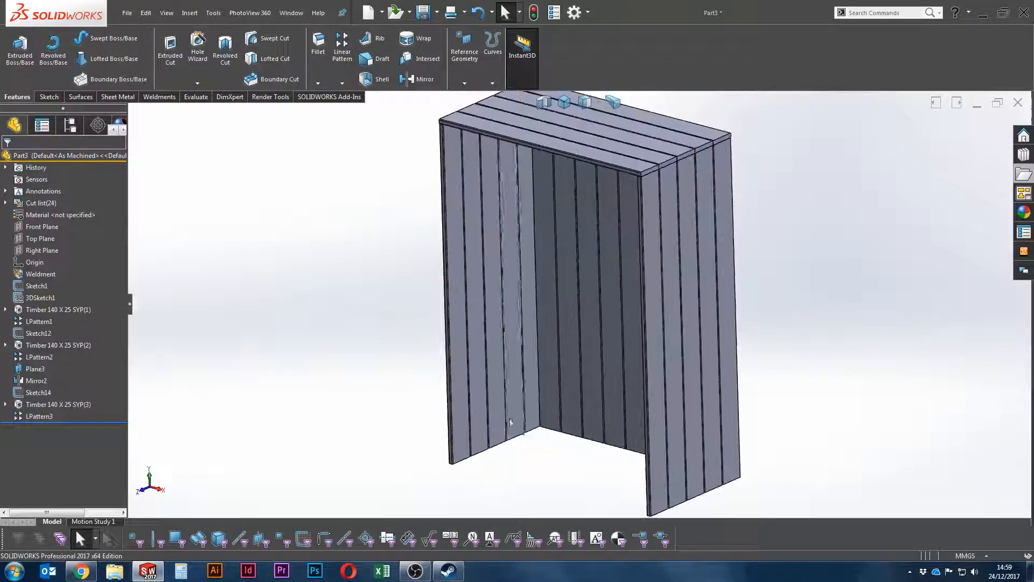
# Step: Start a 3D sketch and draw a short line along Z in the open space beside the side wall
pyautogui.click(45, 100)
pyautogui.click(19, 59)
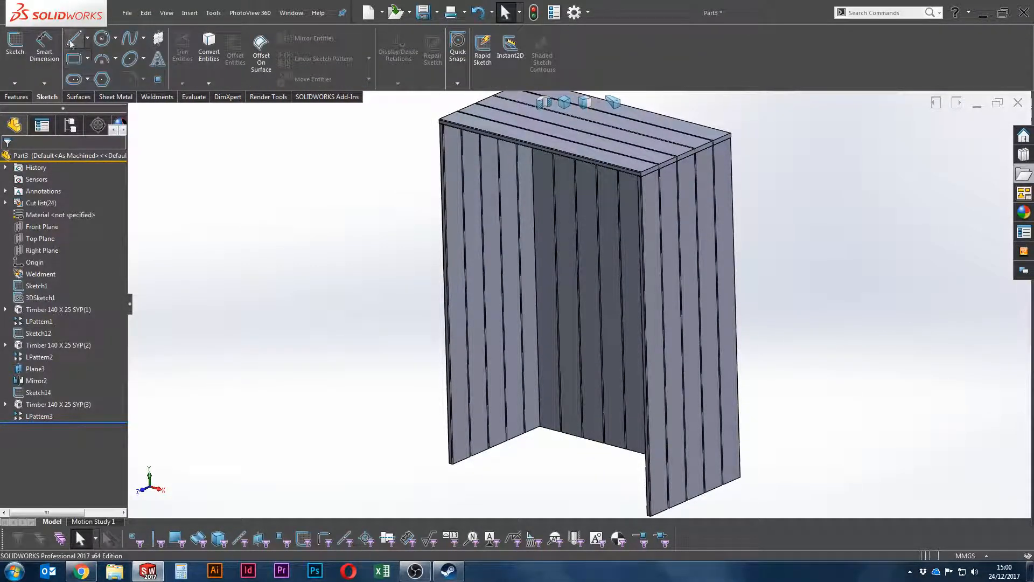
pyautogui.press('Escape')
pyautogui.click(27, 109)
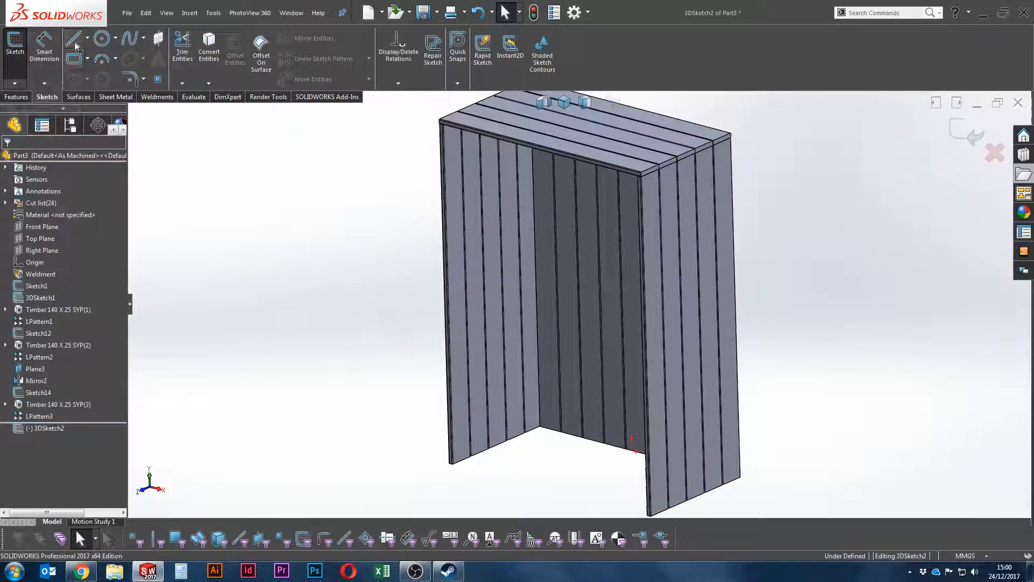
pyautogui.click(384, 351)
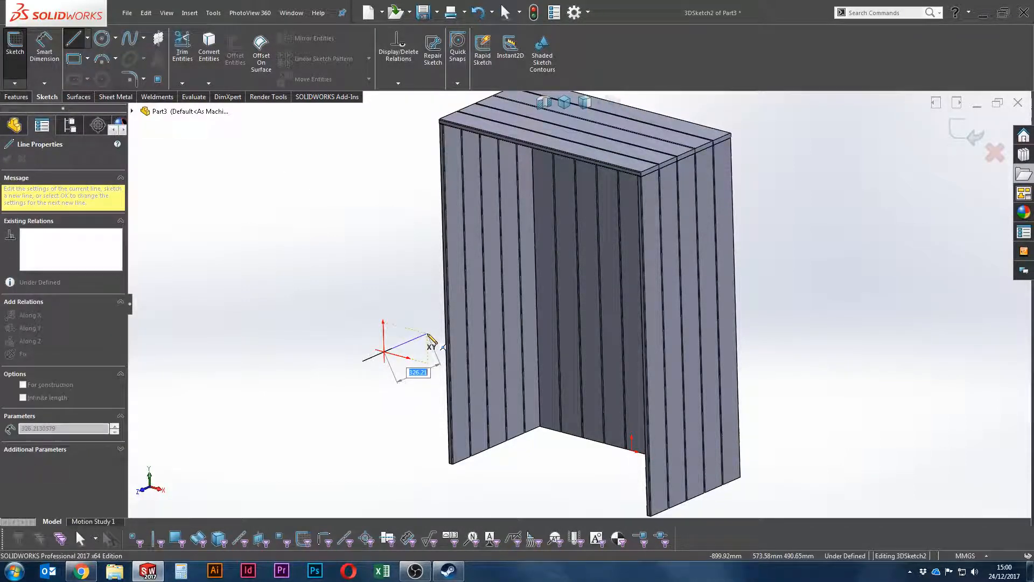
pyautogui.click(432, 331)
pyautogui.press('Escape')
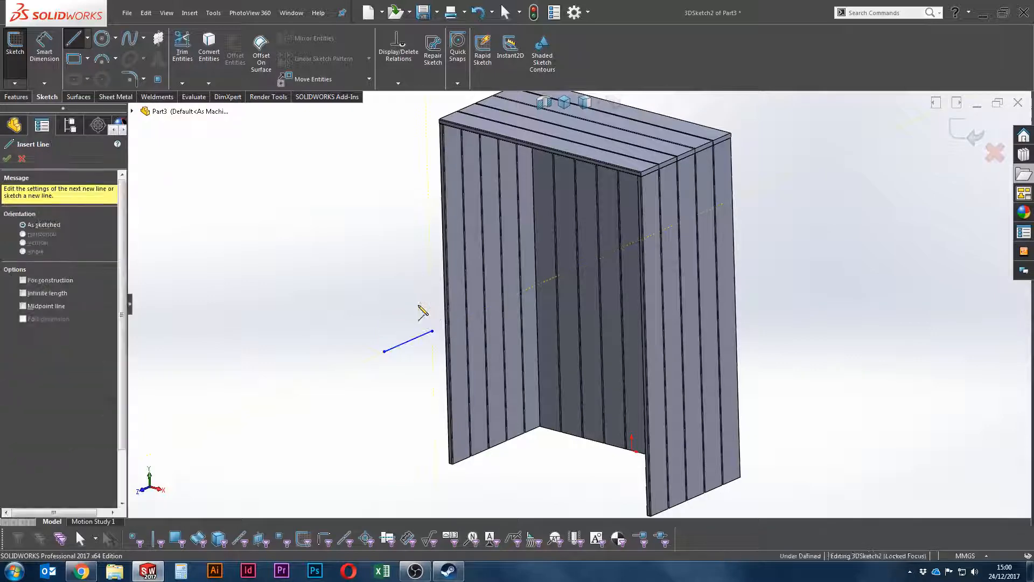
pyautogui.press('Escape')
# Step: Constrain the sketch line to the plane of the side wall's inner plank face and move it towards the back corner
pyautogui.scroll(-3, 442, 336)
pyautogui.click(444, 341)
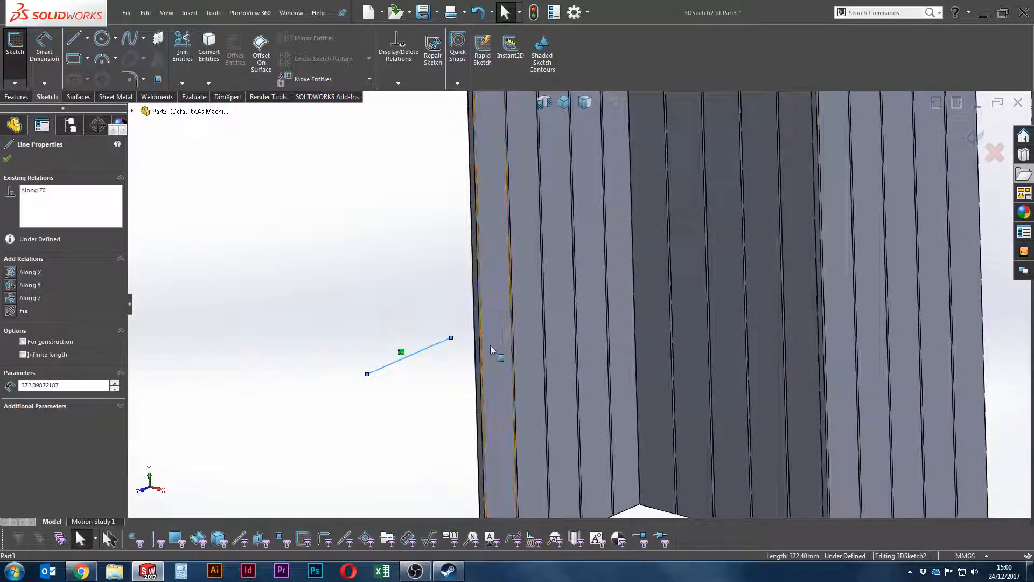
pyautogui.keyDown('ctrl'); pyautogui.click(501, 343); pyautogui.keyUp('ctrl')
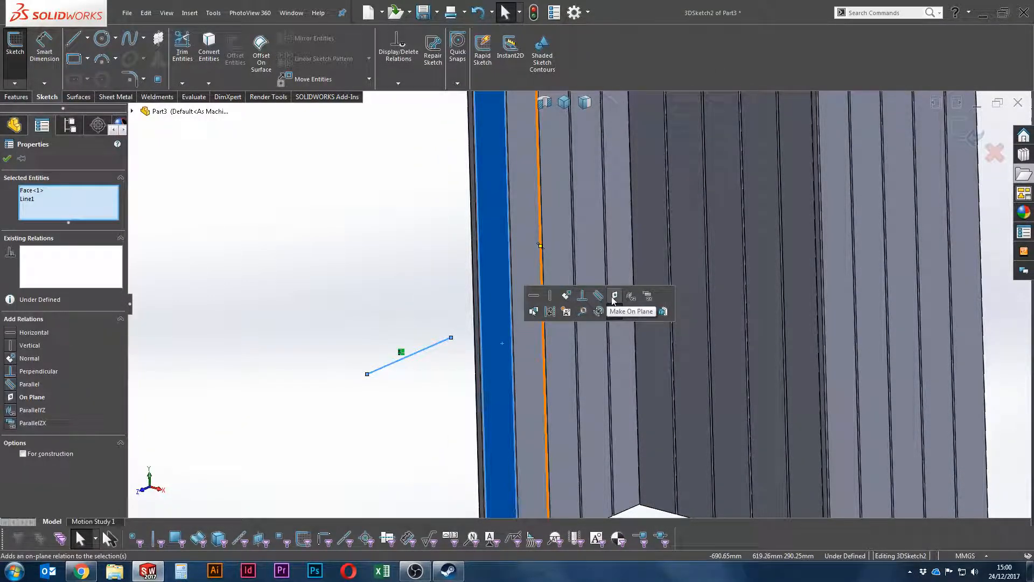
pyautogui.click(613, 299)
pyautogui.click(638, 411)
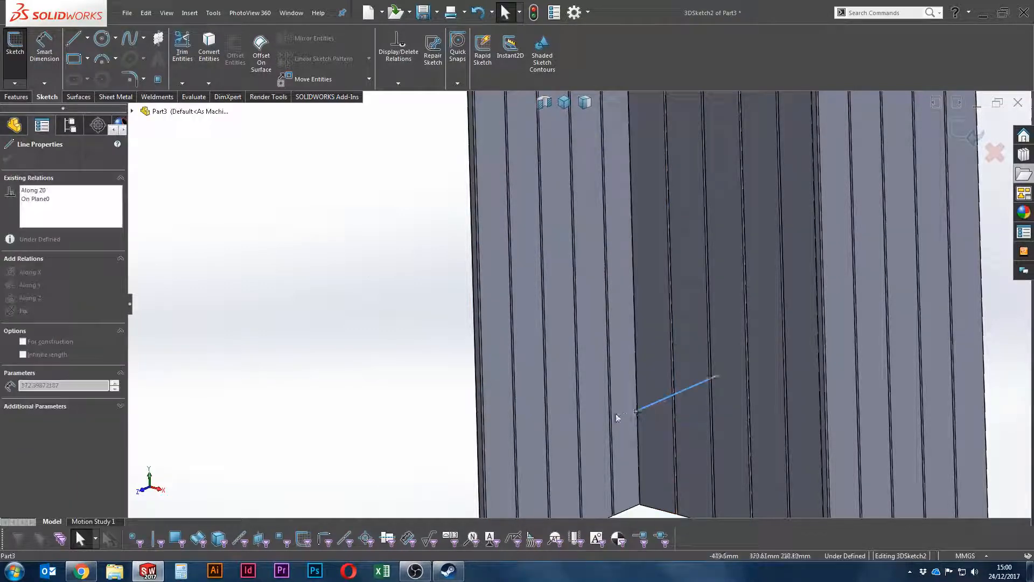
pyautogui.press('Escape')
# Step: Dimension the line's height above the side wall's bottom edge and set it to 575 mm
pyautogui.press('s')
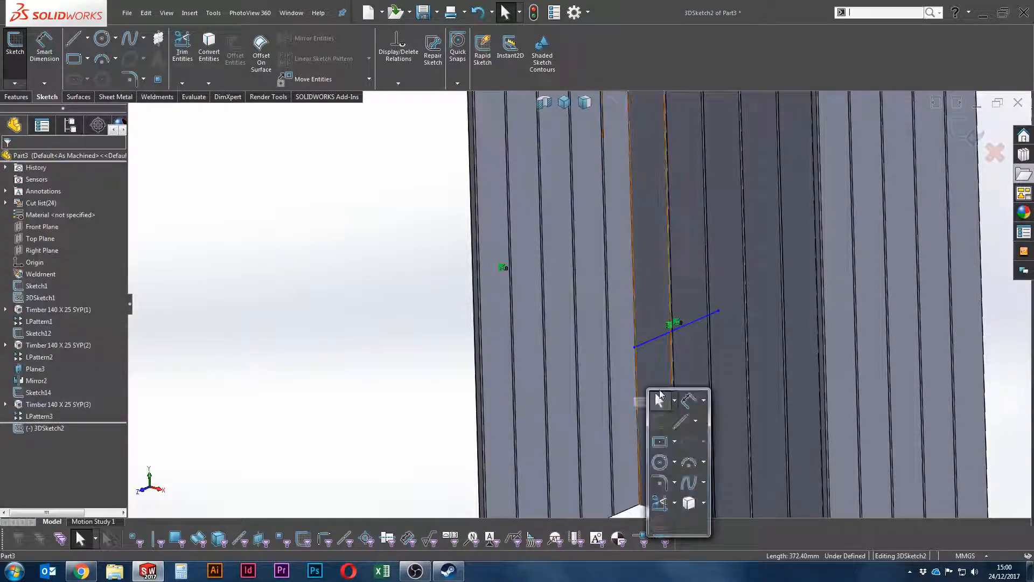
pyautogui.click(686, 406)
pyautogui.click(651, 341)
pyautogui.scroll(2, 637, 385)
pyautogui.scroll(-3, 625, 414)
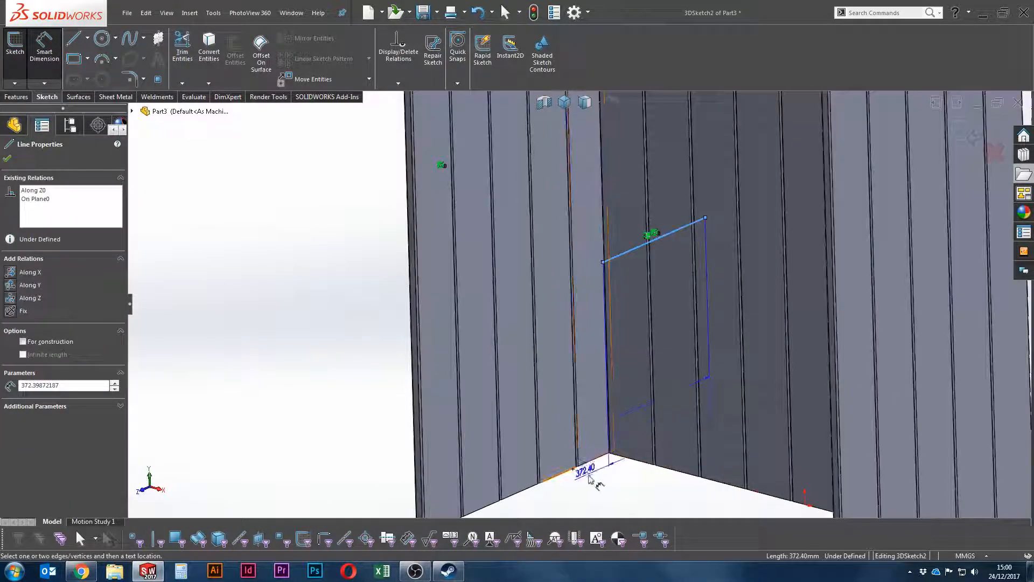
pyautogui.click(591, 461)
pyautogui.click(360, 474)
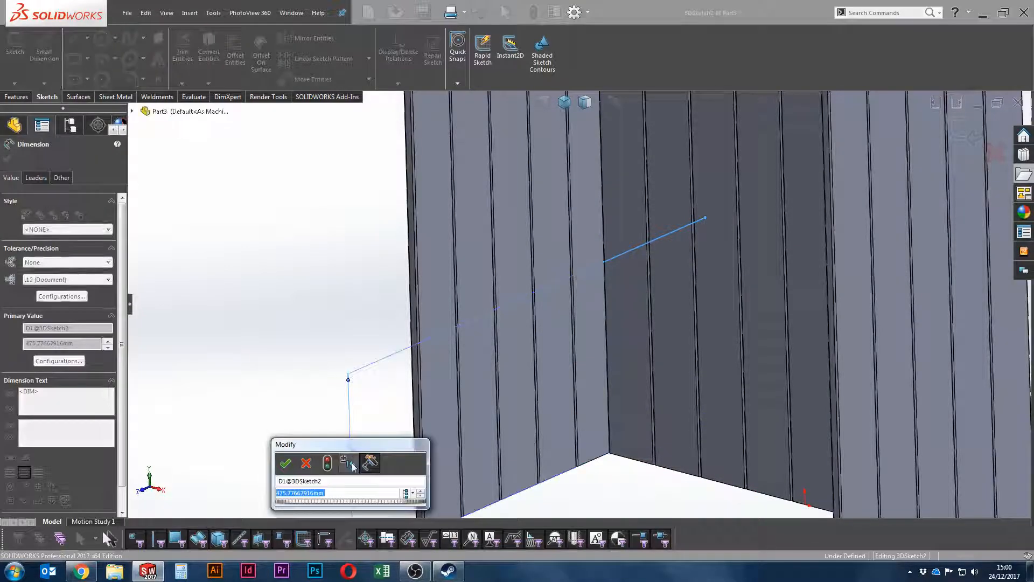
pyautogui.write('575')
pyautogui.press('Return')
pyautogui.press('Escape')
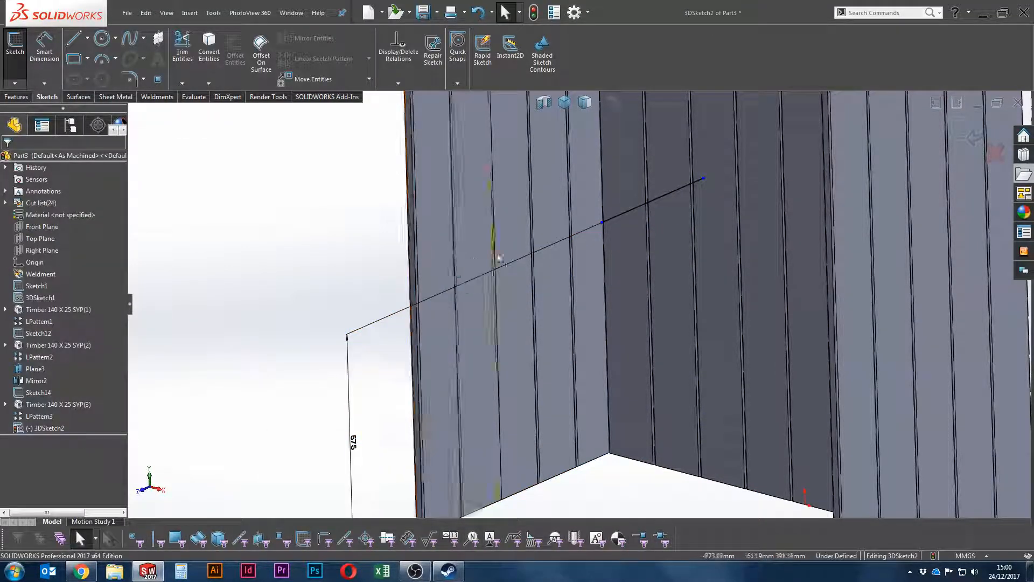
# Step: Make the line's front endpoint coincident with the inner vertical edge of the side wall's front plank
pyautogui.scroll(-4, 598, 222)
pyautogui.click(607, 222)
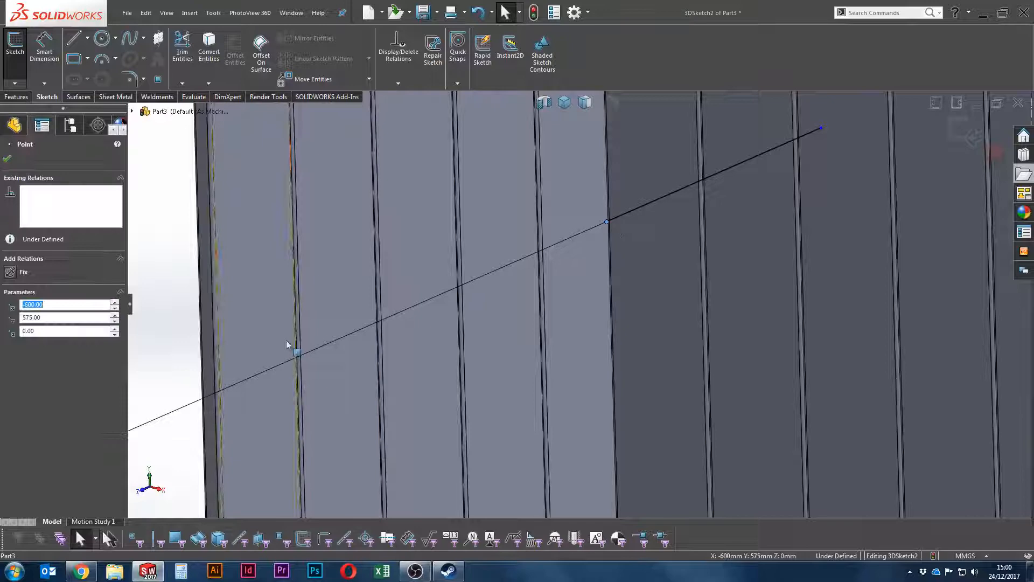
pyautogui.keyDown('ctrl'); pyautogui.click(213, 361); pyautogui.keyUp('ctrl')
pyautogui.click(261, 309)
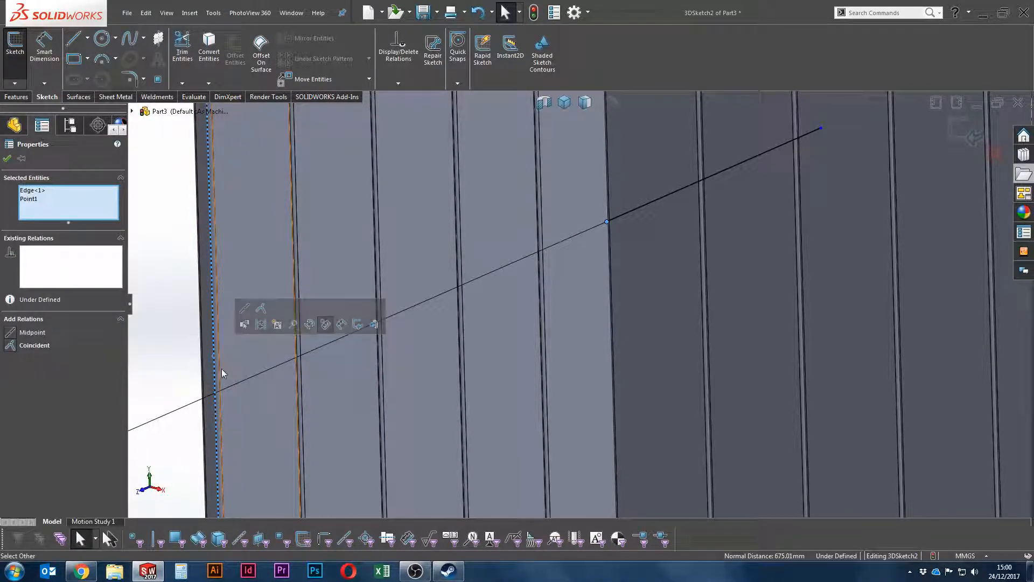
pyautogui.click(607, 222)
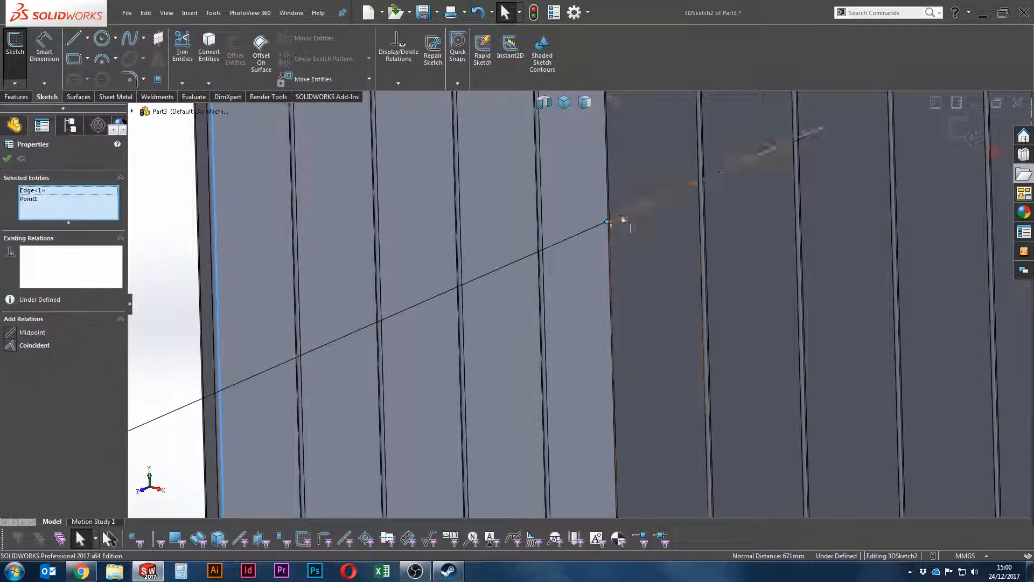
pyautogui.keyDown('ctrl'); pyautogui.click(607, 207); pyautogui.keyUp('ctrl')
pyautogui.click(634, 192)
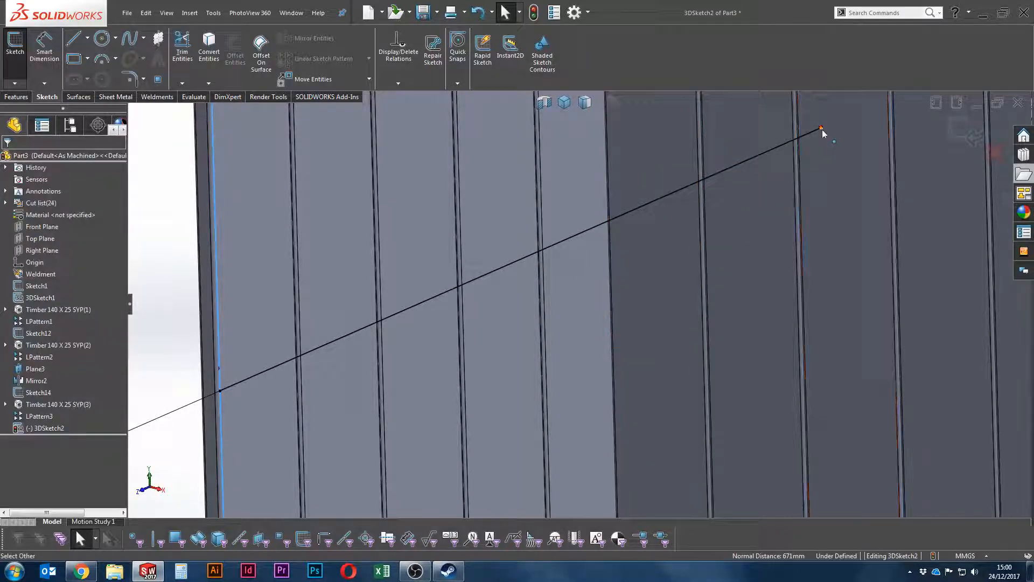
# Step: Pull the line's rear endpoint forward, constrain it to the back wall's inner face, and finish the 3D sketch
pyautogui.moveTo(819, 131); pyautogui.dragTo(699, 199)
pyautogui.click(571, 240)
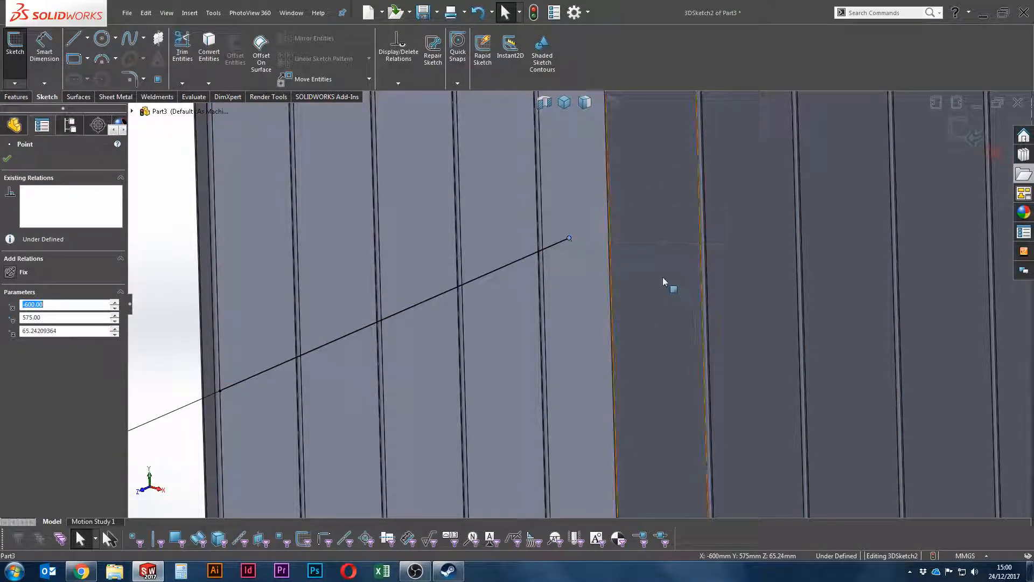
pyautogui.keyDown('ctrl'); pyautogui.click(662, 277); pyautogui.keyUp('ctrl')
pyautogui.click(696, 228)
pyautogui.scroll(7, 578, 299)
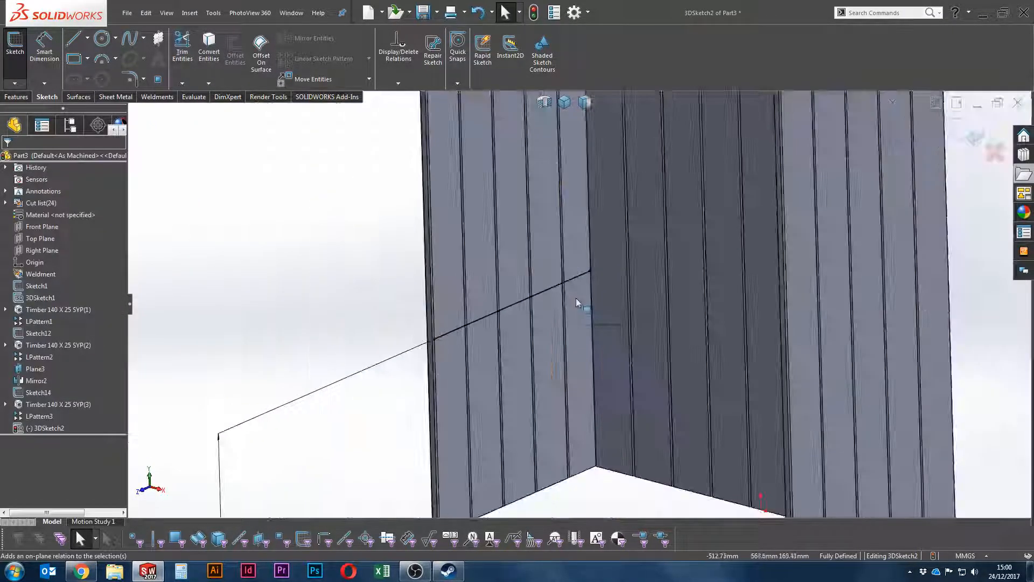
pyautogui.scroll(3, 438, 283)
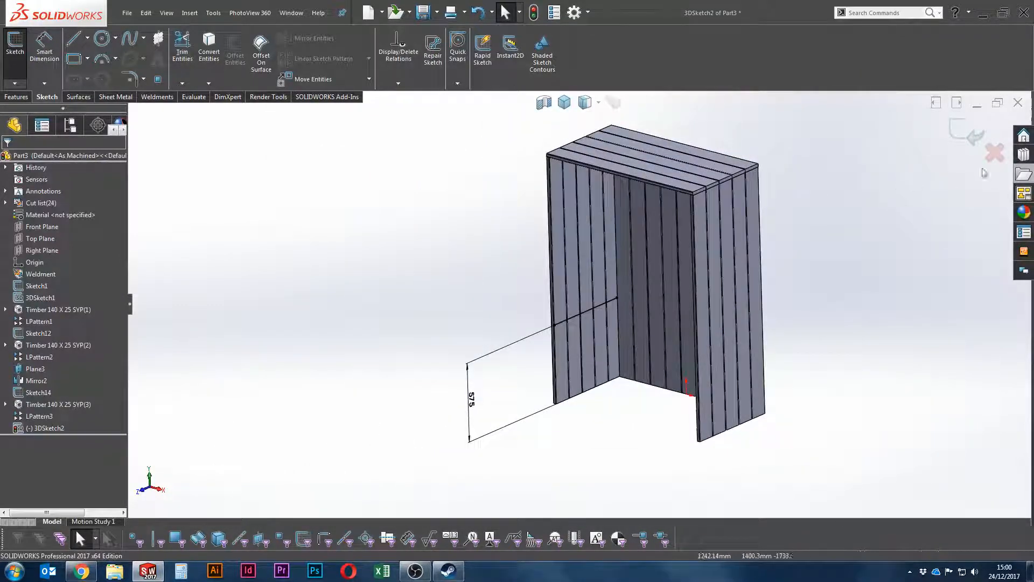
pyautogui.click(961, 131)
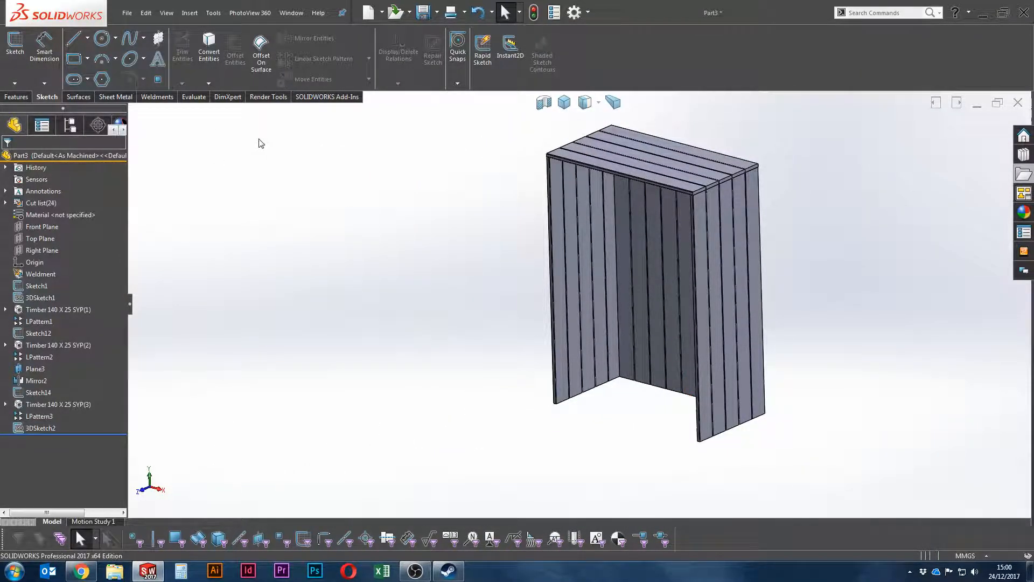
# Step: Set up a GENERAL TIMBER structural member of size 2 x 2 Eased Edge Timber along the new 3D sketch line
pyautogui.scroll(-10, 610, 313)
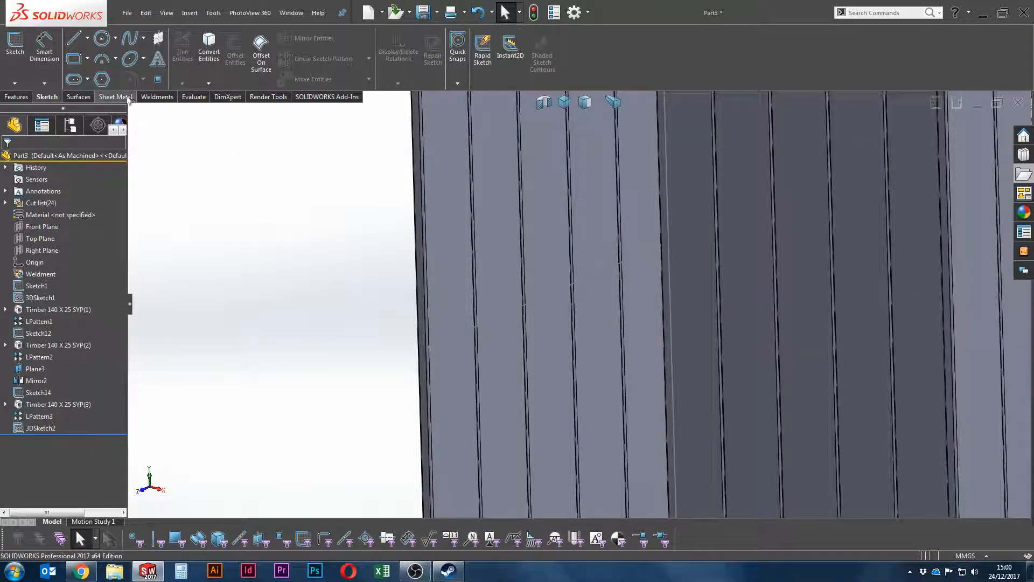
pyautogui.click(157, 97)
pyautogui.click(79, 51)
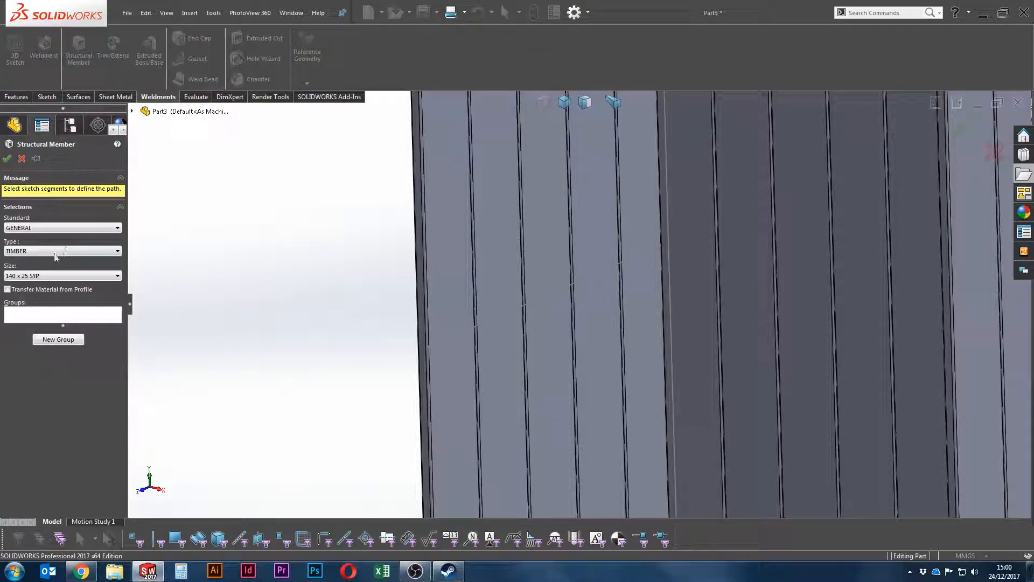
pyautogui.click(67, 276)
pyautogui.scroll(10, 118, 399)
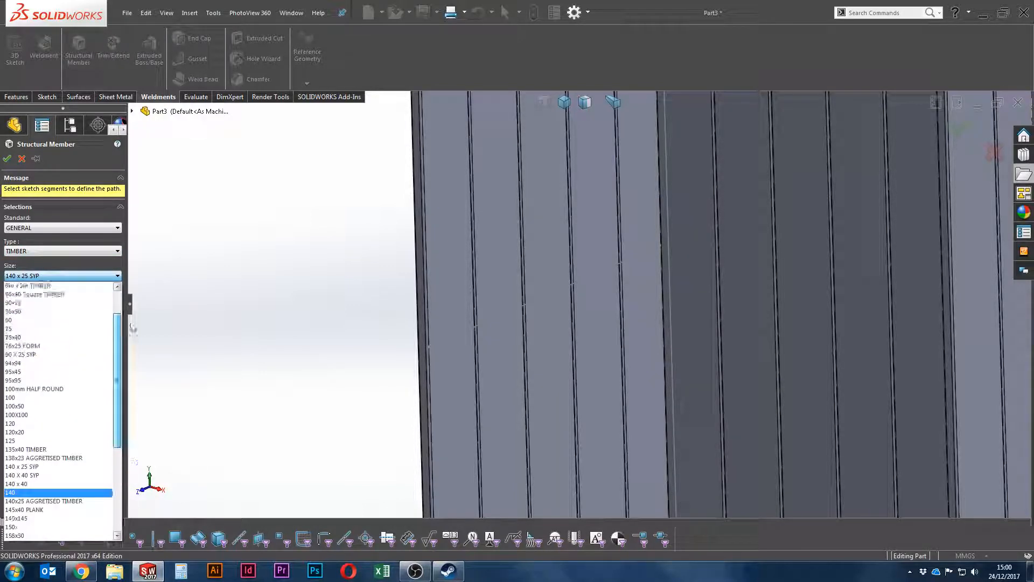
pyautogui.click(62, 299)
pyautogui.click(63, 276)
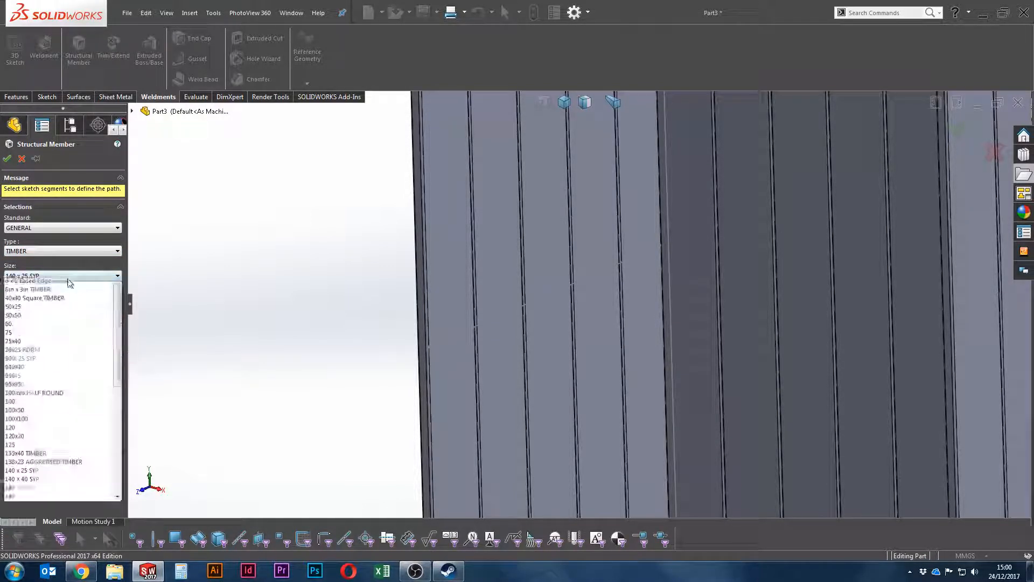
pyautogui.click(62, 291)
pyautogui.click(58, 339)
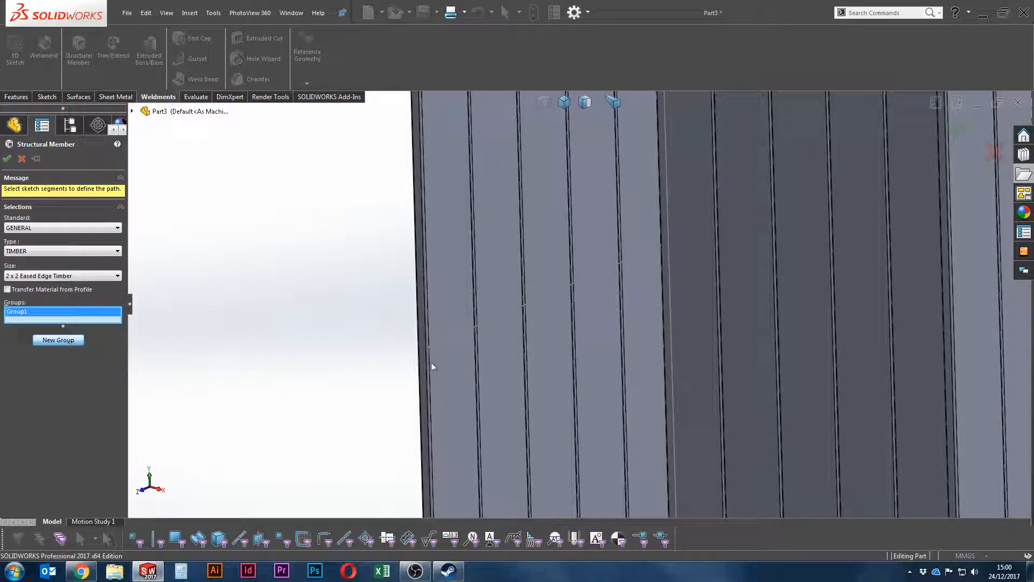
pyautogui.click(499, 319)
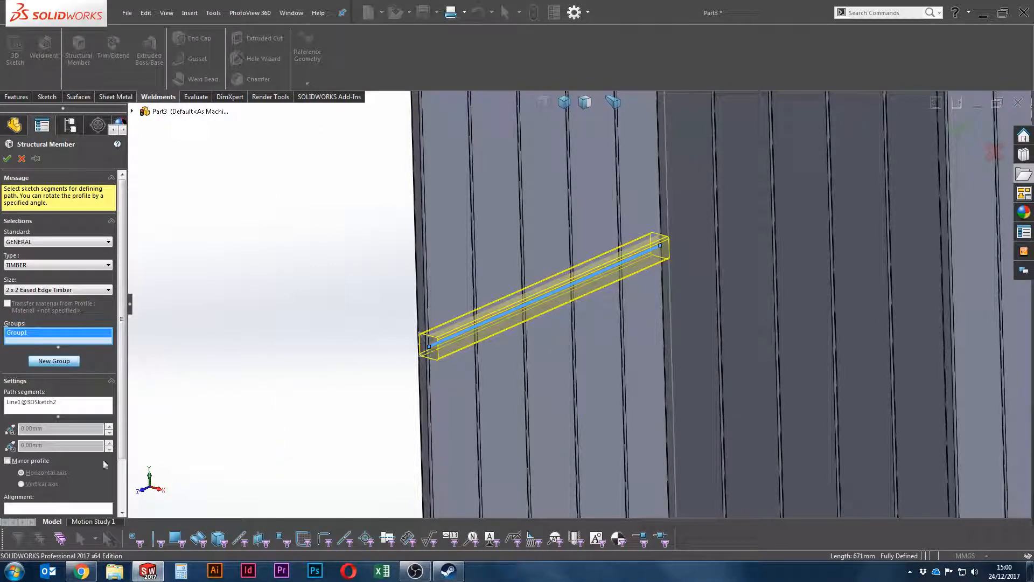
# Step: Locate the member's profile by its upper corner against the side wall and create the rail
pyautogui.scroll(-2, 65, 485)
pyautogui.click(65, 505)
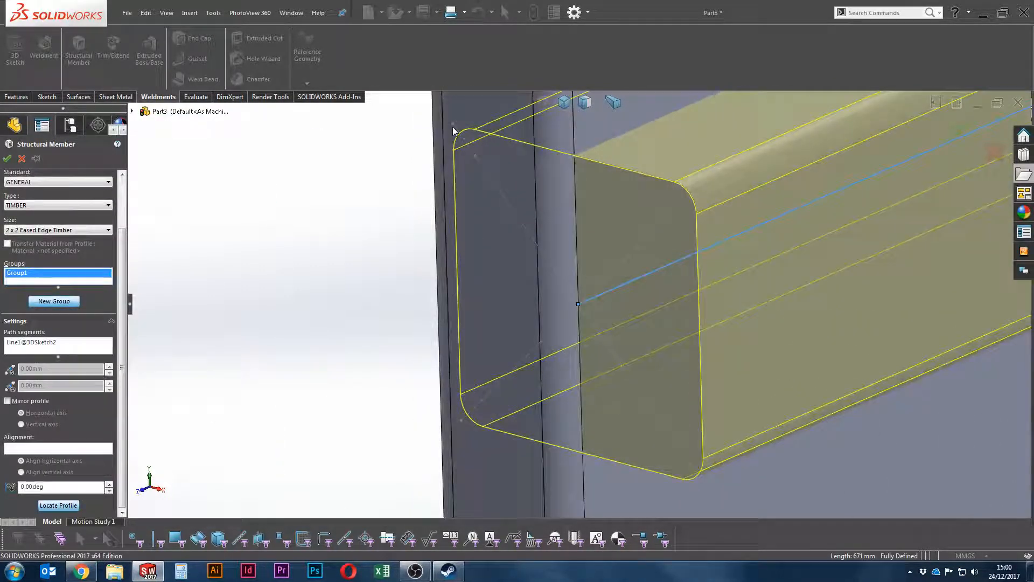
pyautogui.click(455, 132)
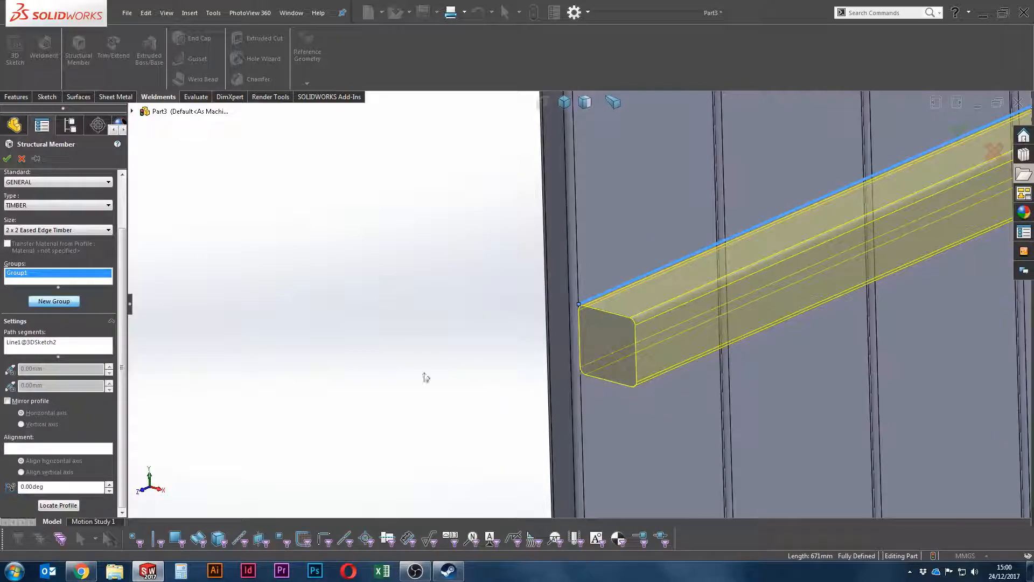
pyautogui.rightClick(425, 377)
pyautogui.click(452, 471)
# Step: Start a linear pattern of bodies along the side wall's vertical front edge with 600 mm spacing
pyautogui.scroll(3, 641, 296)
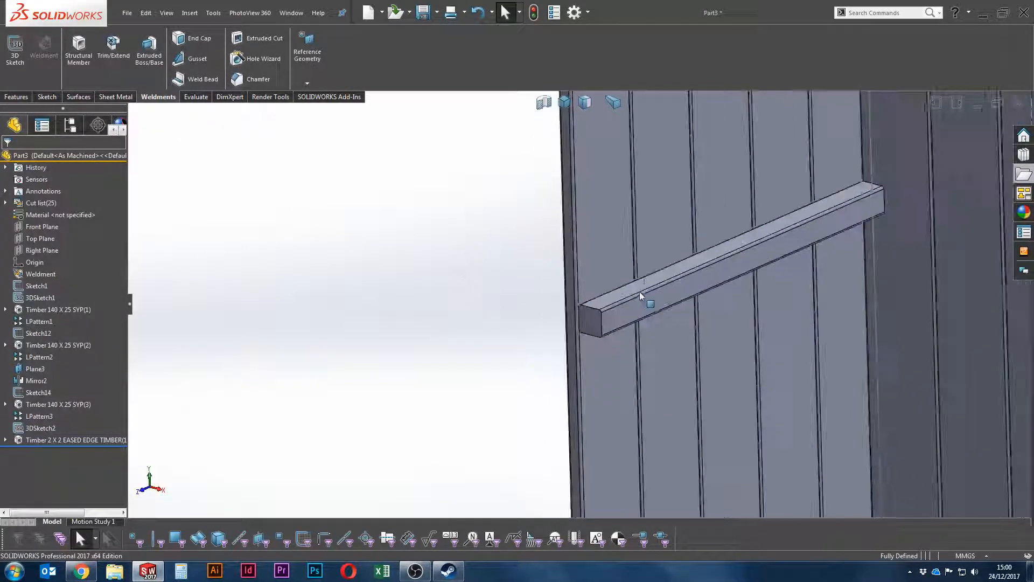
pyautogui.moveTo(640, 295); pyautogui.dragTo(603, 290, button='middle')
pyautogui.scroll(3, 650, 289)
pyautogui.scroll(3, 669, 304)
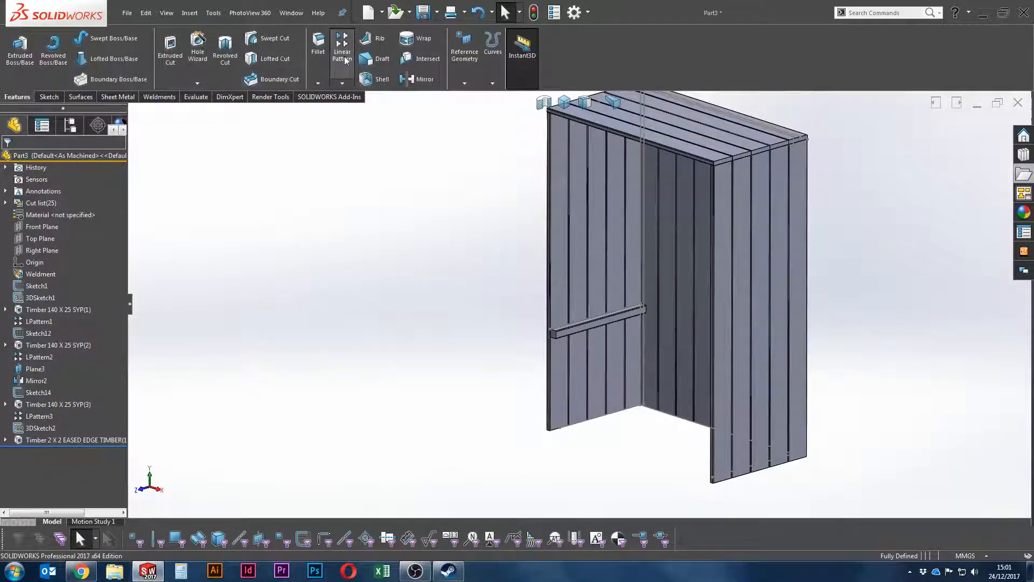
pyautogui.click(342, 54)
pyautogui.scroll(-6, 377, 387)
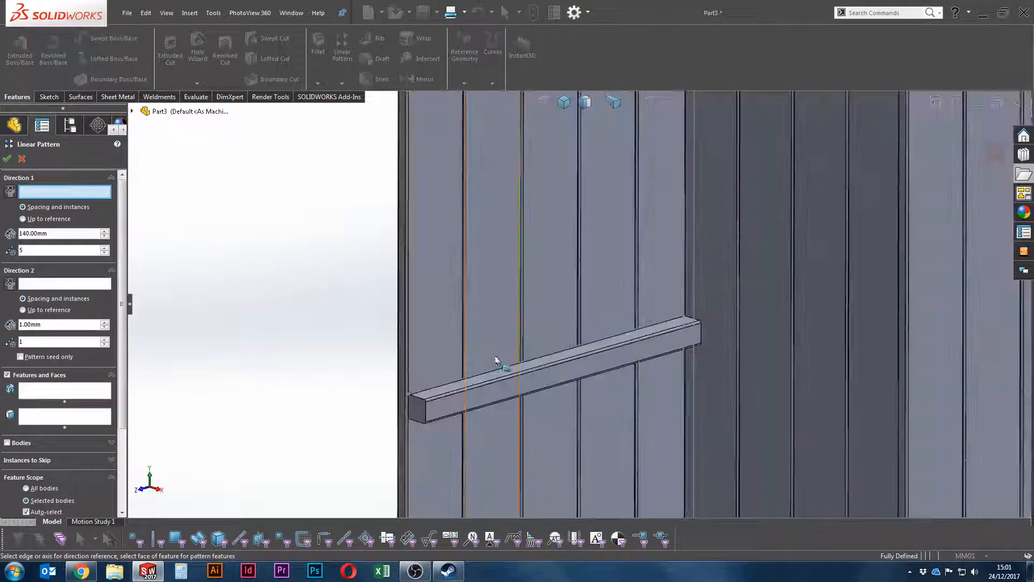
pyautogui.click(364, 383)
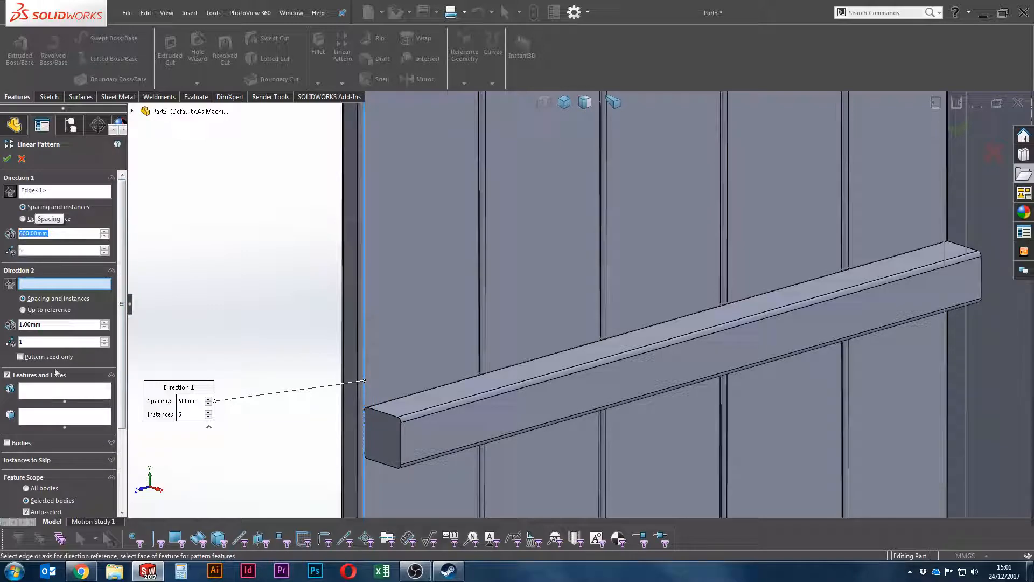
pyautogui.click(44, 439)
pyautogui.click(419, 424)
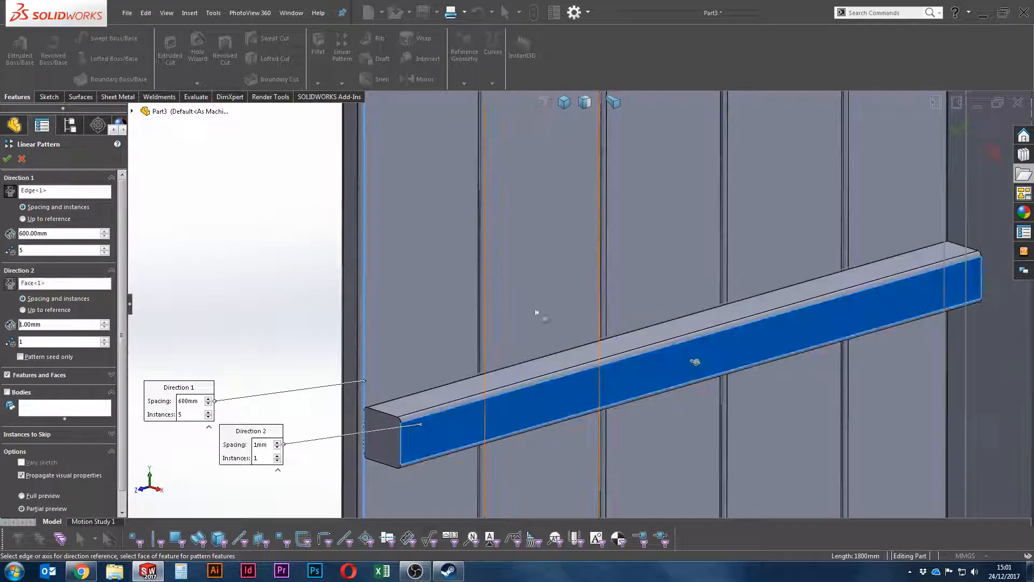
pyautogui.scroll(6, 709, 200)
pyautogui.scroll(-5, 692, 225)
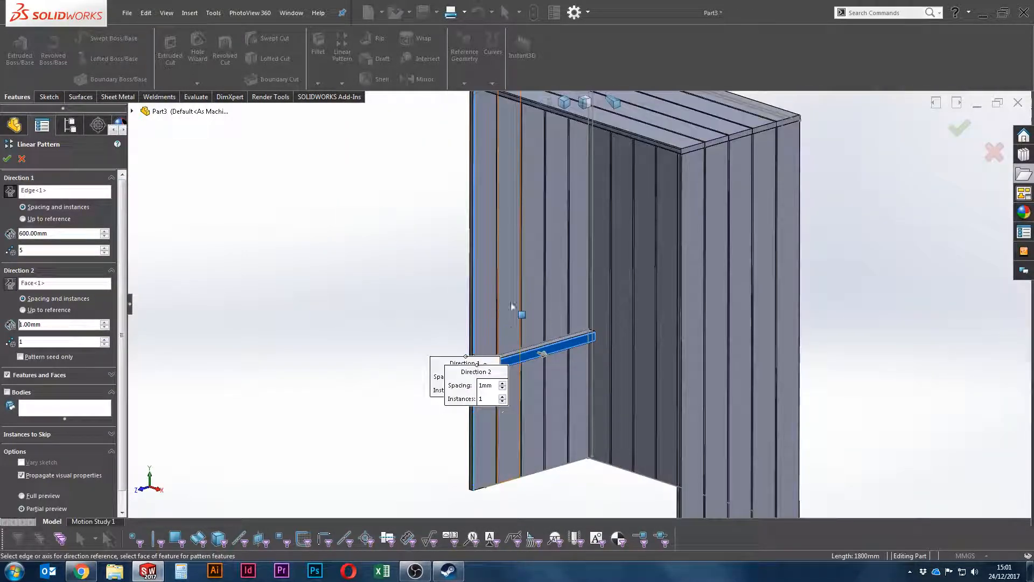
pyautogui.rightClick(39, 291)
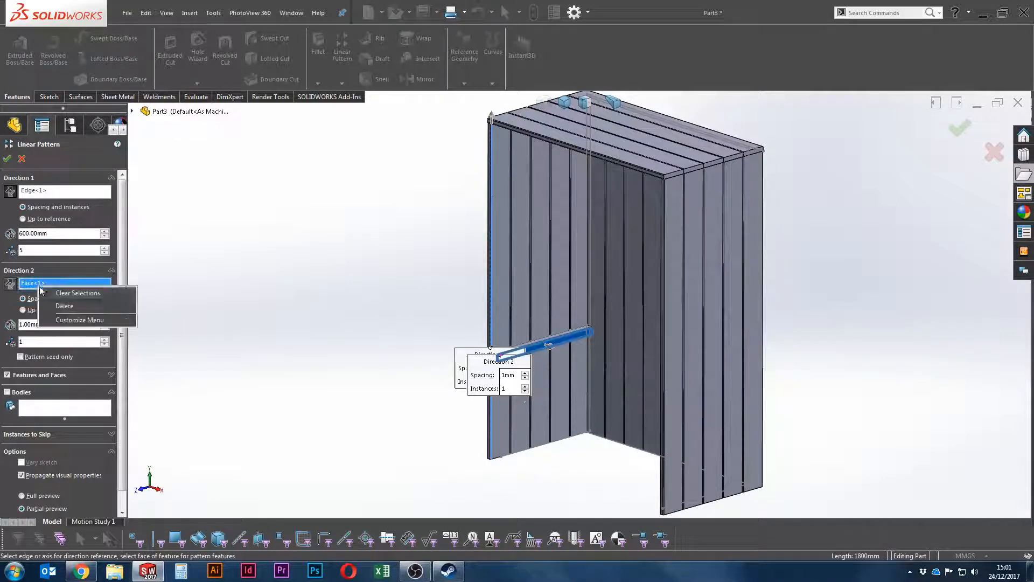
pyautogui.click(44, 296)
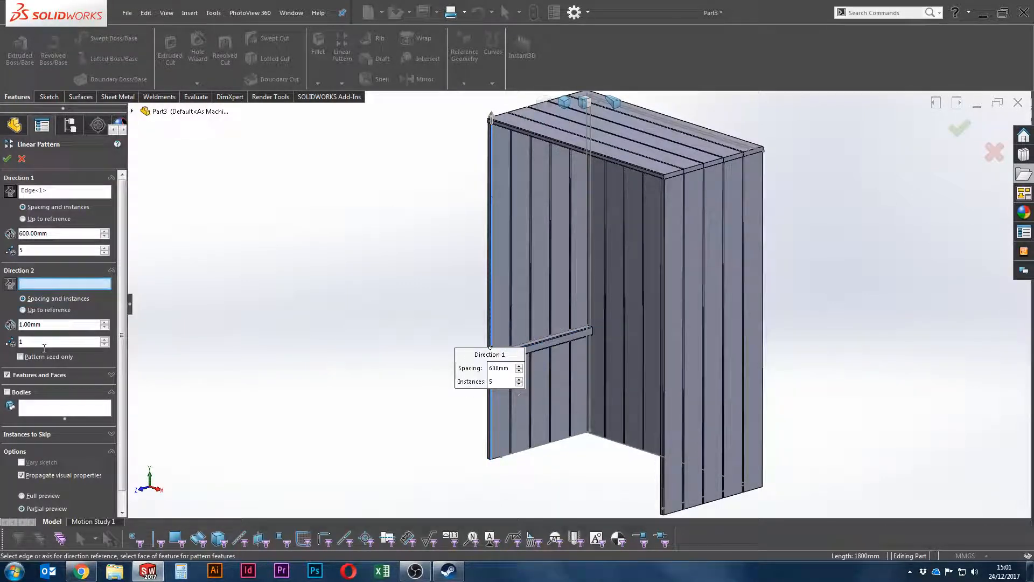
# Step: Pattern the 2 x 2 rail as a body, with three instances at 605 mm spacing
pyautogui.click(62, 194)
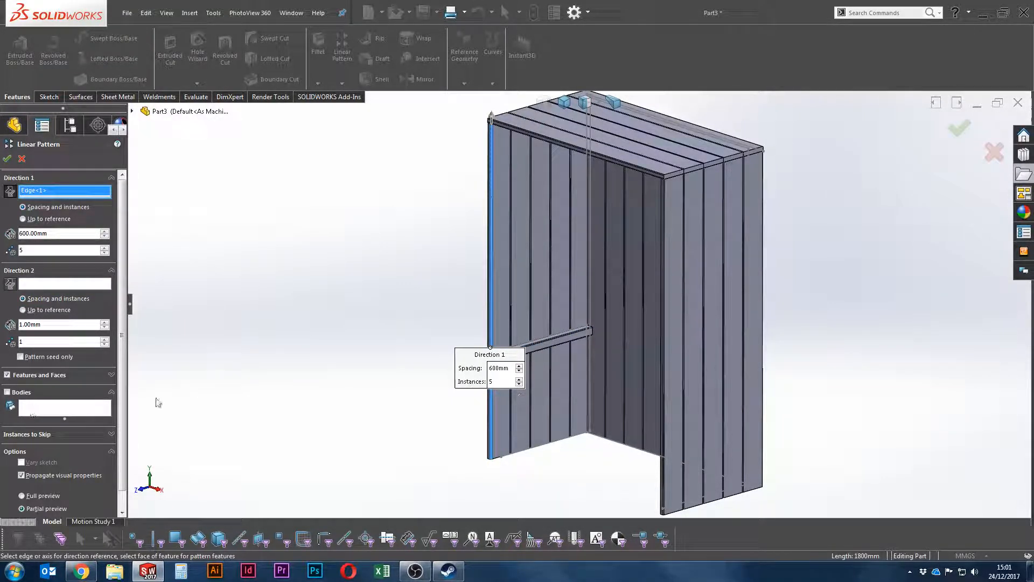
pyautogui.click(7, 392)
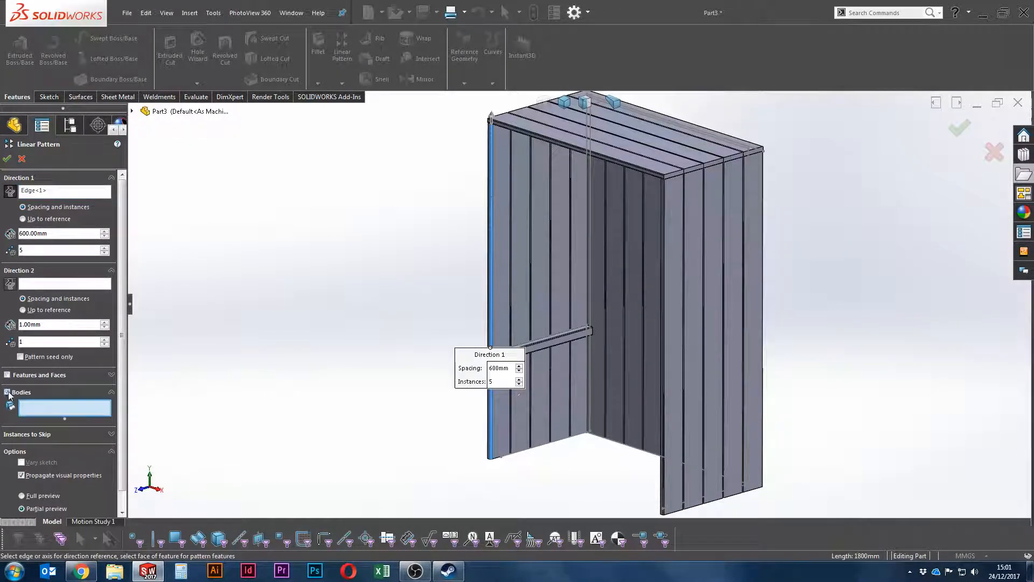
pyautogui.click(535, 353)
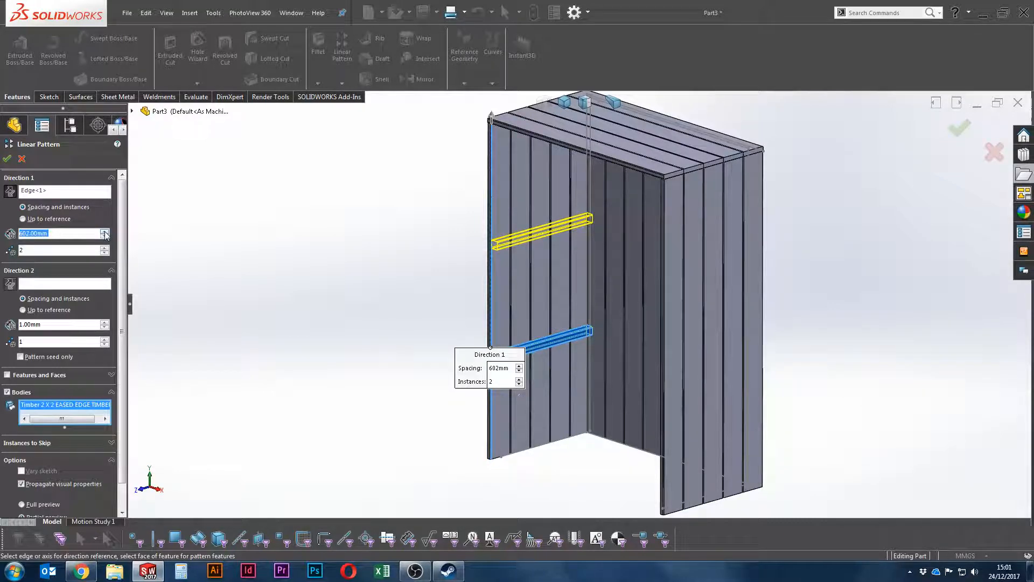
pyautogui.scroll(-8, 487, 132)
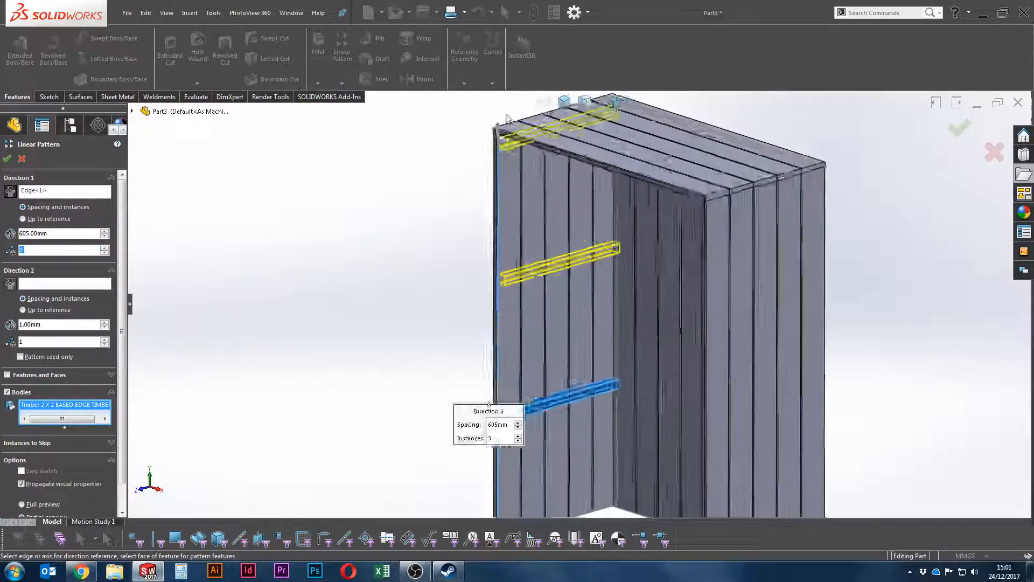
pyautogui.moveTo(509, 218); pyautogui.dragTo(524, 183, button='middle')
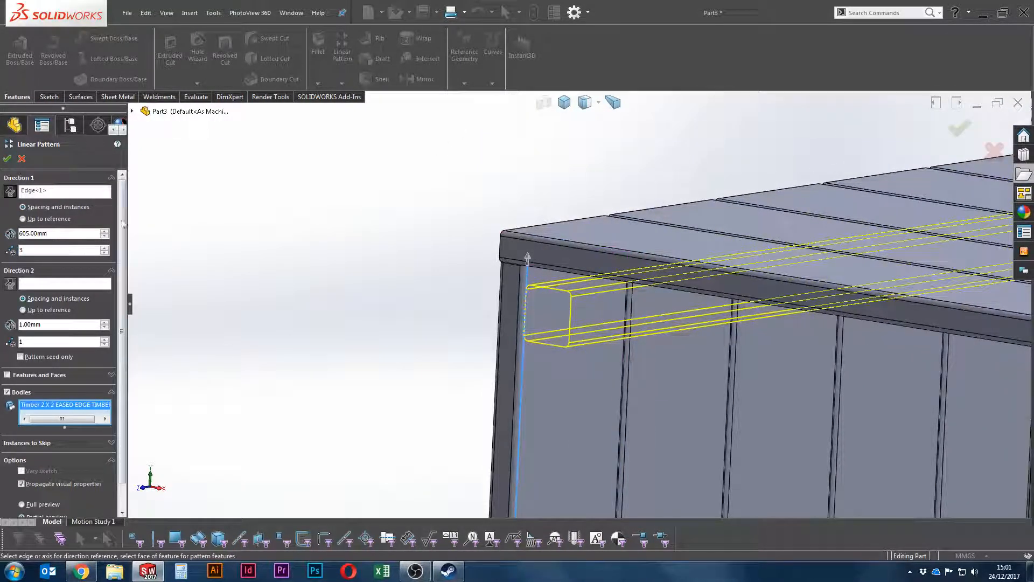
# Step: Increase the pattern spacing to 612 mm so the top rail sits closer to the roof, and create the pattern
pyautogui.click(106, 231)
pyautogui.click(106, 231)
pyautogui.click(106, 231)
pyautogui.click(106, 231)
pyautogui.click(106, 231)
pyautogui.click(106, 231)
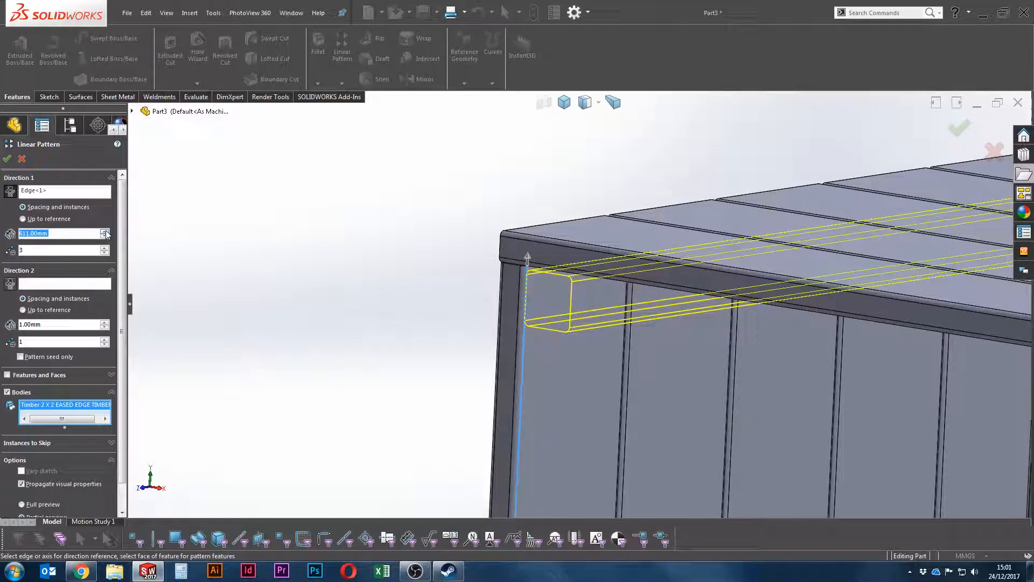
pyautogui.click(106, 231)
pyautogui.moveTo(323, 257); pyautogui.dragTo(340, 324, button='middle')
pyautogui.scroll(5, 444, 383)
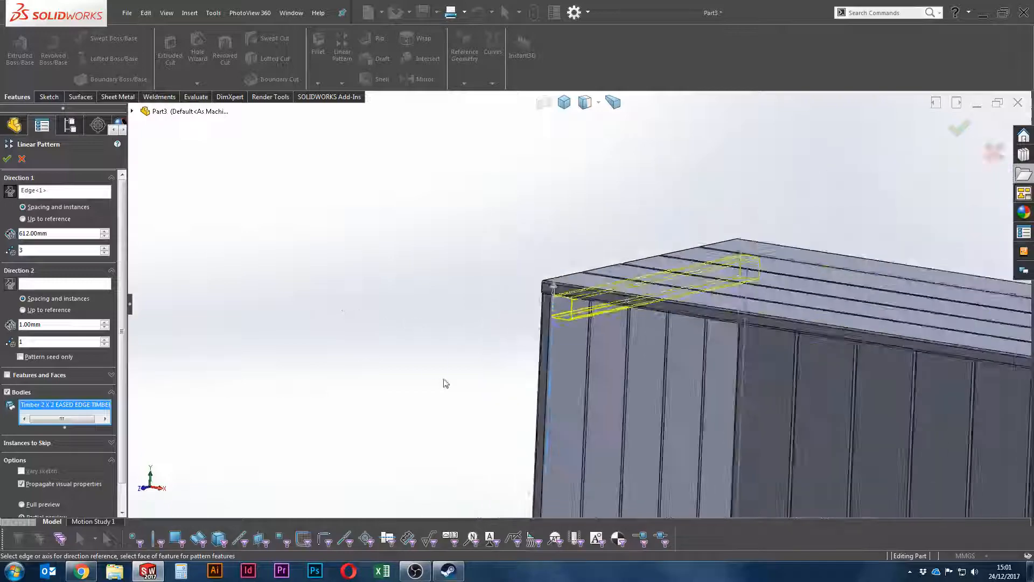
pyautogui.rightClick(435, 412)
pyautogui.click(457, 415)
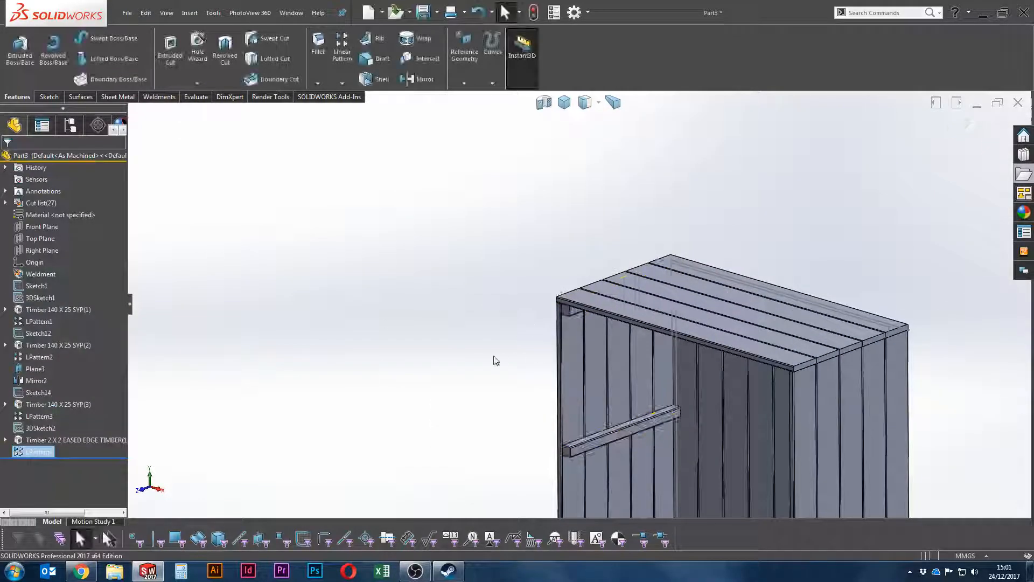
# Step: Inspect how the top rail sits beneath the roof's front corner
pyautogui.scroll(3, 561, 370)
pyautogui.scroll(-10, 562, 370)
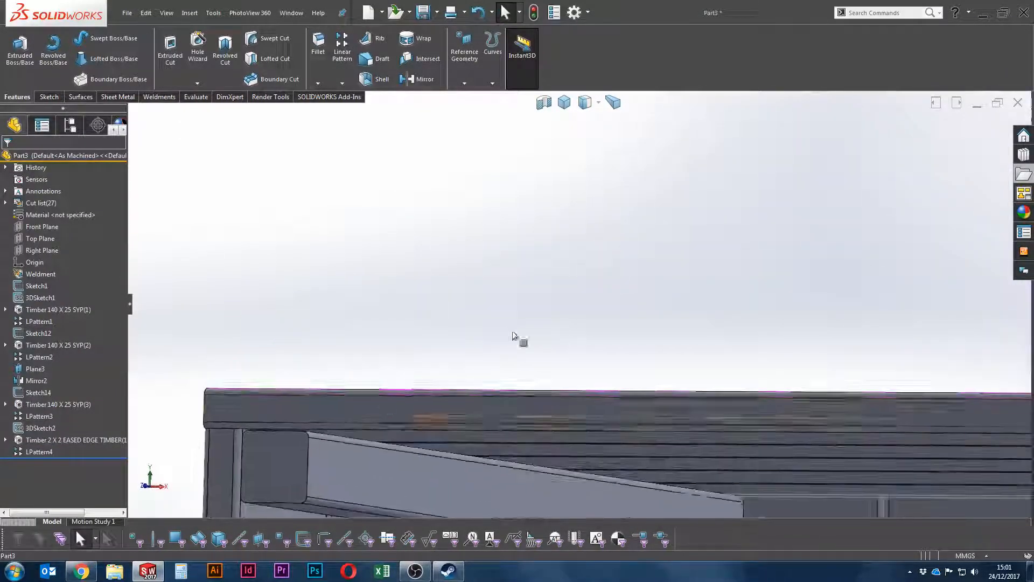
pyautogui.moveTo(295, 424); pyautogui.dragTo(468, 345, button='middle')
pyautogui.click(485, 322)
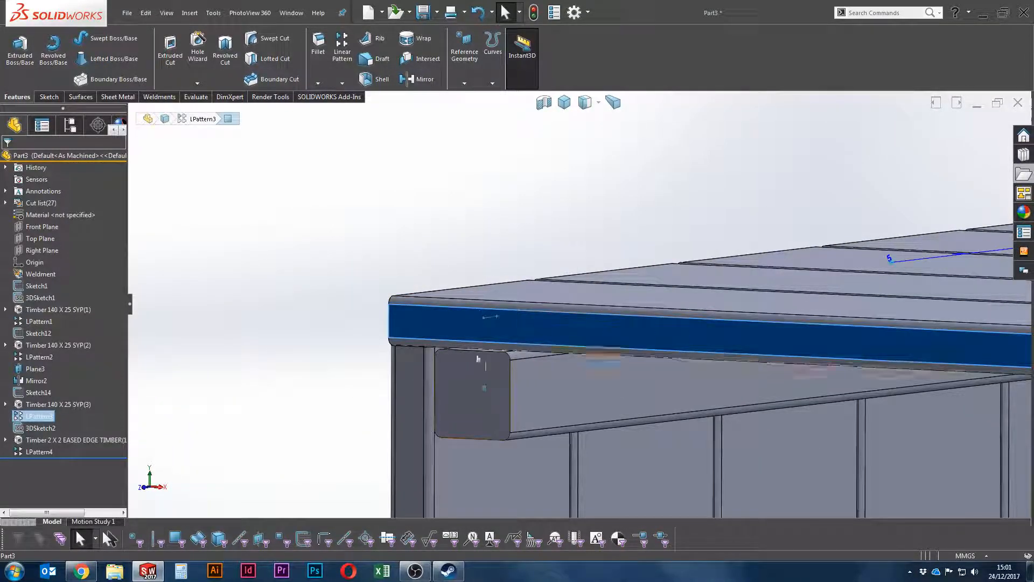
pyautogui.click(478, 373)
pyautogui.click(344, 275)
pyautogui.scroll(8, 579, 386)
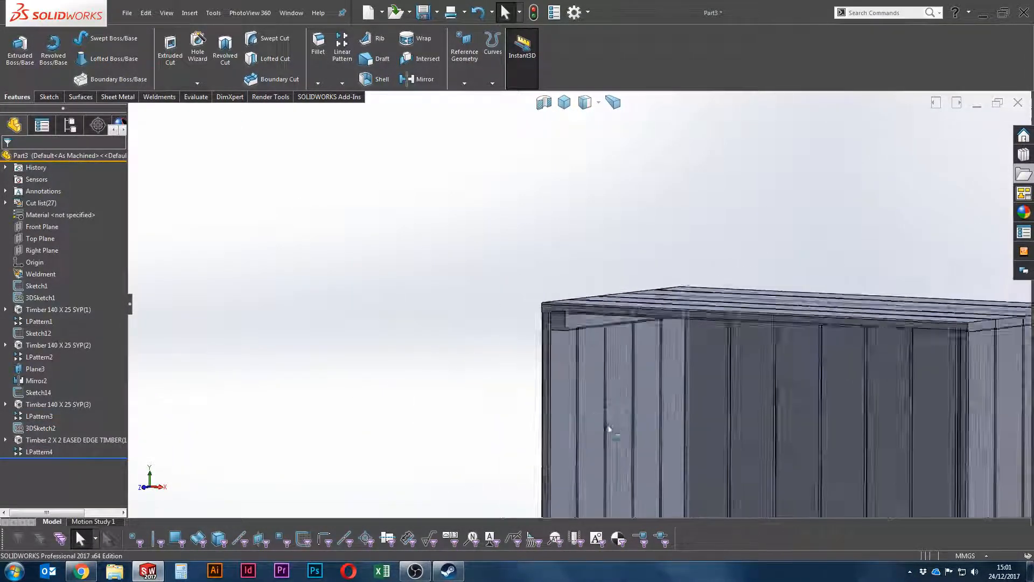
pyautogui.scroll(2, 609, 428)
# Step: Measure the gap between the top rail's upper face and the roof's underside
pyautogui.scroll(-10, 546, 319)
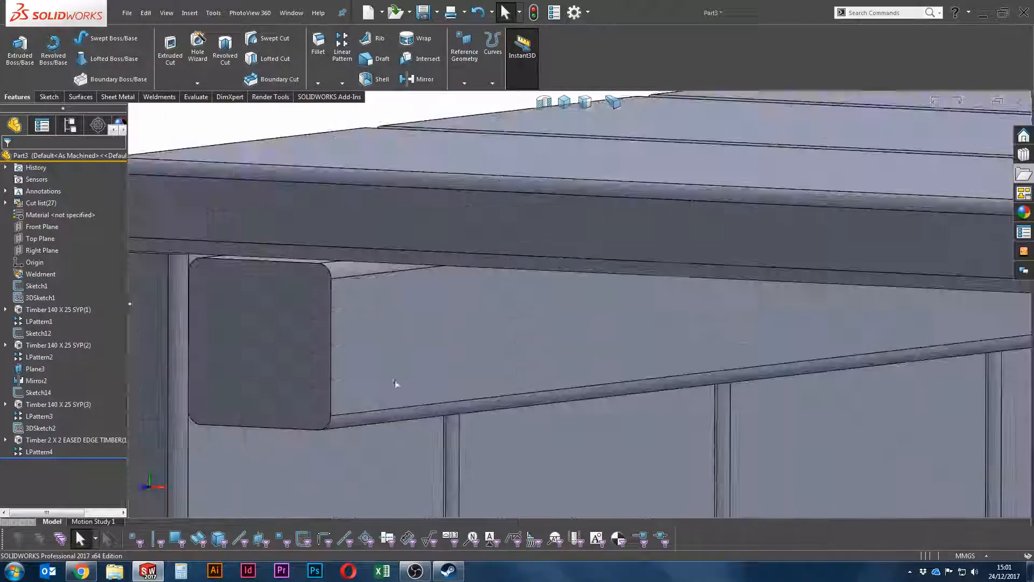
pyautogui.scroll(-4, 258, 263)
pyautogui.press('m')
pyautogui.click(356, 263)
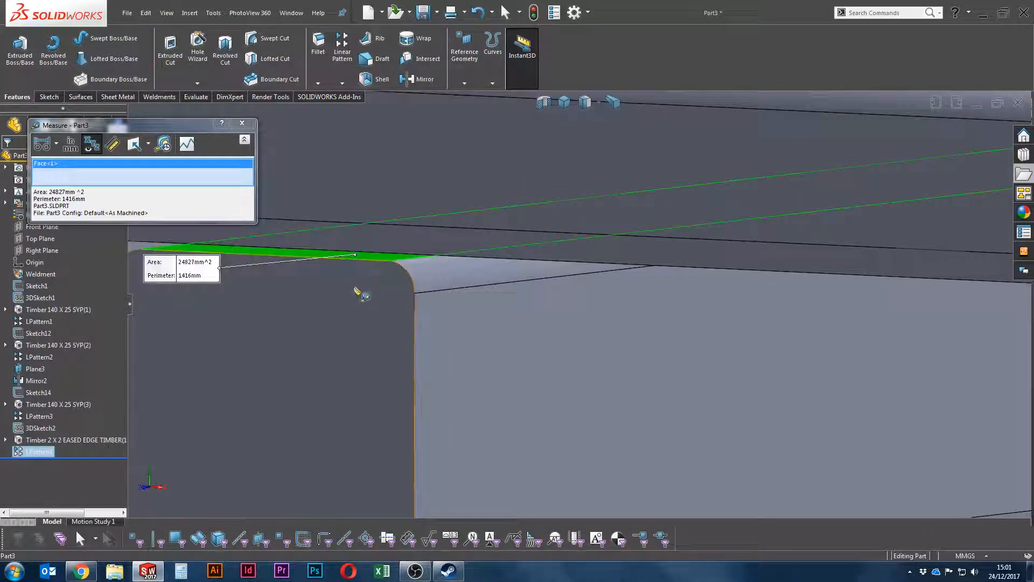
pyautogui.moveTo(358, 293); pyautogui.dragTo(555, 283, button='middle')
pyautogui.click(558, 280)
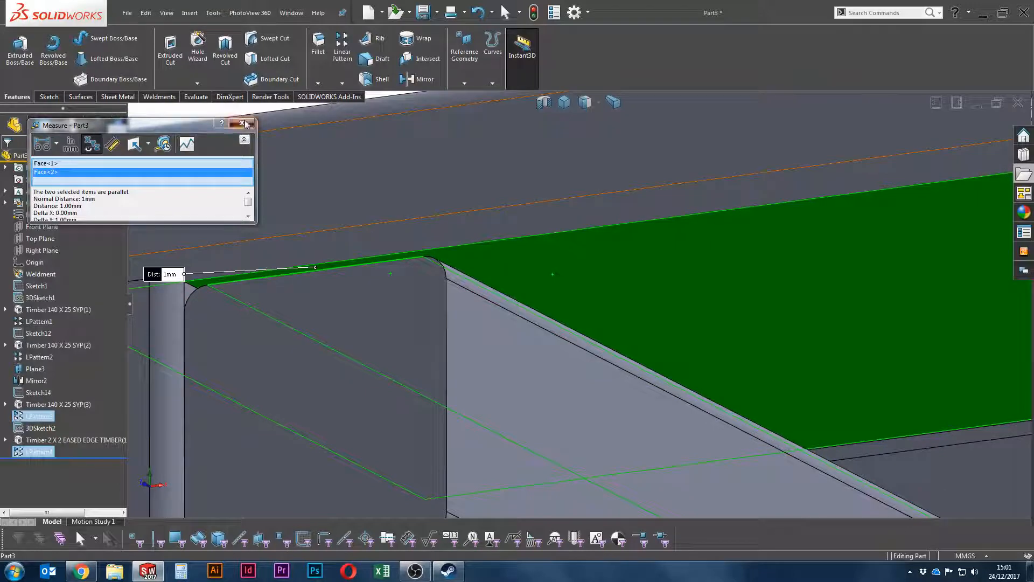
pyautogui.press('Escape')
# Step: Edit the rail pattern and set its spacing to 612.5 mm
pyautogui.click(41, 440)
pyautogui.click(47, 407)
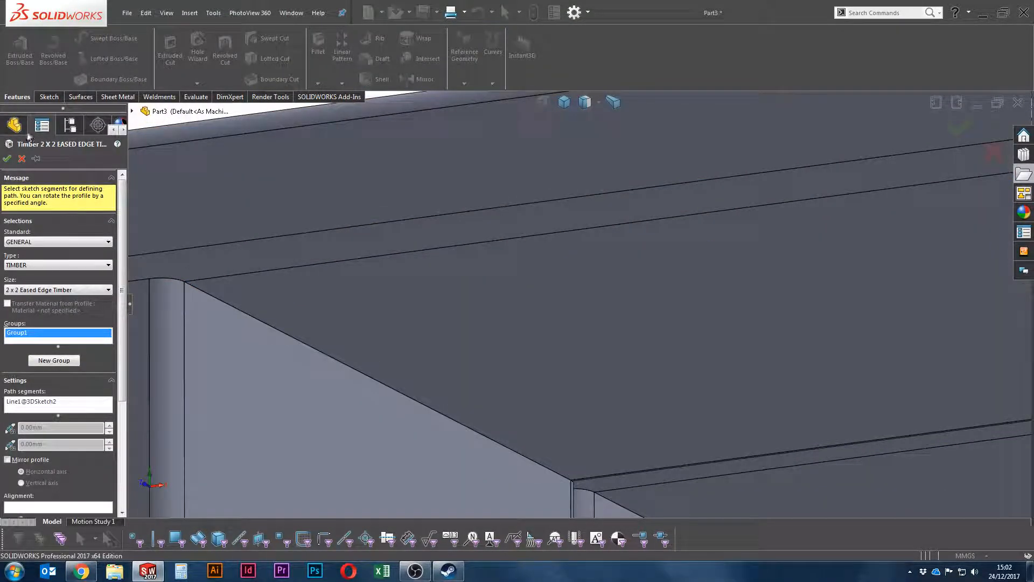
pyautogui.click(49, 452)
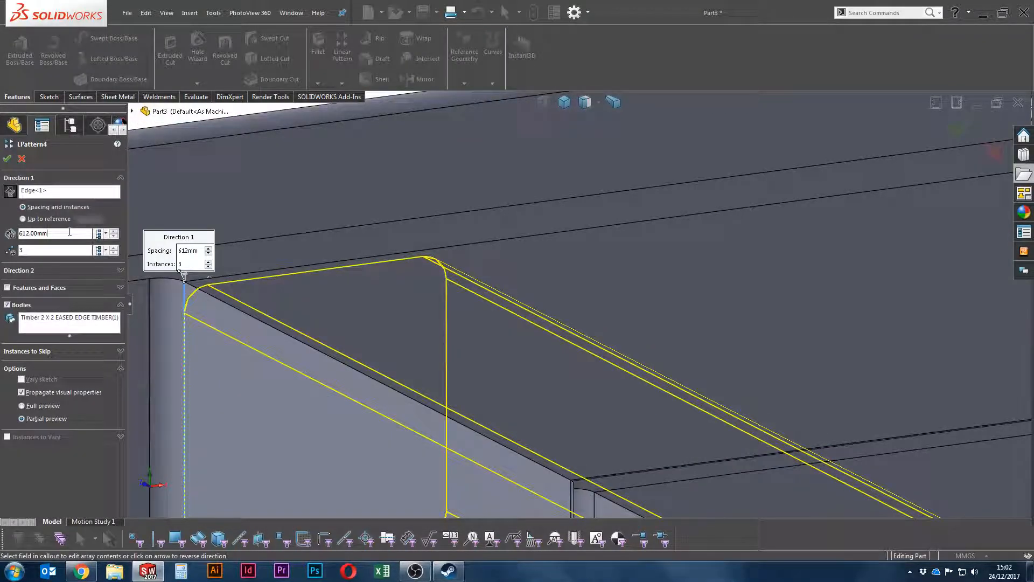
pyautogui.press('Return')
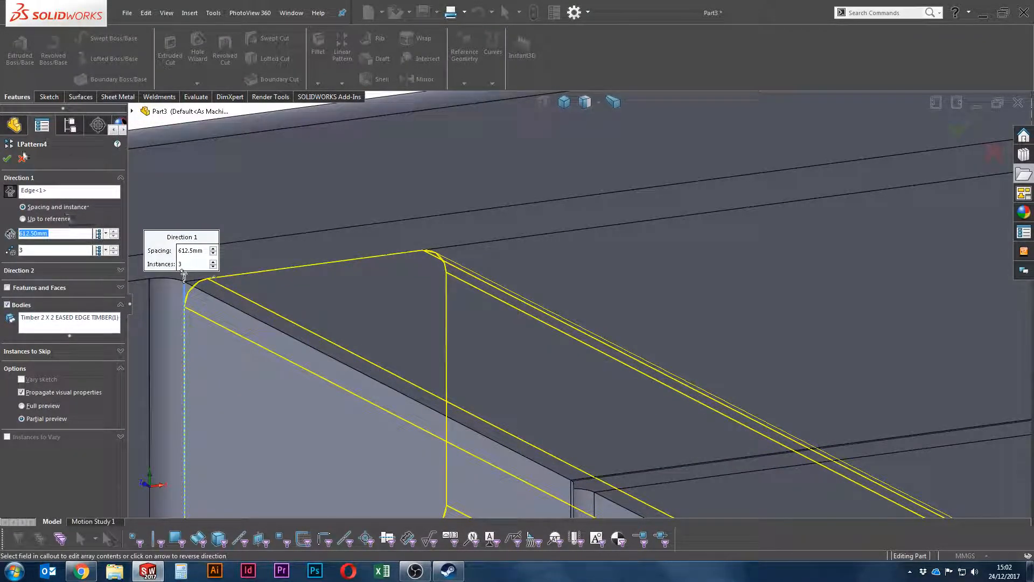
pyautogui.scroll(5, 347, 262)
pyautogui.click(506, 188)
pyautogui.scroll(2, 565, 247)
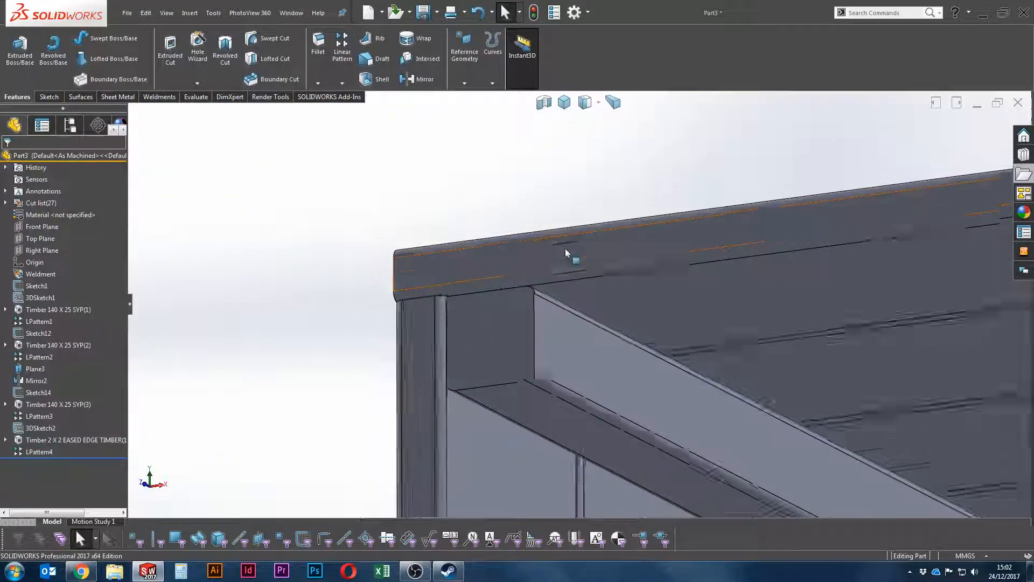
# Step: Start a Mirror feature for bodies with the Right Plane as the mirror plane
pyautogui.scroll(8, 568, 258)
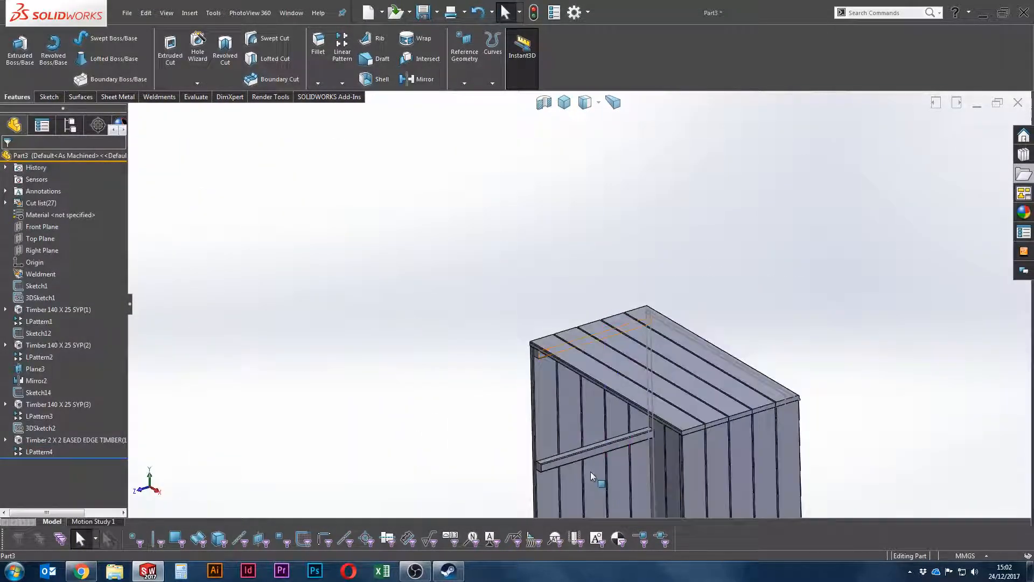
pyautogui.scroll(-6, 603, 372)
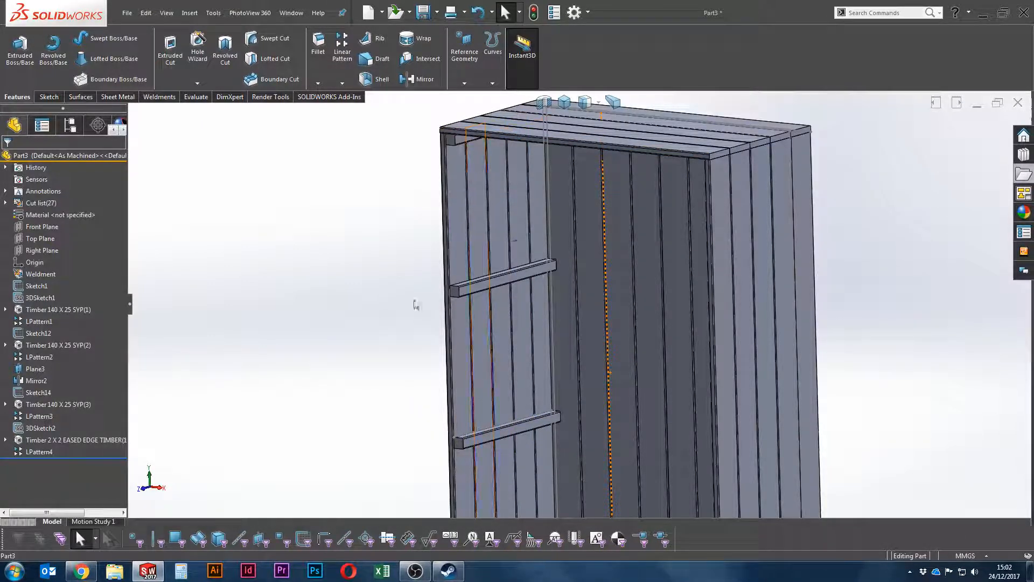
pyautogui.scroll(-3, 521, 434)
pyautogui.scroll(5, 526, 286)
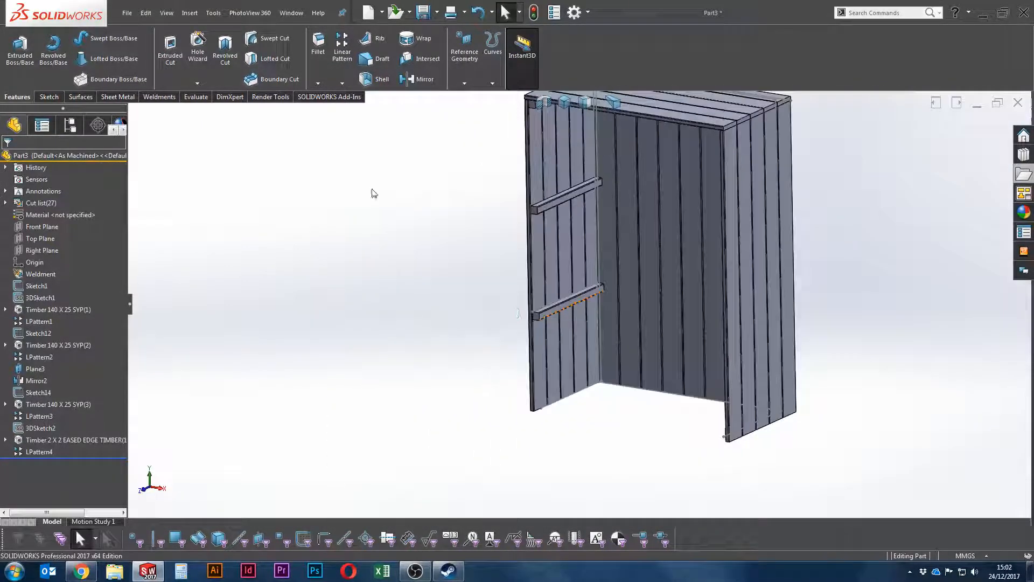
pyautogui.click(417, 80)
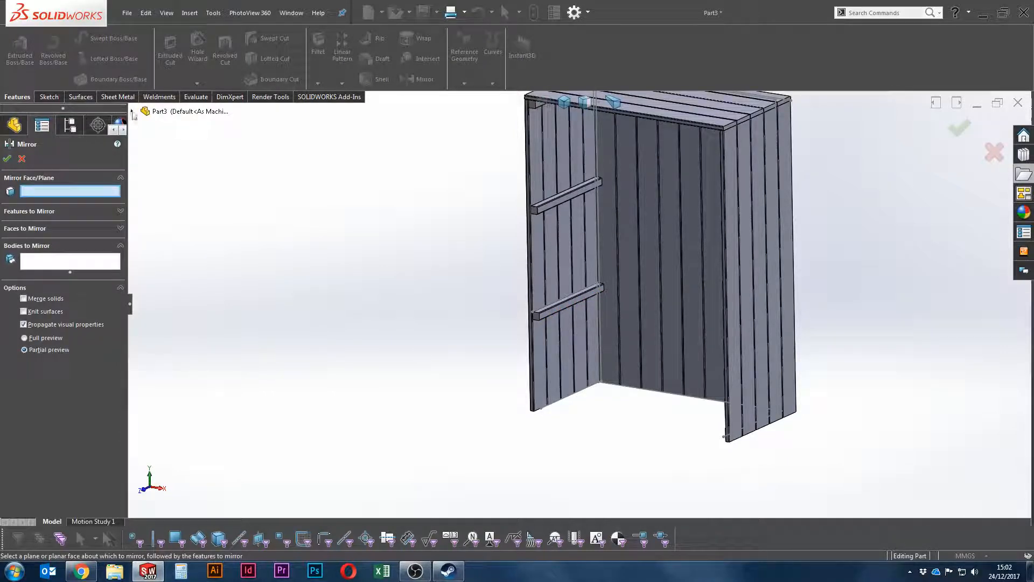
pyautogui.click(132, 112)
pyautogui.click(180, 206)
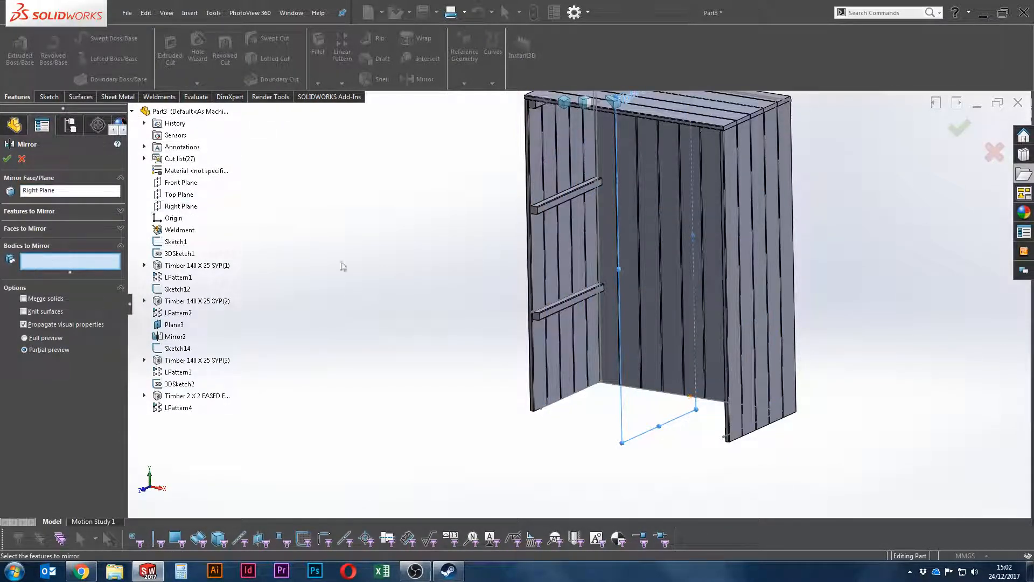
# Step: Mirror the lower and middle side-wall rails as bodies onto the opposite wall
pyautogui.scroll(-5, 568, 296)
pyautogui.click(569, 297)
pyautogui.scroll(2, 571, 302)
pyautogui.click(576, 185)
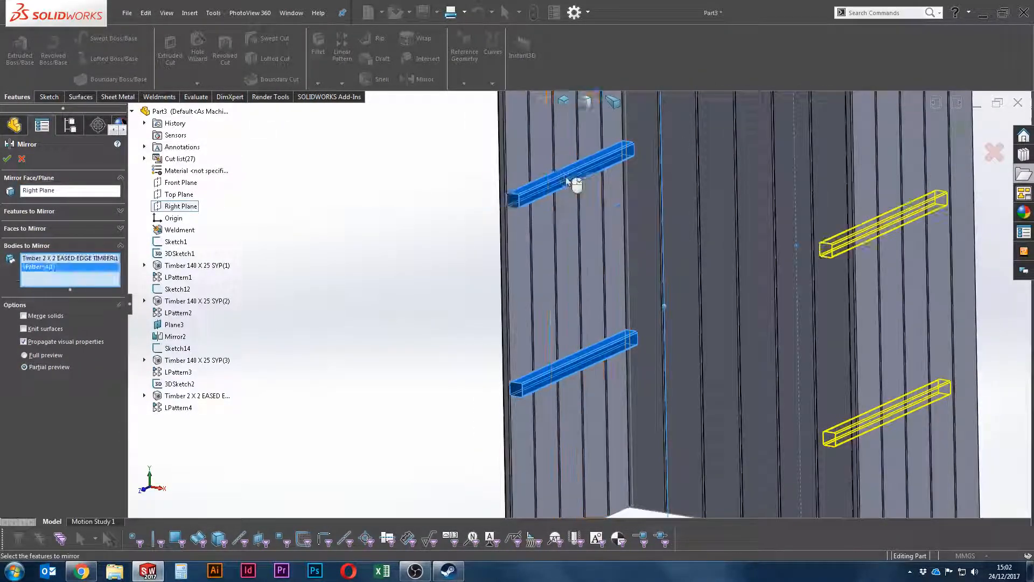
pyautogui.scroll(3, 567, 183)
pyautogui.moveTo(667, 313); pyautogui.dragTo(770, 286, button='middle')
pyautogui.rightClick(907, 265)
pyautogui.click(934, 340)
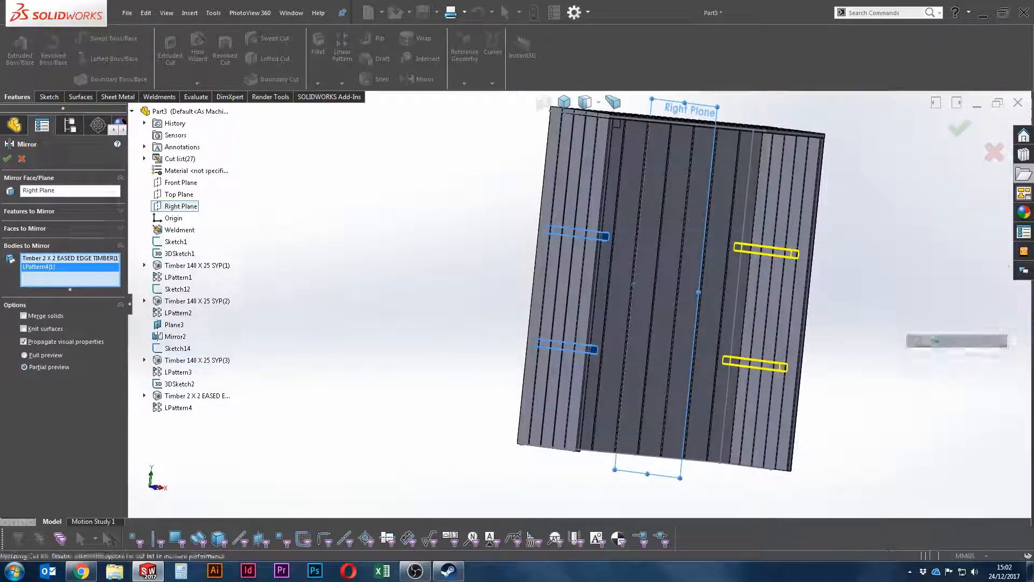
# Step: Edit the rail mirror and replace its mirror plane with Plane3
pyautogui.moveTo(906, 346); pyautogui.dragTo(819, 372, button='middle')
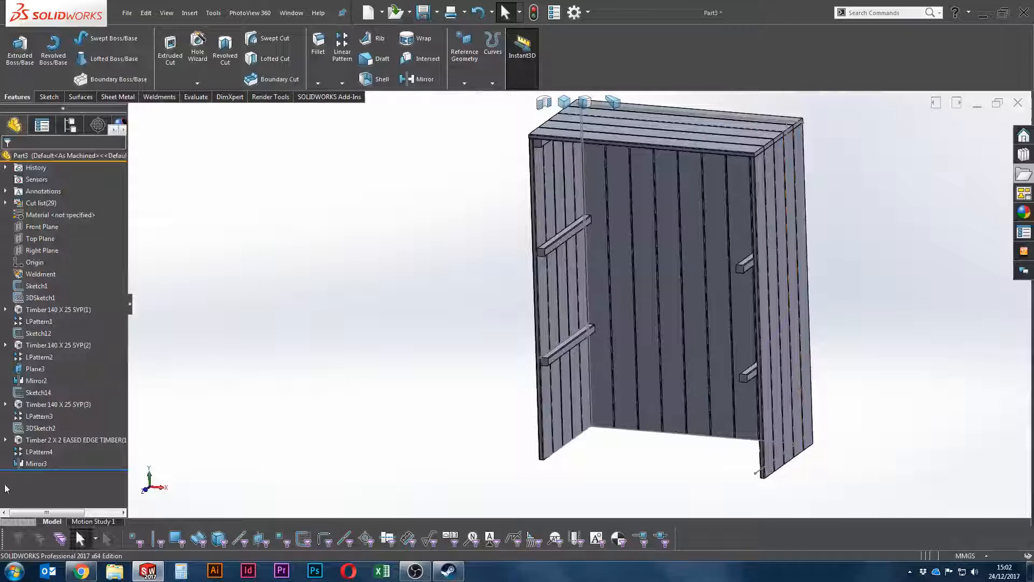
pyautogui.rightClick(23, 464)
pyautogui.click(33, 300)
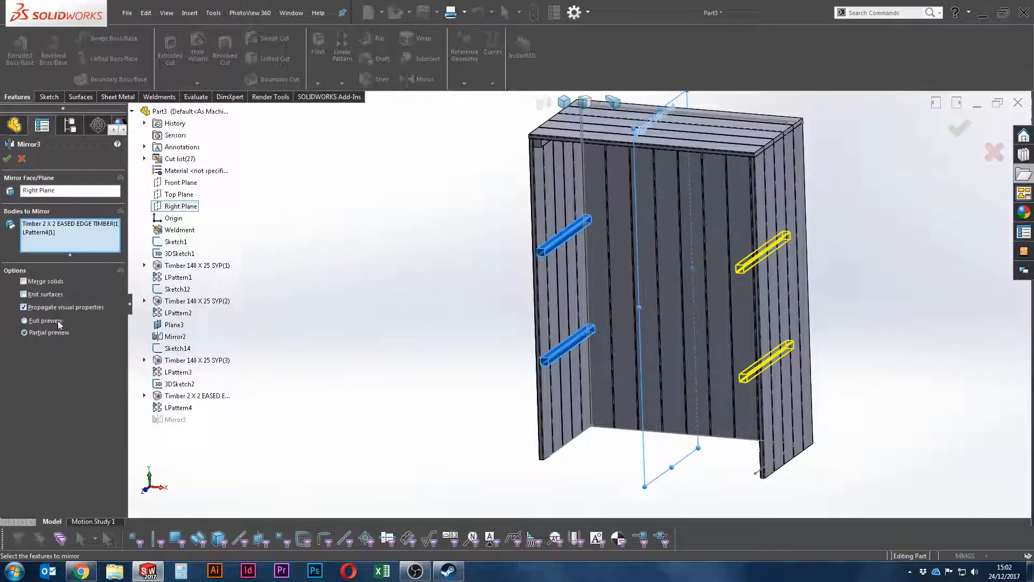
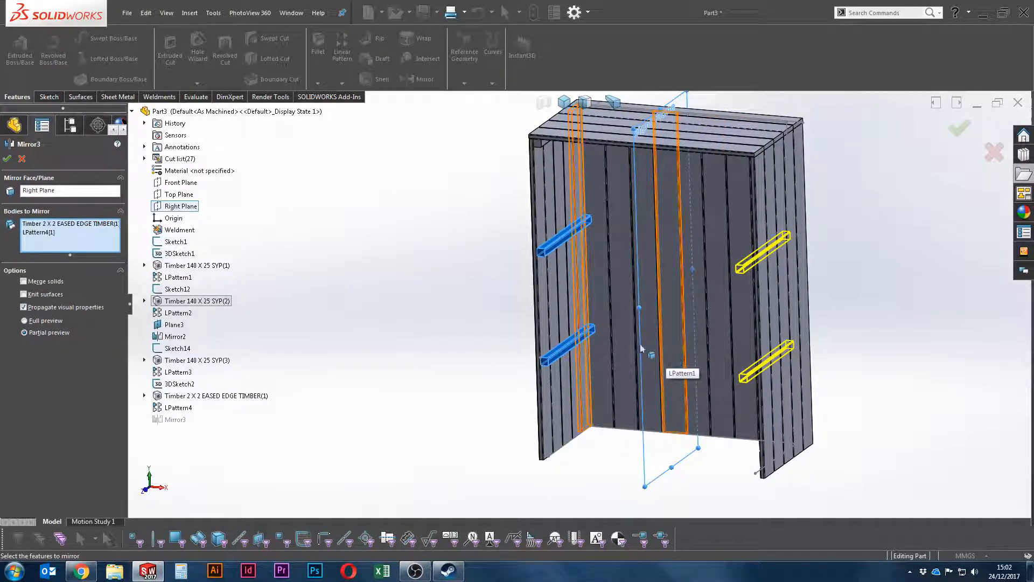
pyautogui.click(48, 191)
pyautogui.rightClick(43, 191)
pyautogui.click(63, 212)
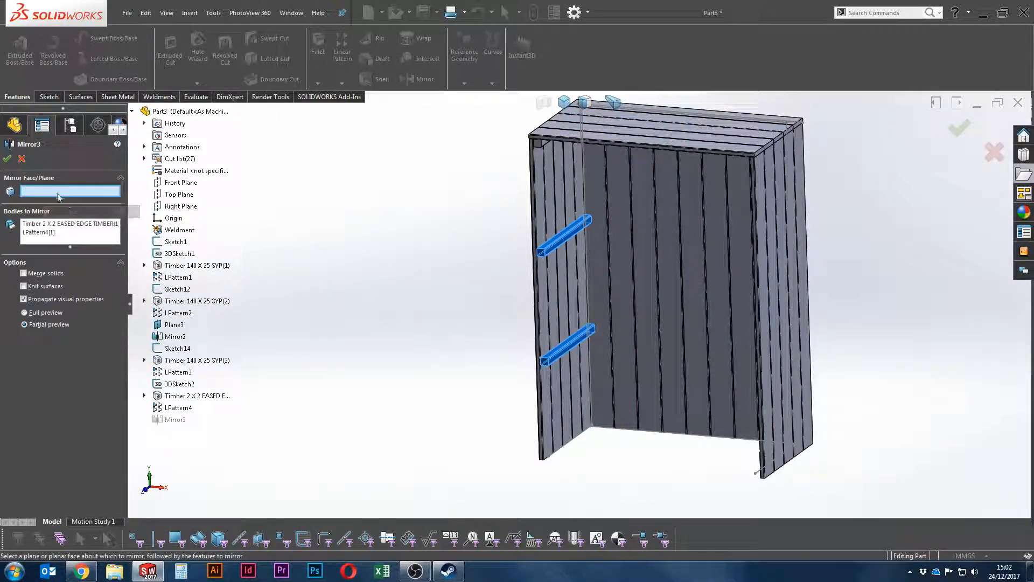
pyautogui.click(174, 325)
pyautogui.rightClick(473, 275)
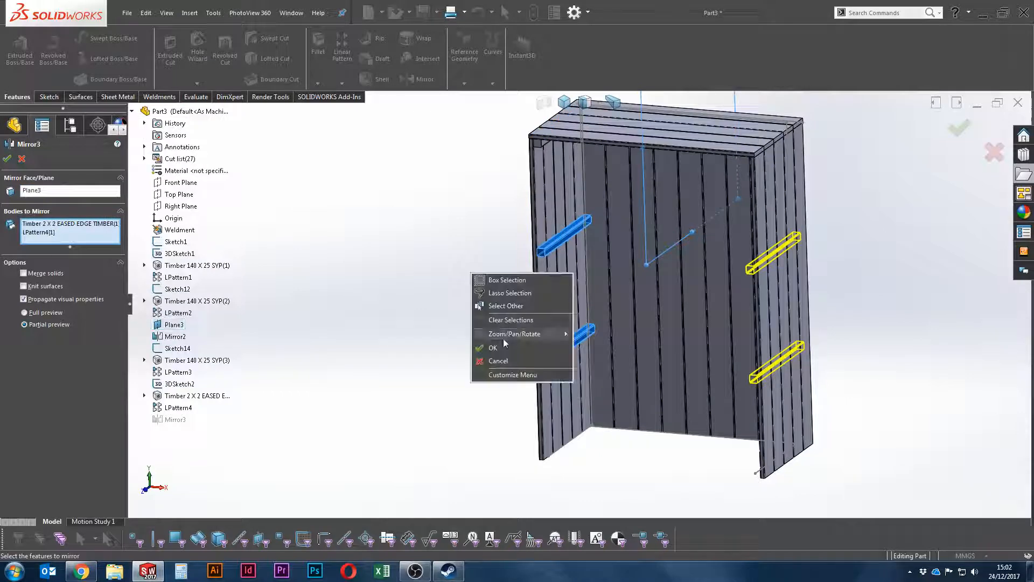
pyautogui.click(501, 346)
# Step: Inspect the rails on both side walls and the top rail beneath the roof from several angles
pyautogui.moveTo(466, 302); pyautogui.dragTo(774, 262, button='middle')
pyautogui.scroll(-3, 773, 262)
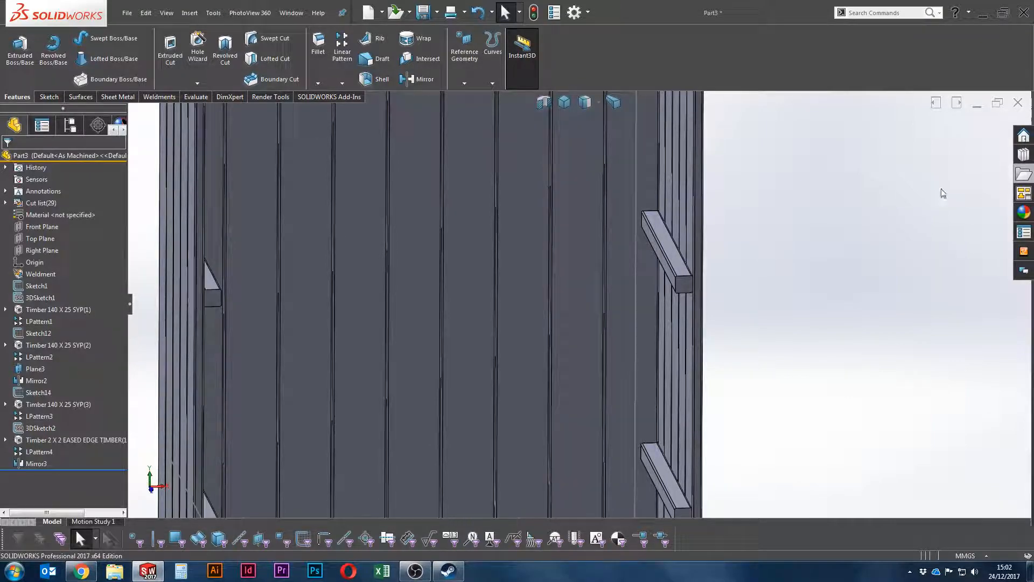
pyautogui.keyDown('ctrl'); pyautogui.moveTo(703, 253); pyautogui.dragTo(603, 356, button='middle'); pyautogui.keyUp('ctrl')
pyautogui.scroll(5, 603, 356)
pyautogui.scroll(-5, 561, 302)
pyautogui.moveTo(560, 302); pyautogui.dragTo(598, 351, button='middle')
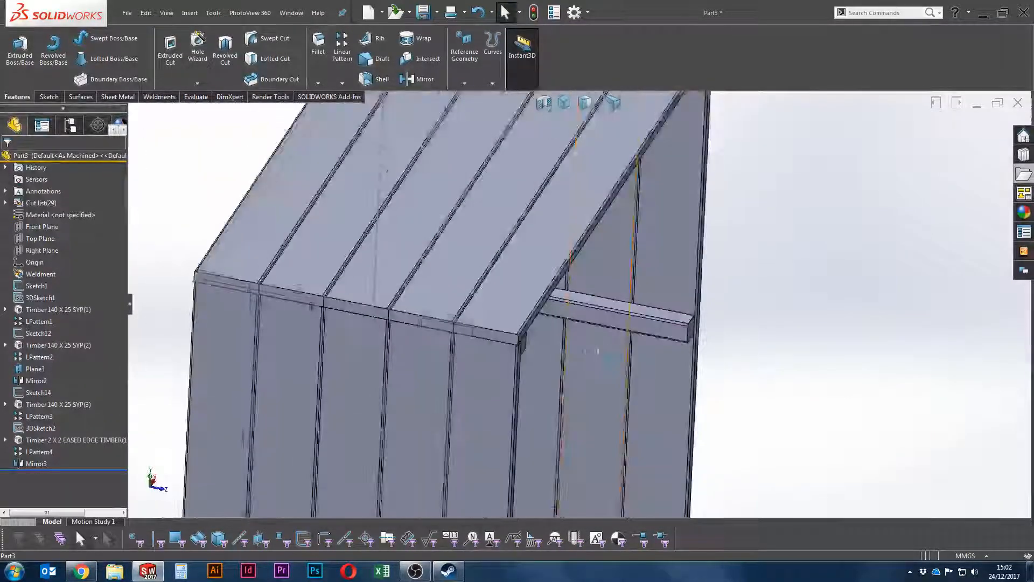
pyautogui.scroll(4, 592, 347)
pyautogui.moveTo(485, 339); pyautogui.dragTo(517, 361, button='middle')
pyautogui.scroll(-6, 351, 318)
pyautogui.scroll(6, 565, 380)
pyautogui.moveTo(595, 396); pyautogui.dragTo(598, 415, button='middle')
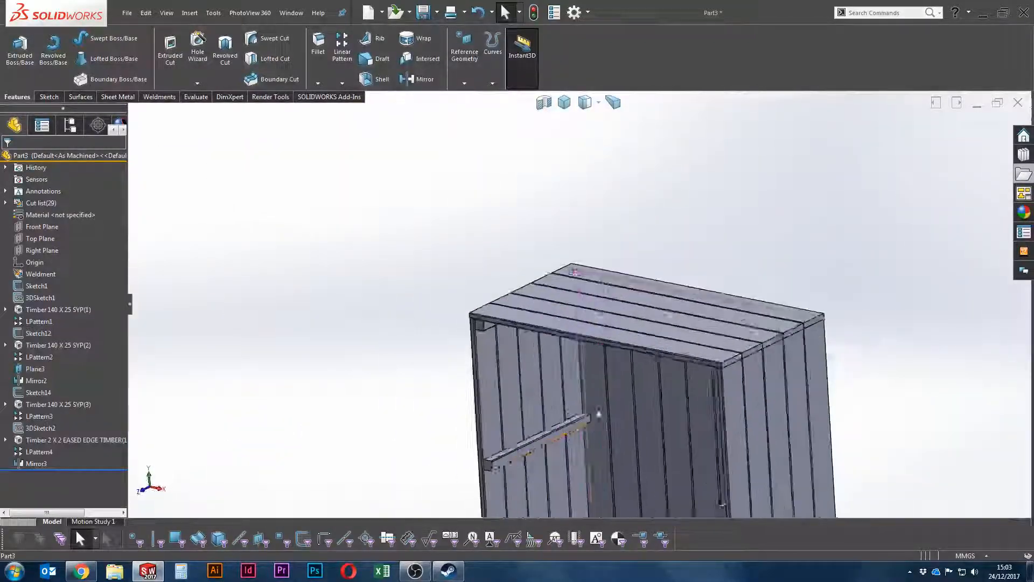
pyautogui.scroll(-4, 597, 416)
pyautogui.scroll(2, 511, 405)
pyautogui.scroll(-5, 497, 396)
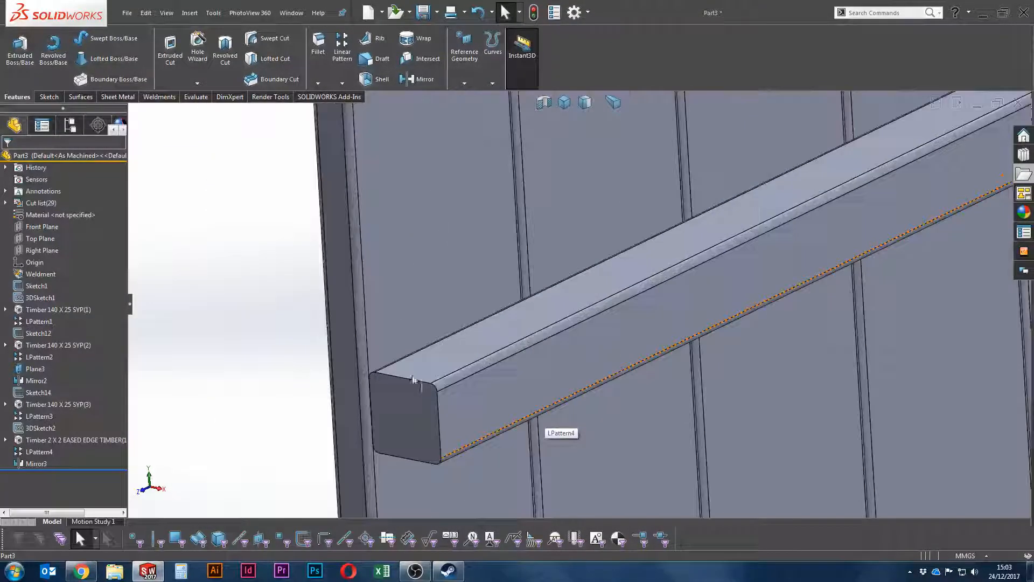
pyautogui.scroll(6, 568, 315)
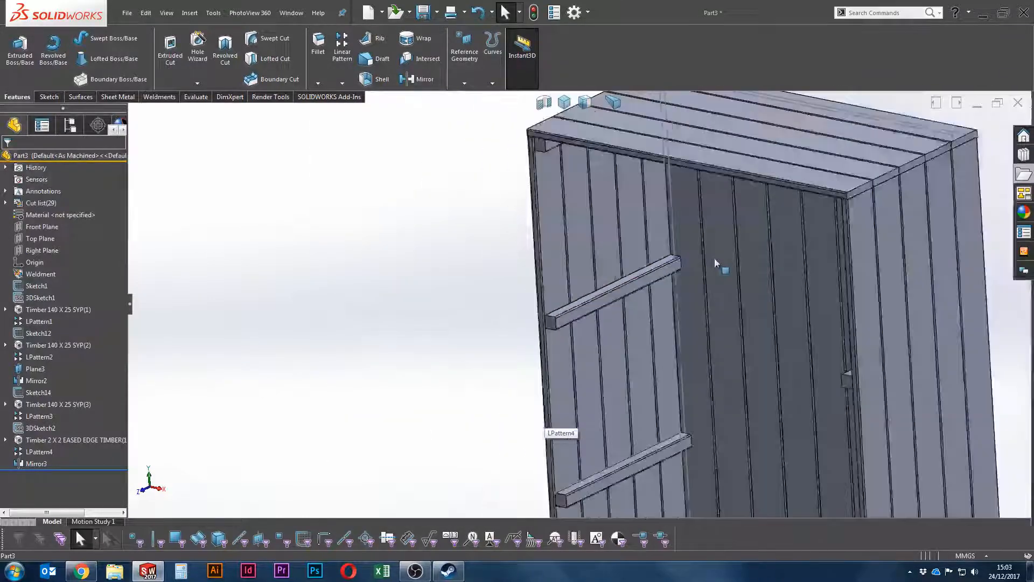
# Step: Sketch a line on the middle side-wall rail's top face, running along the front ends to the matching rail on the opposite wall
pyautogui.scroll(-3, 714, 257)
pyautogui.scroll(5, 733, 228)
pyautogui.scroll(-6, 635, 309)
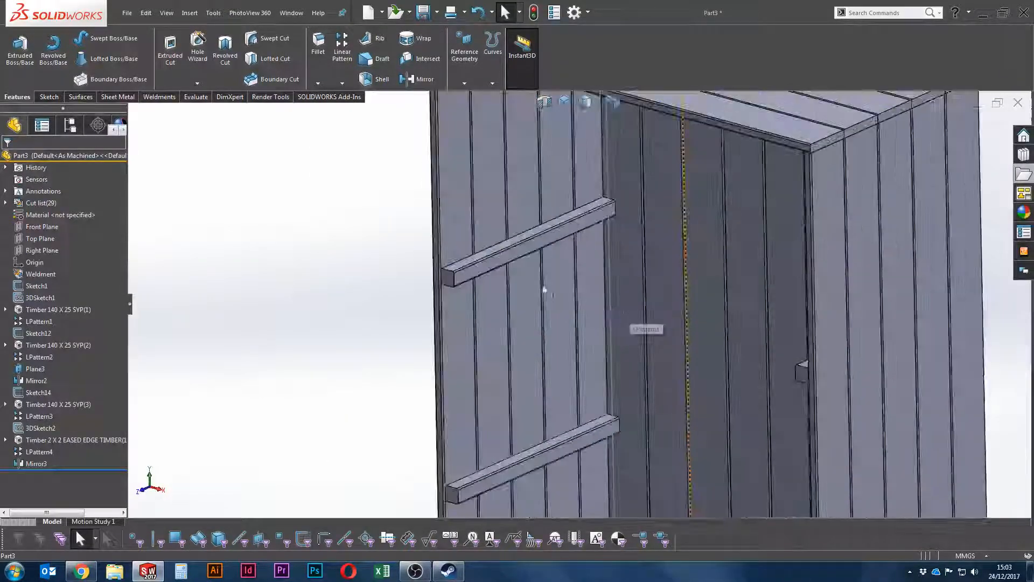
pyautogui.scroll(-4, 563, 271)
pyautogui.click(415, 284)
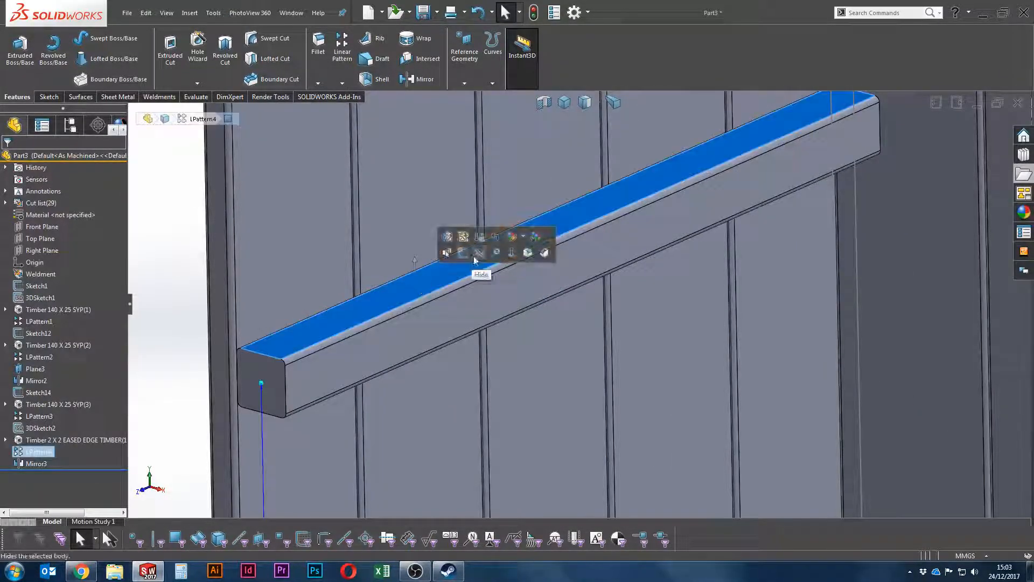
pyautogui.press('l')
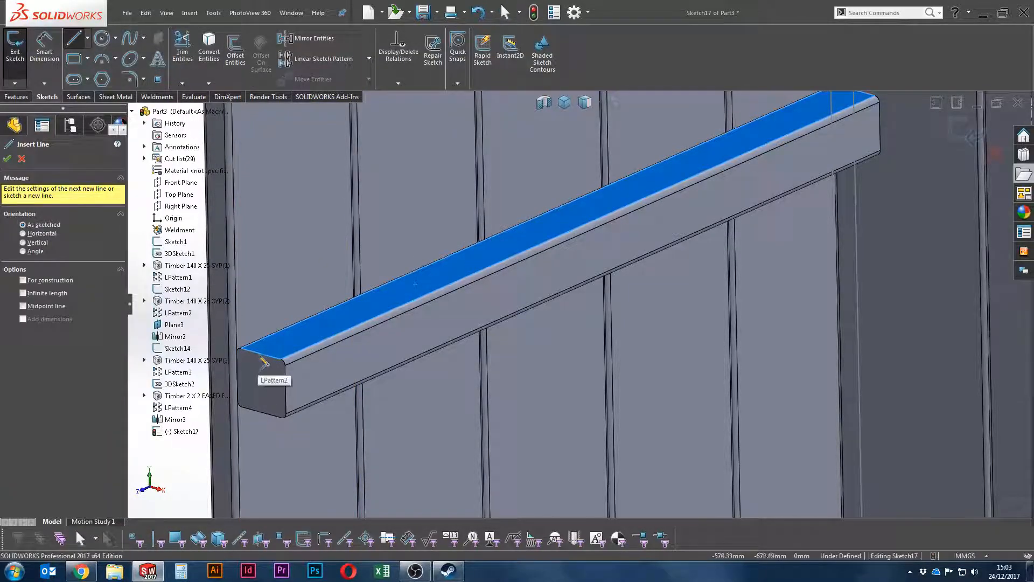
pyautogui.click(259, 354)
pyautogui.scroll(7, 693, 402)
pyautogui.scroll(-7, 825, 421)
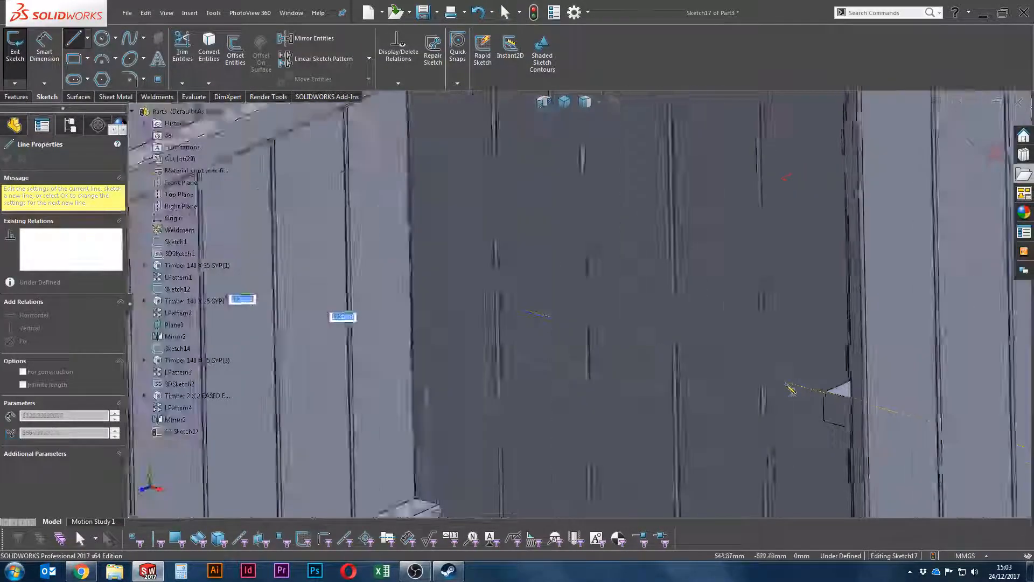
pyautogui.click(831, 389)
pyautogui.rightClick(833, 343)
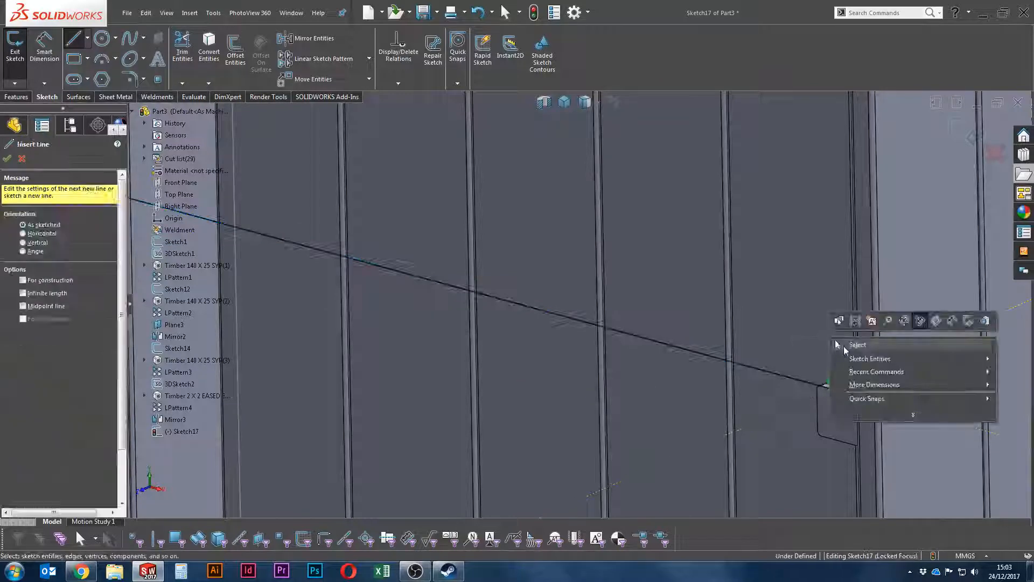
pyautogui.click(845, 347)
# Step: Constrain the line's end to the outer front corner of the opposite wall's middle rail
pyautogui.scroll(-1, 826, 386)
pyautogui.click(826, 385)
pyautogui.moveTo(829, 388); pyautogui.dragTo(796, 394, button='middle')
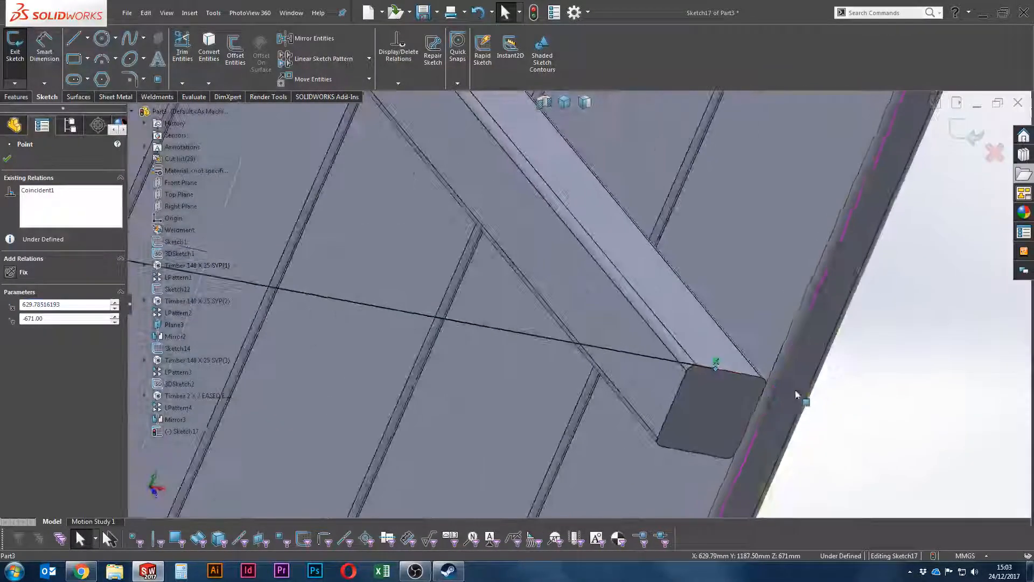
pyautogui.keyDown('ctrl'); pyautogui.click(762, 379); pyautogui.keyUp('ctrl')
pyautogui.click(825, 333)
pyautogui.scroll(5, 852, 443)
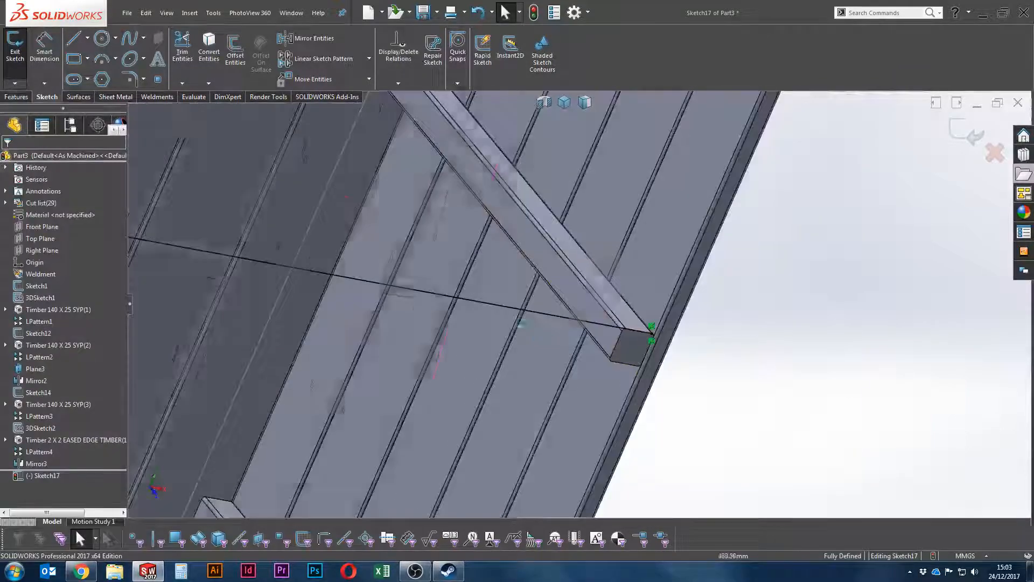
# Step: Delete the relation at the line's start point and attach that point to the outer front corner of its rail
pyautogui.moveTo(520, 324); pyautogui.dragTo(351, 295, button='middle')
pyautogui.scroll(6, 351, 296)
pyautogui.scroll(-12, 286, 293)
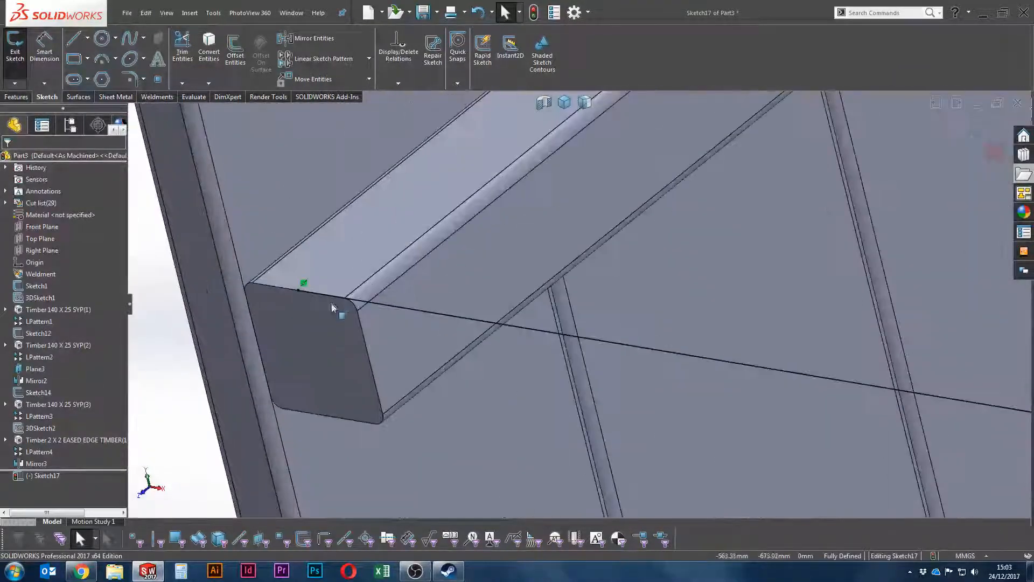
pyautogui.rightClick(304, 282)
pyautogui.click(352, 409)
pyautogui.scroll(4, 308, 283)
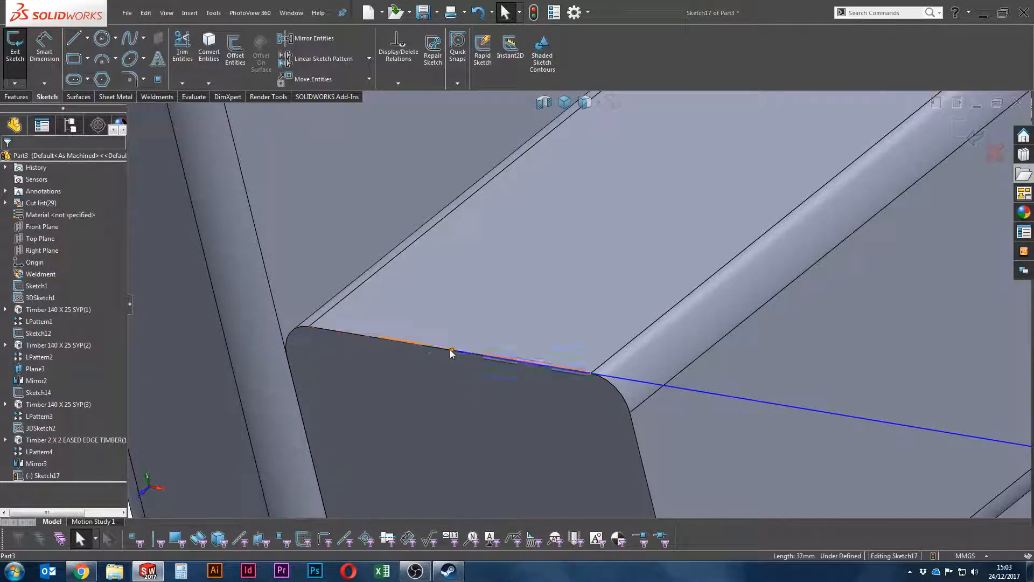
pyautogui.moveTo(451, 351)
pyautogui.mouseDown()
pyautogui.moveTo(339, 345)
pyautogui.moveTo(309, 327)
pyautogui.mouseUp()
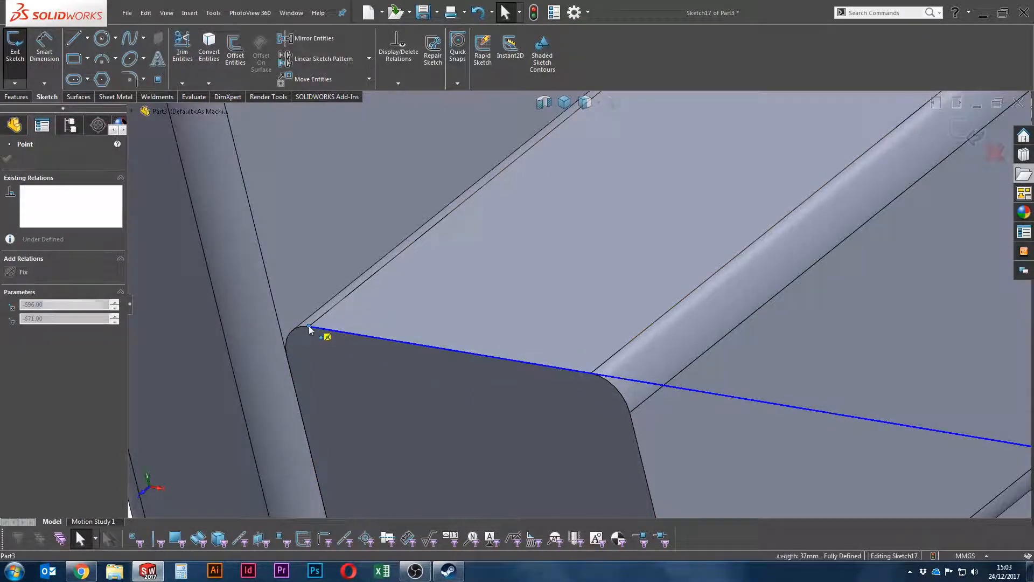
pyautogui.press('Escape')
pyautogui.scroll(-4, 699, 347)
# Step: Exit the sketch and apply a GENERAL TIMBER 140 x 25 SYP structural member along the new line
pyautogui.click(157, 97)
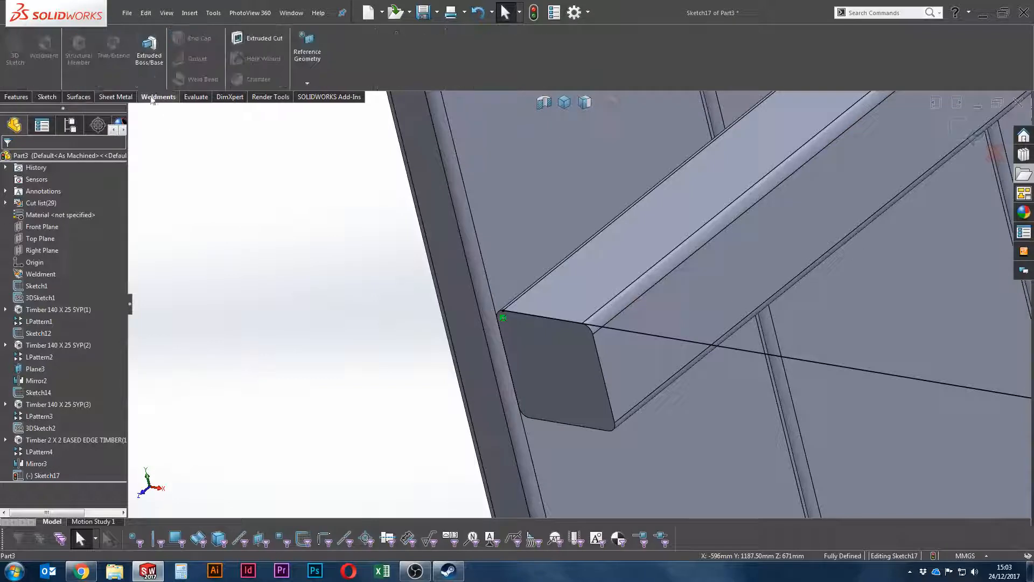
pyautogui.click(973, 136)
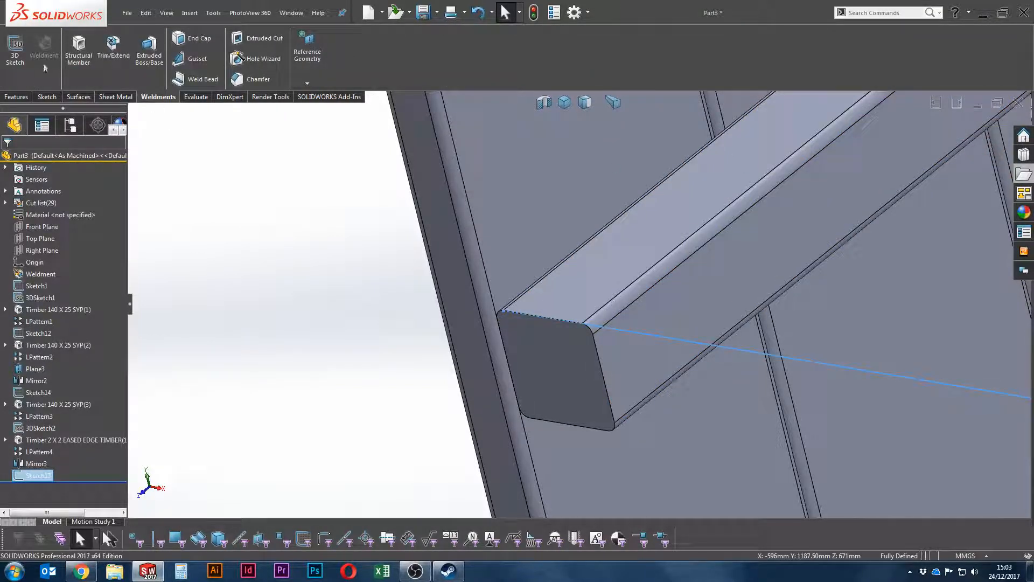
pyautogui.click(79, 51)
pyautogui.click(62, 275)
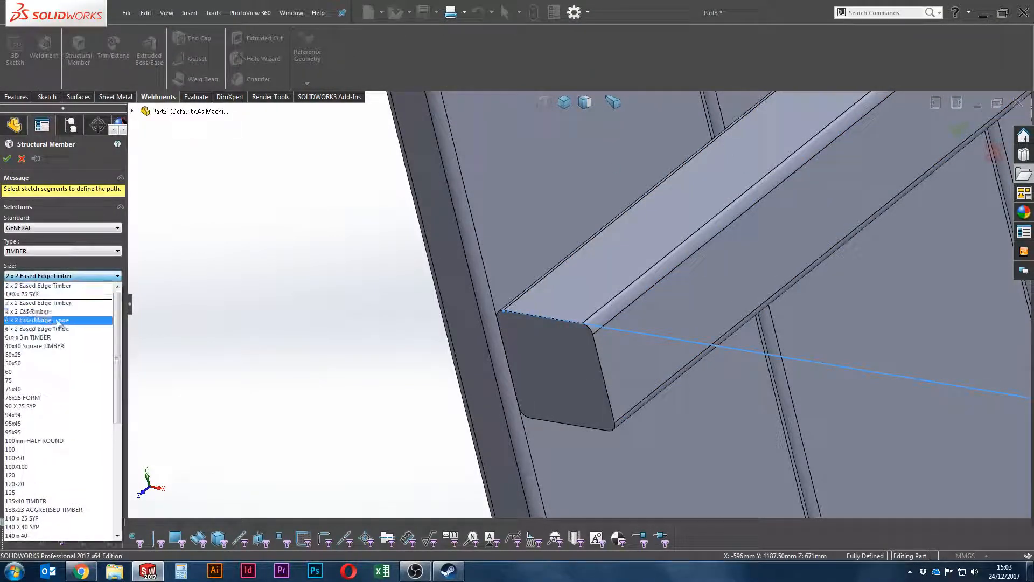
pyautogui.click(58, 297)
pyautogui.click(55, 340)
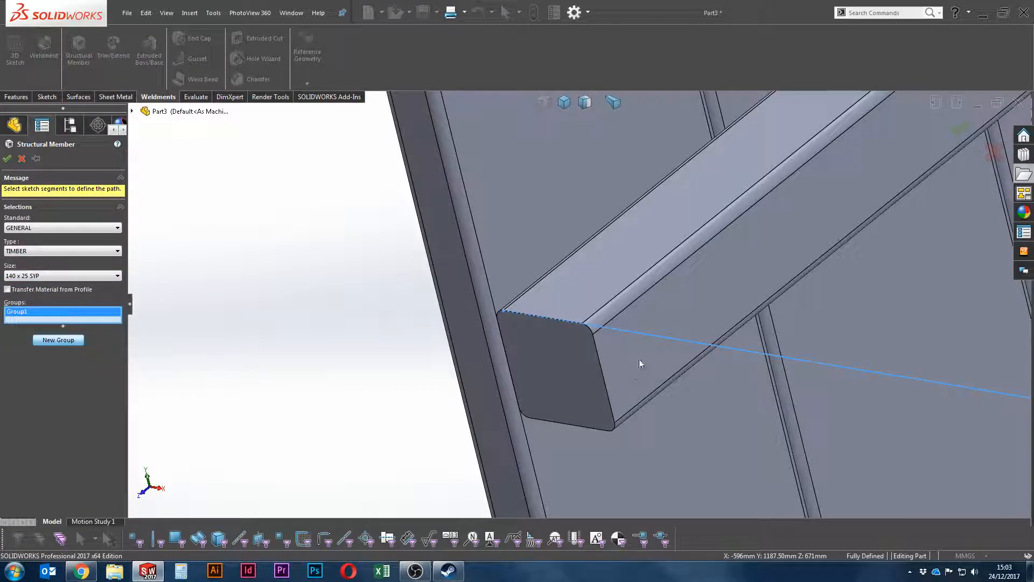
pyautogui.click(624, 338)
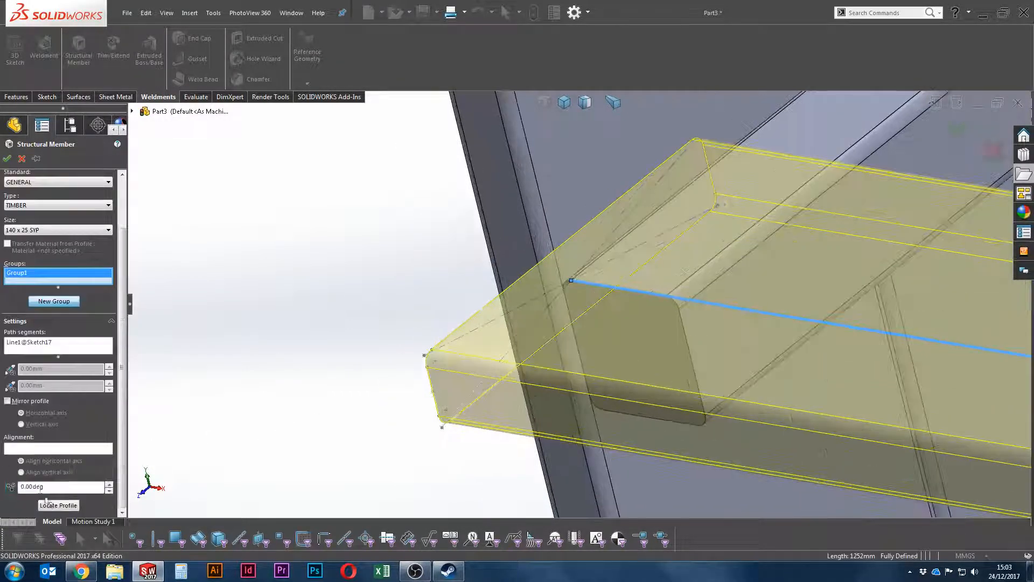
# Step: Relocate the plank's profile by its corner point so it rests on top of the rails, and accept the member
pyautogui.moveTo(439, 423)
pyautogui.mouseDown(button='middle')
pyautogui.moveTo(386, 478)
pyautogui.moveTo(420, 482)
pyautogui.mouseUp(button='middle')
pyautogui.click(418, 474)
pyautogui.rightClick(426, 488)
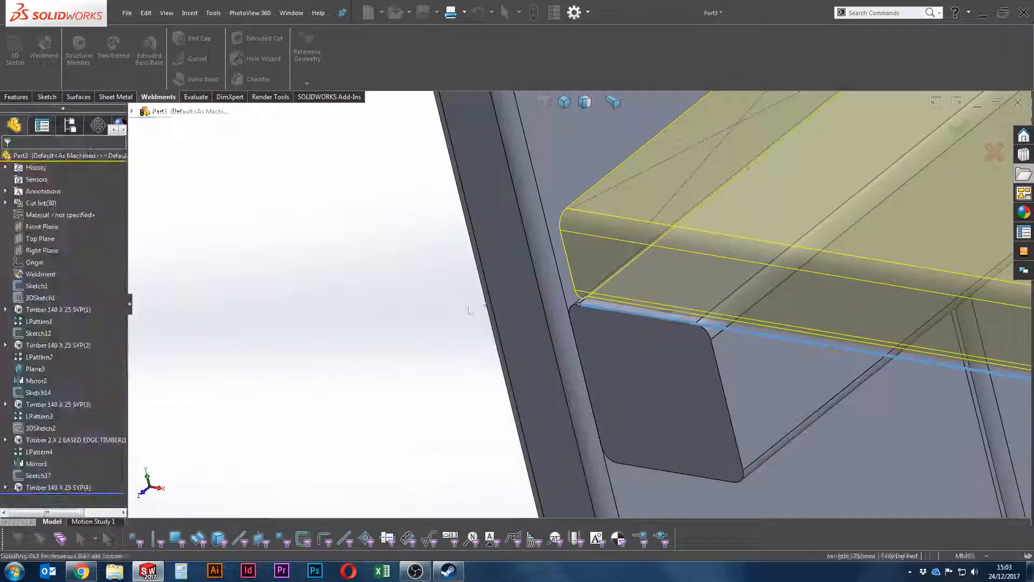
pyautogui.scroll(12, 574, 302)
pyautogui.moveTo(727, 334); pyautogui.dragTo(650, 342, button='middle')
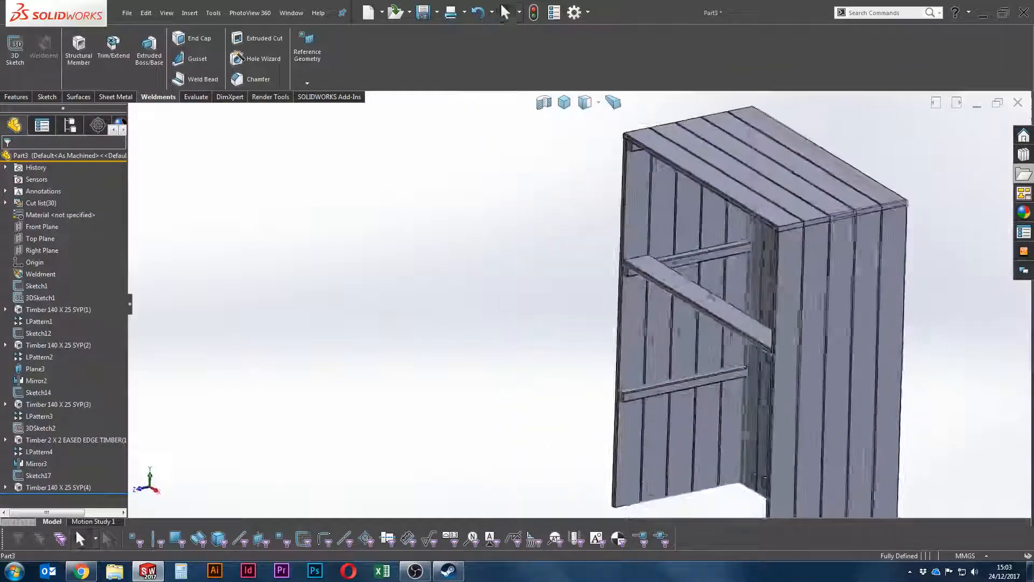
# Step: Start a linear pattern along the middle rail's long edge with the new shelf plank as the body
pyautogui.click(17, 97)
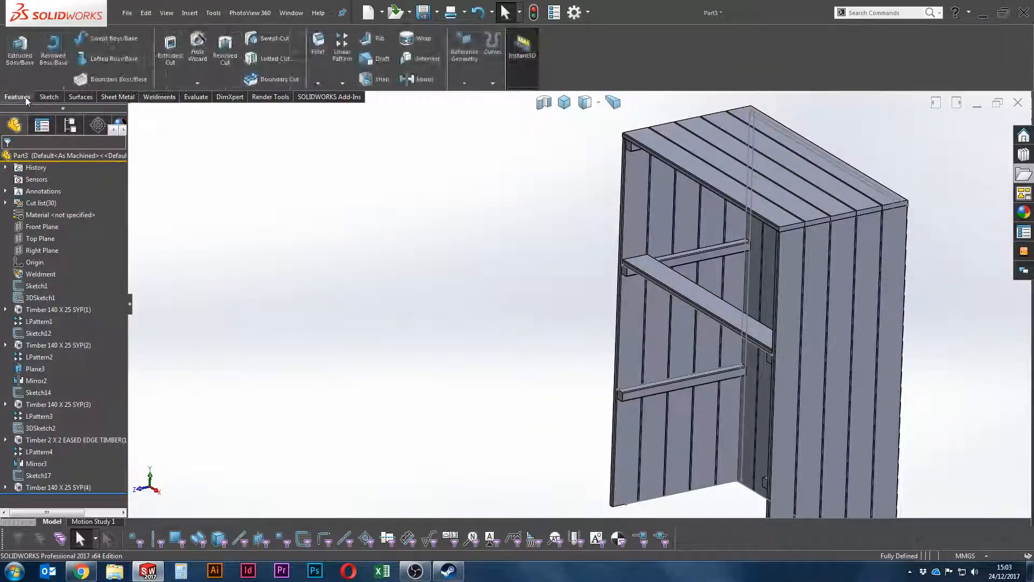
pyautogui.click(342, 48)
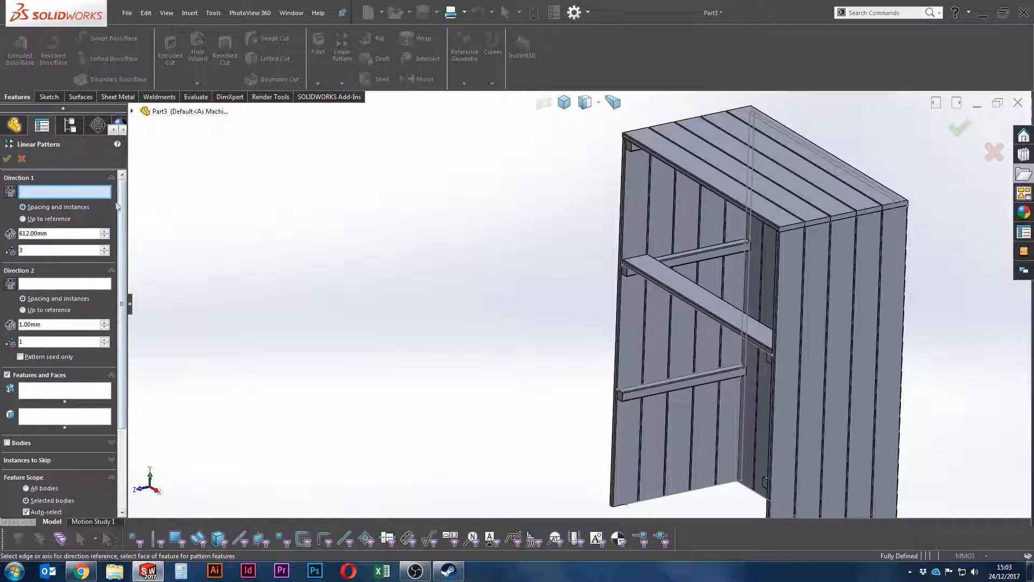
pyautogui.scroll(-5, 671, 286)
pyautogui.click(640, 262)
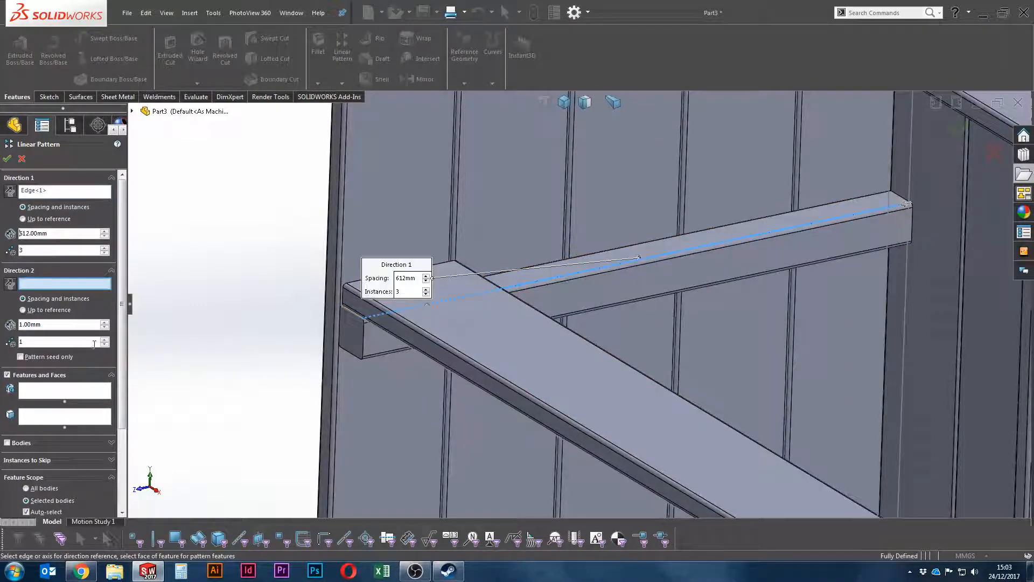
pyautogui.click(7, 443)
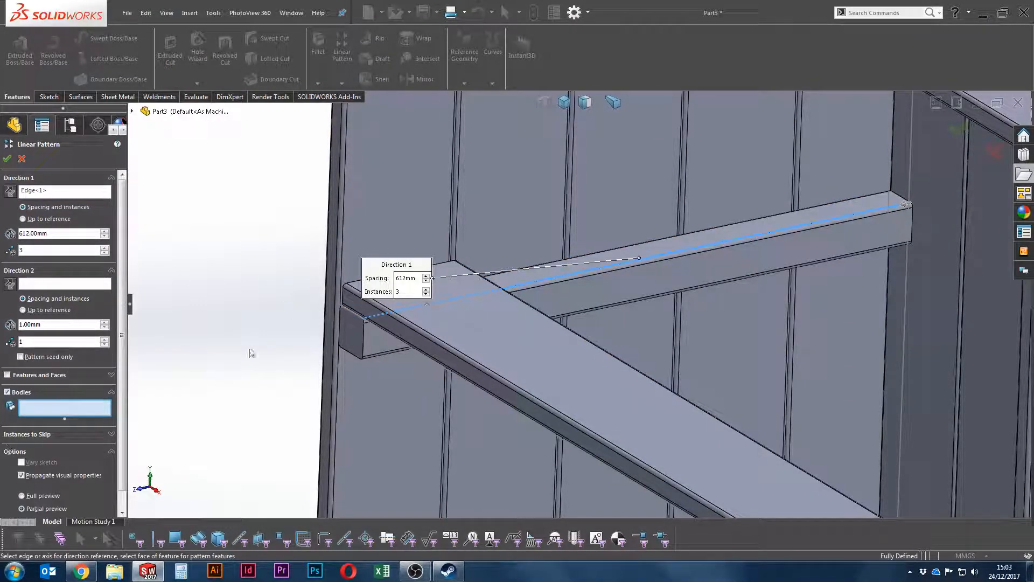
pyautogui.click(420, 329)
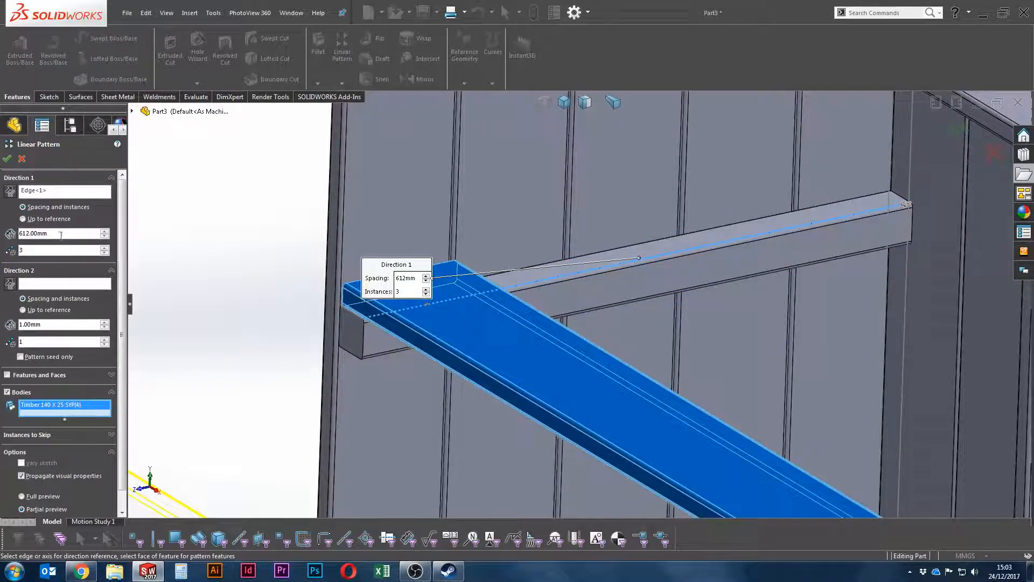
# Step: Set the plank pattern to 145 mm spacing and 4 instances, reverse it toward the back wall, and accept it
pyautogui.write('145')
pyautogui.press('Return')
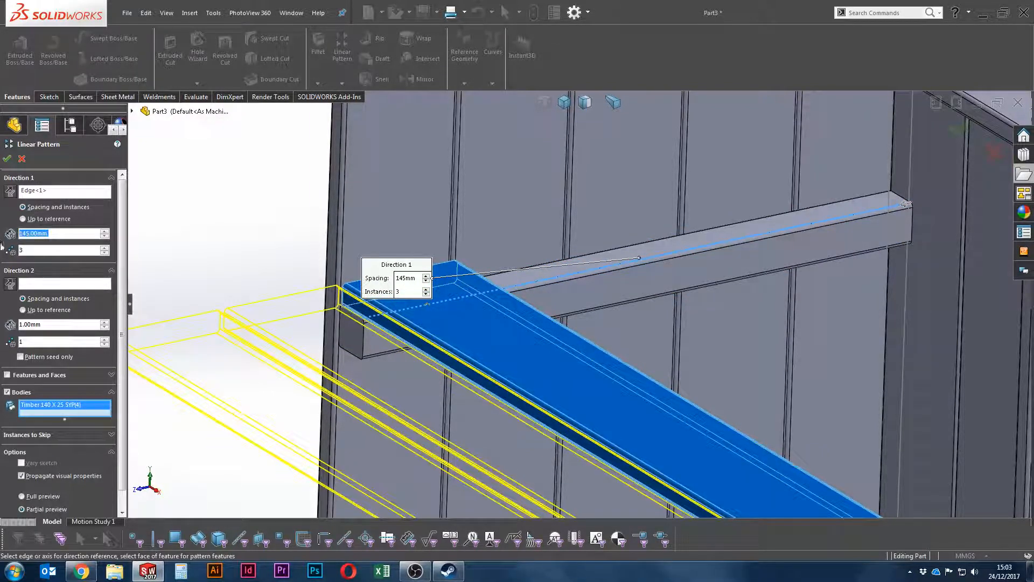
pyautogui.click(10, 193)
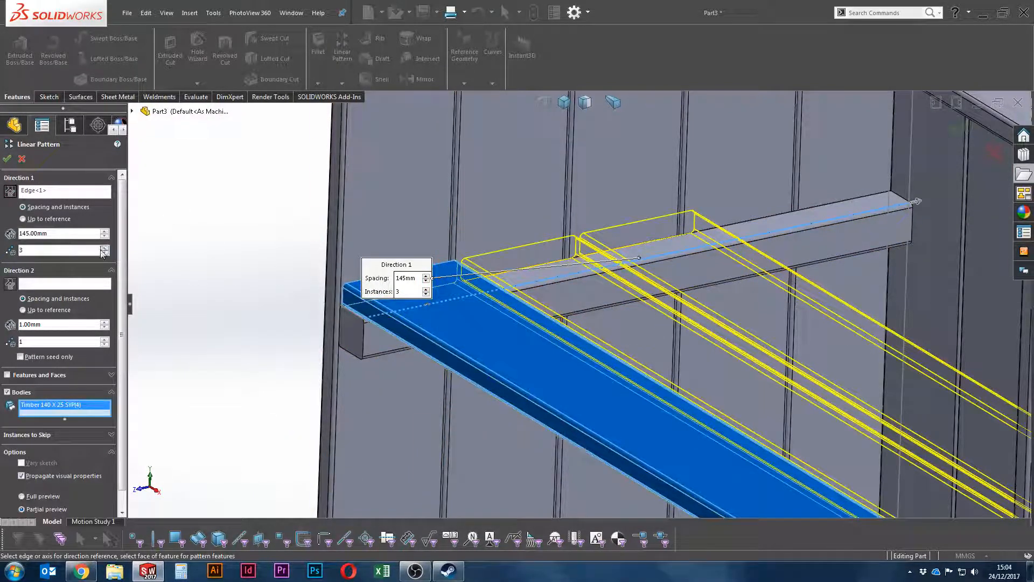
pyautogui.click(104, 248)
pyautogui.click(105, 248)
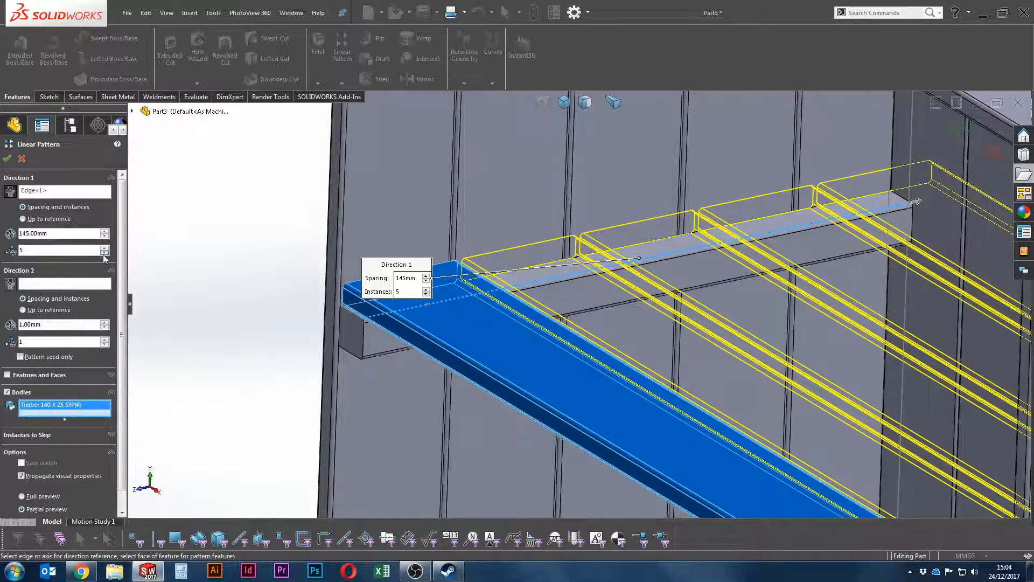
pyautogui.click(104, 253)
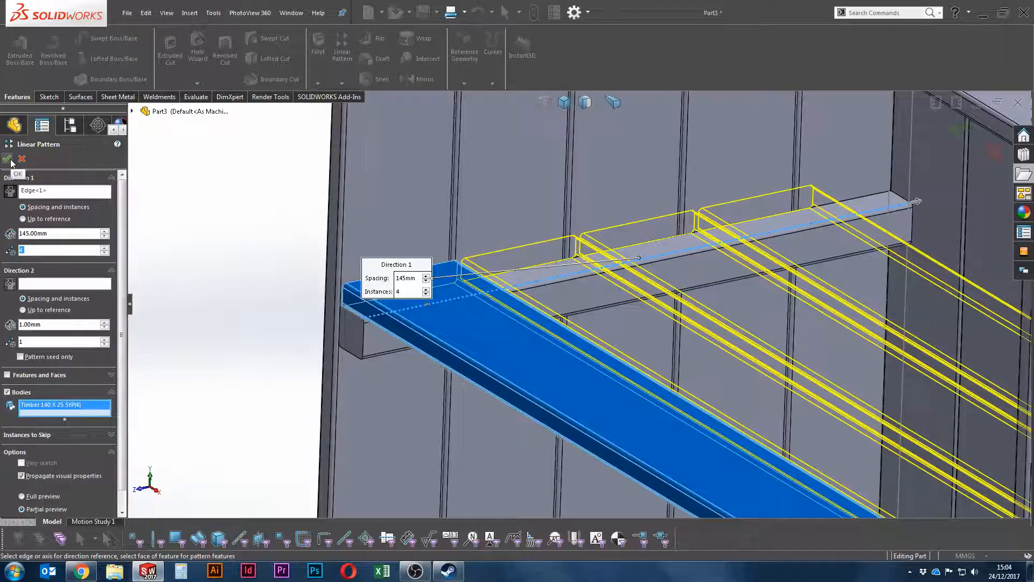
pyautogui.click(11, 161)
pyautogui.scroll(-4, 752, 304)
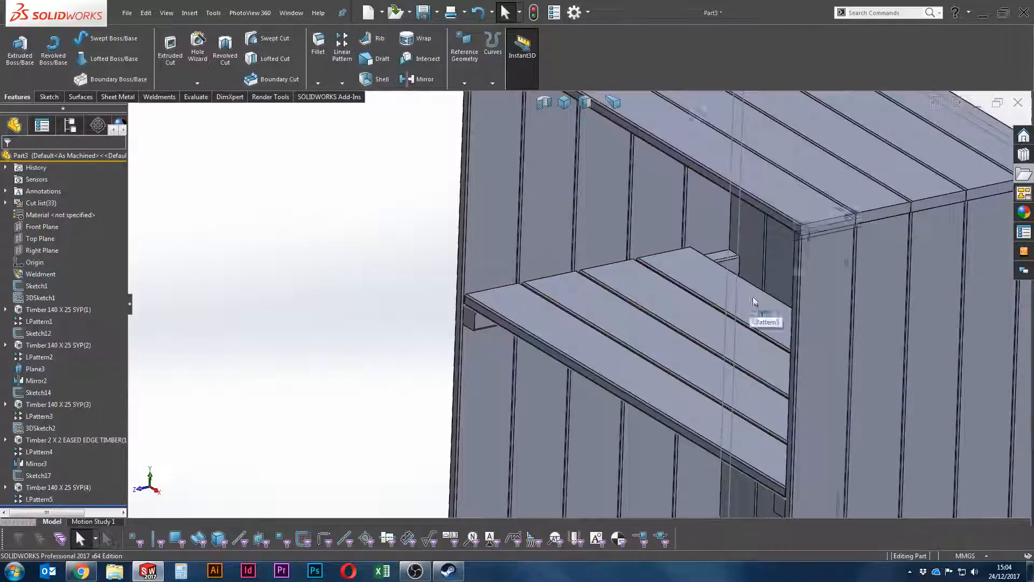
pyautogui.scroll(3, 754, 302)
pyautogui.moveTo(754, 302); pyautogui.dragTo(536, 369, button='middle')
pyautogui.scroll(4, 694, 311)
pyautogui.click(342, 48)
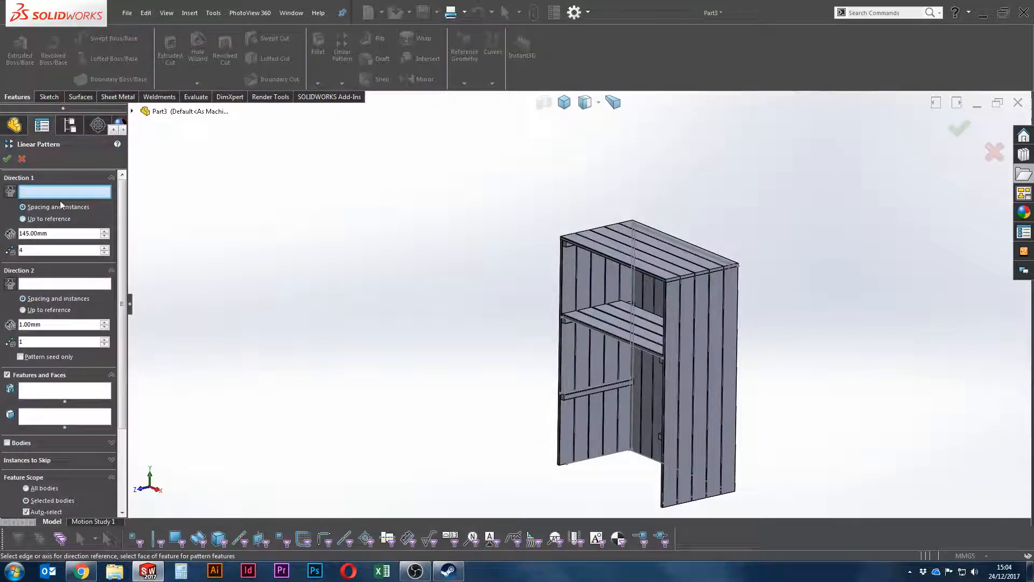
pyautogui.scroll(-6, 648, 340)
pyautogui.click(639, 337)
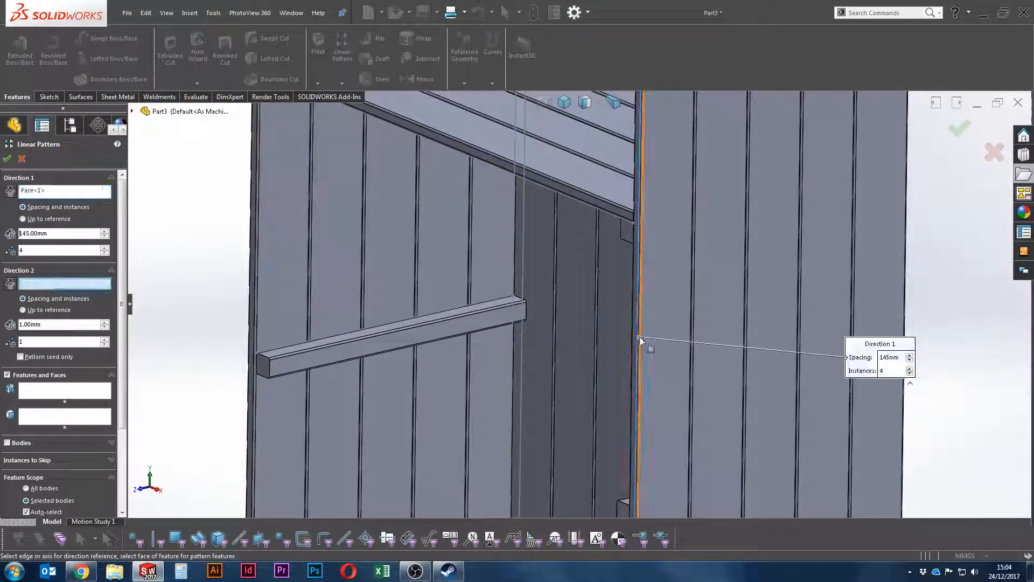
pyautogui.press('Escape')
# Step: Start a linear pattern along the side wall's vertical front edge with all four shelf planks as bodies
pyautogui.click(342, 49)
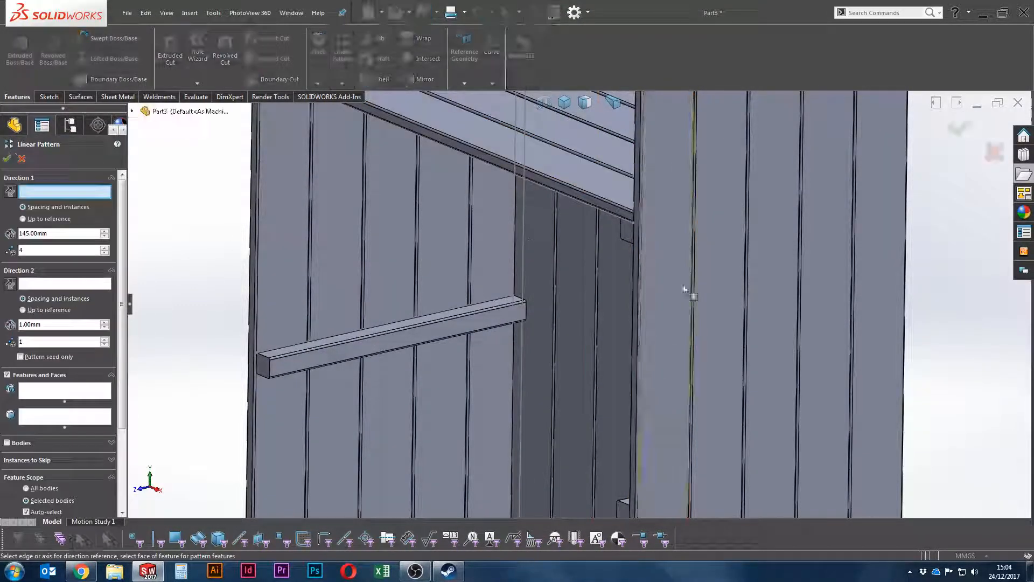
pyautogui.click(643, 278)
pyautogui.scroll(5, 565, 295)
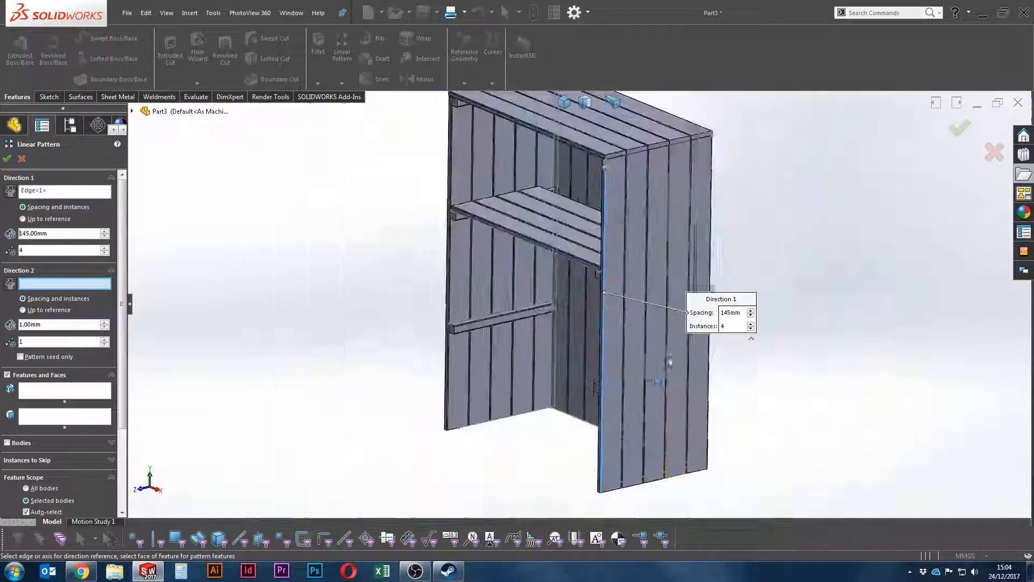
pyautogui.click(7, 442)
pyautogui.click(510, 215)
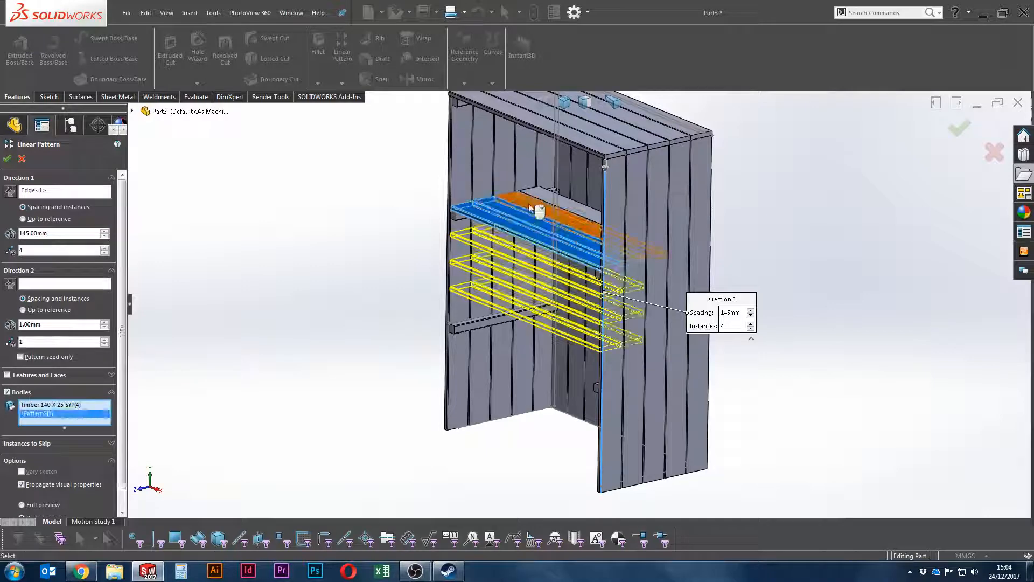
pyautogui.click(534, 207)
pyautogui.click(550, 198)
# Step: Set the shelf pattern's spacing to 612.5 mm
pyautogui.click(58, 232)
pyautogui.doubleClick(58, 232)
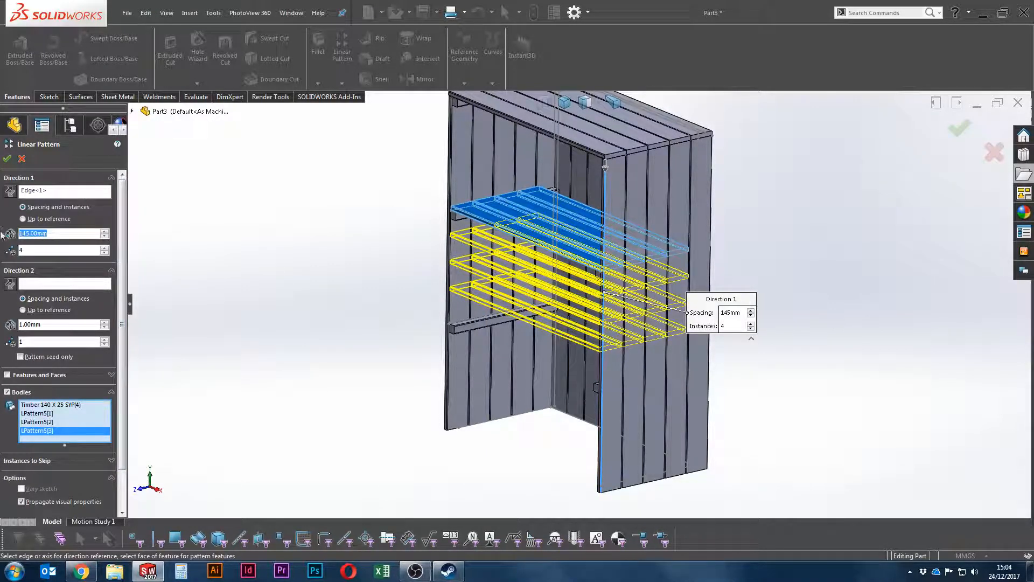
pyautogui.write('61.2')
pyautogui.press('BackSpace')
pyautogui.press('BackSpace')
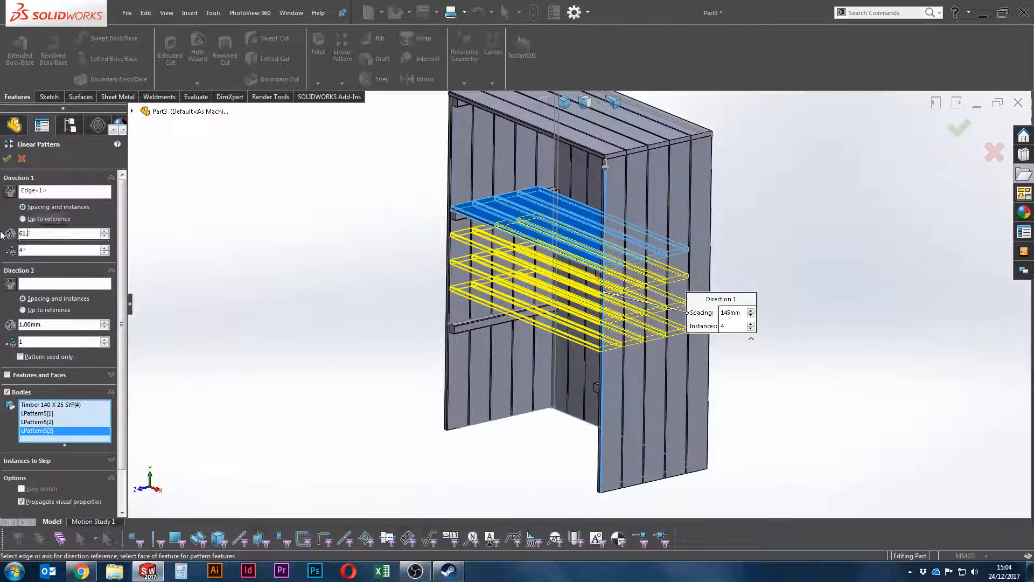
pyautogui.write('2.5')
pyautogui.press('Return')
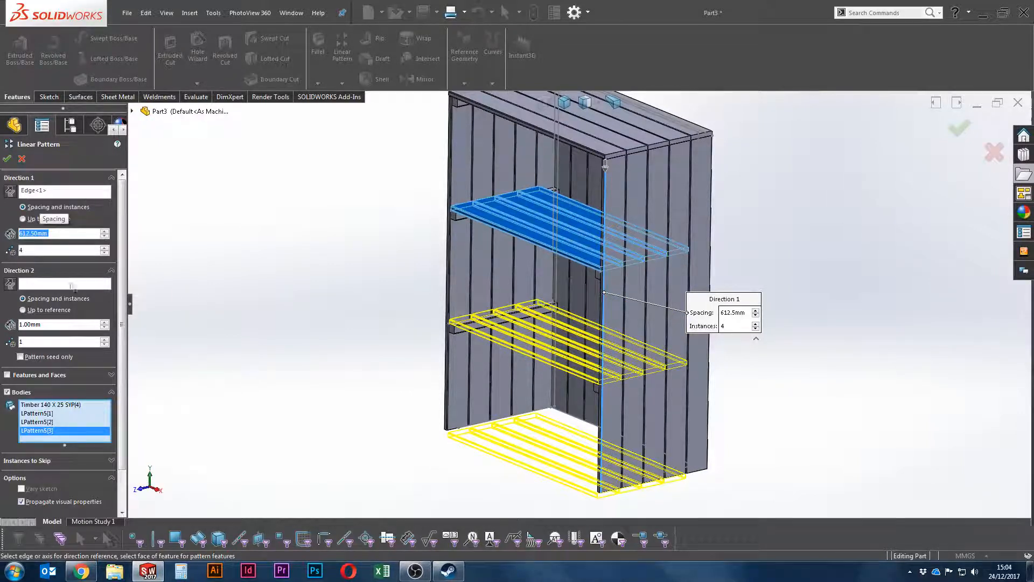
# Step: Set the shelf pattern to 2 instances and accept it
pyautogui.click(105, 253)
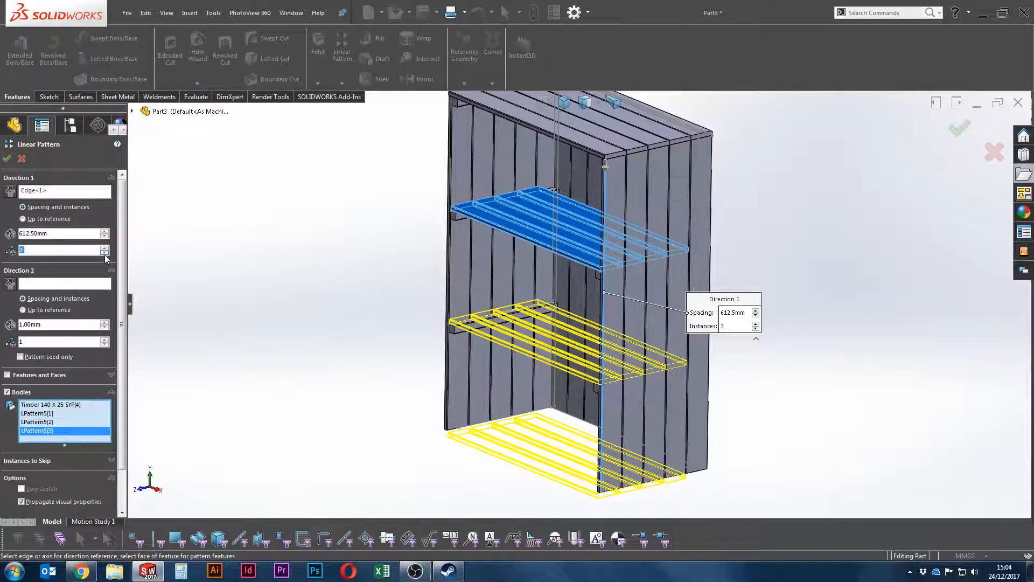
pyautogui.click(104, 253)
pyautogui.rightClick(228, 232)
pyautogui.click(280, 304)
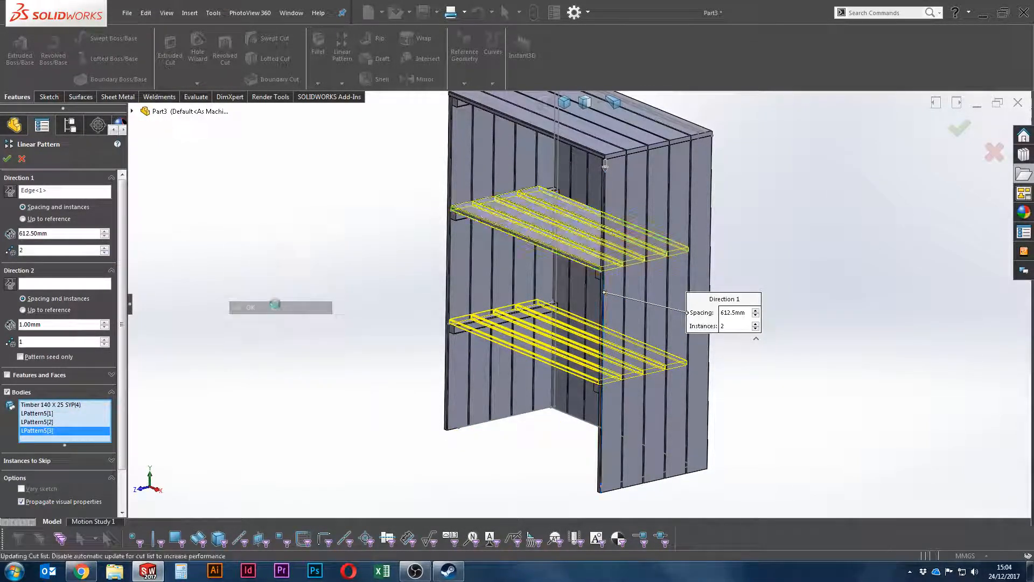
# Step: Edit the rail mirror to include the top rail under the roof as an additional body, and accept it
pyautogui.scroll(3, 473, 338)
pyautogui.moveTo(473, 341); pyautogui.dragTo(604, 284, button='middle')
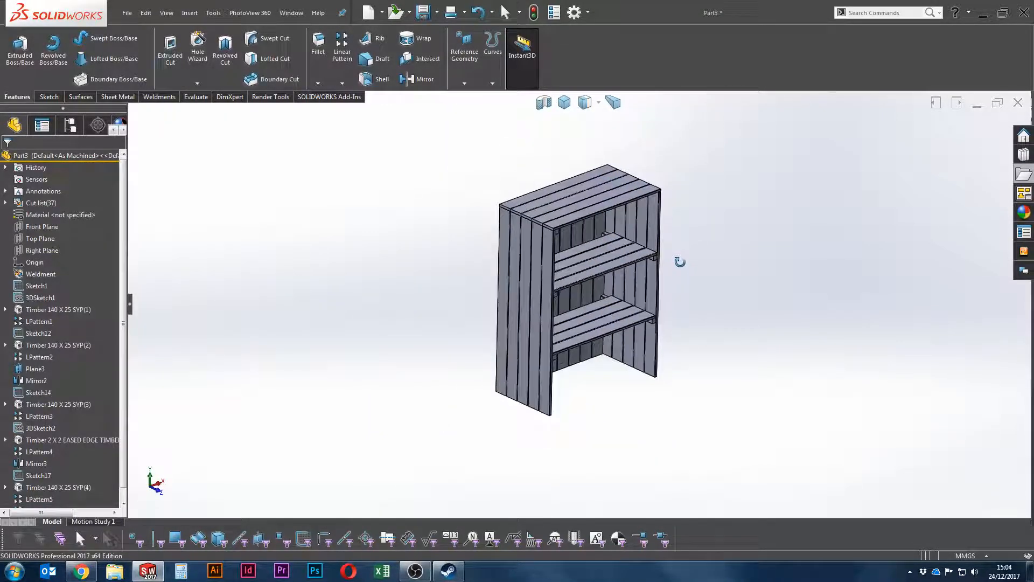
pyautogui.scroll(-3, 679, 251)
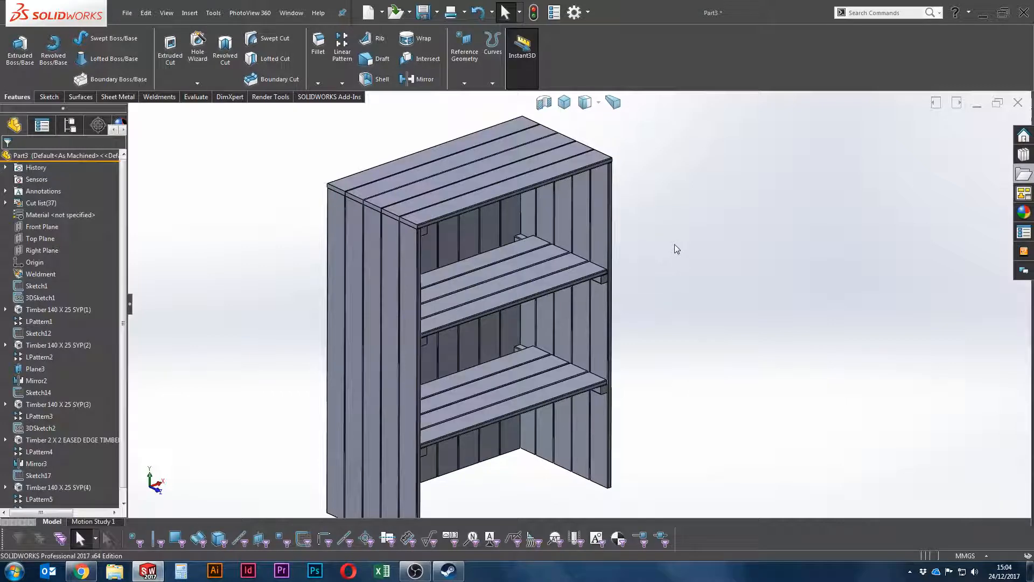
pyautogui.moveTo(541, 318); pyautogui.dragTo(549, 216, button='middle')
pyautogui.scroll(-2, 593, 193)
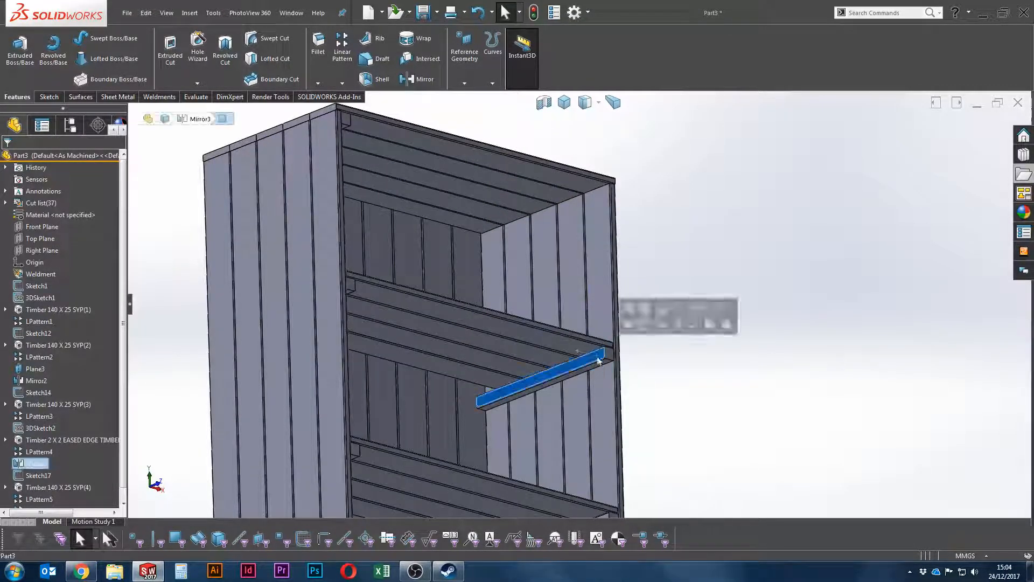
pyautogui.click(36, 463)
pyautogui.click(36, 437)
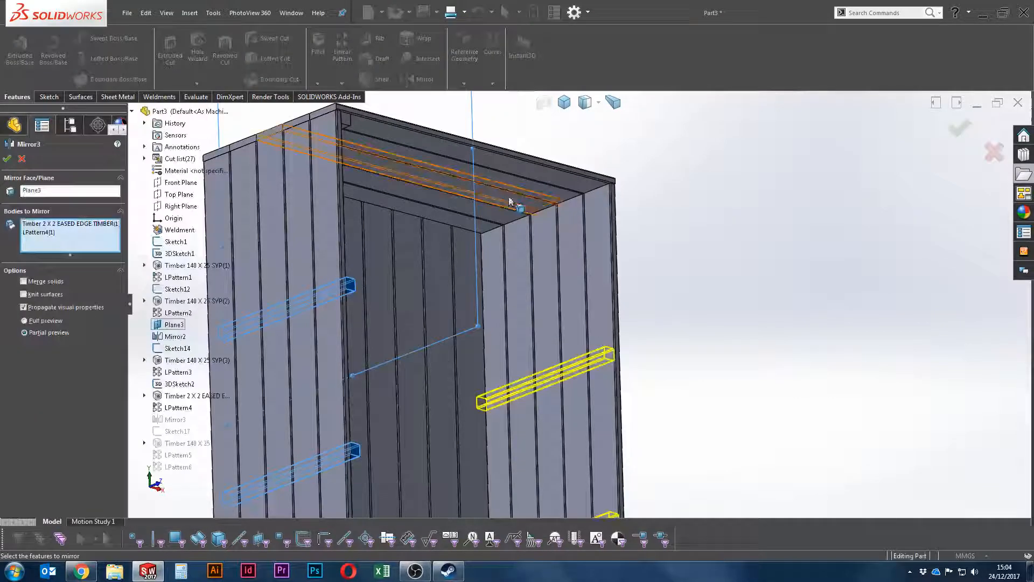
pyautogui.moveTo(433, 165); pyautogui.dragTo(369, 156, button='middle')
pyautogui.click(294, 127)
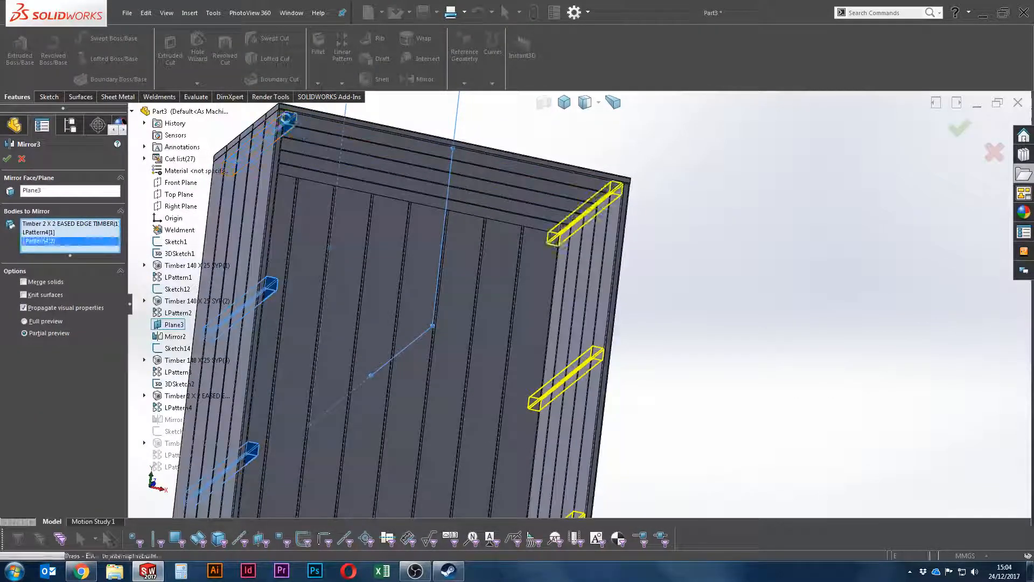
pyautogui.rightClick(753, 249)
# Step: Turn on perspective display and examine the bookcase's shelves, rails and roof from several angles
pyautogui.scroll(2, 752, 249)
pyautogui.moveTo(752, 248); pyautogui.dragTo(646, 305, button='middle')
pyautogui.scroll(3, 670, 385)
pyautogui.click(613, 104)
pyautogui.scroll(-3, 640, 296)
pyautogui.scroll(-5, 526, 312)
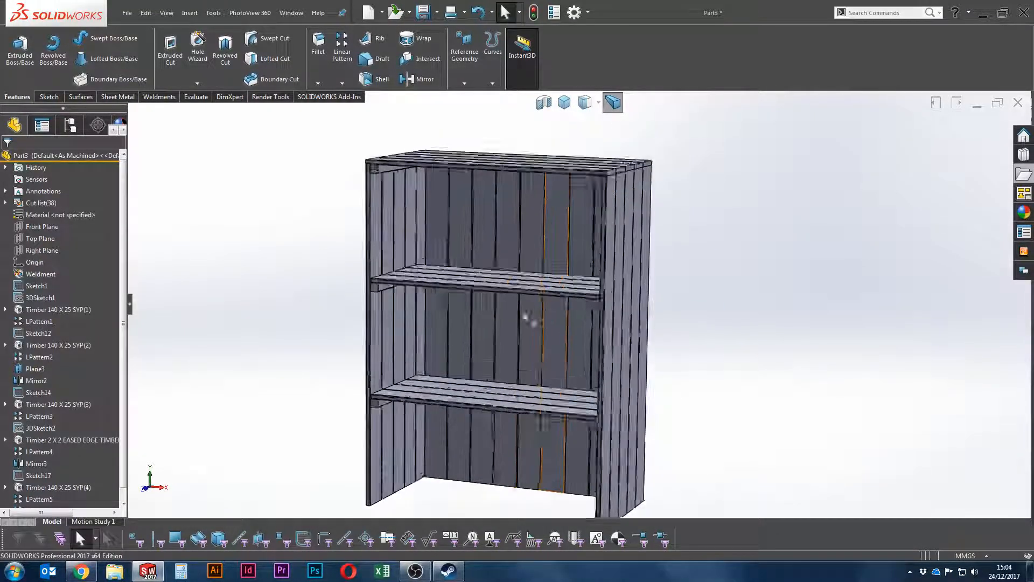
pyautogui.moveTo(503, 330); pyautogui.dragTo(463, 234, button='middle')
pyautogui.scroll(2, 398, 270)
pyautogui.scroll(-2, 408, 252)
pyautogui.scroll(2, 474, 264)
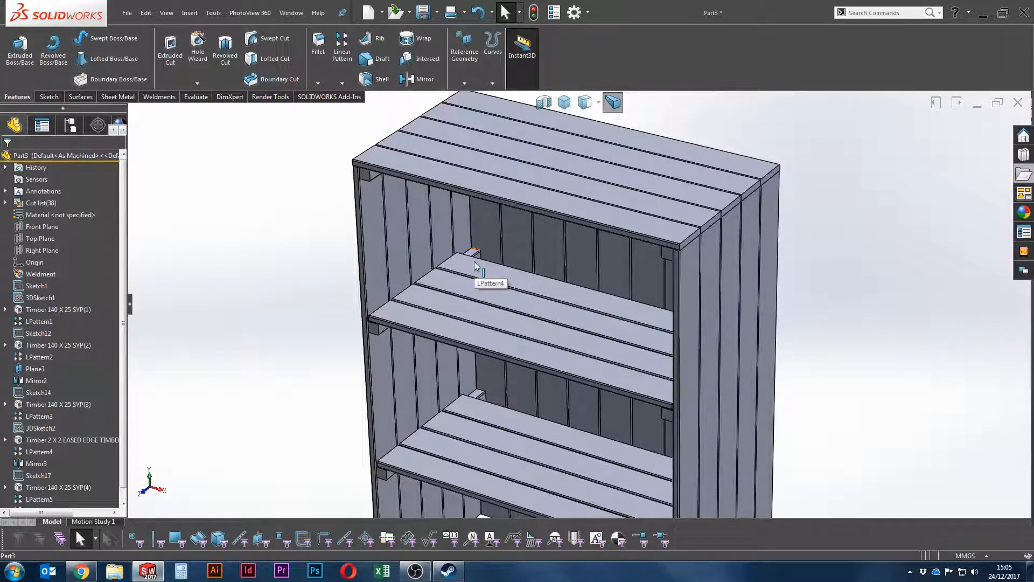
pyautogui.moveTo(692, 286); pyautogui.dragTo(695, 275, button='middle')
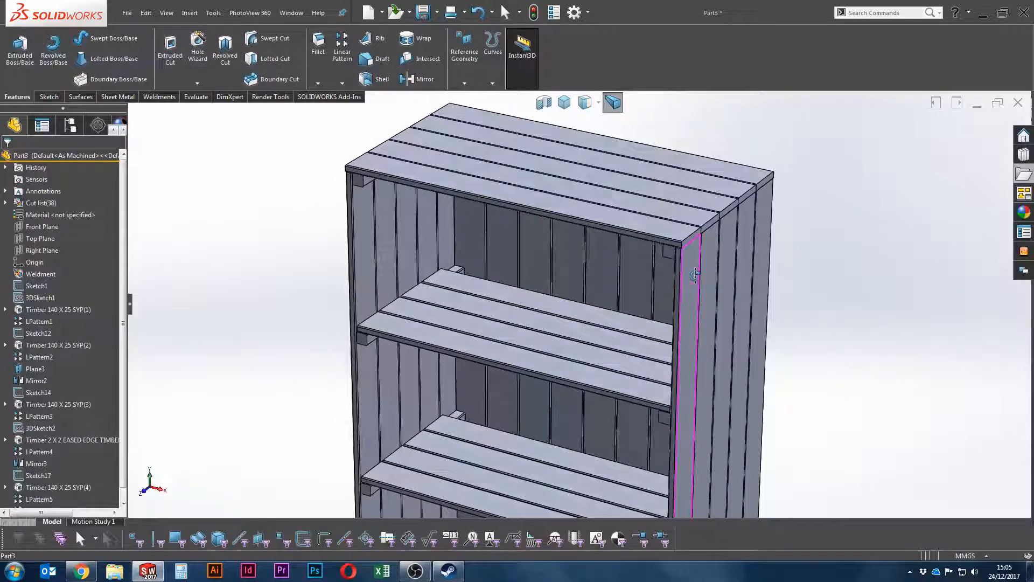
pyautogui.scroll(2, 595, 295)
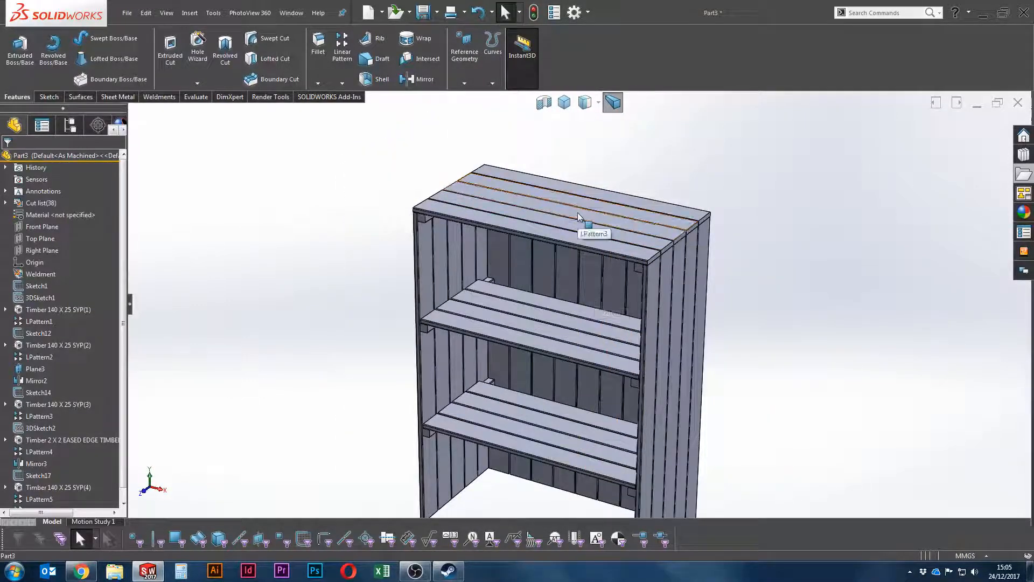
pyautogui.scroll(2, 561, 317)
pyautogui.moveTo(558, 358); pyautogui.dragTo(531, 342, button='middle')
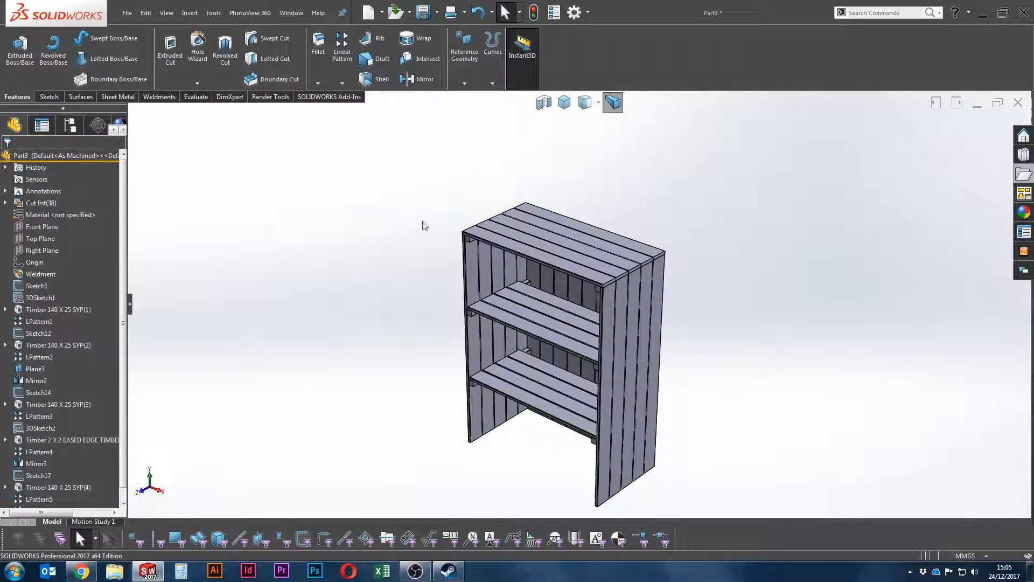
# Step: Create a new drawing on a standard A3 (ISO) sheet and dismiss the initial model view command
pyautogui.click(127, 13)
pyautogui.click(142, 31)
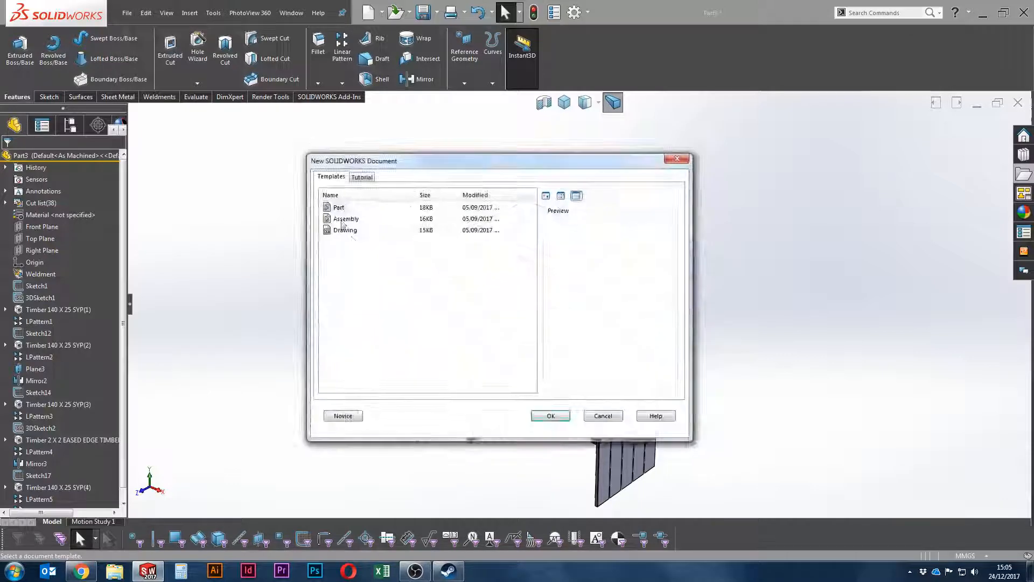
pyautogui.doubleClick(344, 229)
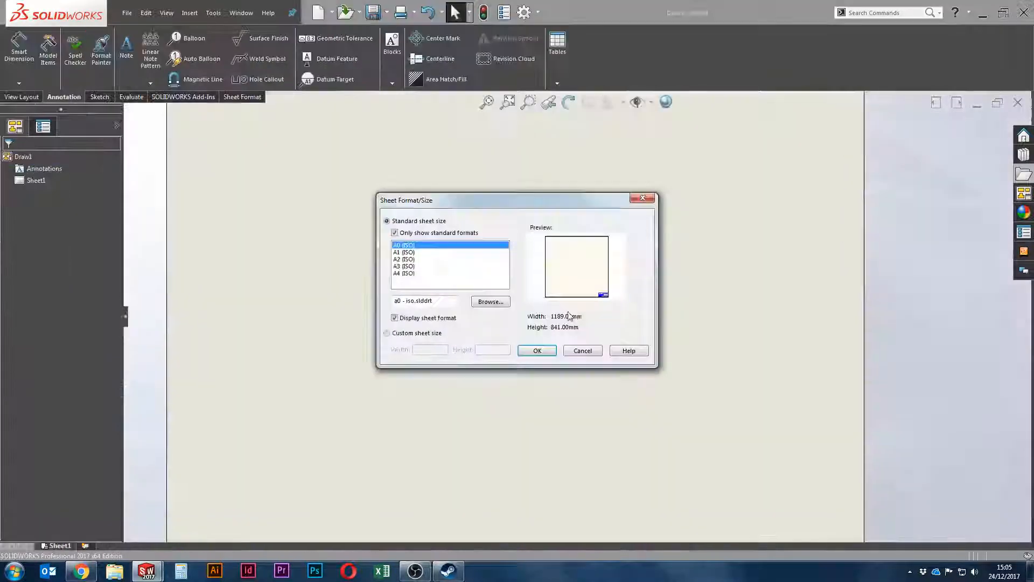
pyautogui.click(404, 273)
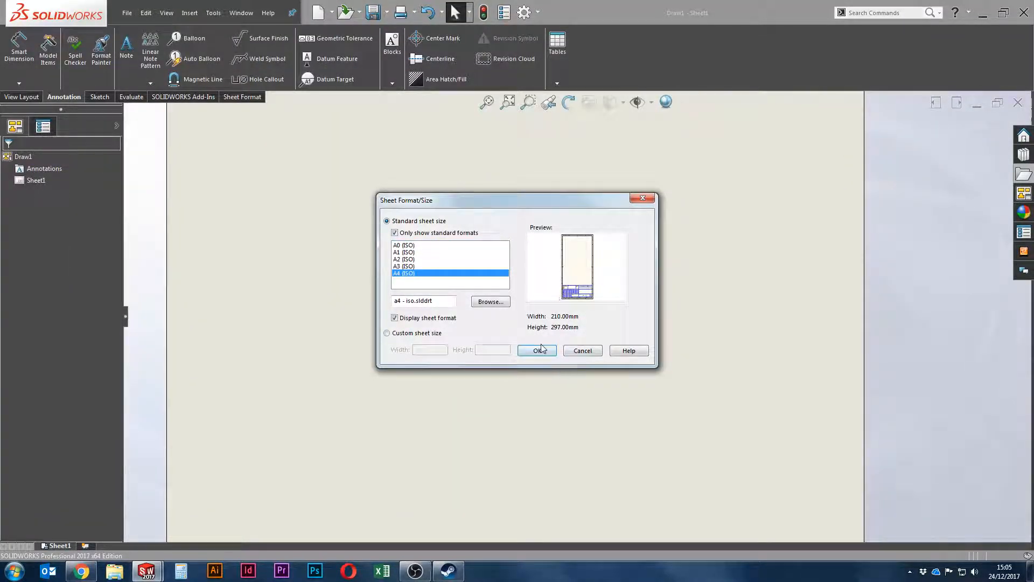
pyautogui.click(408, 266)
pyautogui.click(410, 260)
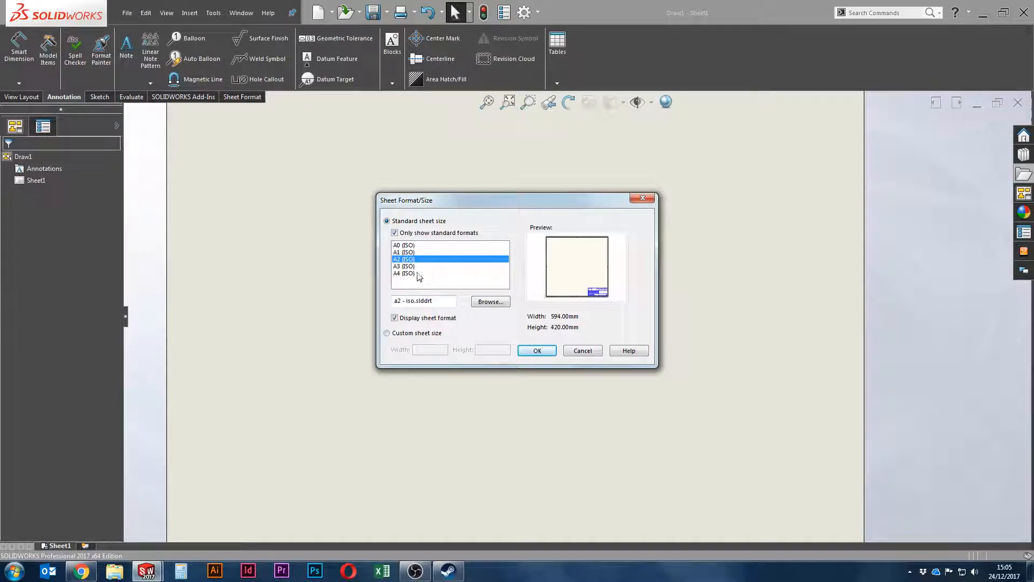
pyautogui.click(409, 273)
pyautogui.click(417, 266)
pyautogui.click(537, 350)
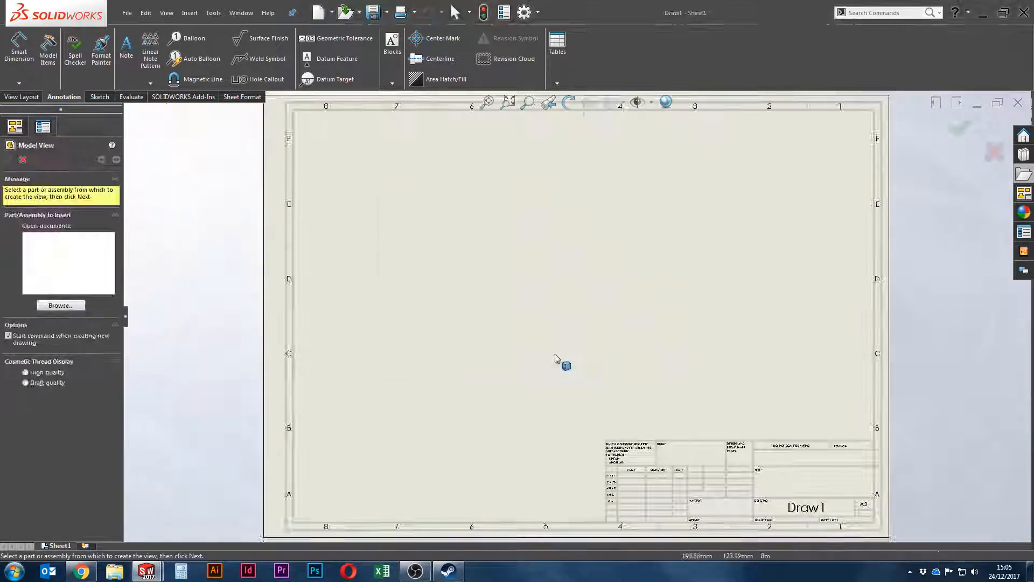
pyautogui.click(23, 160)
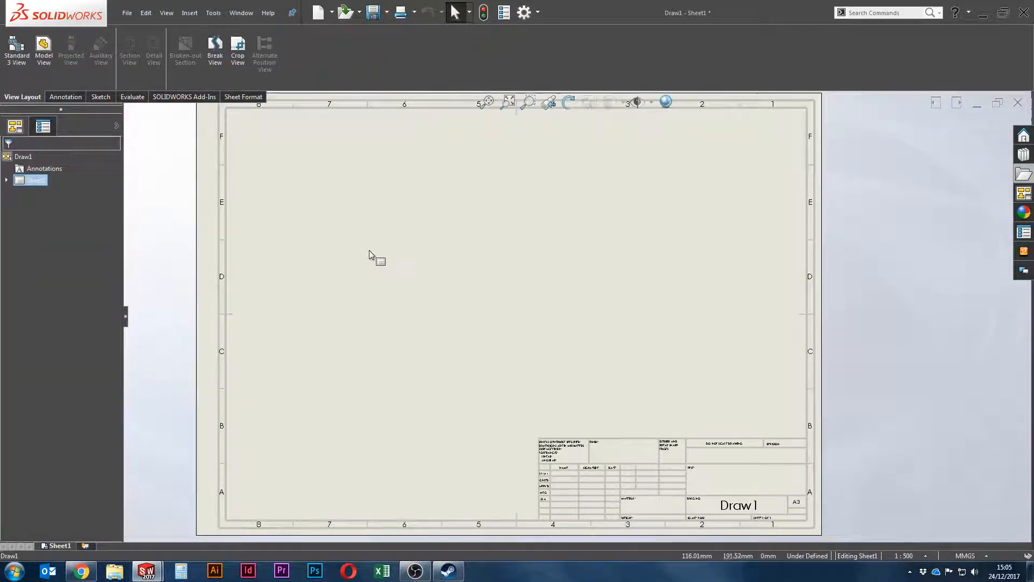
# Step: Return to the timber part and save it to the Desktop as Bookcase
pyautogui.hotkey('ctrl', 'Tab')
pyautogui.hotkey('ctrl', 's')
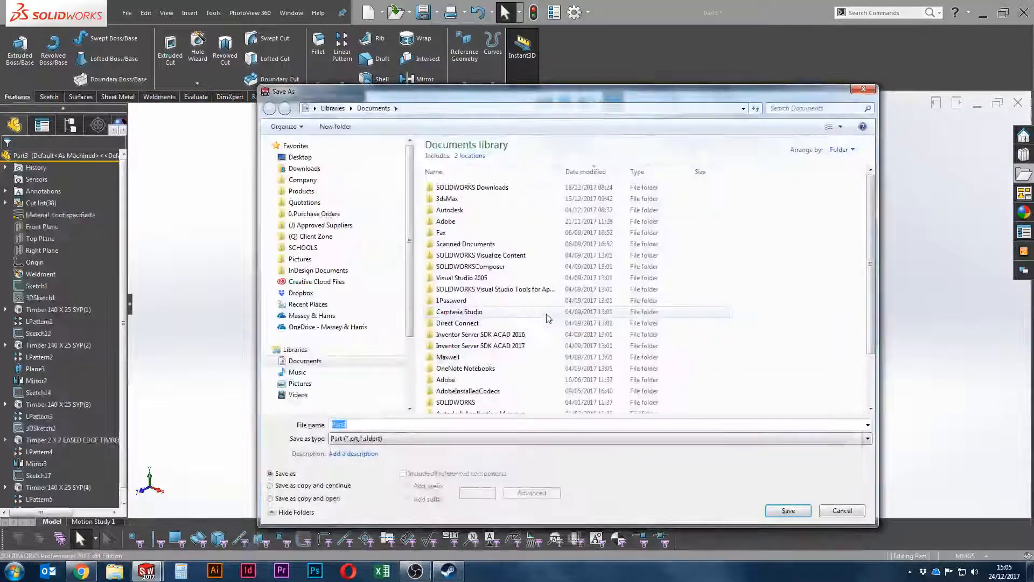
pyautogui.write('Bookcase')
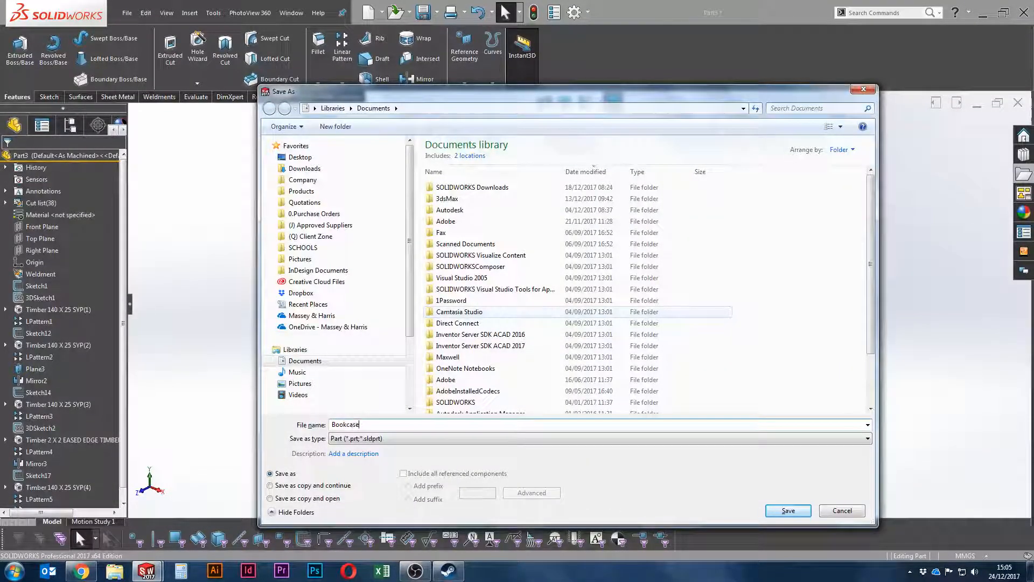
pyautogui.click(300, 156)
pyautogui.click(790, 510)
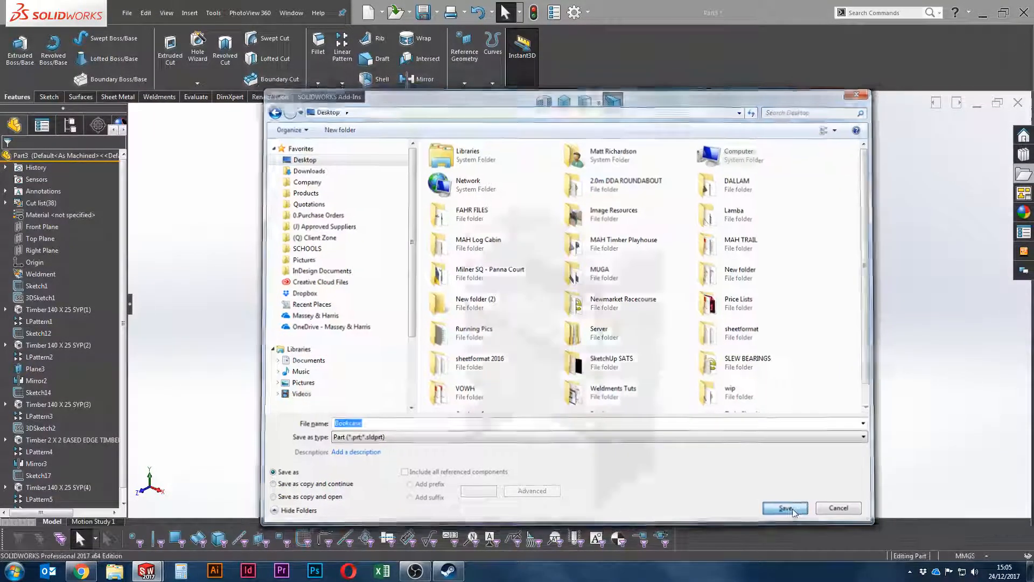
# Step: Go back to the drawing and place an isometric model view of Bookcase in the sheet's upper right area
pyautogui.hotkey('ctrl', 'Tab')
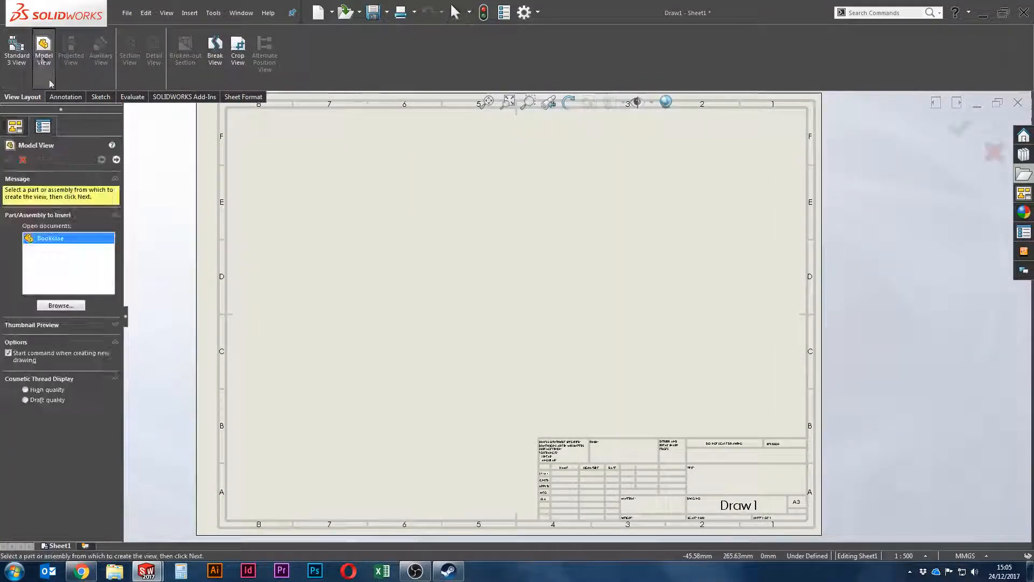
pyautogui.click(116, 160)
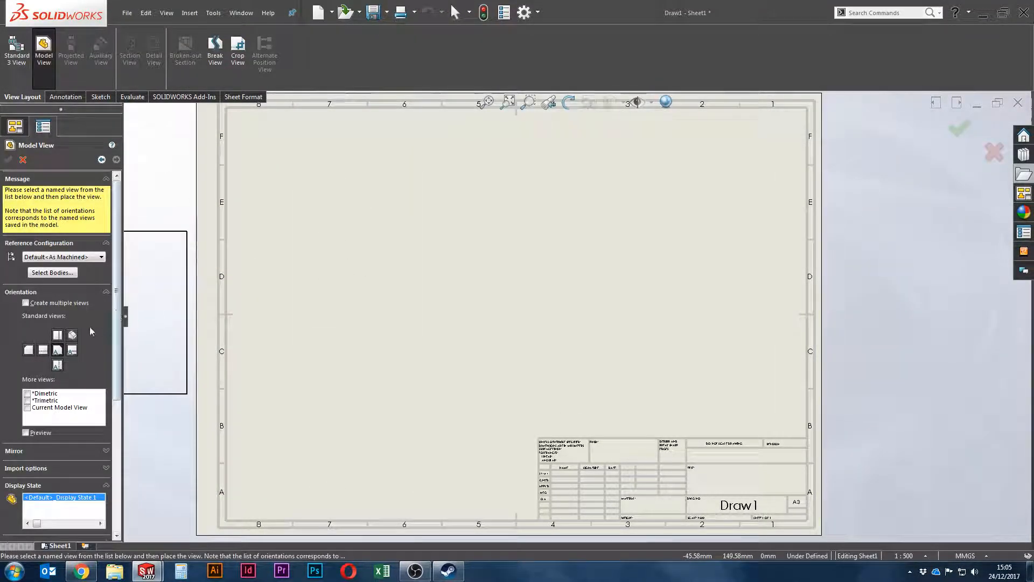
pyautogui.click(705, 243)
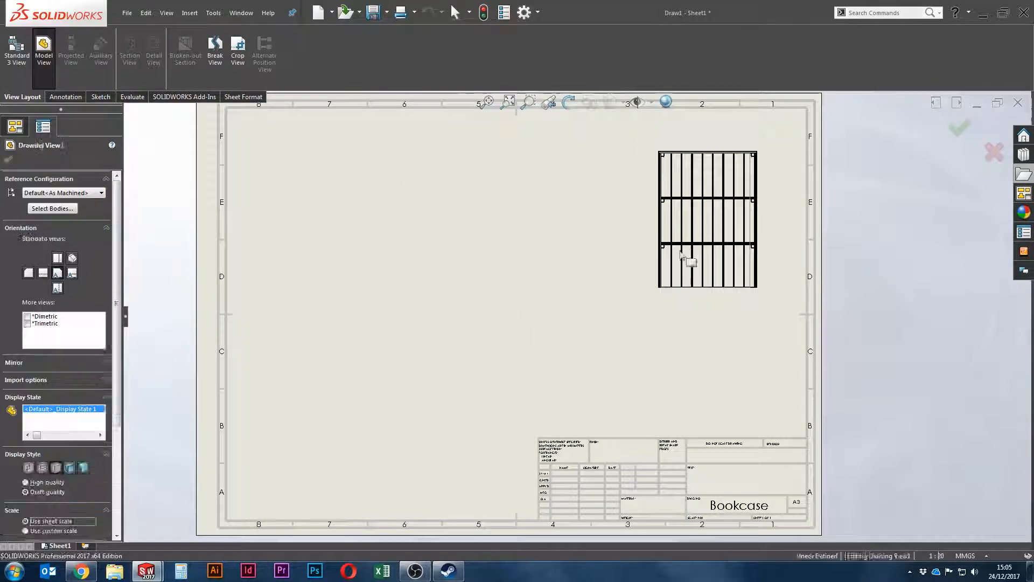
pyautogui.click(694, 311)
pyautogui.click(694, 292)
pyautogui.click(73, 258)
pyautogui.click(483, 292)
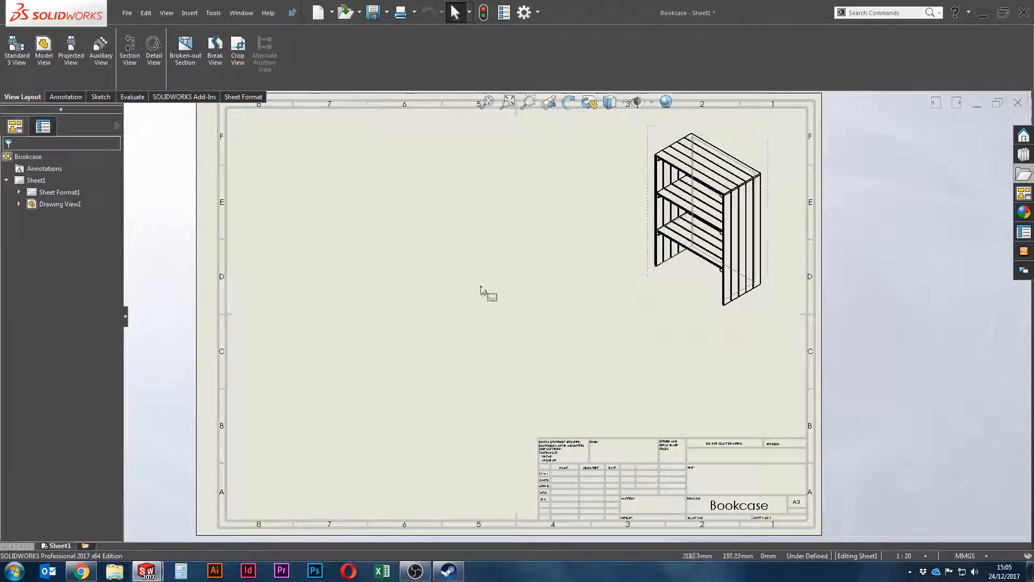
pyautogui.click(643, 338)
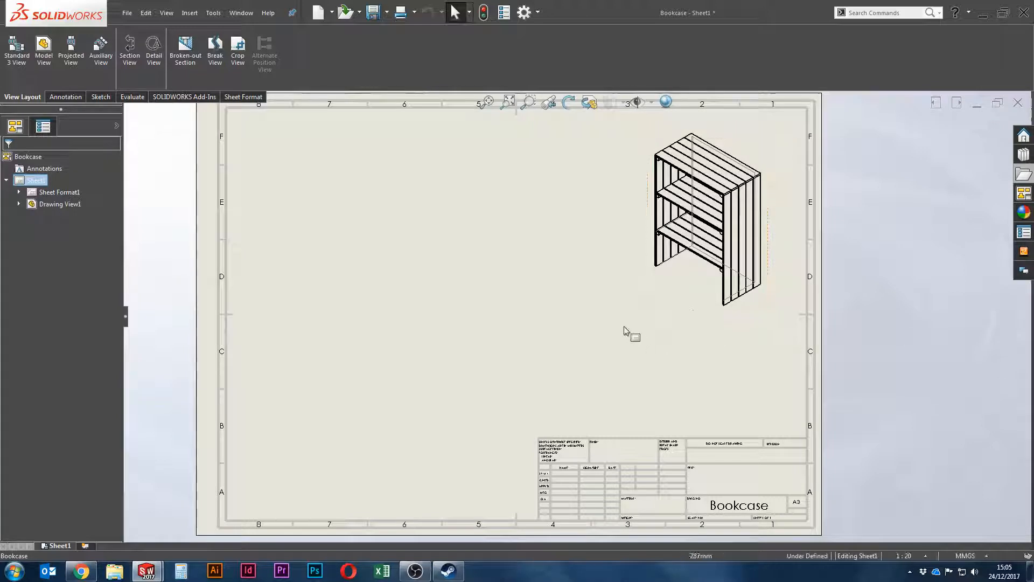
pyautogui.click(168, 132)
# Step: Insert a weldment cut list table for the isometric view, placing it between the view and the title block
pyautogui.click(65, 97)
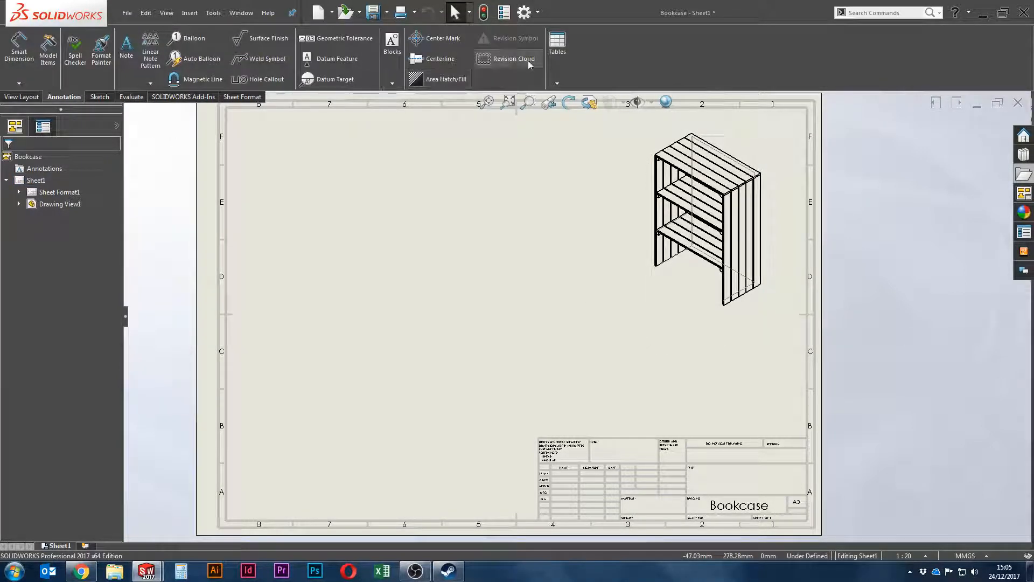
pyautogui.click(558, 44)
pyautogui.click(593, 154)
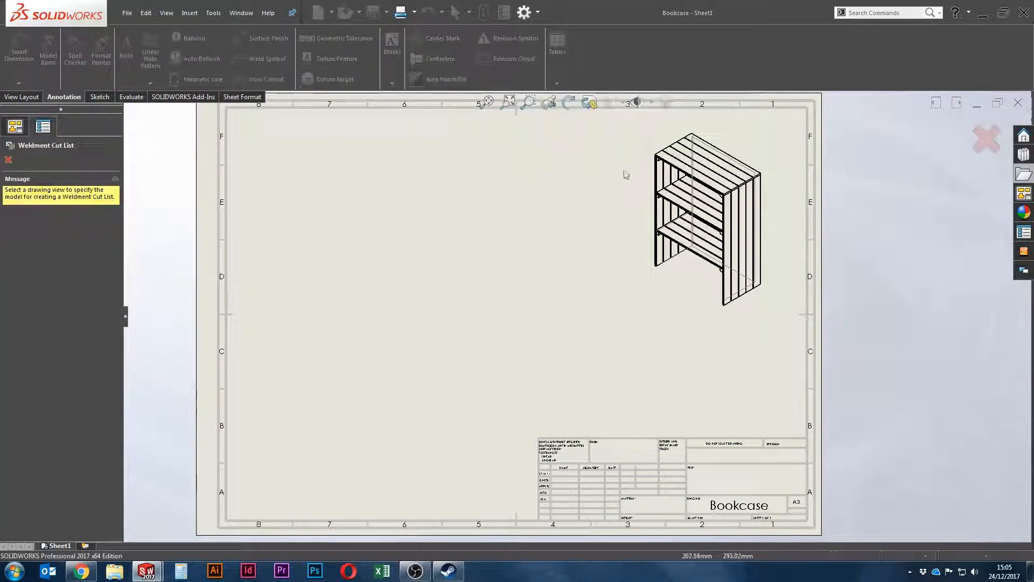
pyautogui.click(665, 215)
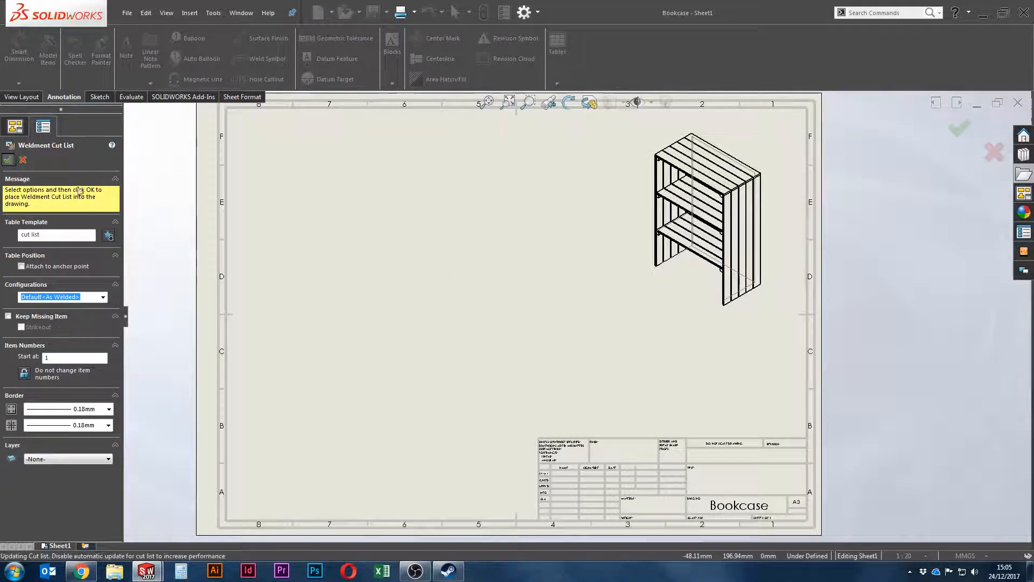
pyautogui.click(464, 353)
# Step: Move the cut list table slightly up and to the right, toward the sheet border above the title block
pyautogui.scroll(-1, 681, 396)
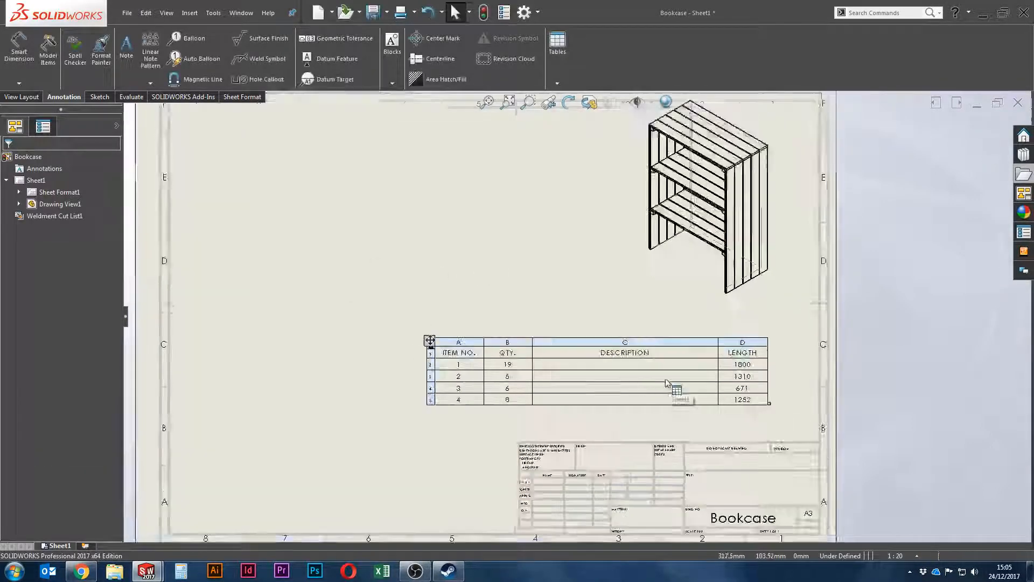
pyautogui.scroll(-1, 668, 382)
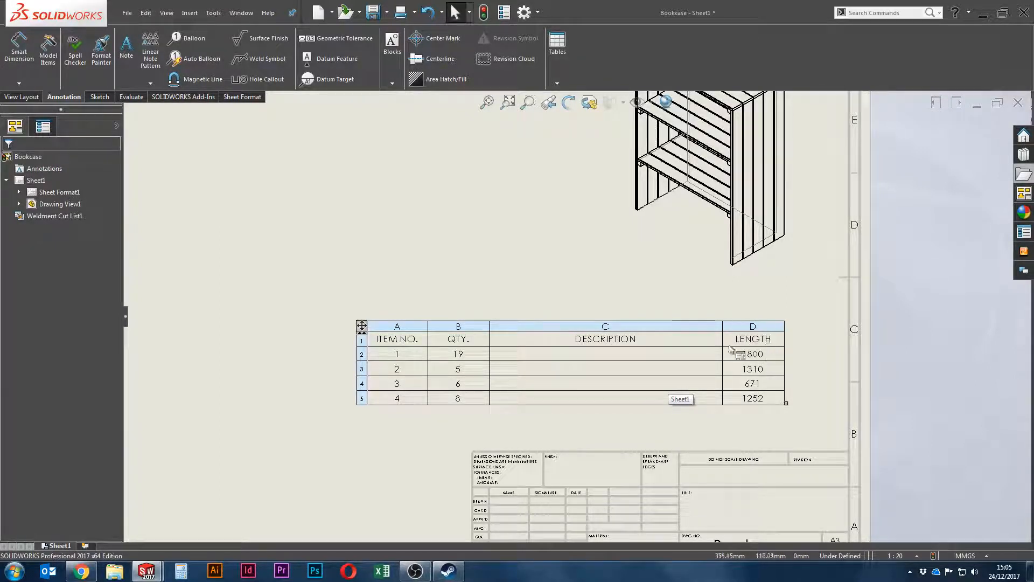
pyautogui.moveTo(376, 332); pyautogui.dragTo(427, 310)
pyautogui.click(651, 423)
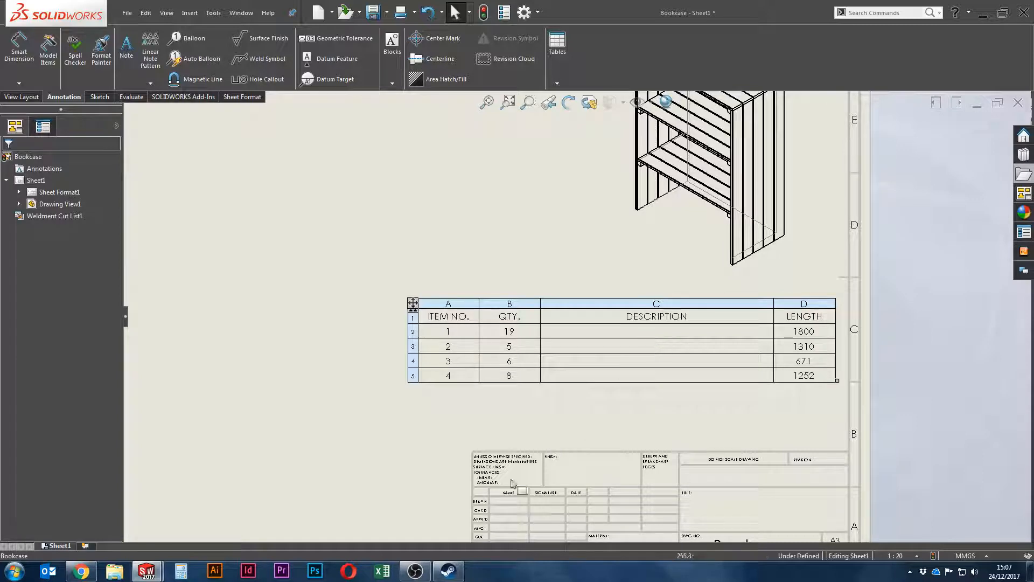
pyautogui.rightClick(415, 571)
pyautogui.click(415, 572)
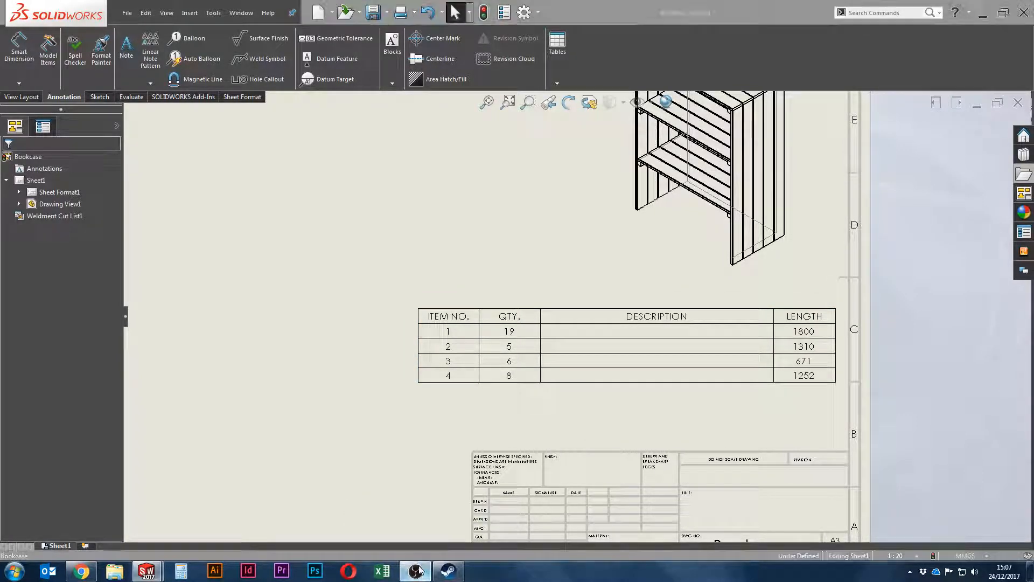